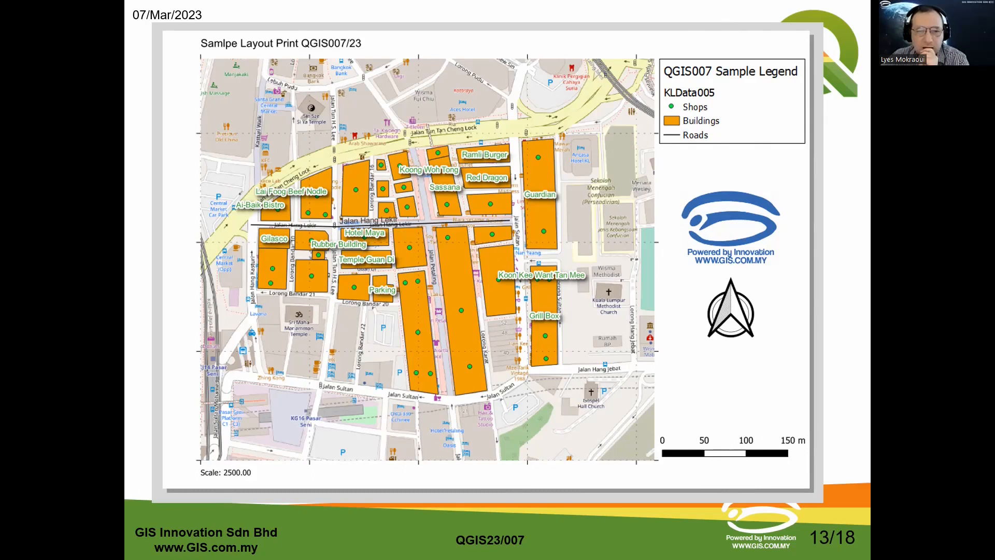
Step: End the slide show at the "Creating and Atlas" slide and switch to the 007 project in QGIS
key(Right)
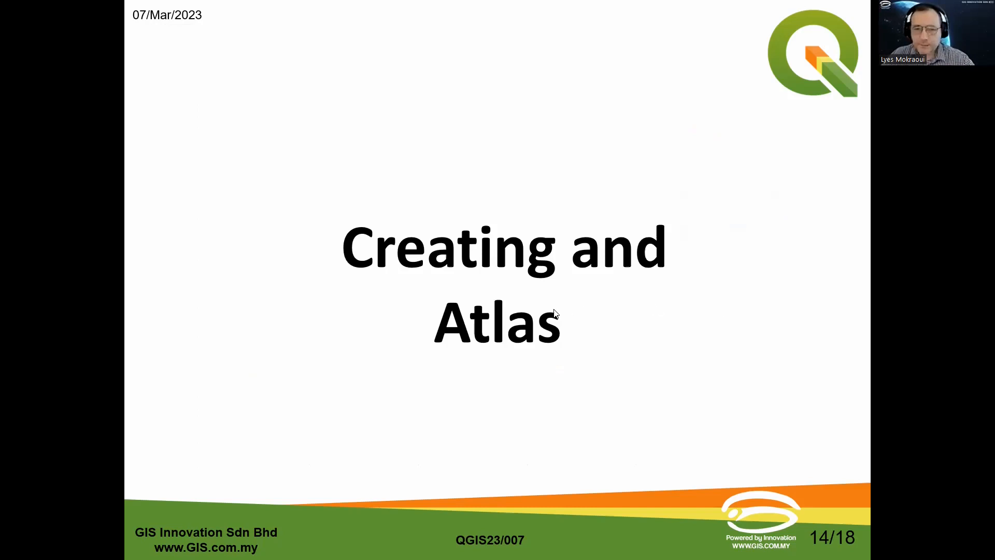
key(Escape)
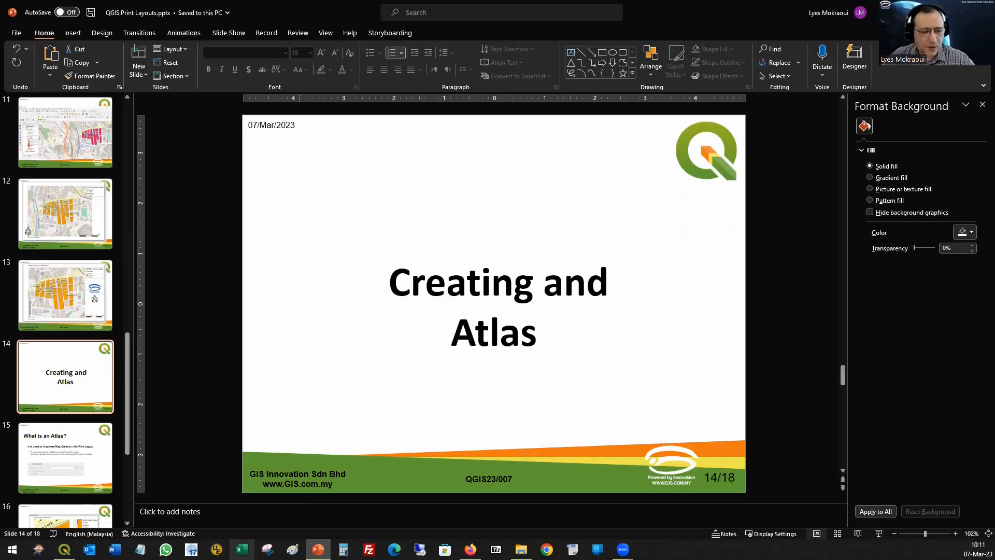
click(64, 550)
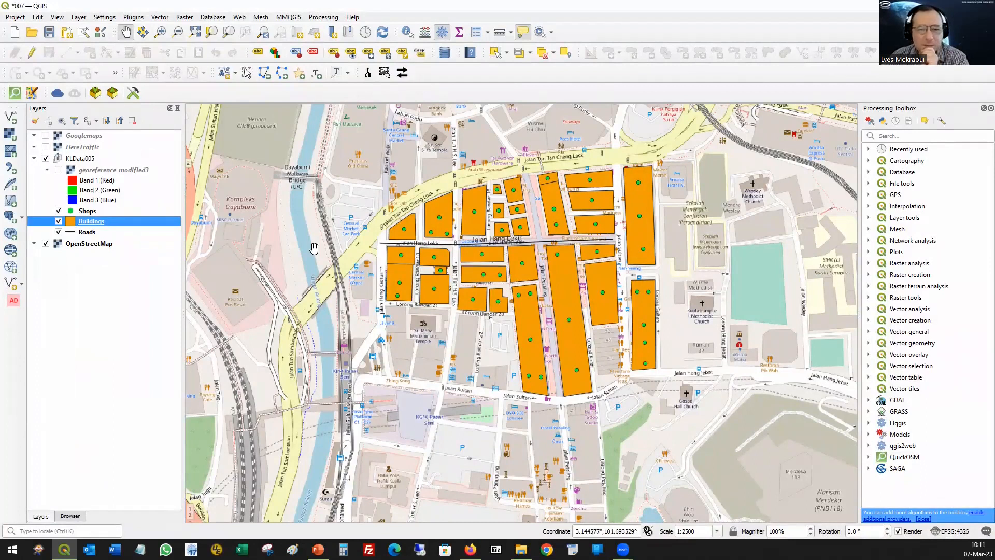
drag(558, 295, 549, 367)
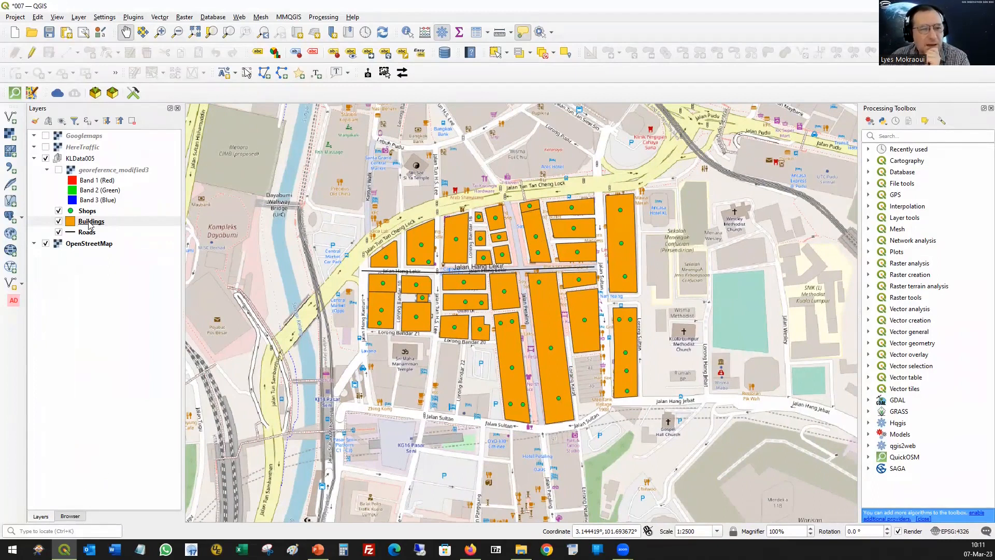
Step: Preview the Googlemaps and HereTraffic base layers one at a time, hiding each again after viewing
click(46, 137)
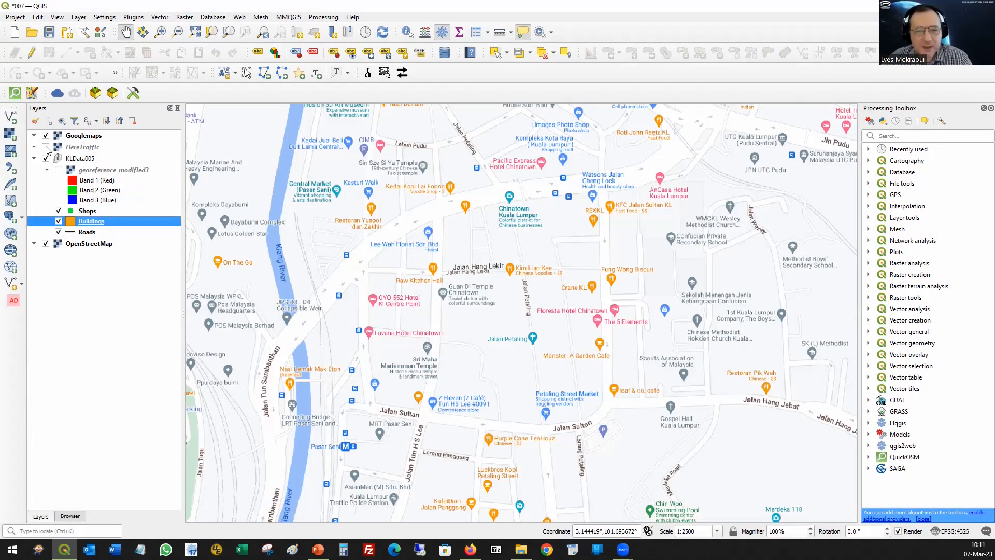
click(46, 135)
click(45, 148)
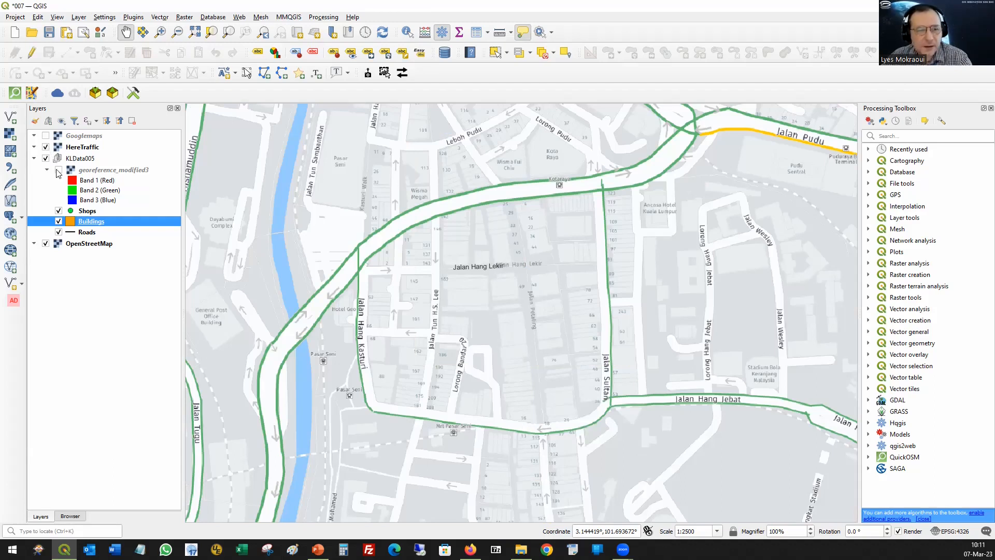
click(46, 147)
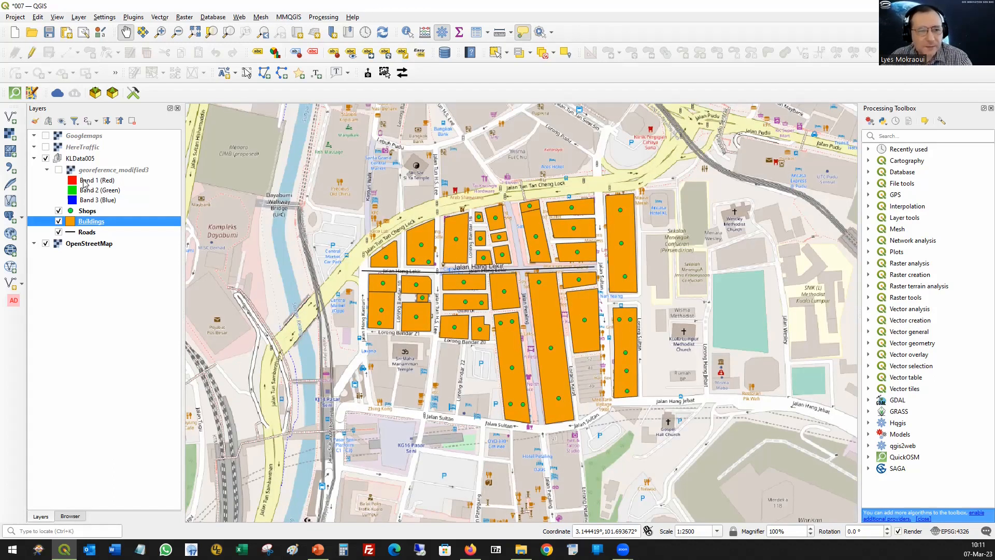
Step: Preview the georeference_modified3 raster over the map, check the OpenStreetMap layer's visibility, and hide the raster again
click(58, 171)
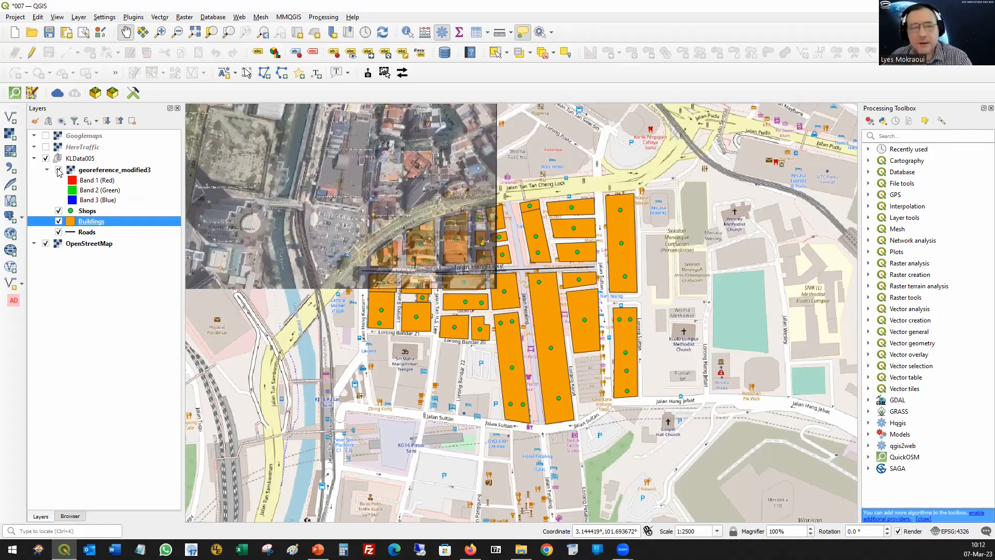
mouse_move(386, 247)
mouse_down()
mouse_move(470, 315)
mouse_move(401, 235)
mouse_up()
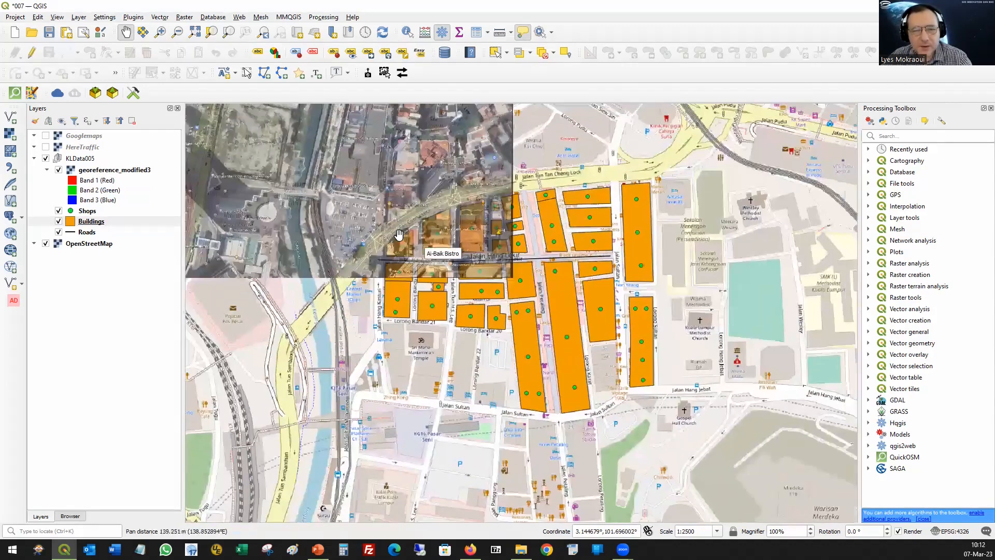
drag(283, 360, 294, 379)
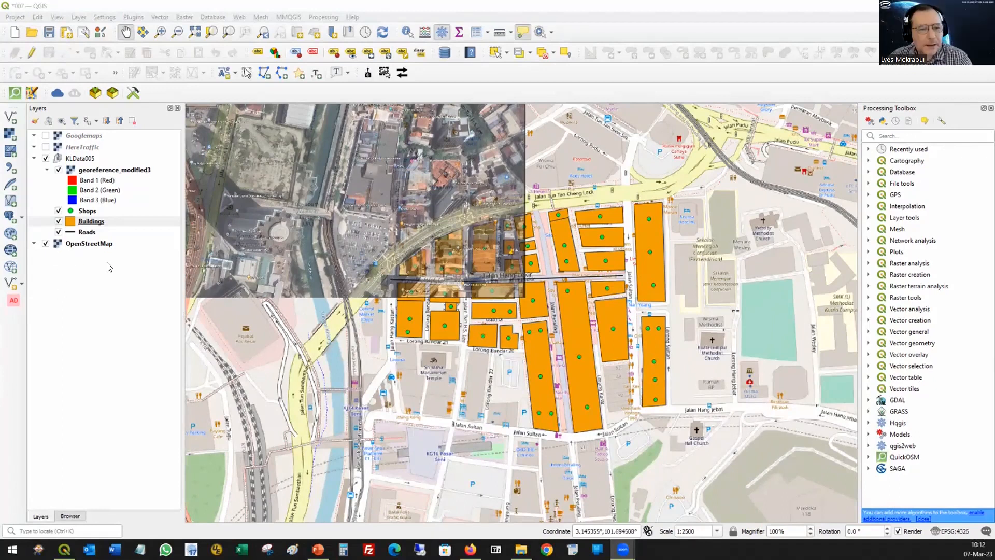
click(46, 244)
click(46, 243)
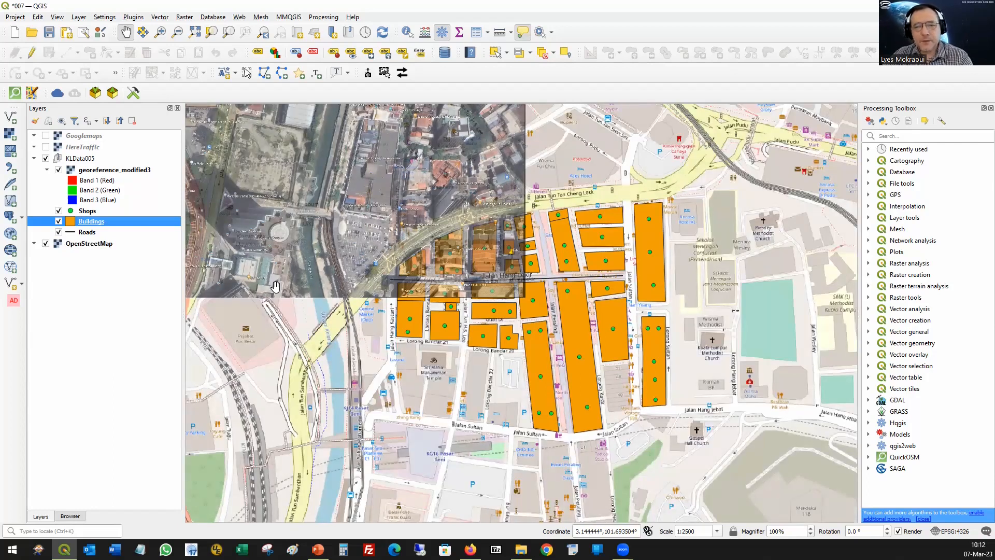
click(58, 170)
Step: Turn on labels for the Buildings layer
drag(570, 296, 541, 265)
scroll(531, 247, up, 1)
scroll(538, 297, down, 1)
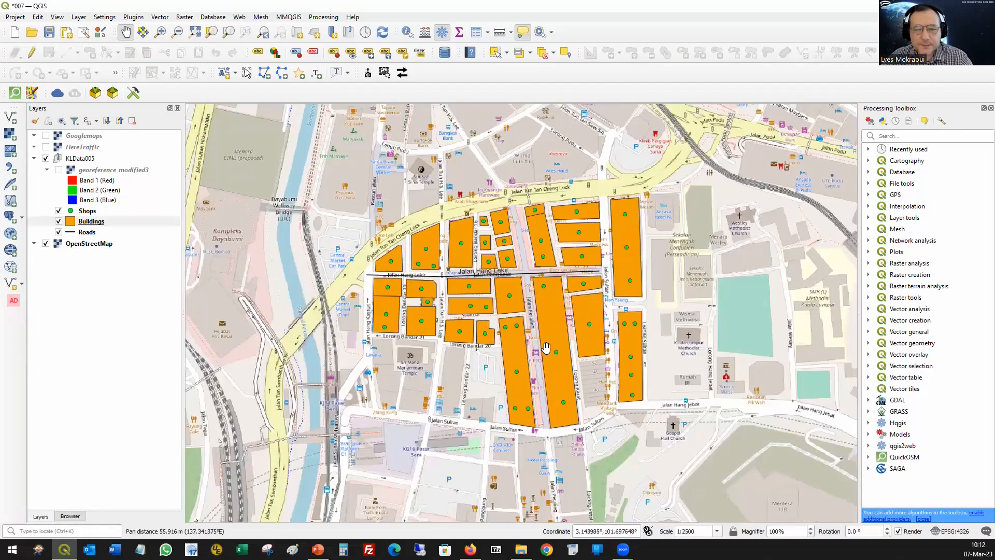
drag(557, 351, 555, 339)
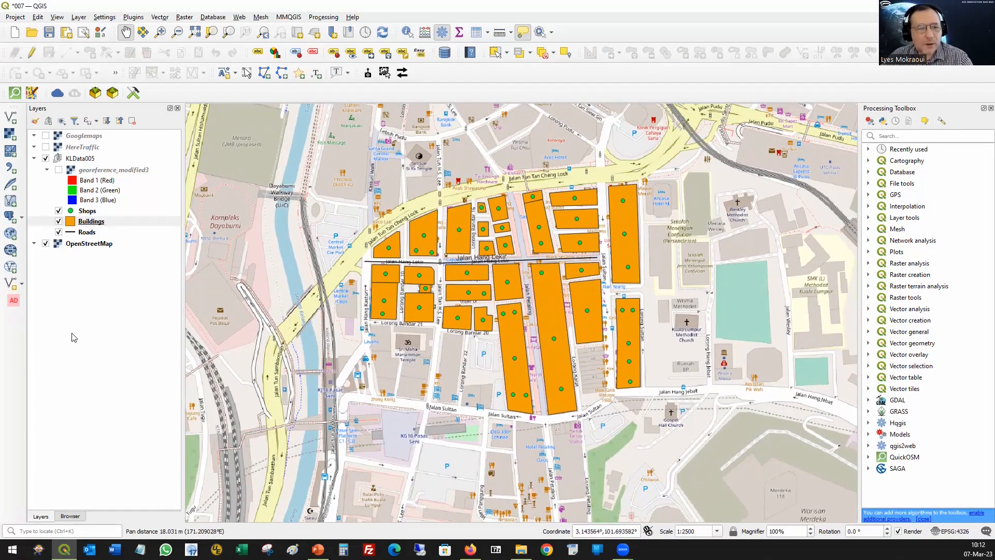
right_click(87, 224)
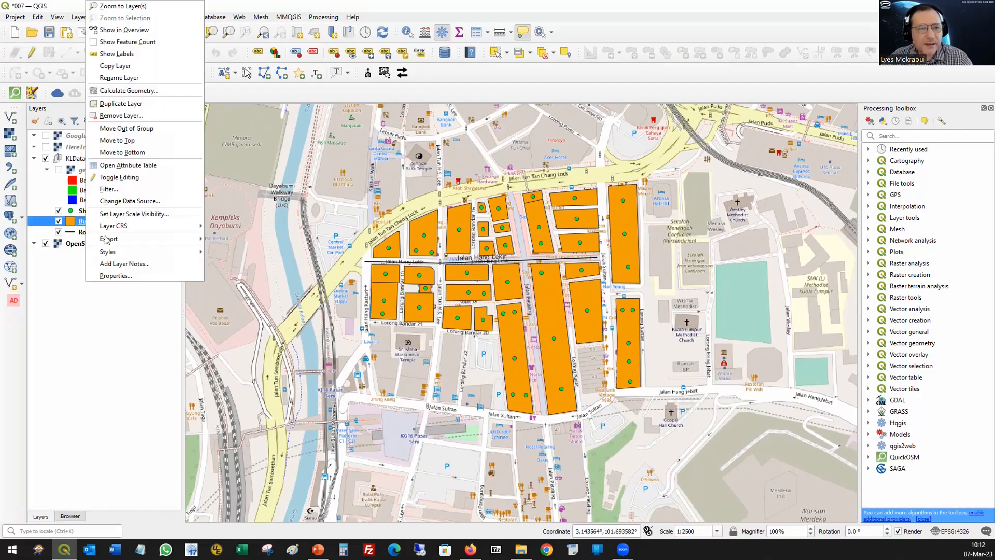
click(143, 60)
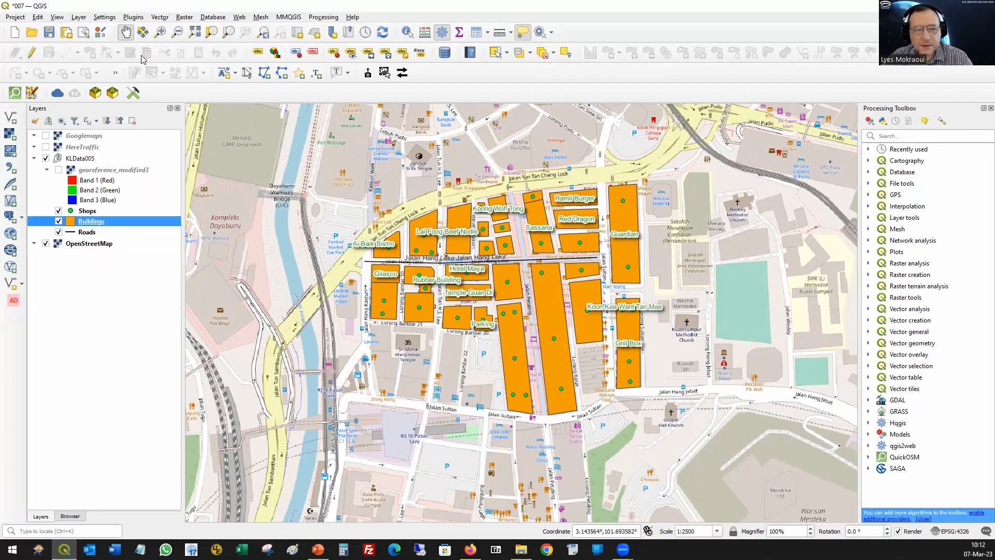
Step: Inspect the building labels around Jalan Hang Lekir and Jalan Petaling at several map scales
scroll(644, 311, up, 1)
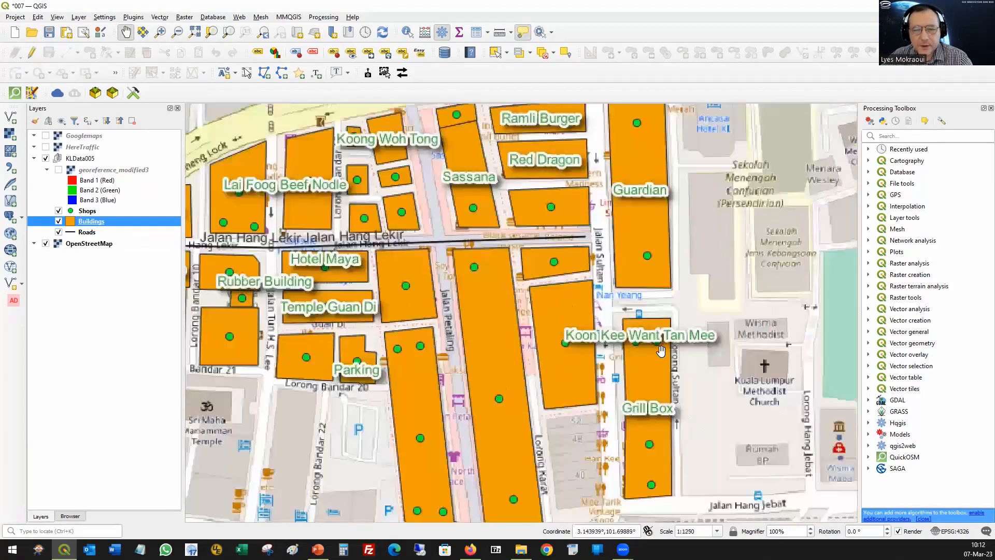
scroll(563, 358, up, 1)
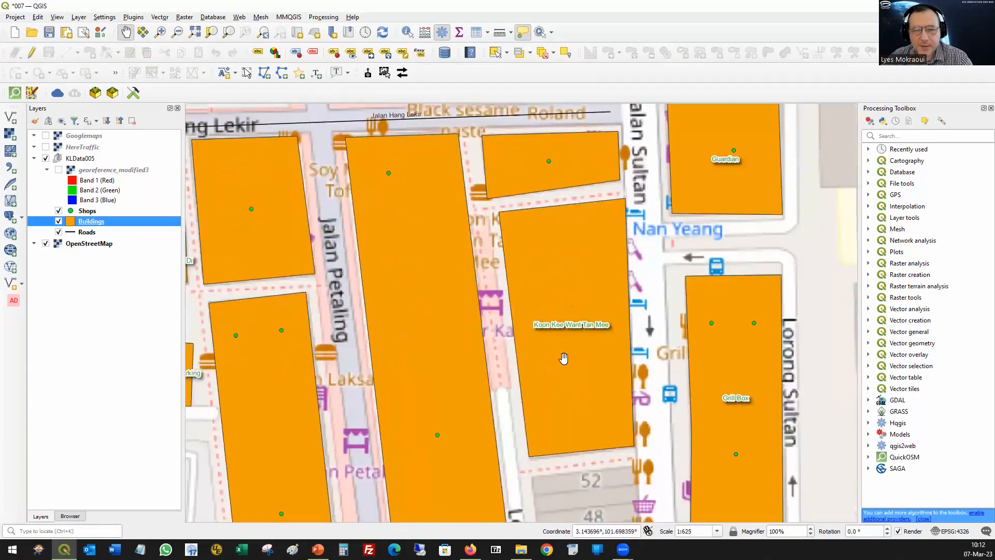
scroll(564, 364, down, 1)
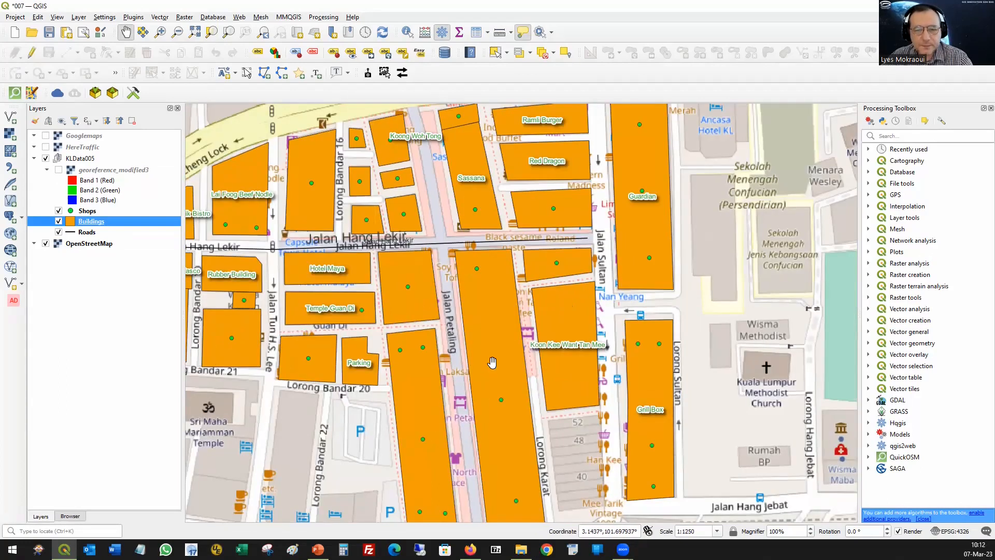
scroll(493, 376, down, 1)
drag(494, 386, 508, 334)
scroll(489, 302, up, 1)
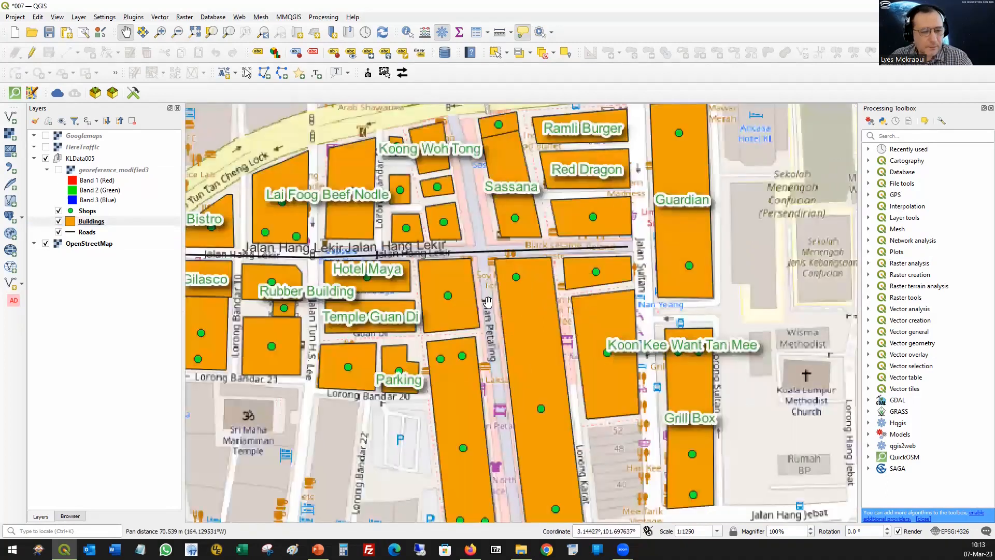
scroll(516, 340, down, 1)
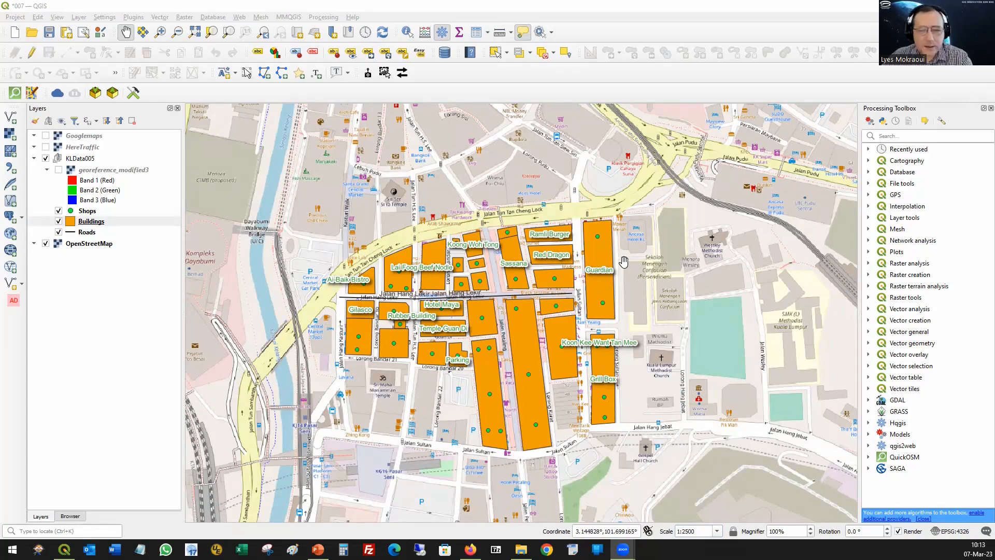
Step: Create a new print layout titled QGIS007/23 and show the page's size properties
click(17, 19)
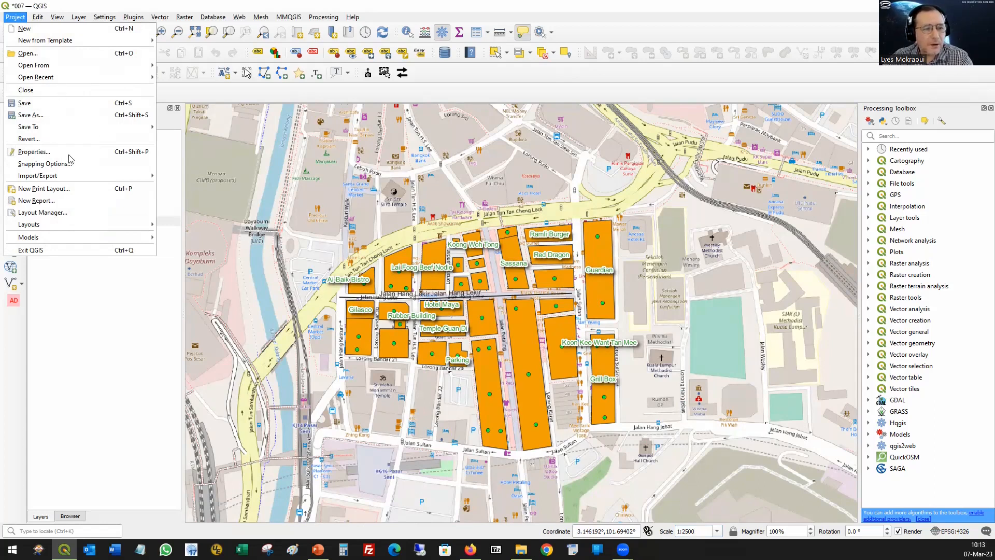
click(75, 192)
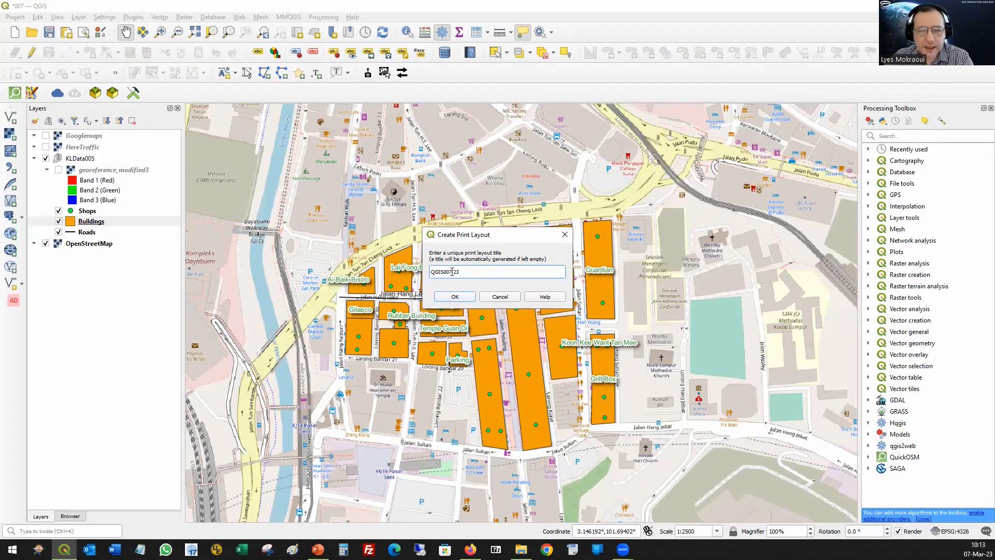
click(455, 298)
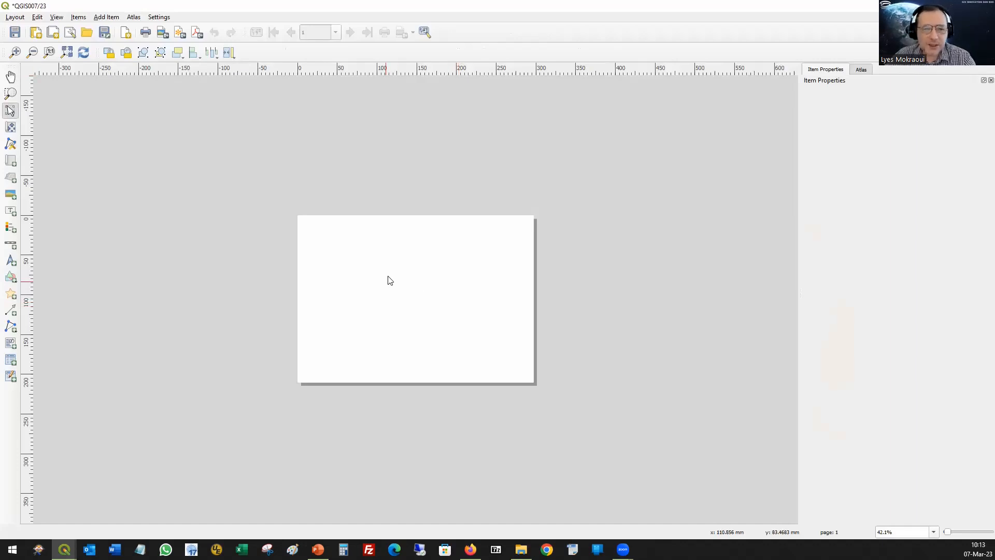
scroll(388, 284, up, 1)
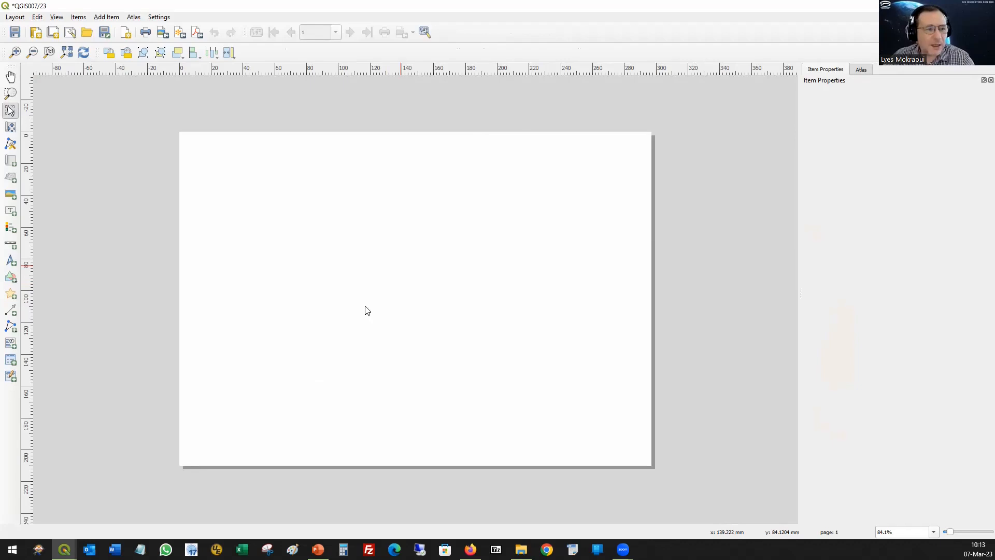
click(340, 217)
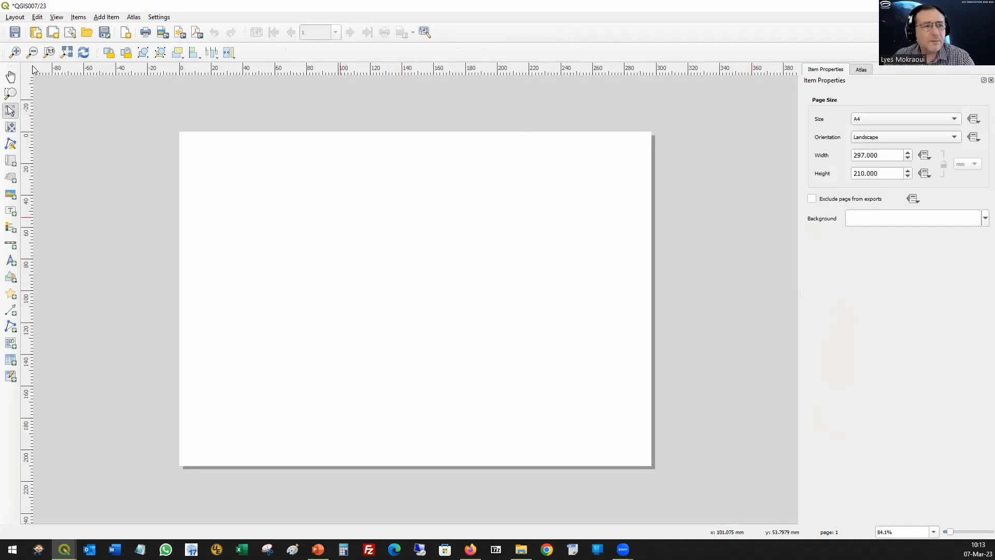
Step: Review the project's Q007 and QGIS007/23 layouts in the Layout Manager and close it
click(15, 17)
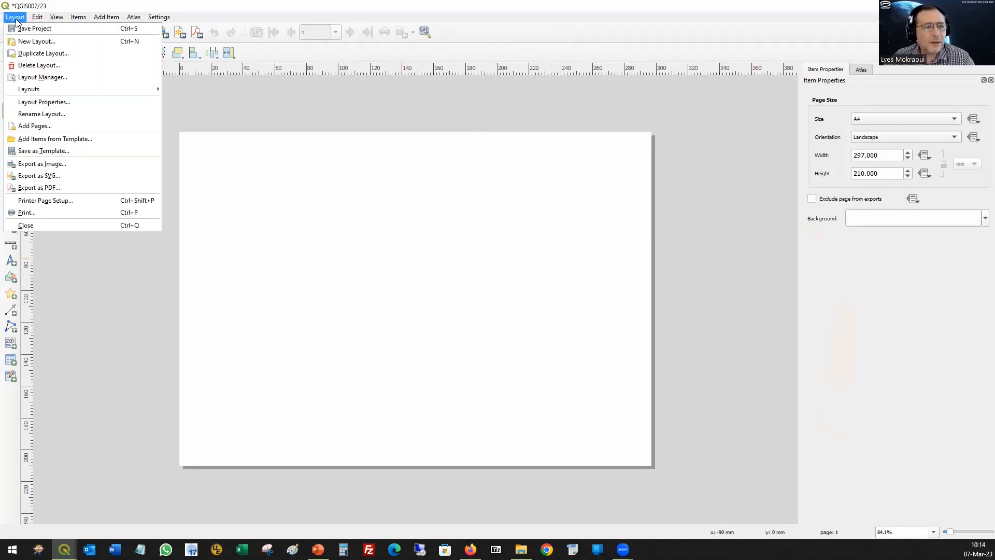
click(71, 76)
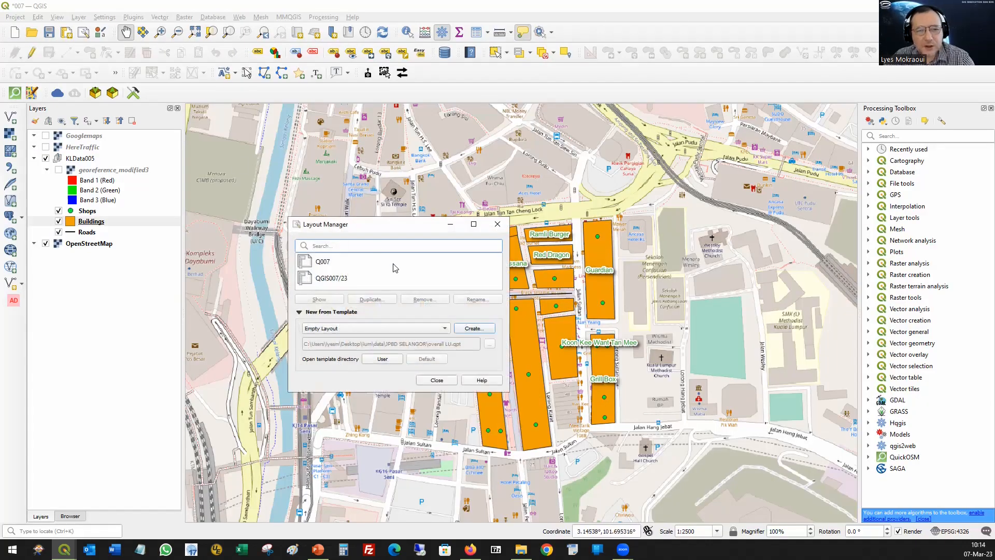
drag(371, 228, 387, 181)
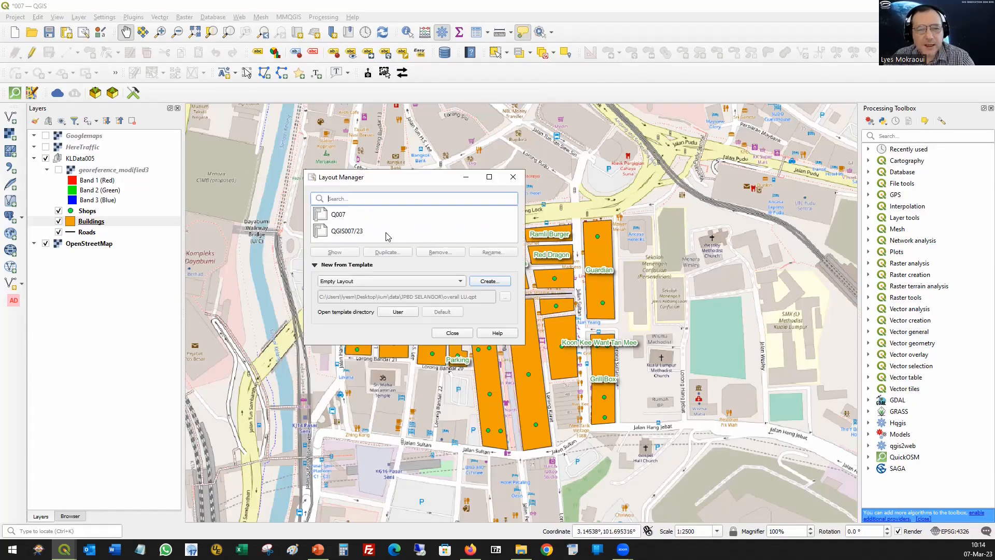
click(340, 218)
click(352, 229)
click(348, 216)
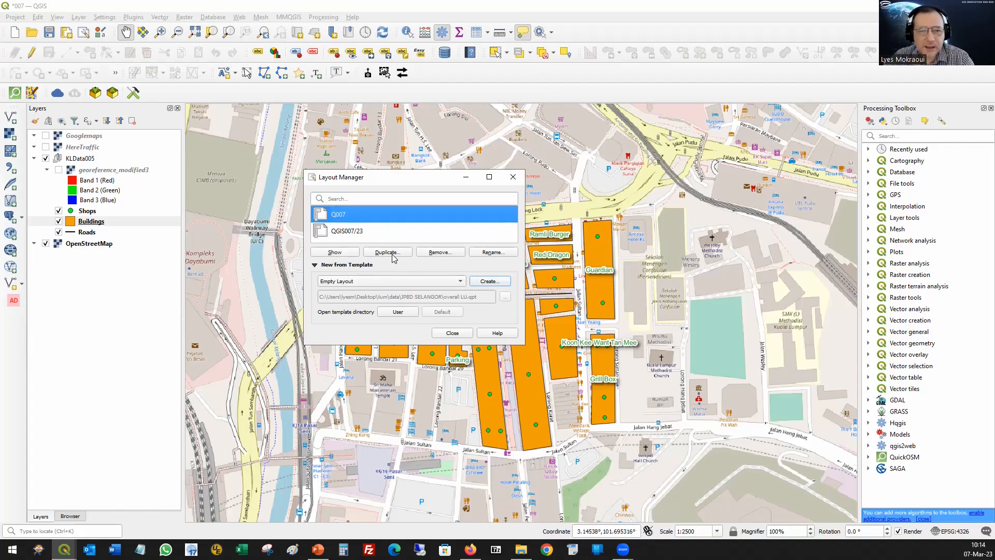
click(451, 334)
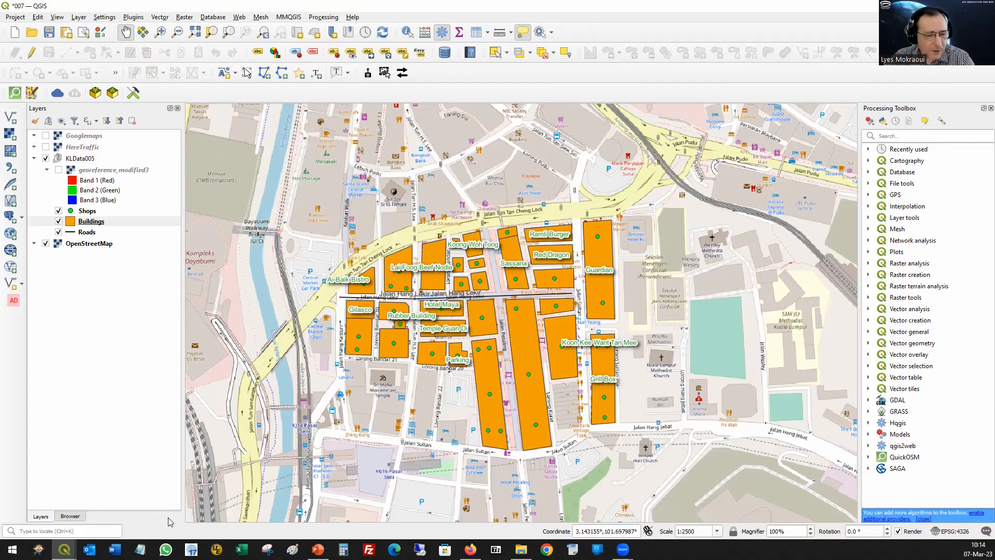
Step: Return to the QGIS007/23 layout and check the page size and orientation options, keeping A4 and Landscape
mouse_move(63, 549)
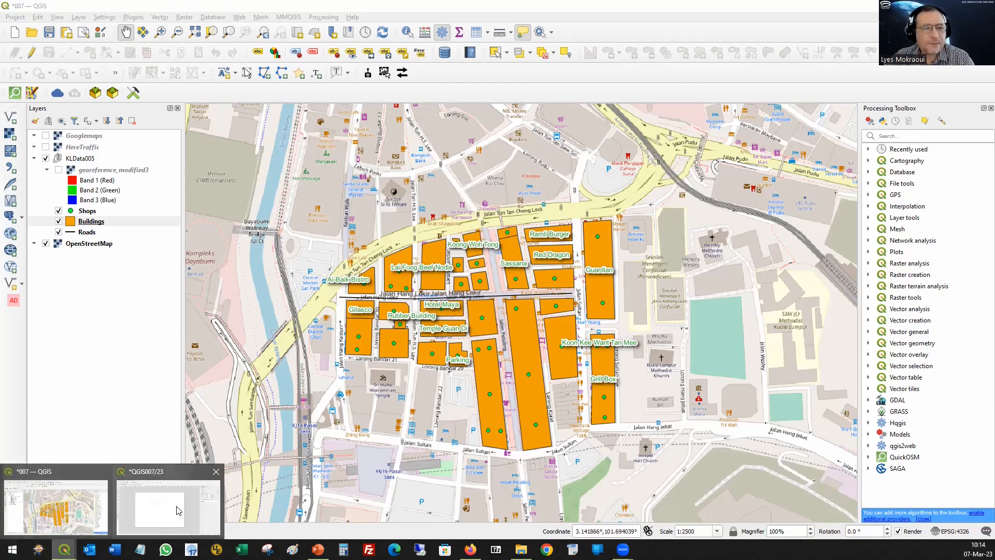
click(166, 518)
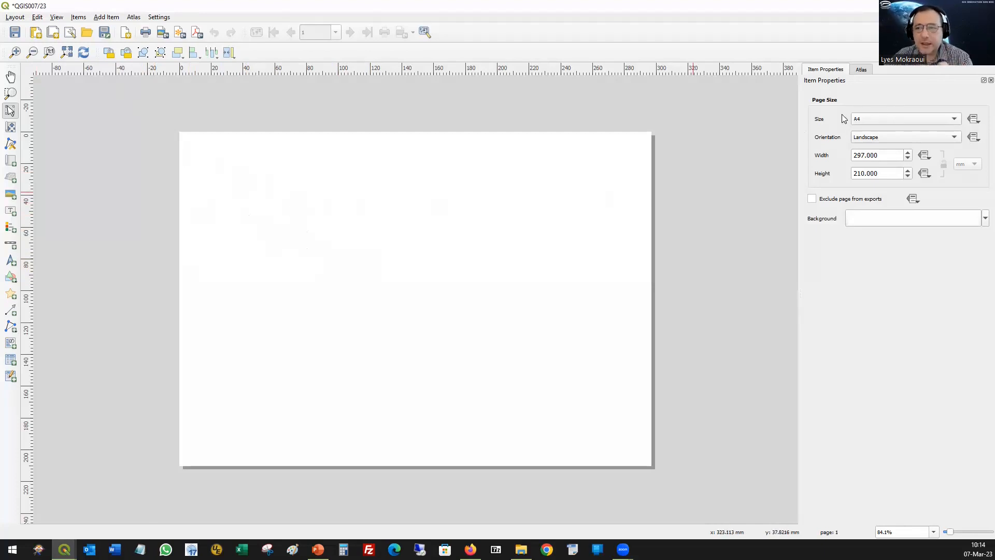
click(949, 120)
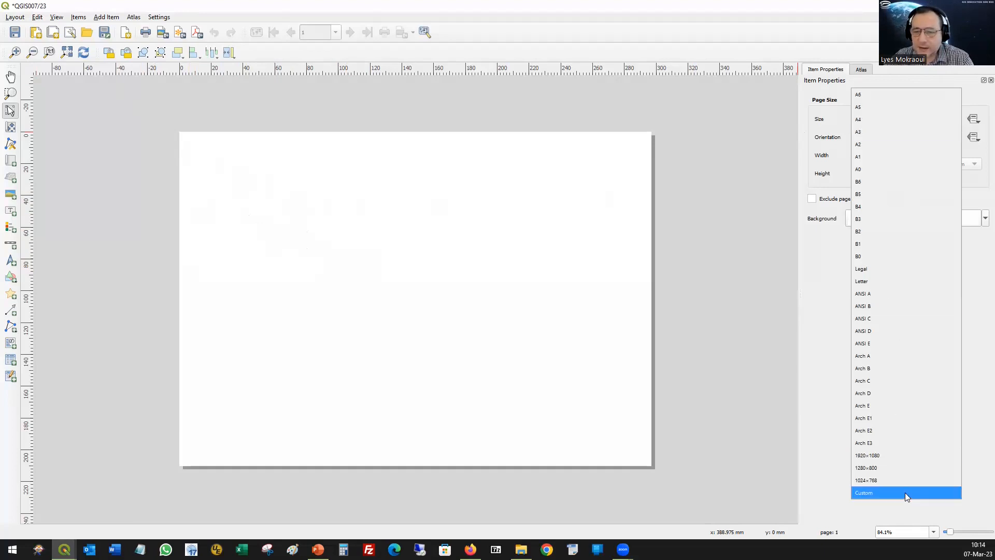
click(831, 309)
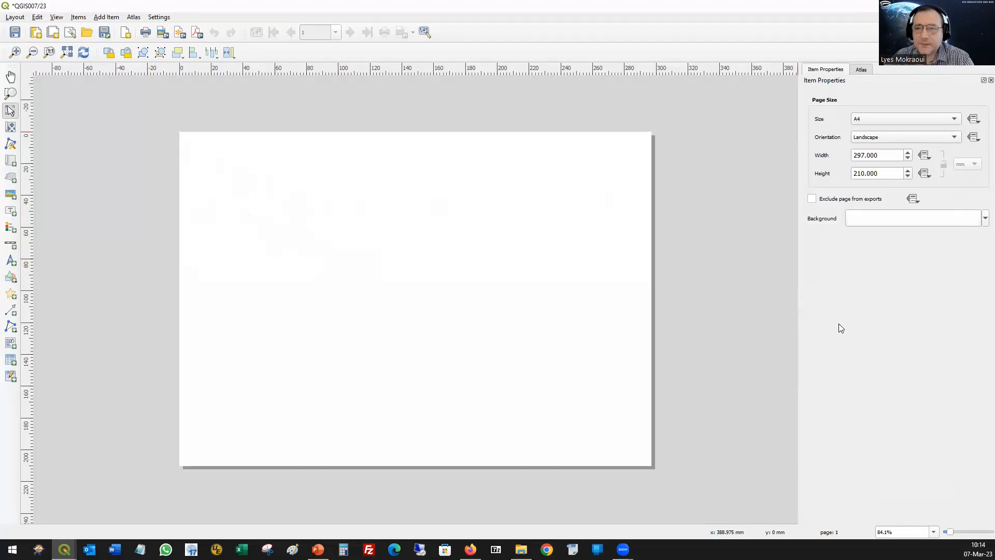
click(937, 144)
click(882, 132)
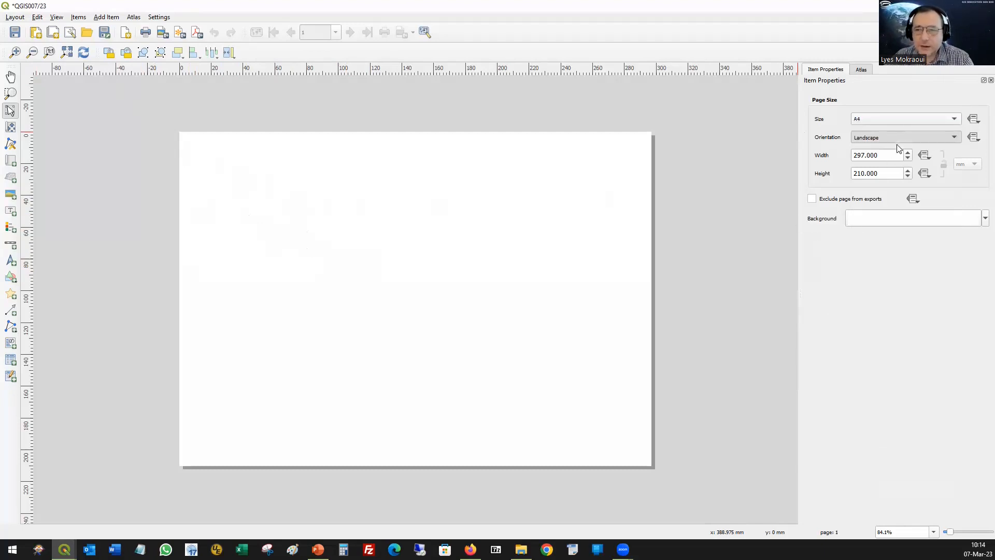
Step: Keep the page orientation at Landscape and give the page background a very pale yellow tint
click(902, 137)
click(896, 151)
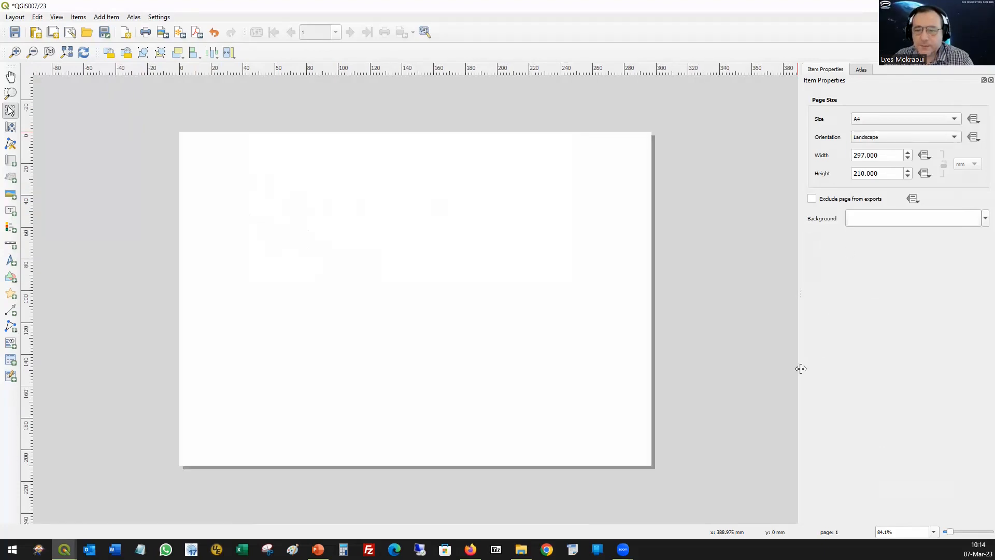
click(982, 218)
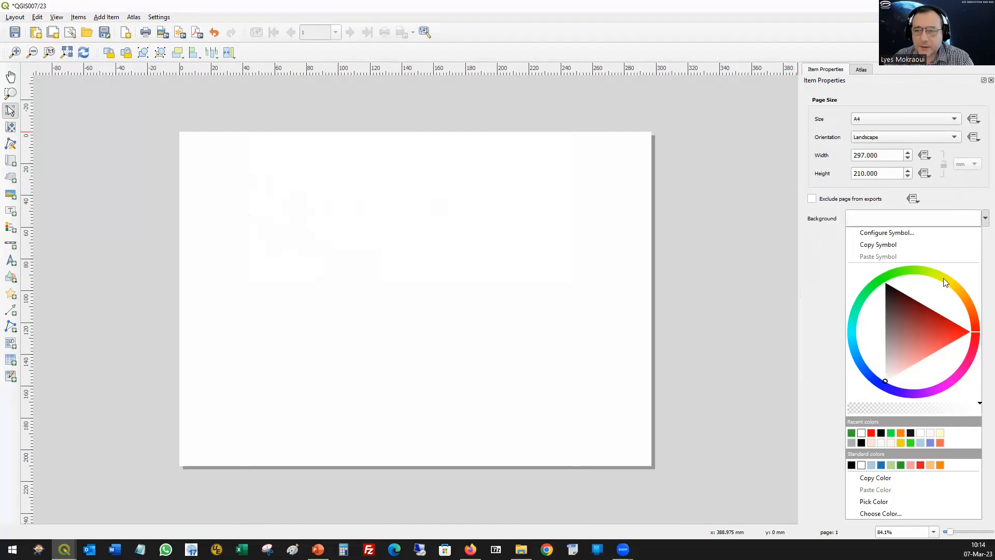
click(932, 273)
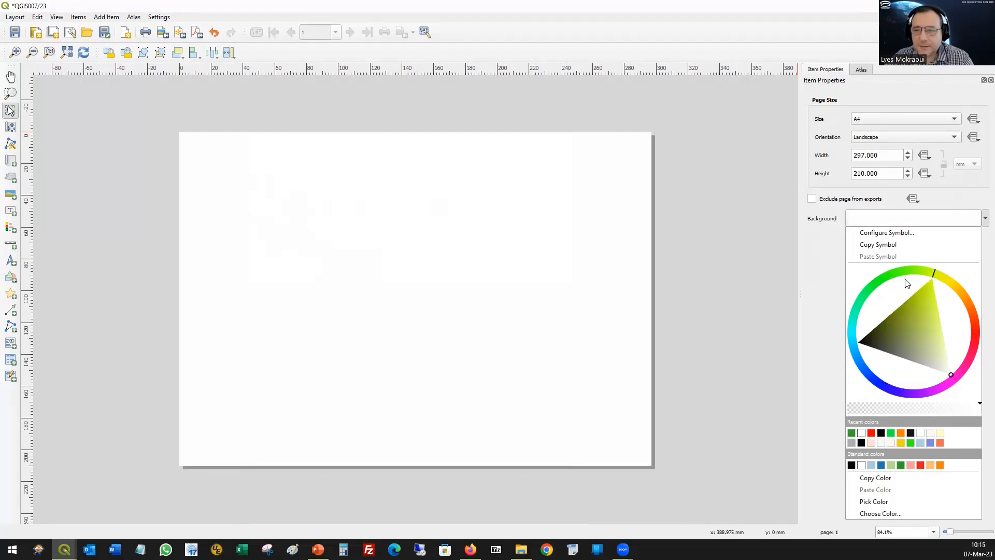
click(931, 286)
mouse_move(936, 320)
mouse_down()
mouse_move(940, 363)
mouse_move(951, 372)
mouse_up()
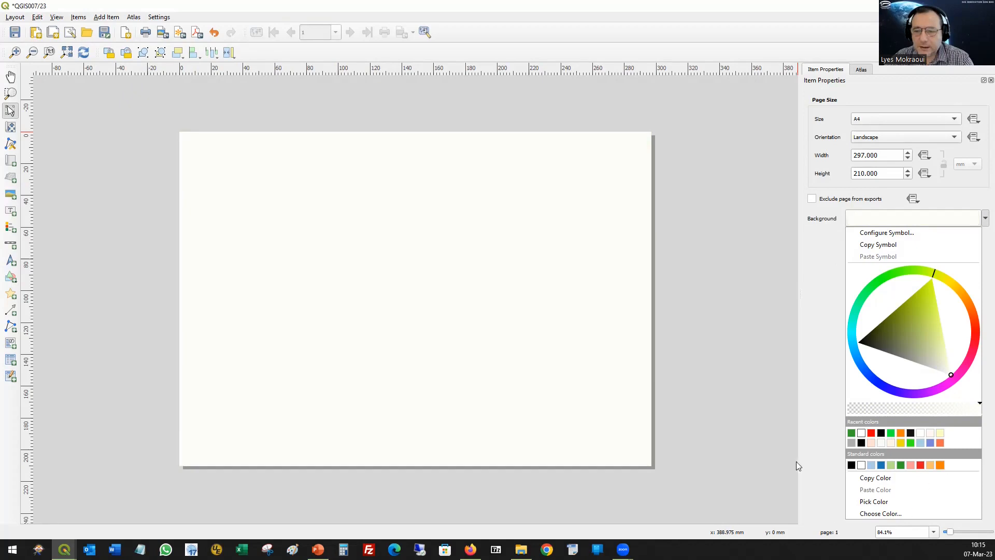
click(791, 371)
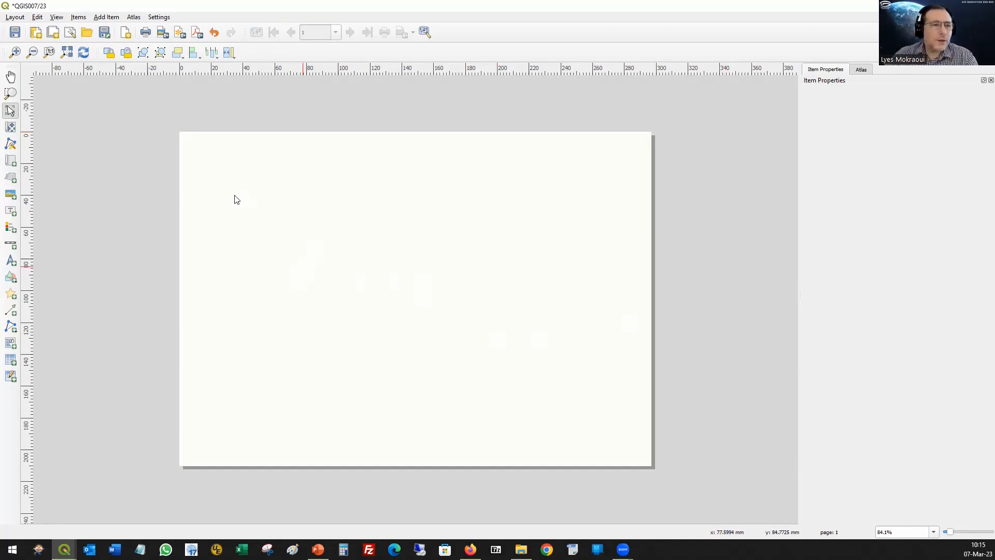
Step: Add a map about 200 mm wide and 145 mm high to the page and move it slightly up
click(114, 20)
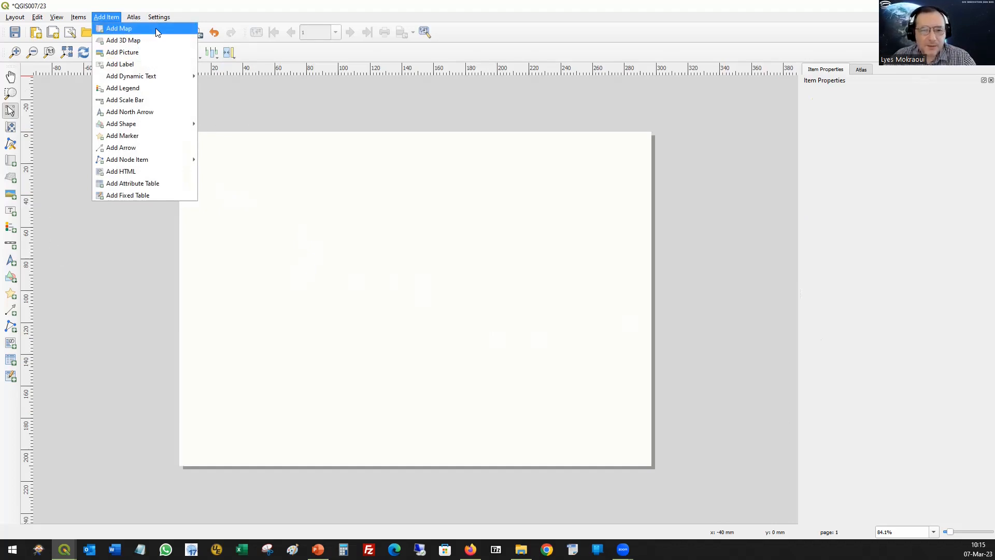
key(Return)
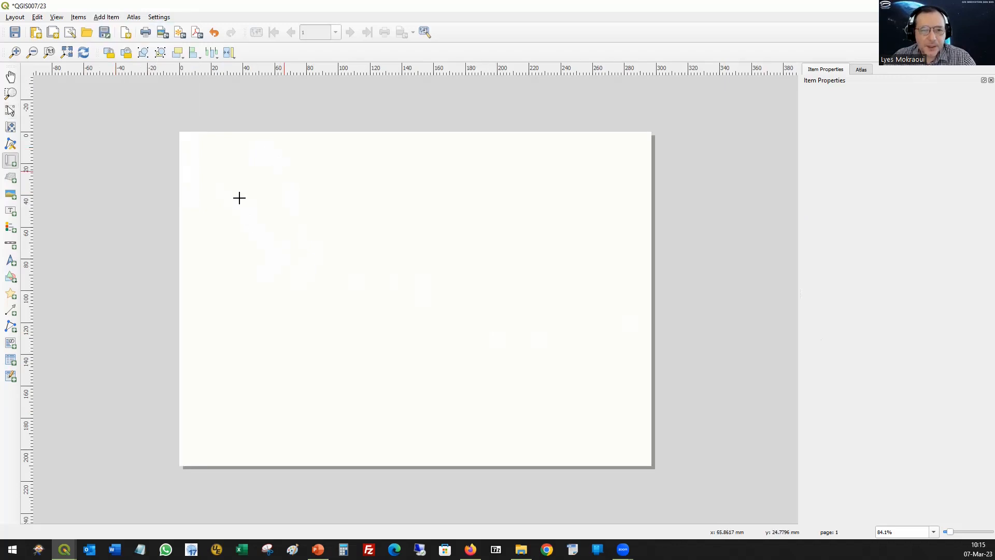
drag(218, 180, 525, 416)
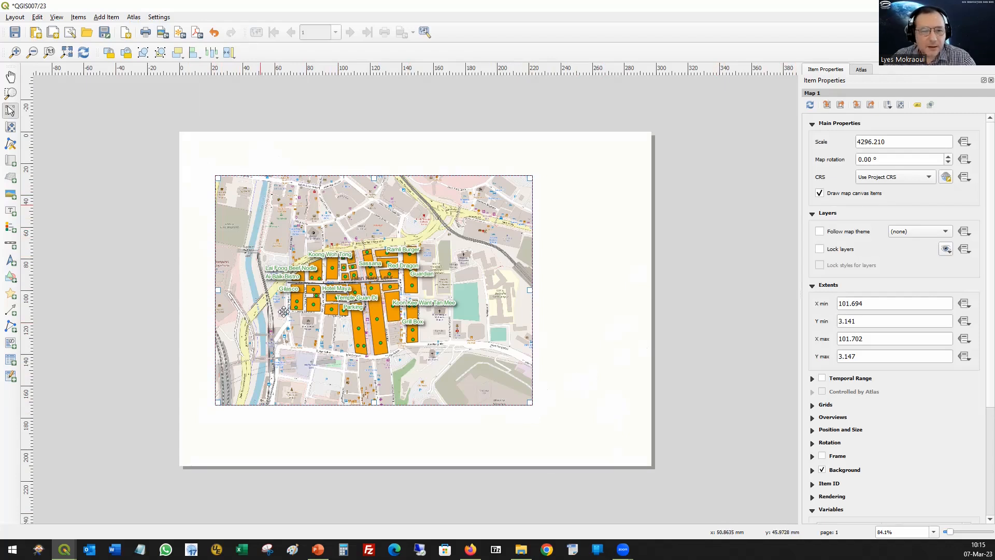
drag(351, 383, 409, 367)
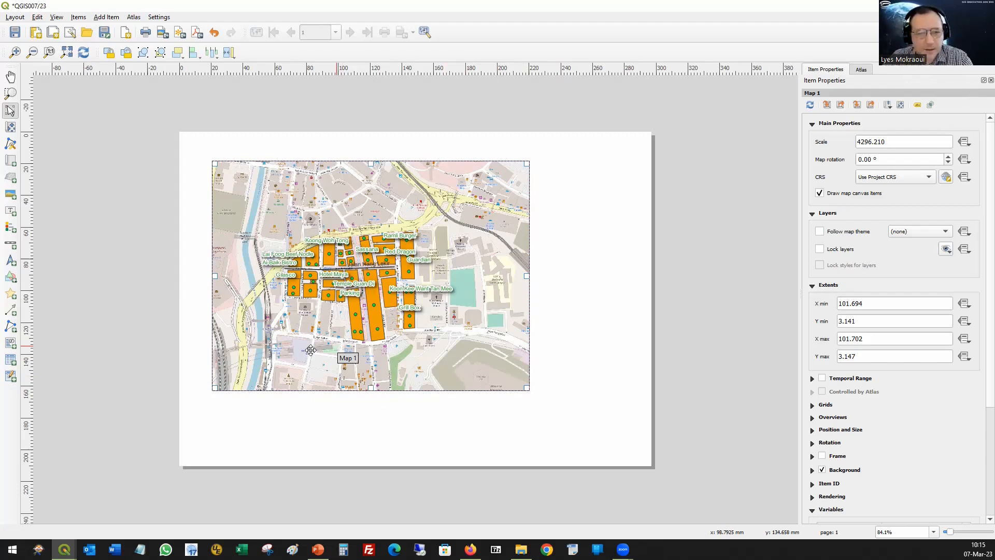
Step: Examine the map's building and street labels in the layout at close-up and full-page zoom
scroll(339, 270, up, 1)
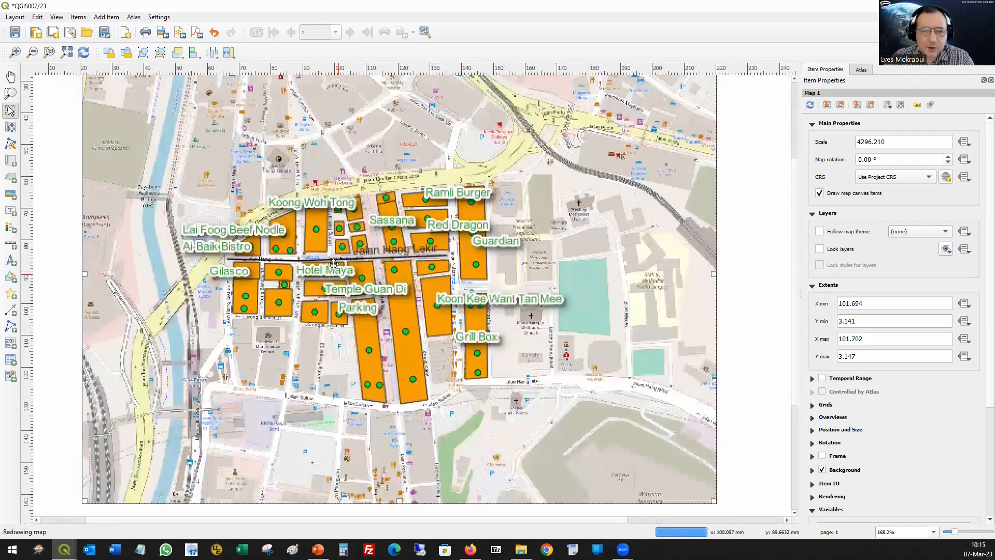
scroll(311, 270, down, 1)
scroll(286, 271, up, 1)
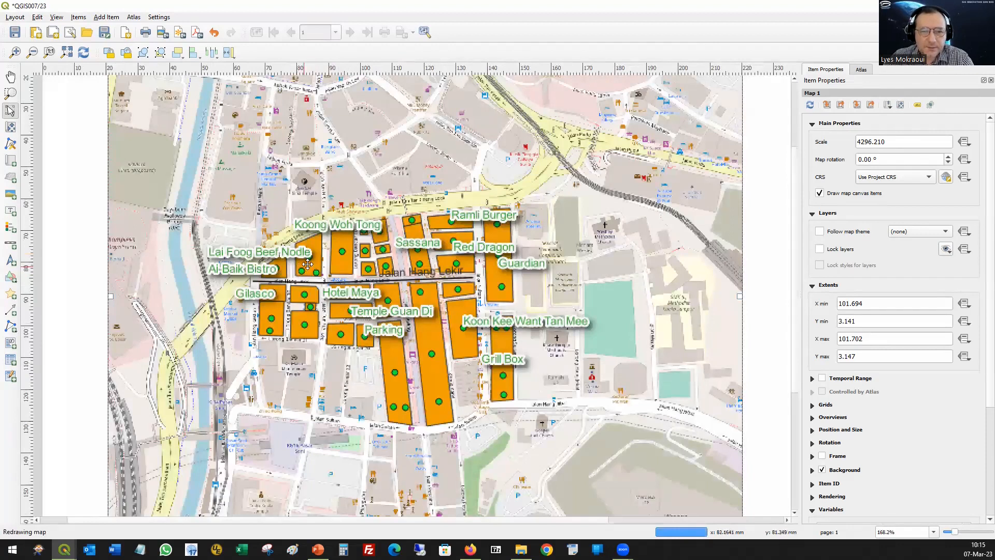
scroll(307, 265, down, 1)
scroll(308, 263, up, 1)
scroll(307, 263, down, 1)
scroll(307, 264, up, 1)
scroll(290, 262, down, 1)
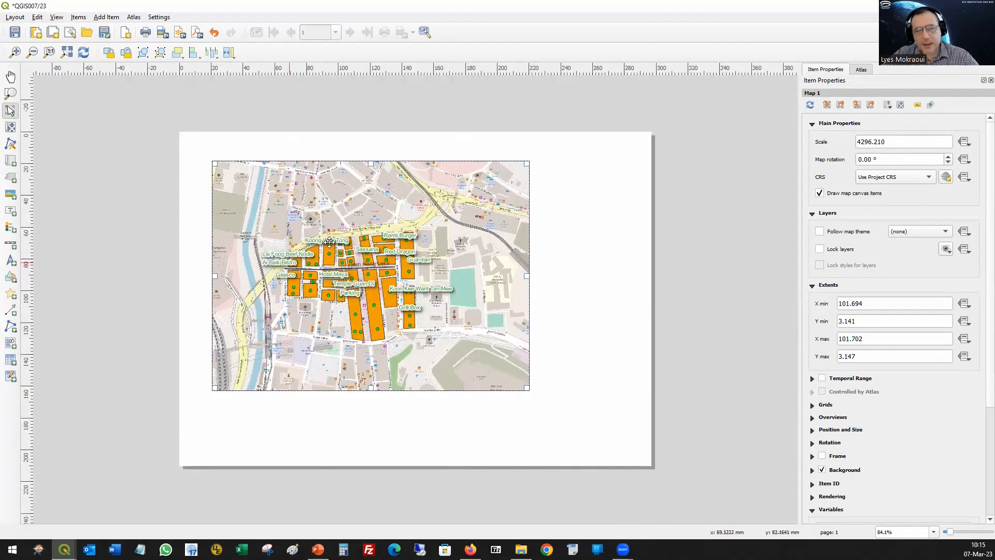
Step: Shift the map frame slightly on the page and move the map content within it so the orange buildings sit near the centre
mouse_move(360, 355)
mouse_down()
mouse_move(372, 357)
mouse_move(371, 349)
mouse_up()
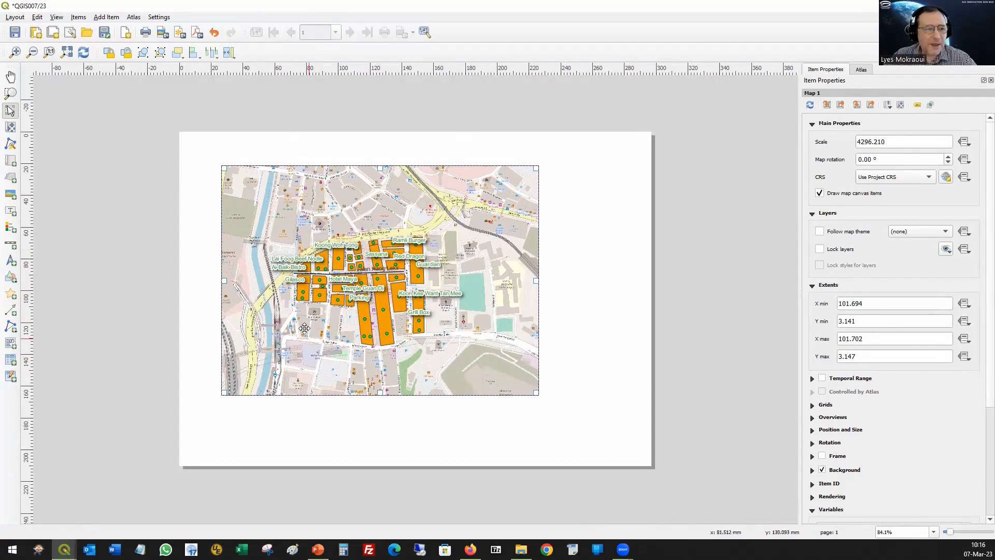
click(197, 217)
click(11, 127)
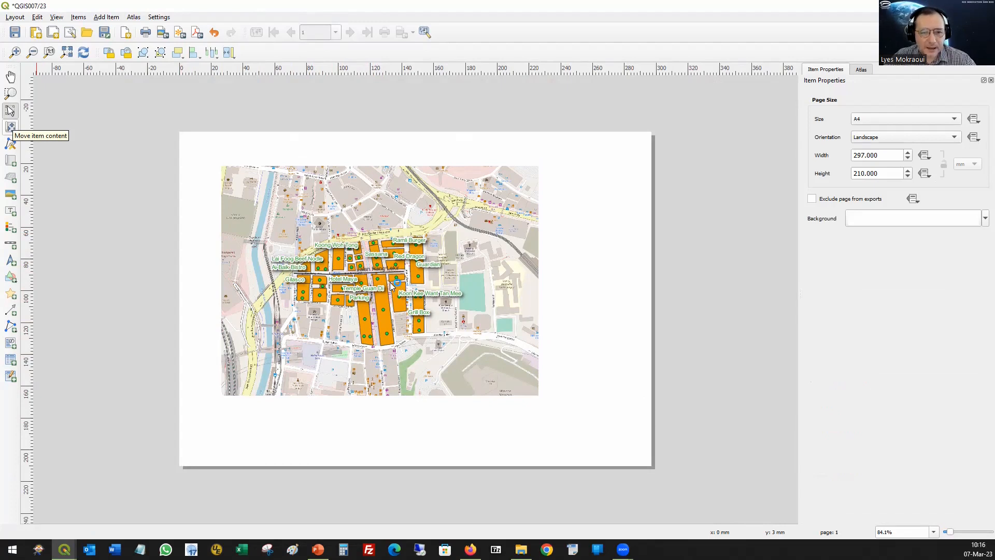
drag(410, 342, 459, 270)
drag(499, 212, 511, 317)
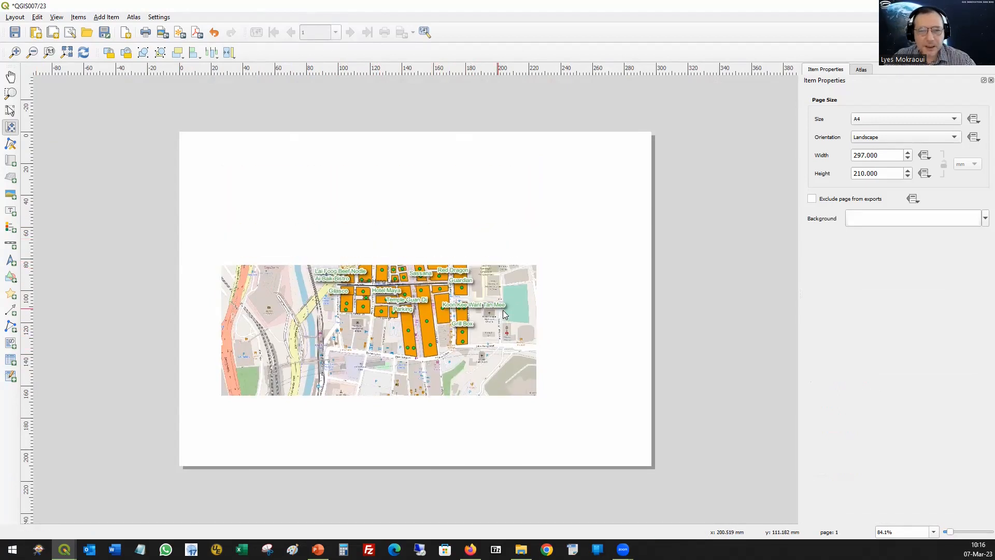
drag(442, 306, 415, 280)
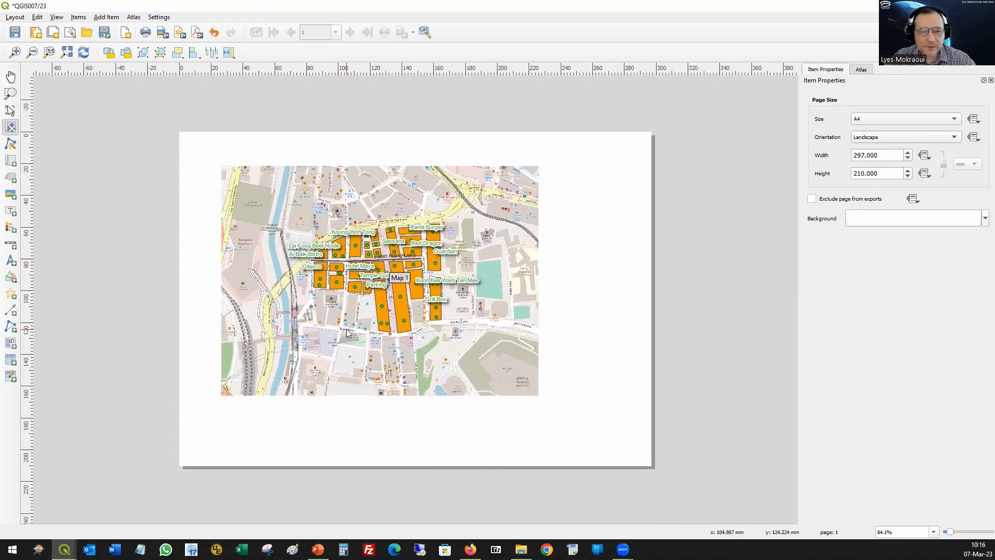
click(380, 286)
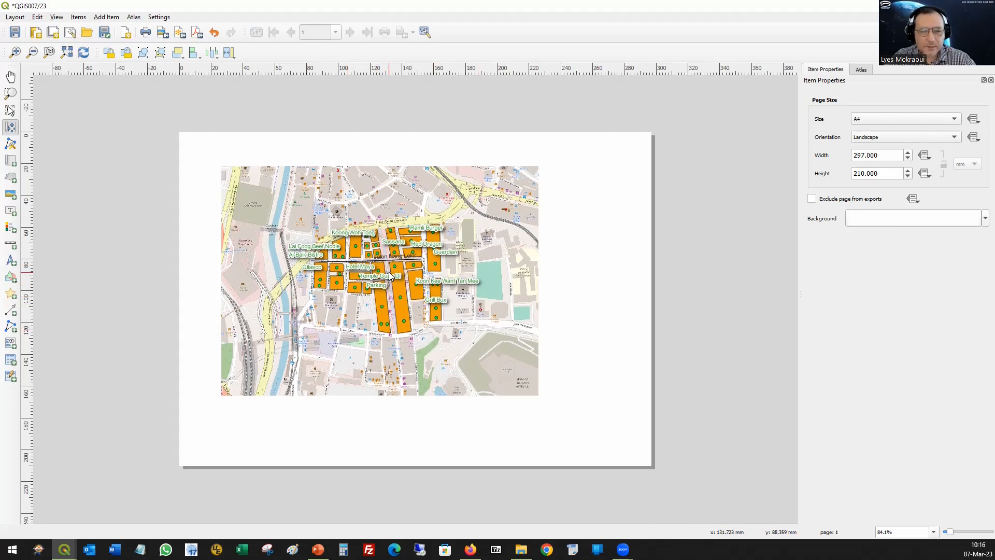
Step: Select the map and enlarge its content within the frame to a scale of about 1:3053
click(10, 110)
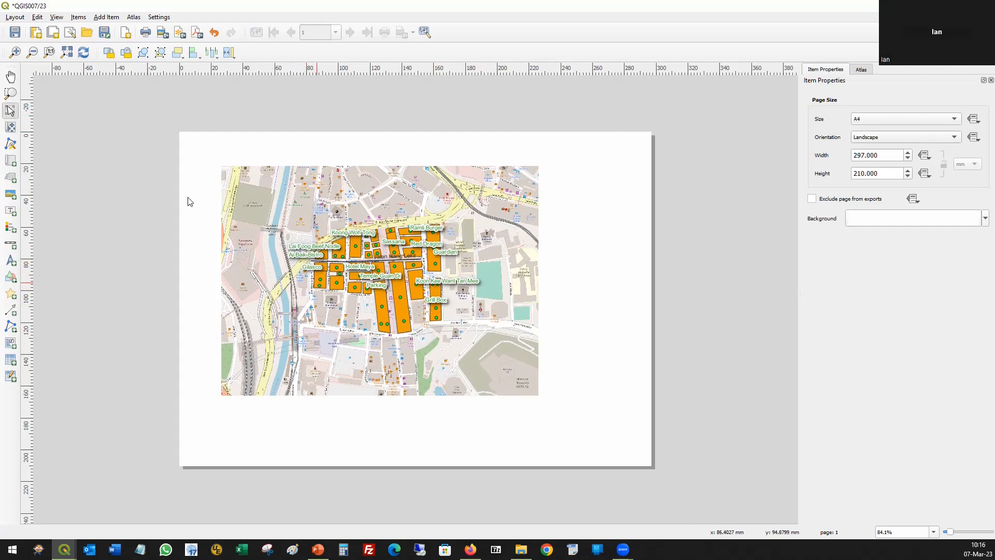
click(316, 282)
key(c)
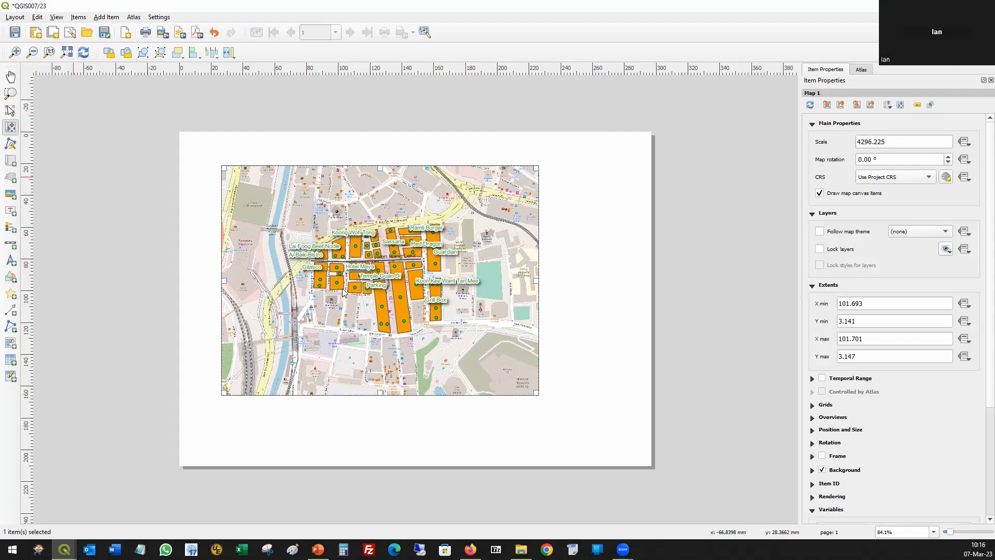
scroll(384, 291, up, 1)
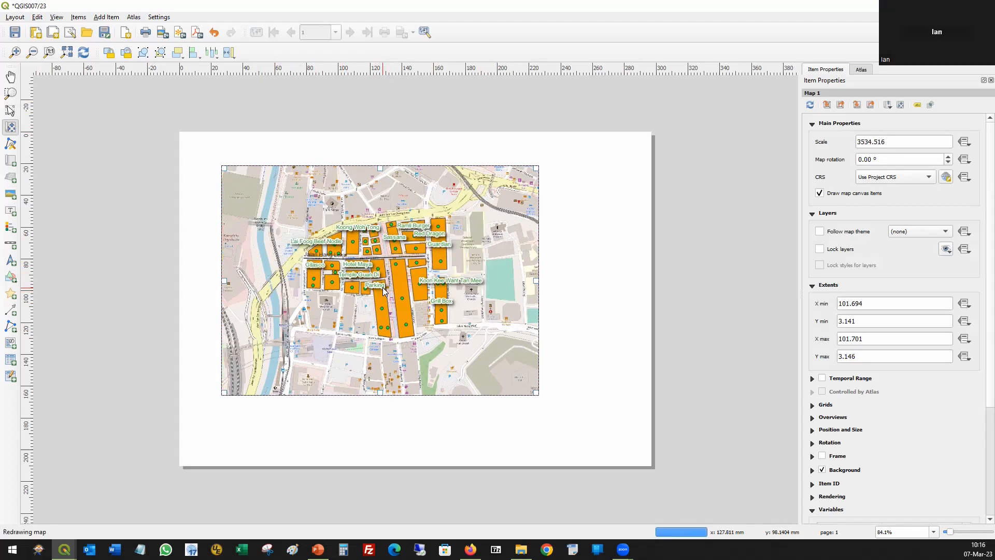
scroll(383, 292, up, 1)
scroll(382, 287, up, 1)
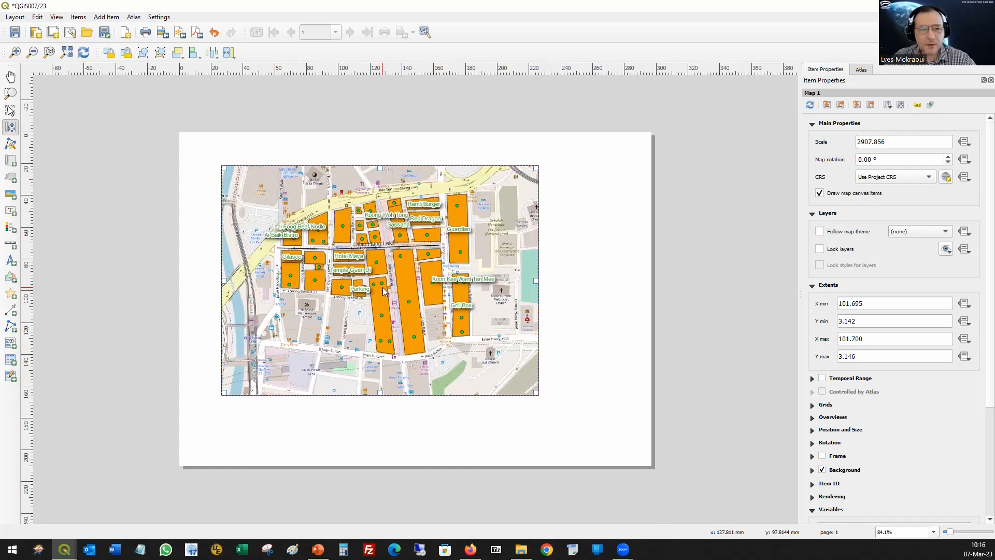
scroll(383, 291, down, 1)
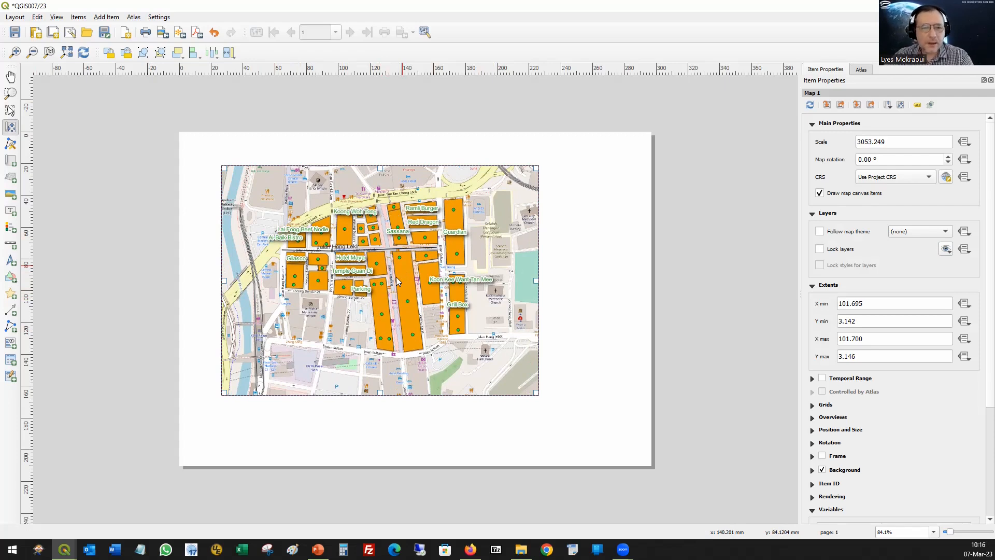
Step: Enlarge the map frame to about 210 mm wide and 158 mm high on the page
click(10, 110)
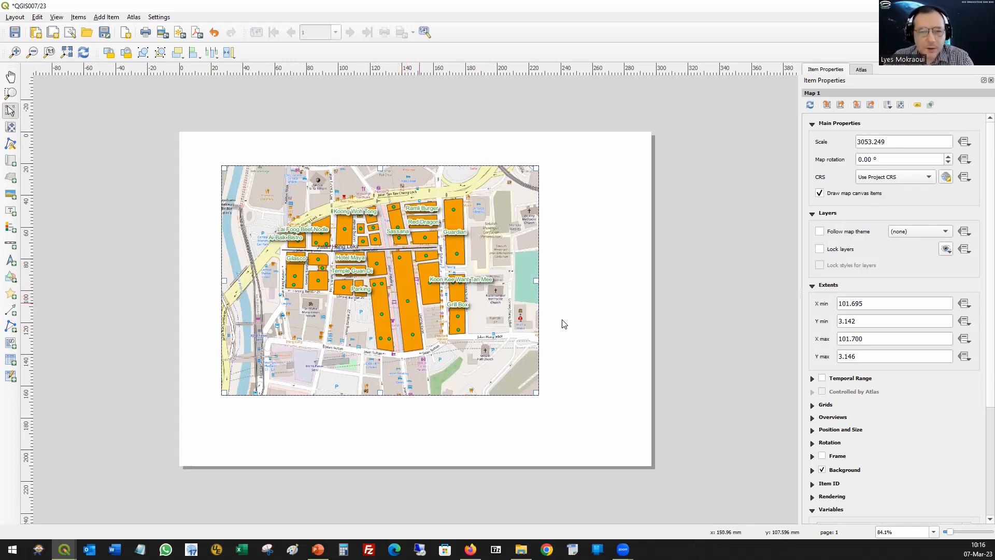
click(594, 330)
mouse_move(519, 320)
mouse_down()
mouse_move(570, 350)
mouse_move(471, 285)
mouse_move(502, 327)
mouse_up()
drag(532, 356, 531, 401)
drag(575, 425, 549, 416)
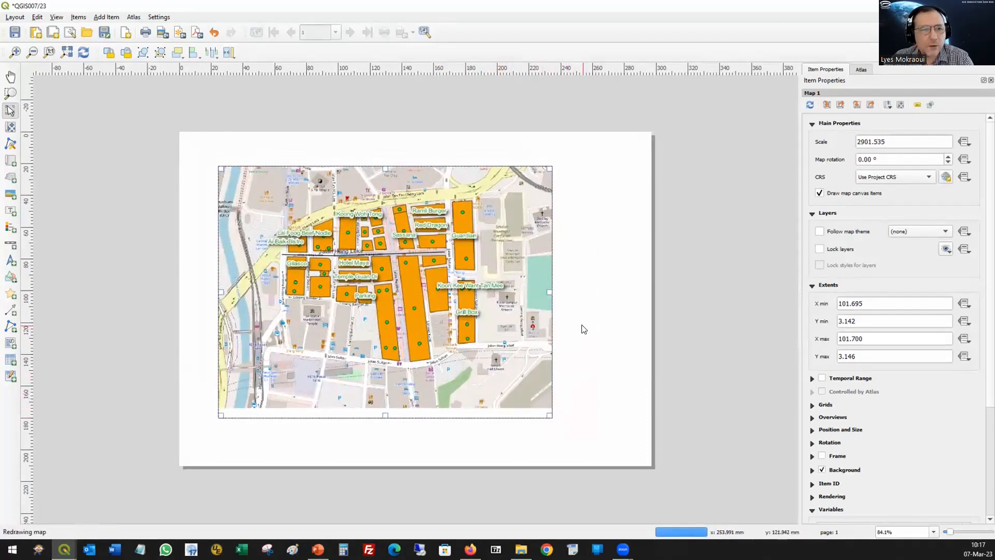
click(591, 329)
Step: Lock the map item, test selecting it on the page, and unlock it
click(332, 268)
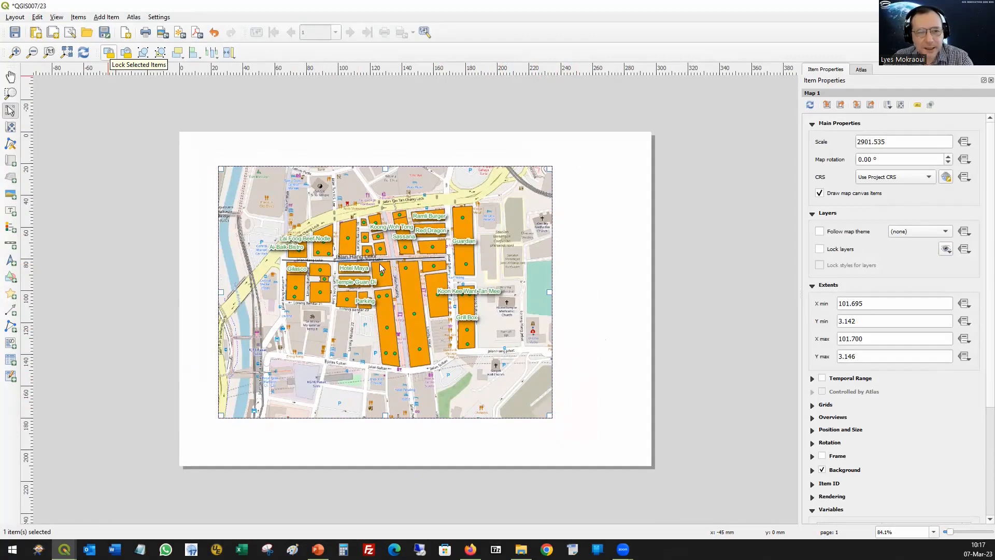
click(359, 286)
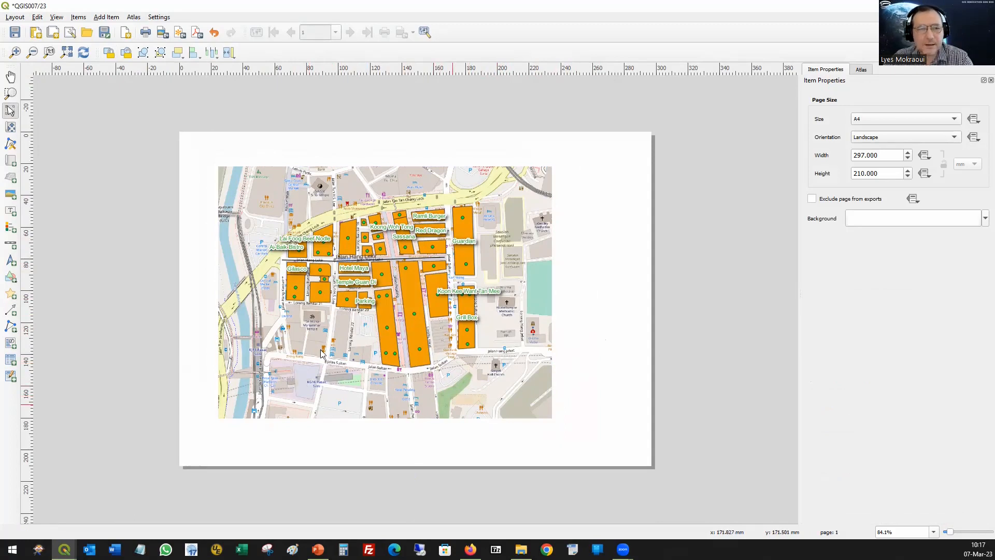
click(277, 185)
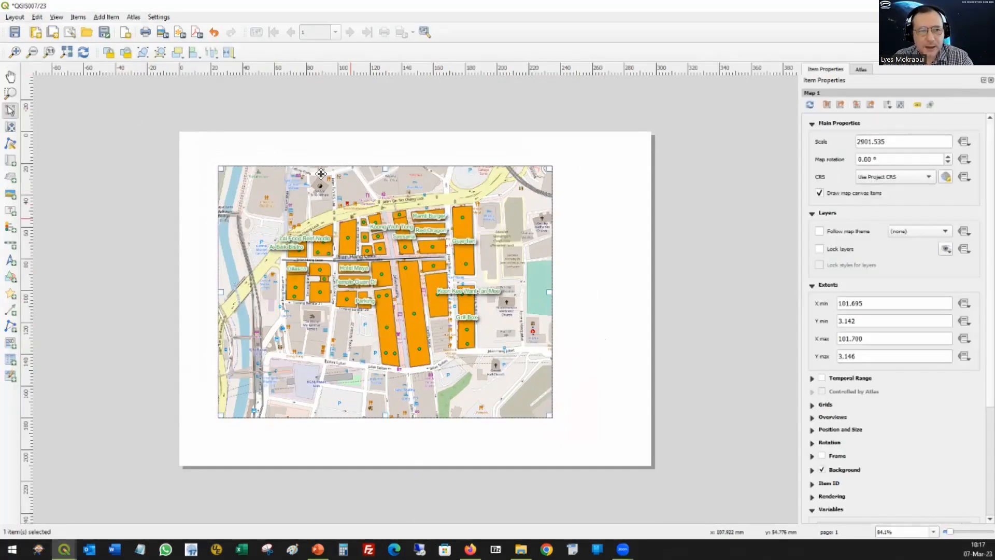
Step: Move the map toward the lower left of the page, leaving free space along the page's right side
drag(345, 185, 418, 200)
click(612, 283)
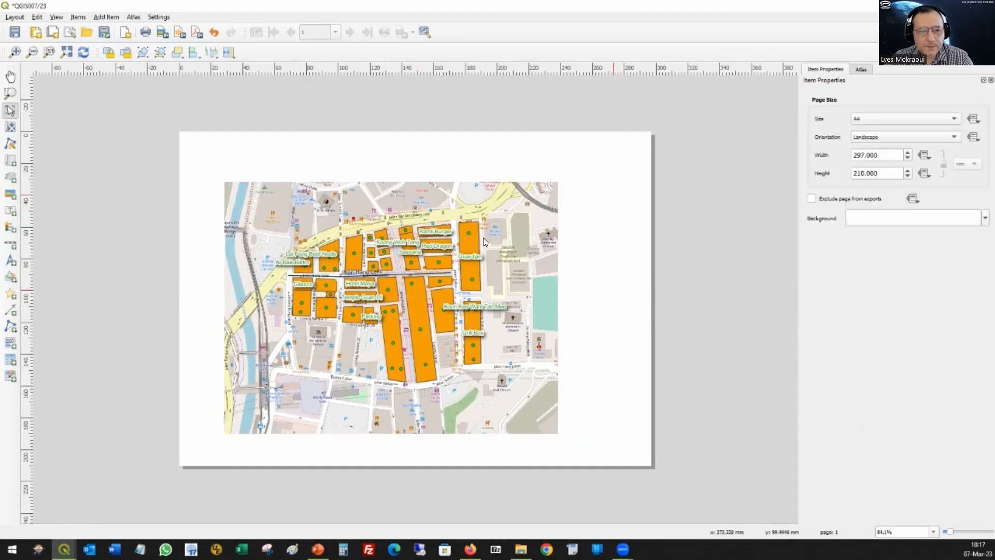
drag(486, 200, 470, 196)
click(582, 262)
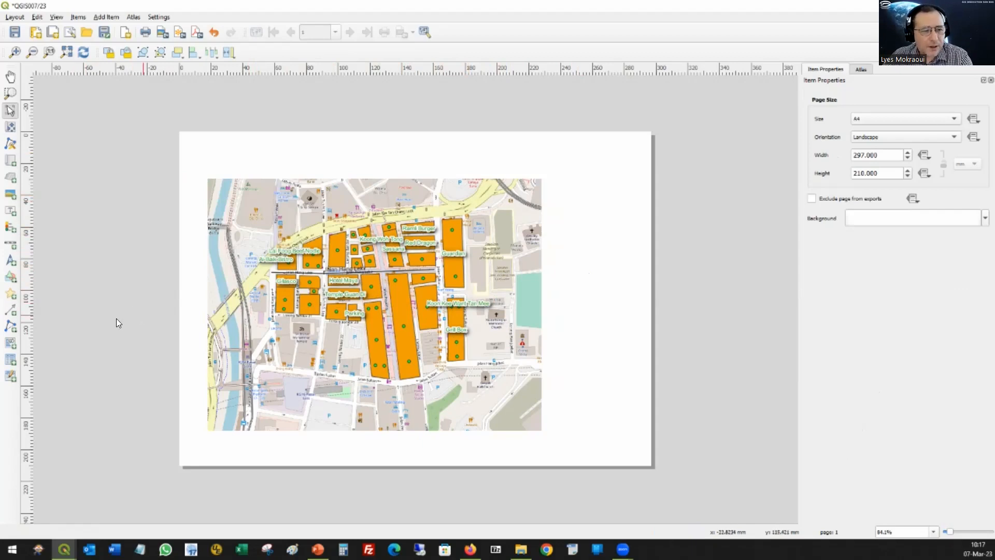
Step: Add a north arrow about 26 mm wide and 44 mm high to the right of the map and widen its properties area
click(10, 263)
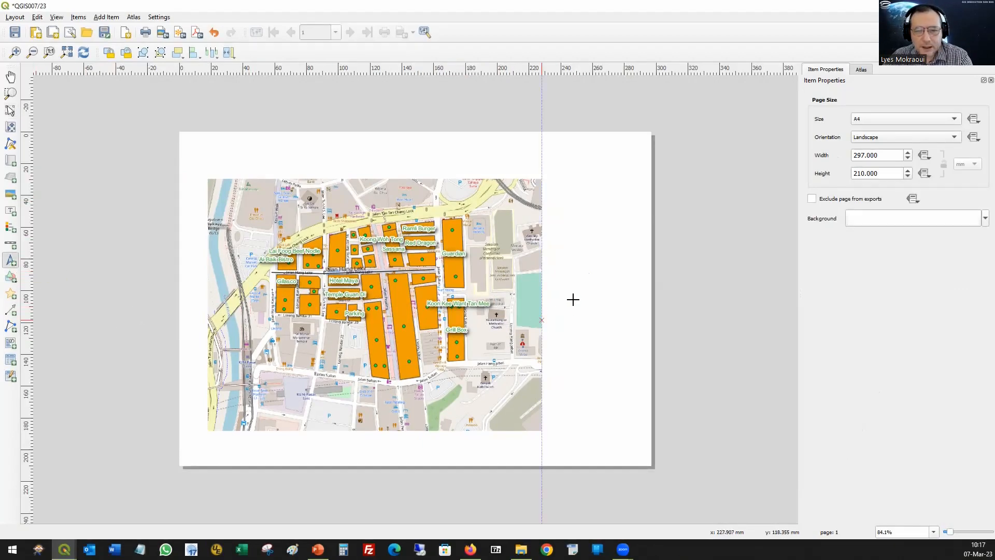
drag(574, 299, 618, 370)
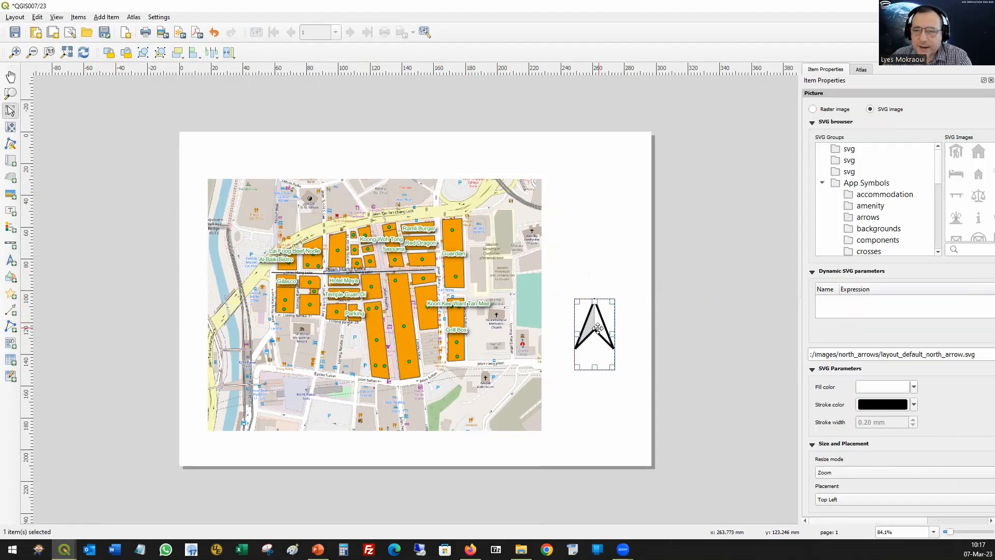
drag(801, 253, 719, 259)
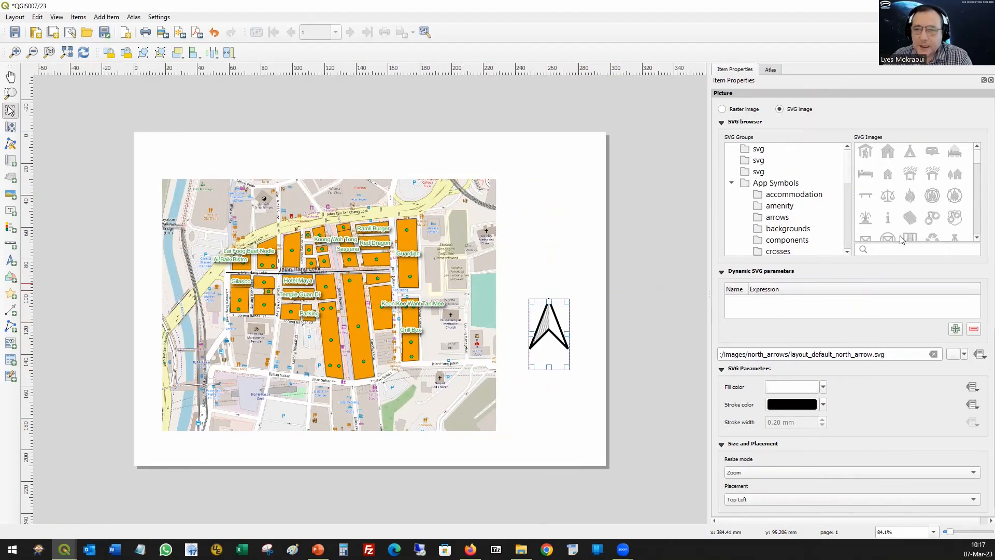
Step: List the arrows symbol group in the north arrow's SVG browser
click(777, 217)
scroll(806, 228, down, 5)
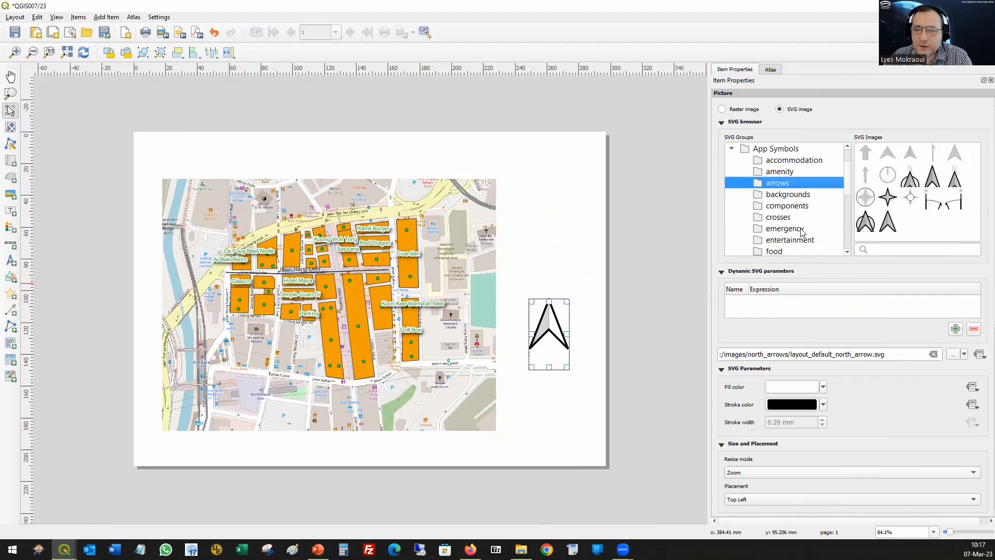
scroll(806, 229, down, 1)
scroll(798, 217, up, 2)
scroll(767, 150, up, 1)
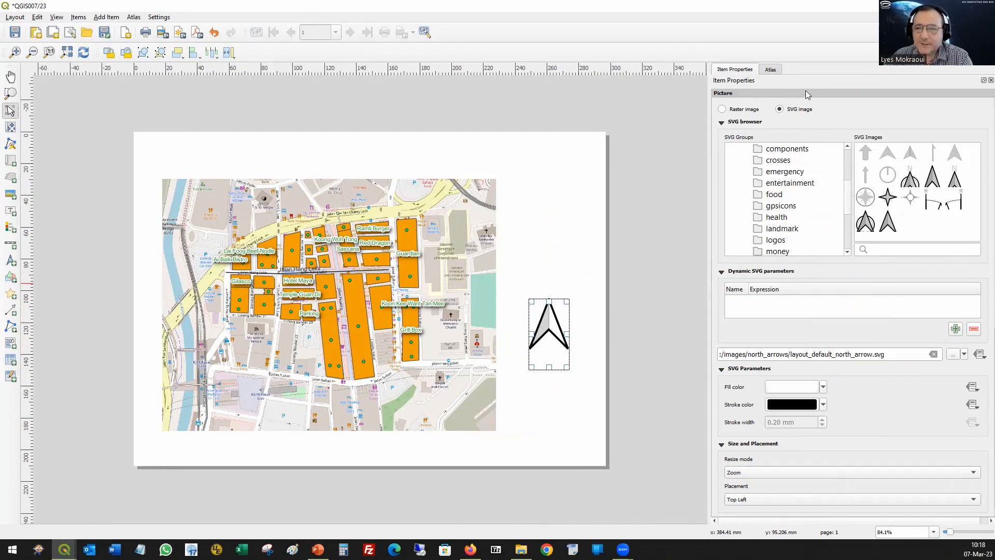
Step: Try the raster image source for the north arrow, review its options, and return the source to SVG image
click(723, 110)
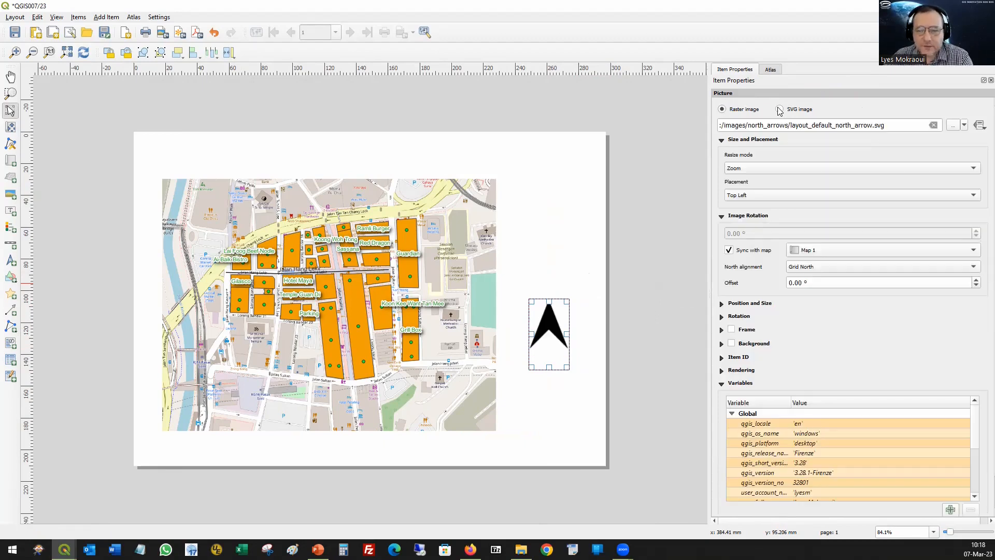
click(778, 110)
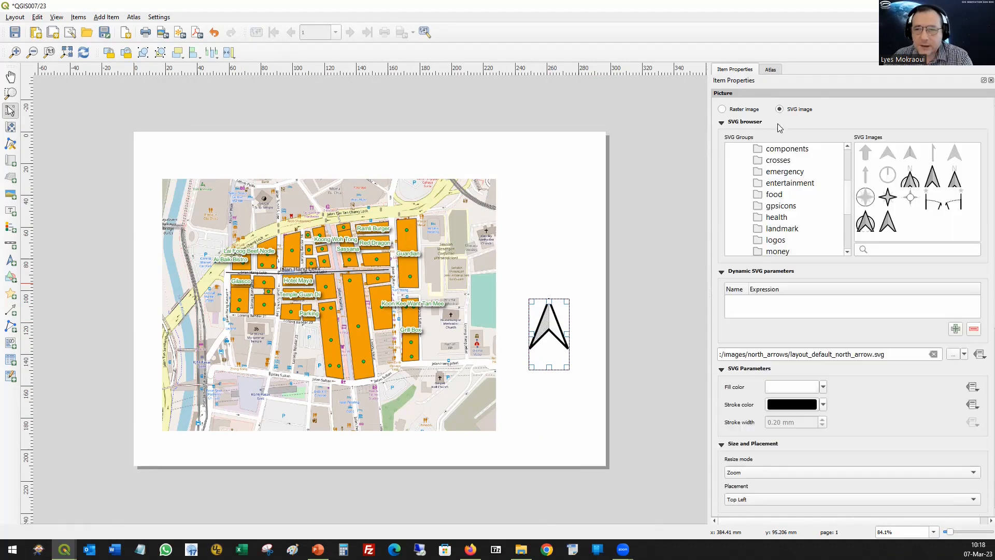
click(722, 110)
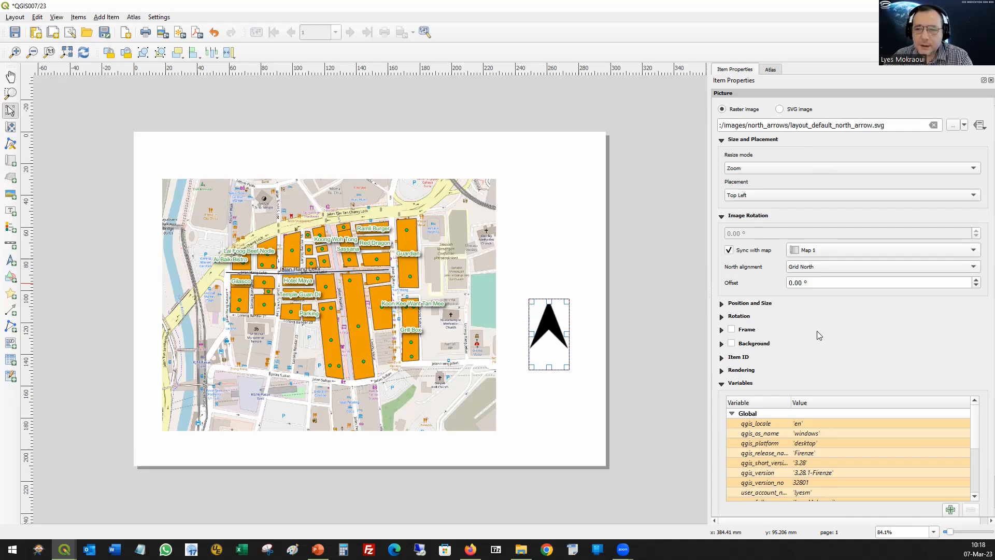
scroll(849, 339, down, 1)
scroll(828, 315, up, 1)
click(778, 110)
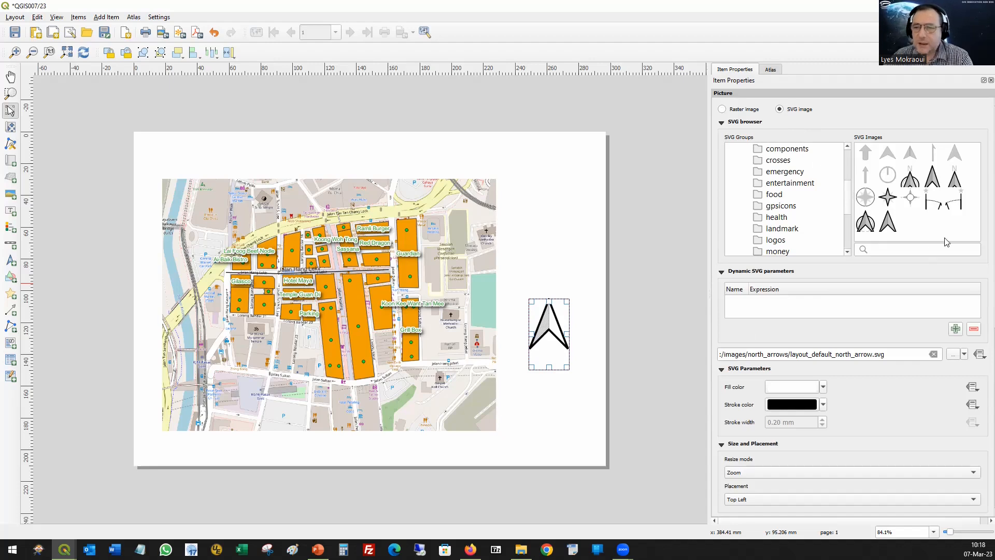
Step: Change the north arrow to the NorthArrow_02 symbol and place it over the map's lower-left corner
click(887, 198)
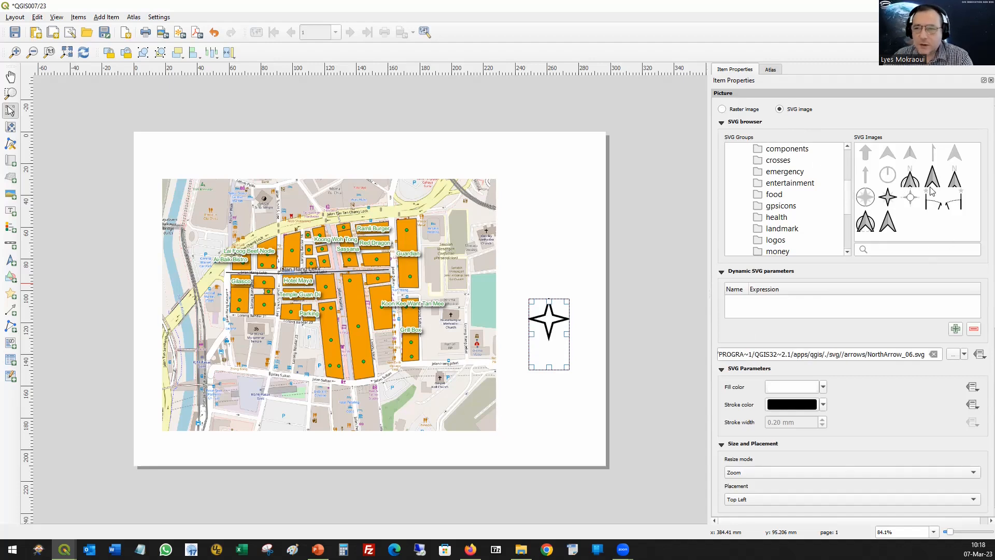
click(908, 181)
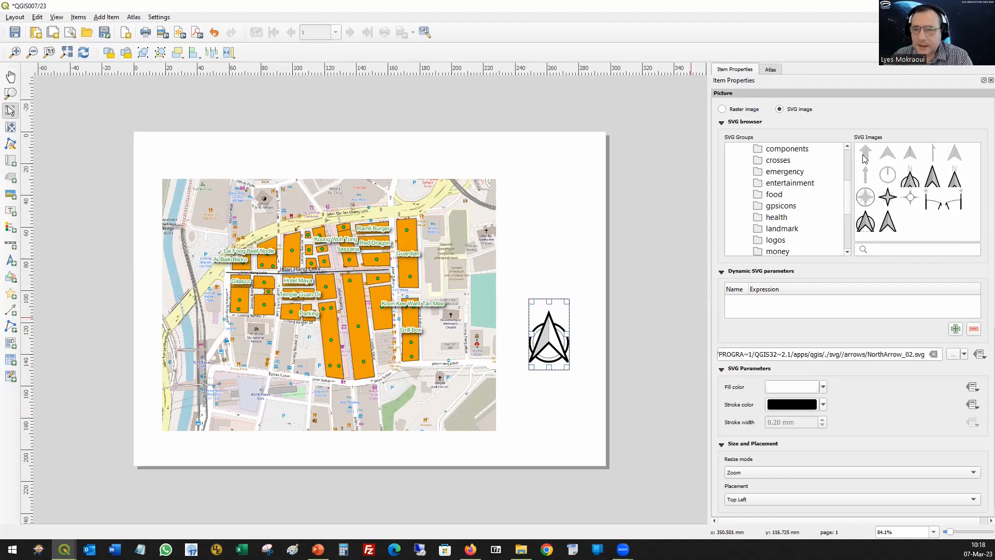
click(564, 409)
drag(541, 340, 162, 402)
Step: Move the map up and enlarge its frame to about 225 mm wide and 178 mm high, then deselect it
click(412, 392)
drag(413, 393, 408, 364)
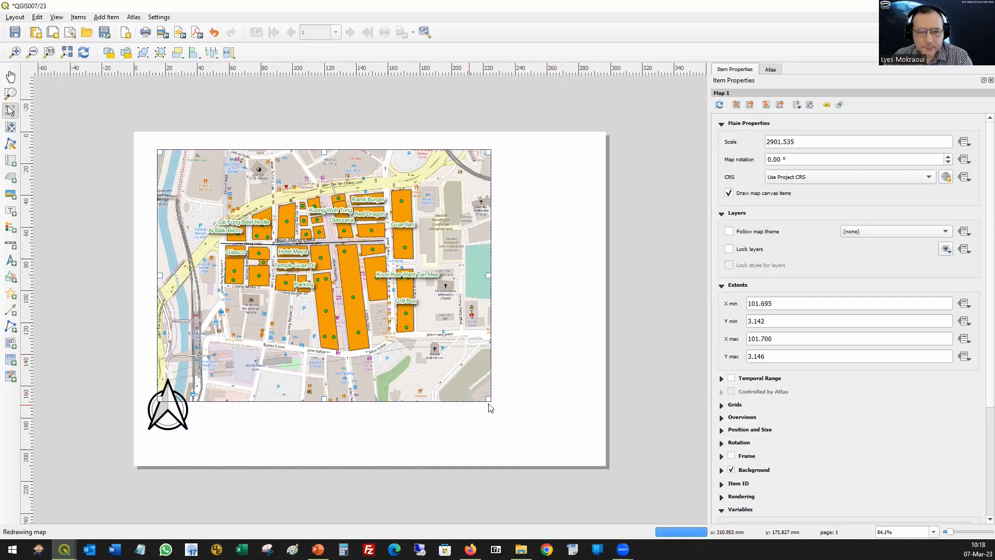
drag(488, 402, 514, 433)
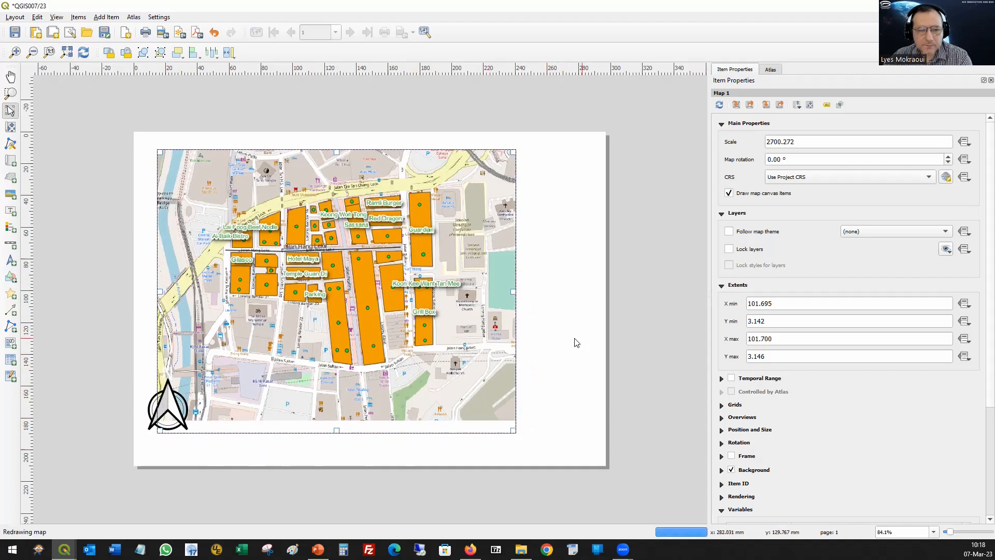
click(576, 342)
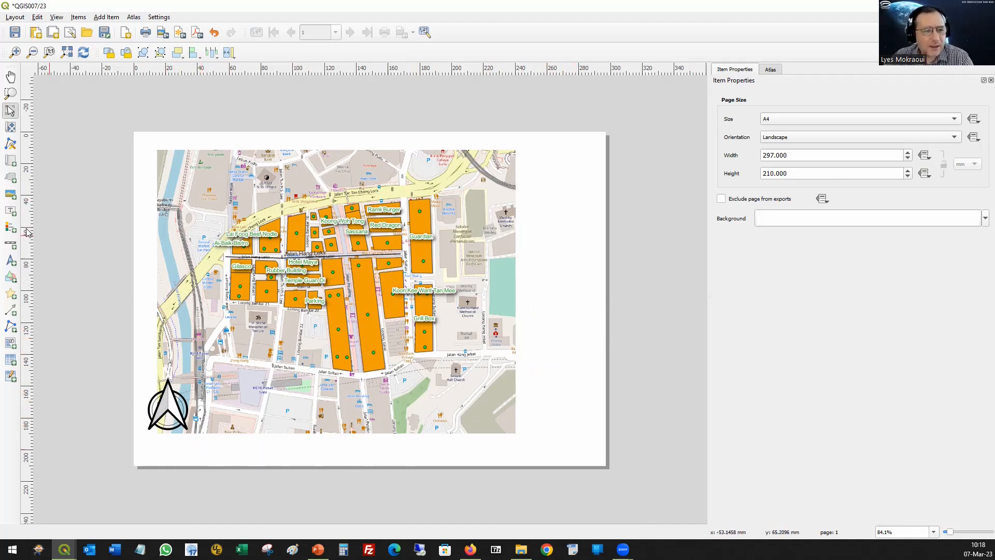
Step: Add a legend in the free space beside the upper right part of the map
click(10, 228)
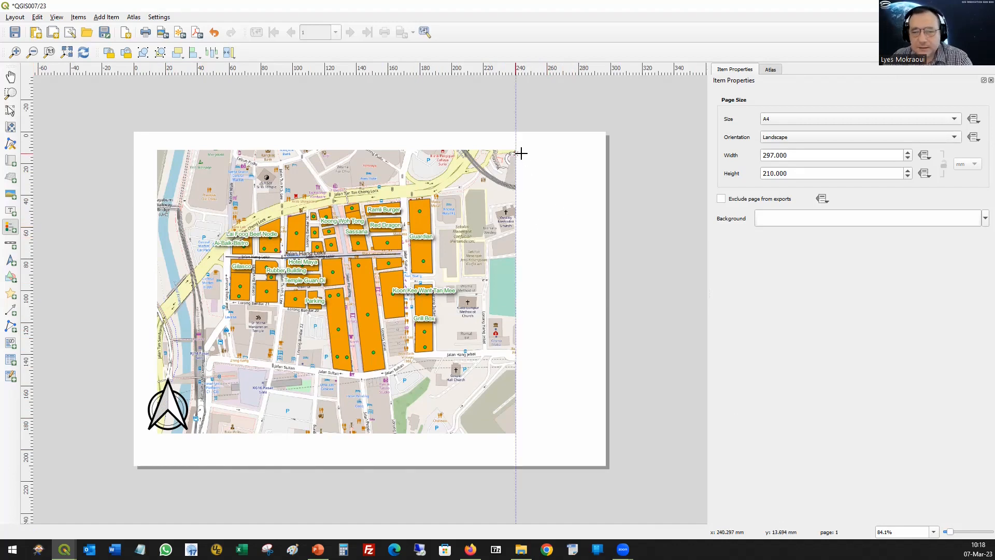
drag(521, 152, 593, 302)
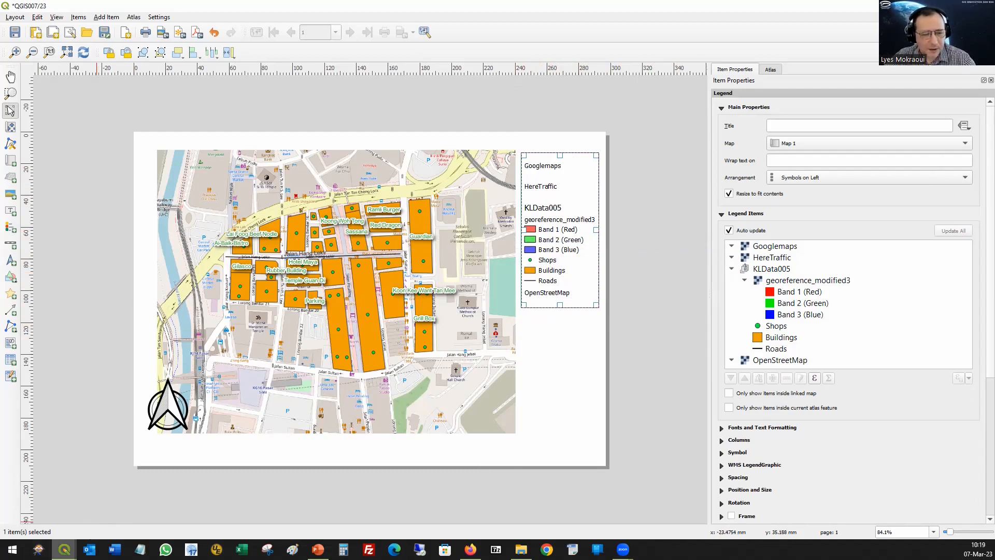
Step: Compare the legend entries with the layer list in the main QGIS project window, and return to the layout
mouse_move(65, 550)
click(73, 508)
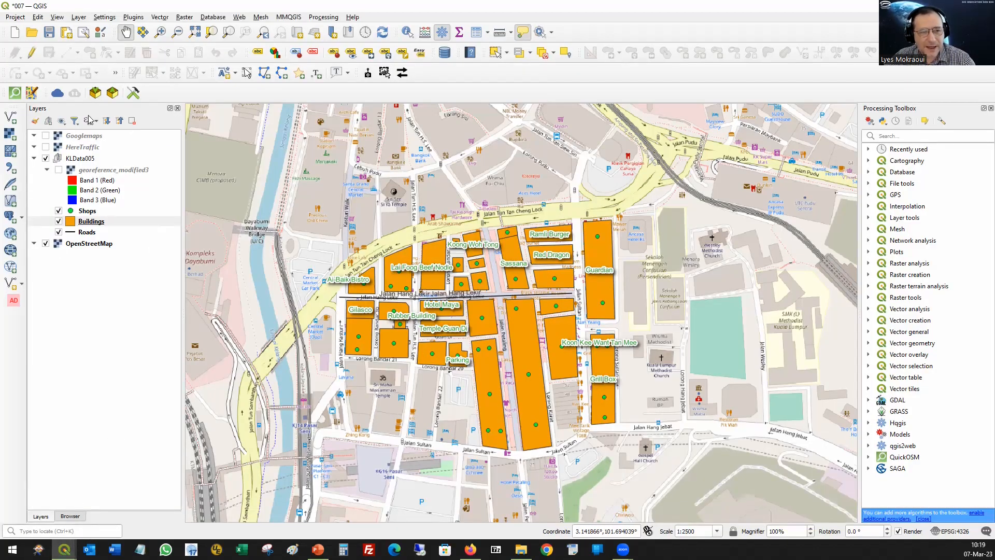
click(69, 516)
click(41, 516)
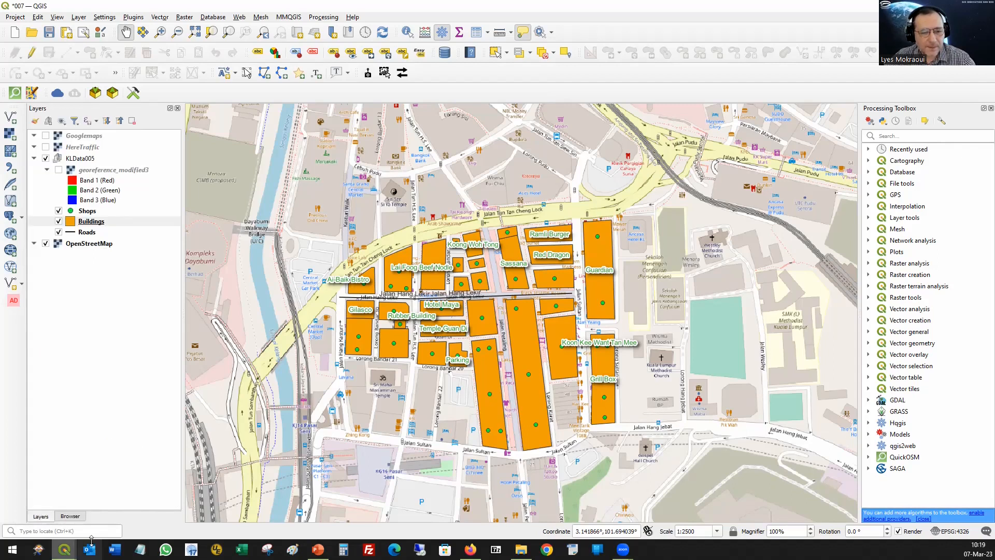
mouse_move(64, 549)
click(166, 497)
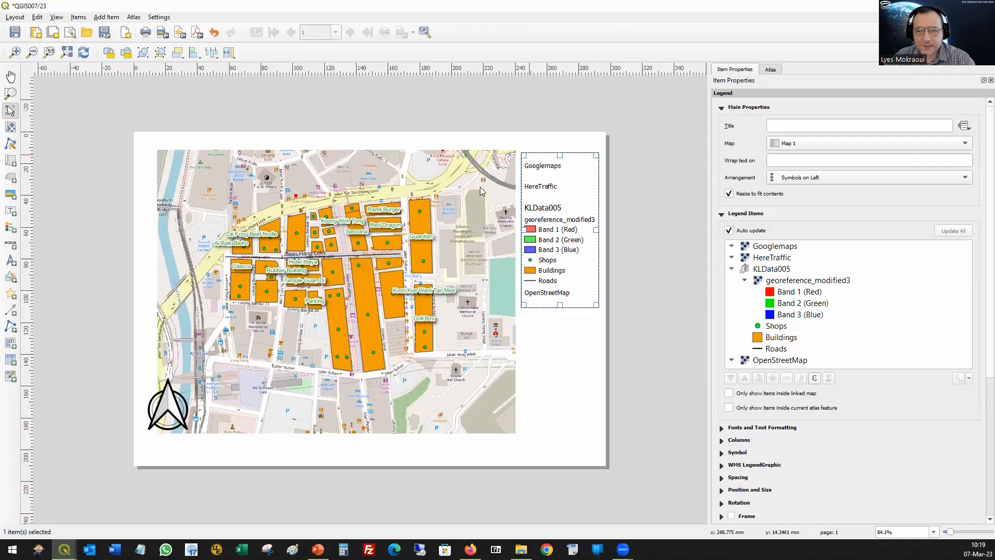
Step: Switch to the main QGIS project window and paste a copy of the Buildings layer below OpenStreetMap
mouse_move(63, 548)
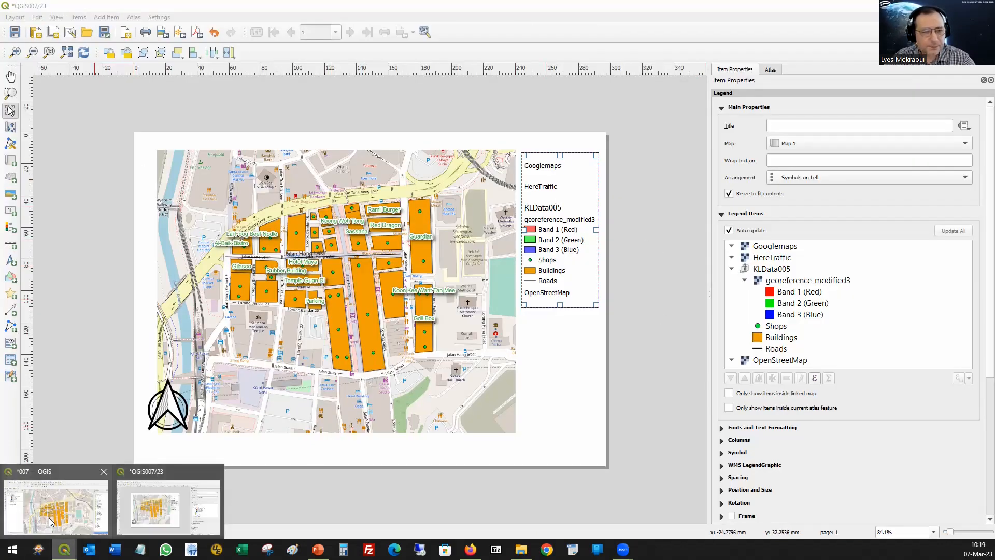
click(52, 518)
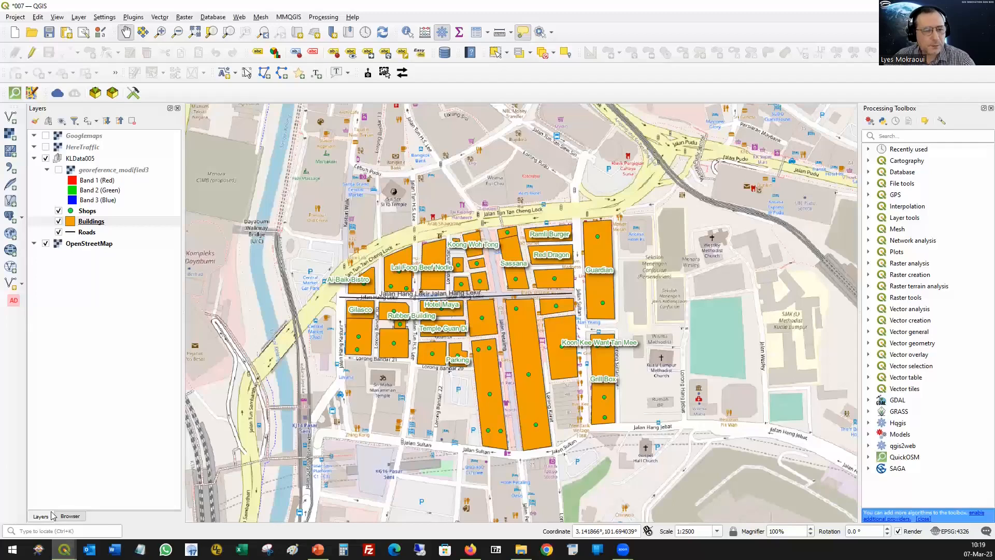
right_click(95, 227)
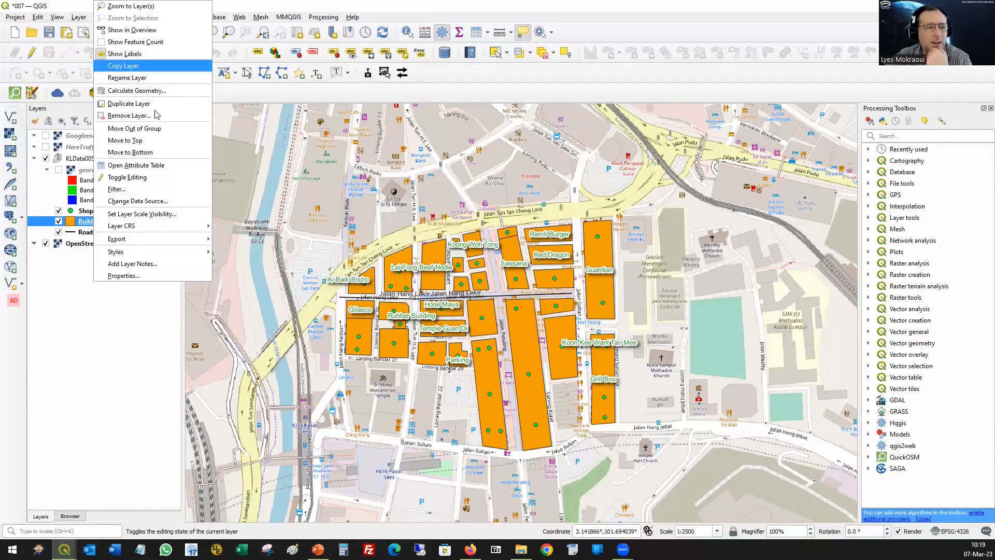
click(143, 284)
right_click(90, 283)
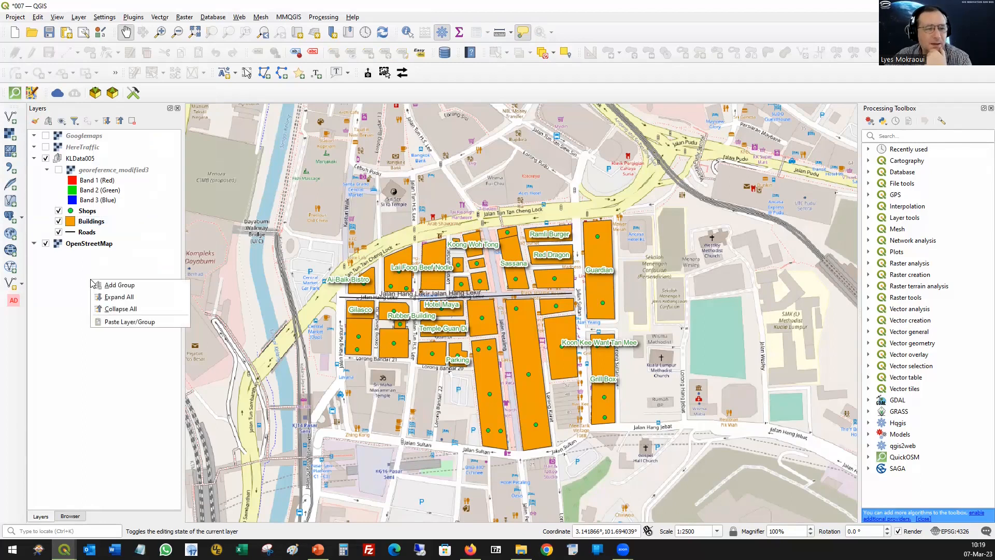
click(124, 323)
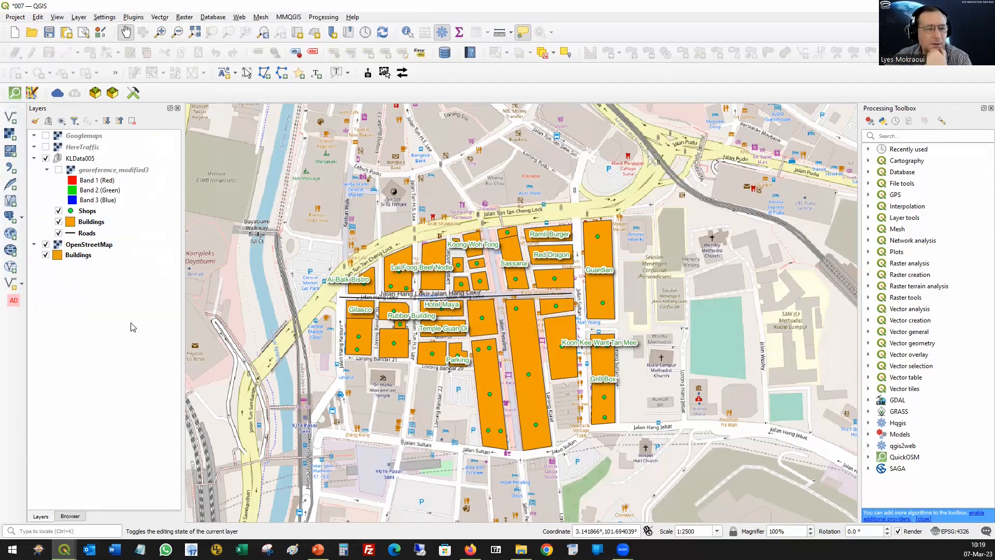
Step: Set the simple fill colour of the copied Buildings layer to yellow and apply the symbology
click(78, 257)
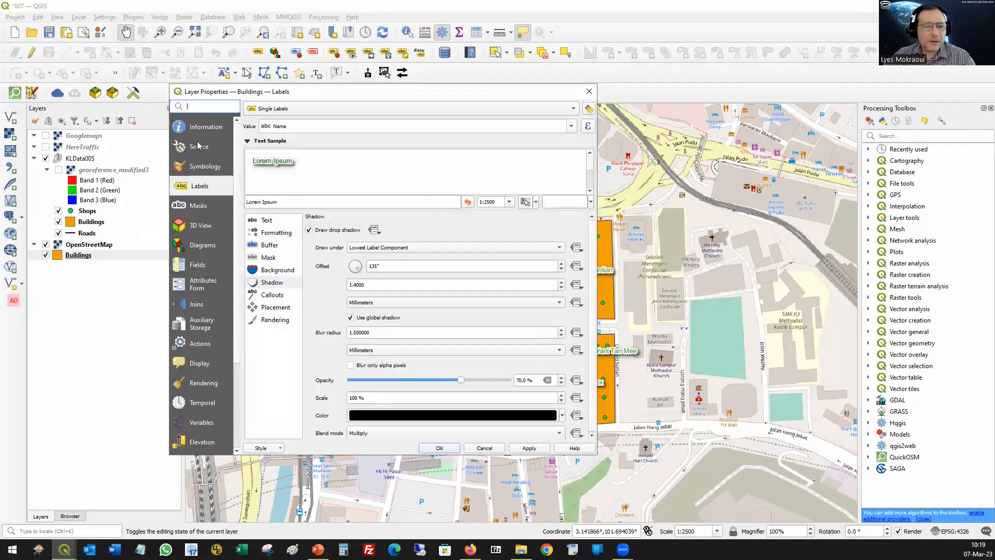
click(199, 167)
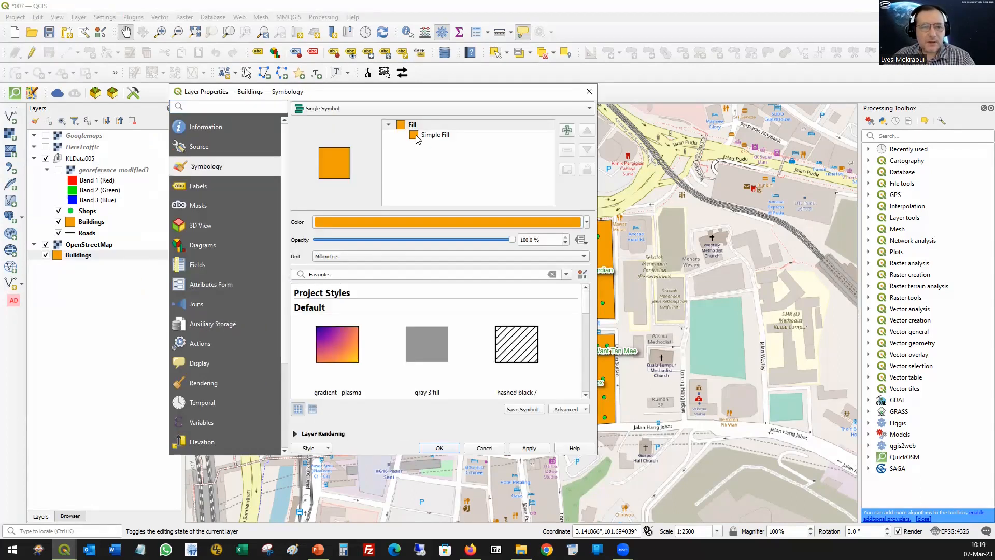
click(417, 135)
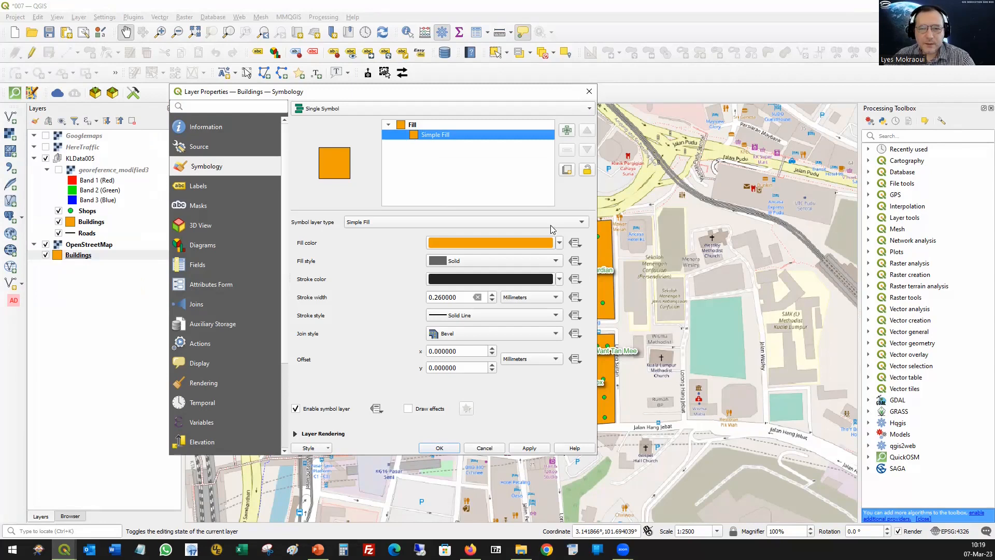
click(559, 244)
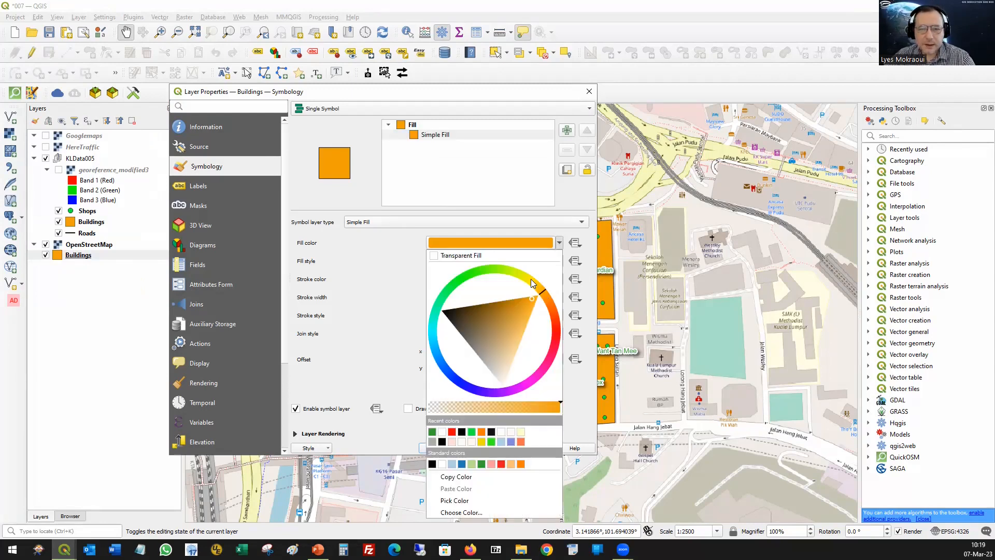
click(532, 283)
drag(534, 283, 524, 278)
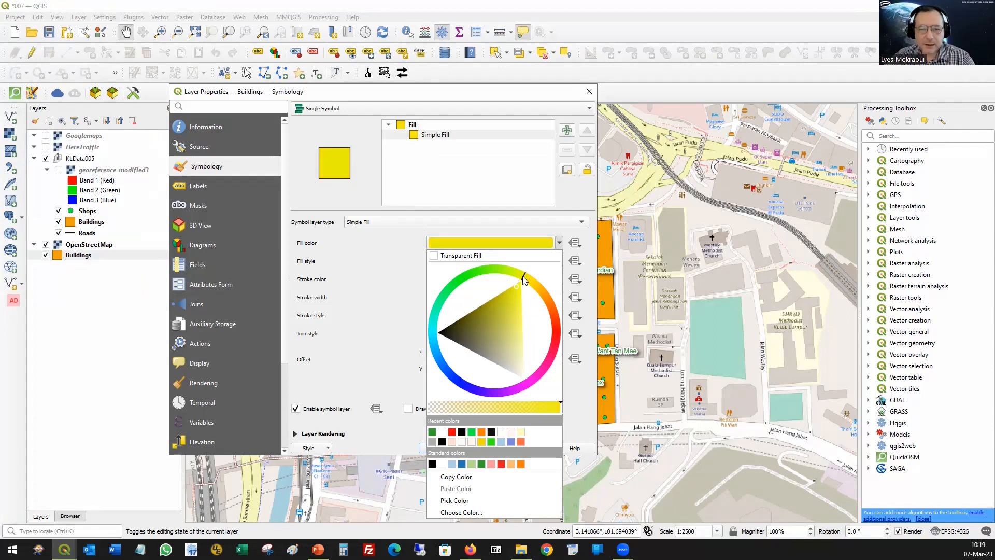
click(372, 365)
click(530, 448)
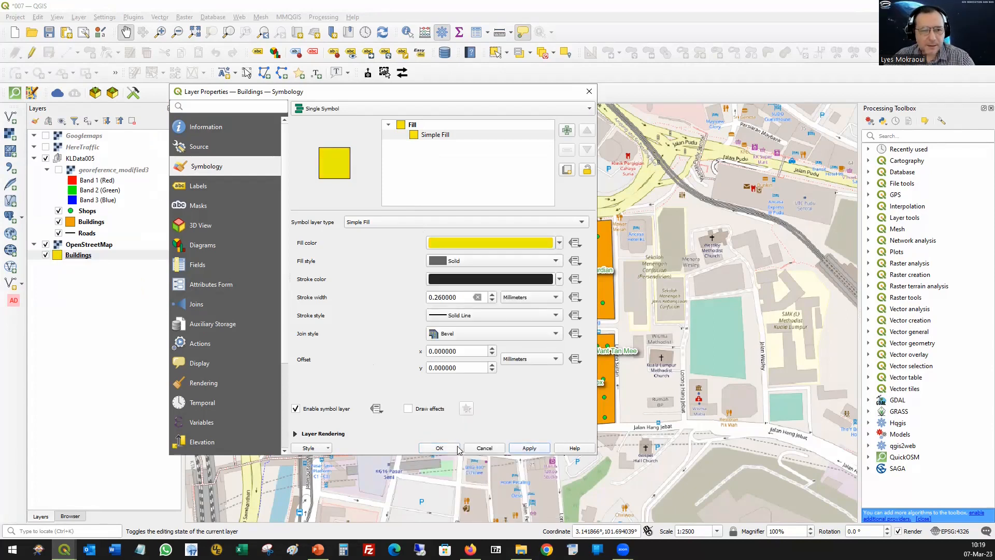
click(439, 449)
Step: Turn off the labels of the copied yellow Buildings layer
click(75, 255)
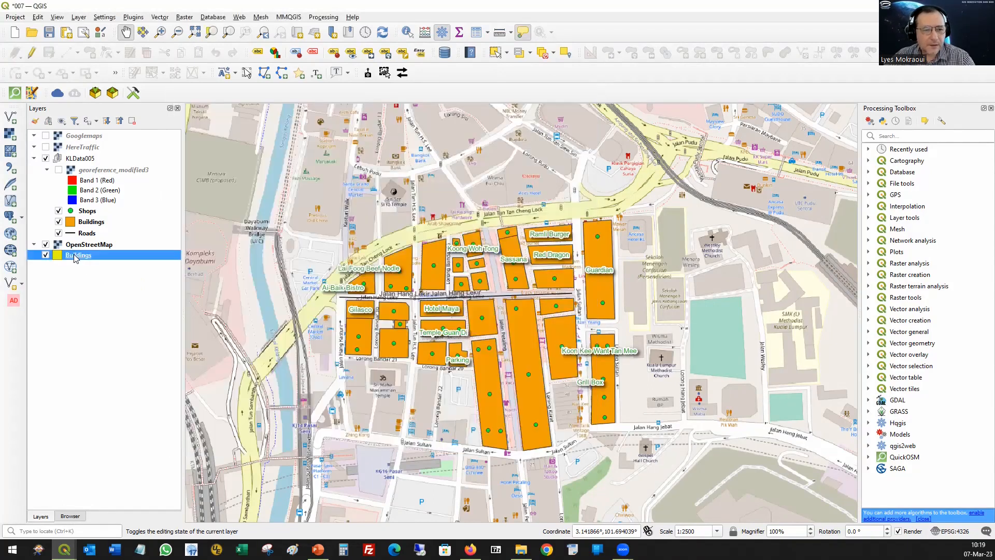
right_click(75, 257)
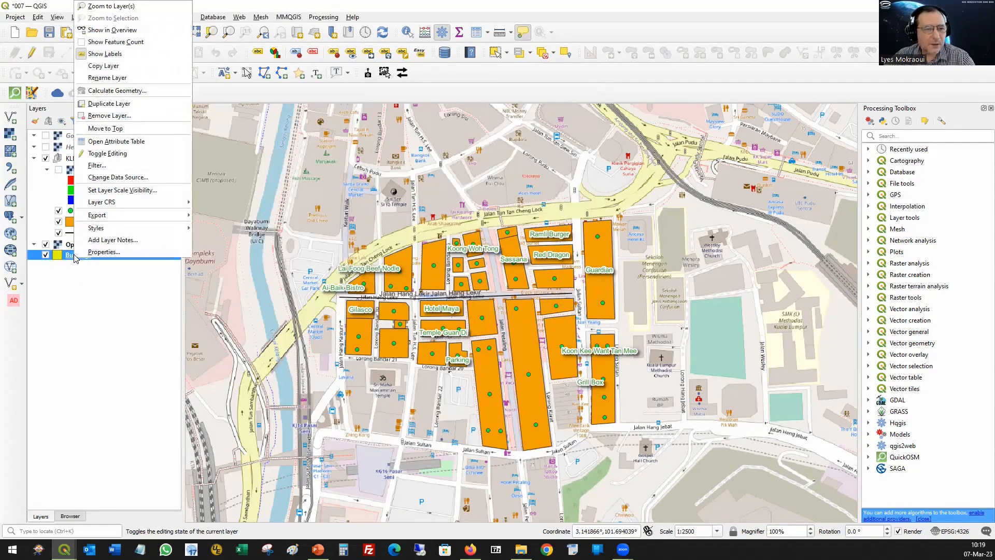
click(106, 54)
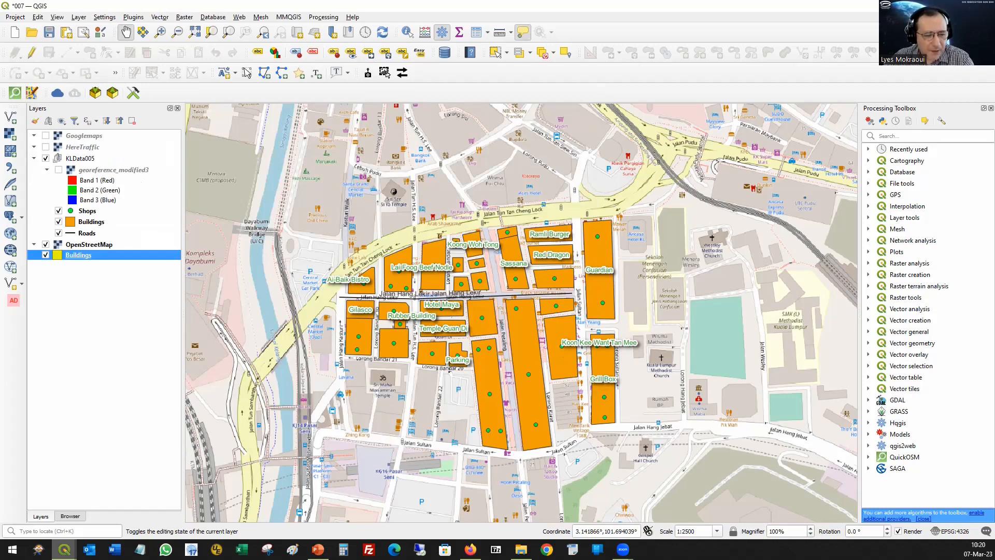
Step: Switch to the QGIS007/23 layout and check the legend items for the copied Buildings layer
mouse_move(64, 550)
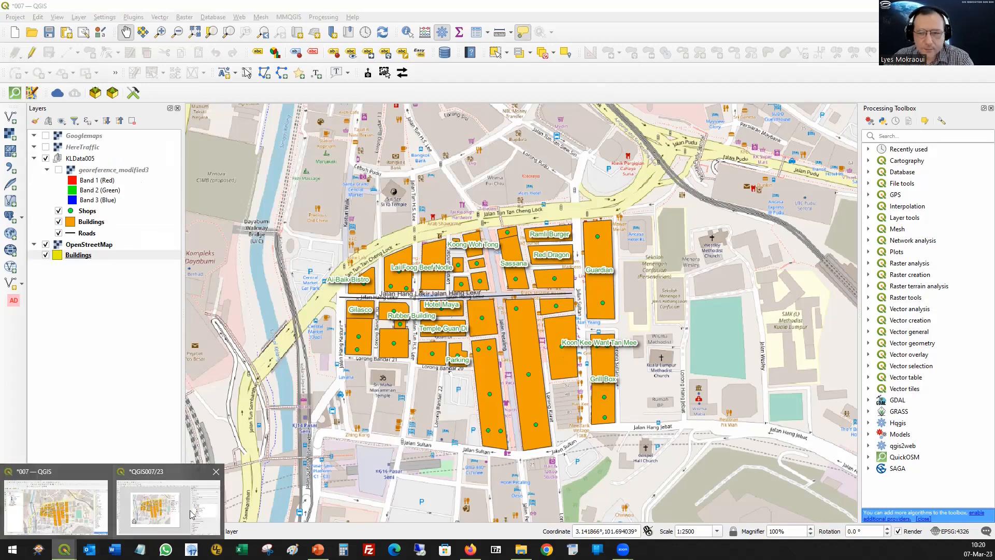
click(167, 497)
scroll(917, 306, down, 3)
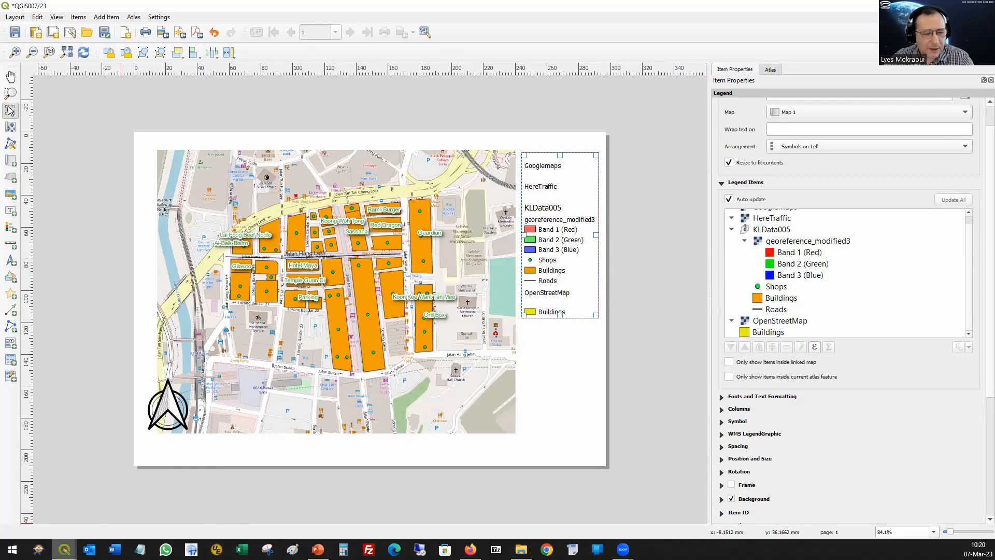
Step: Switch to the main QGIS project window, remove the copied yellow Buildings layer, and return to the QGIS007/23 layout
mouse_move(64, 549)
click(52, 499)
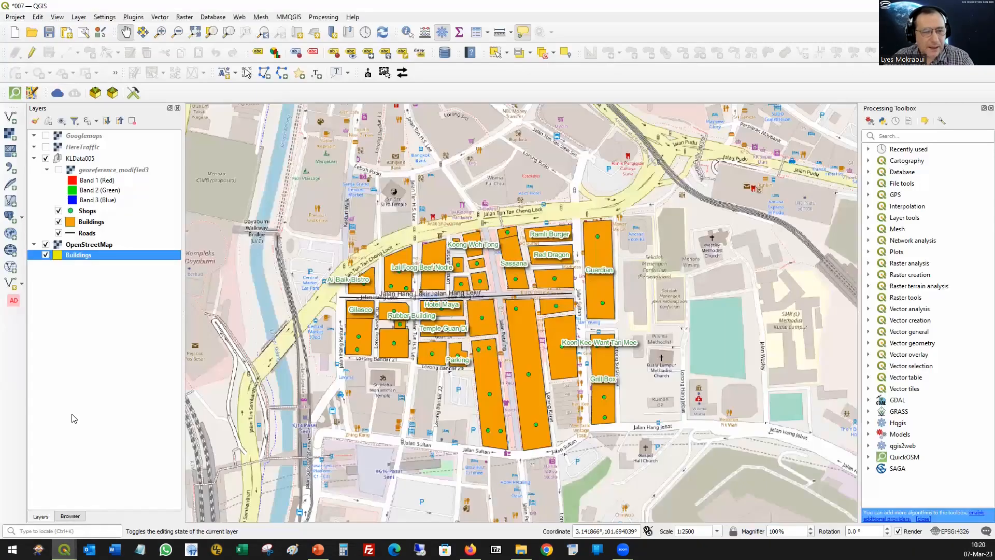
right_click(69, 259)
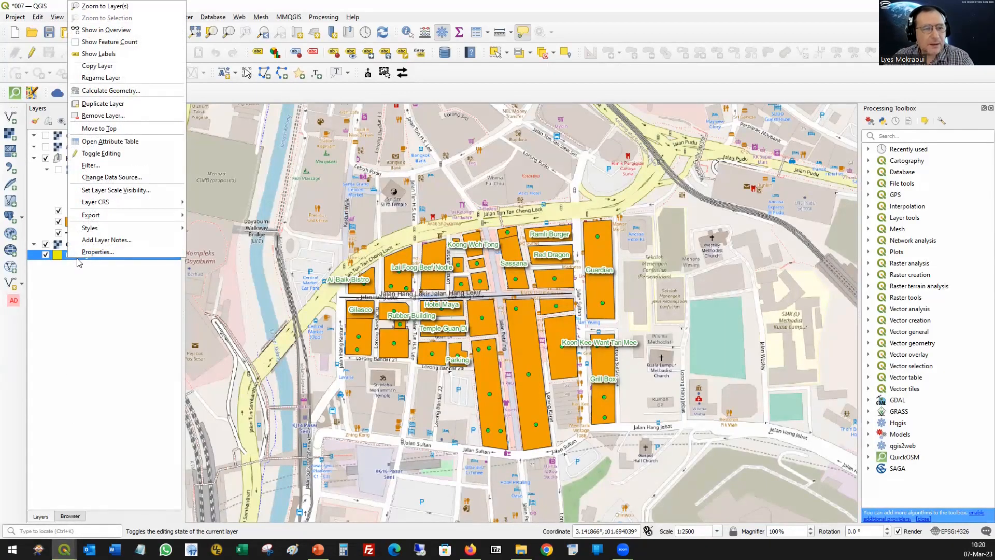
click(128, 115)
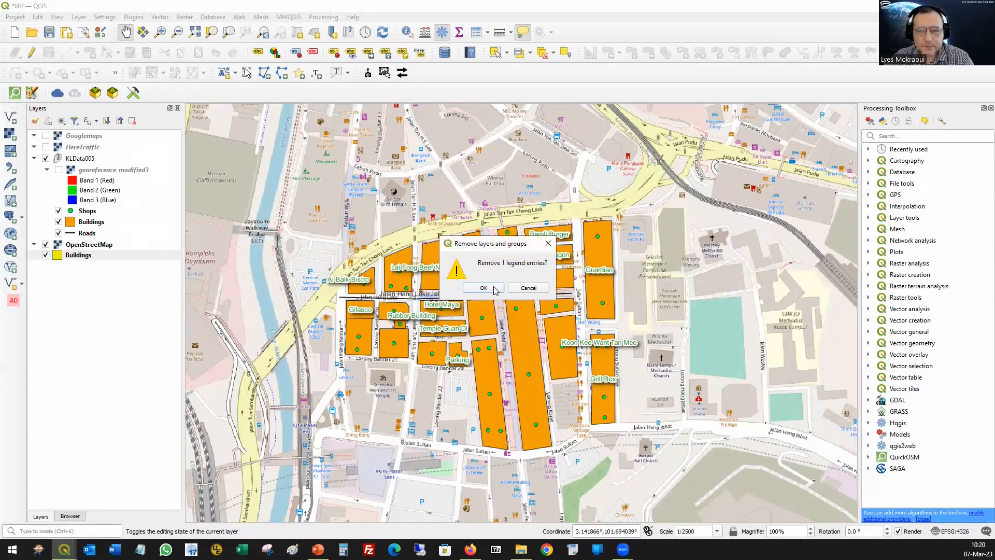
key(Return)
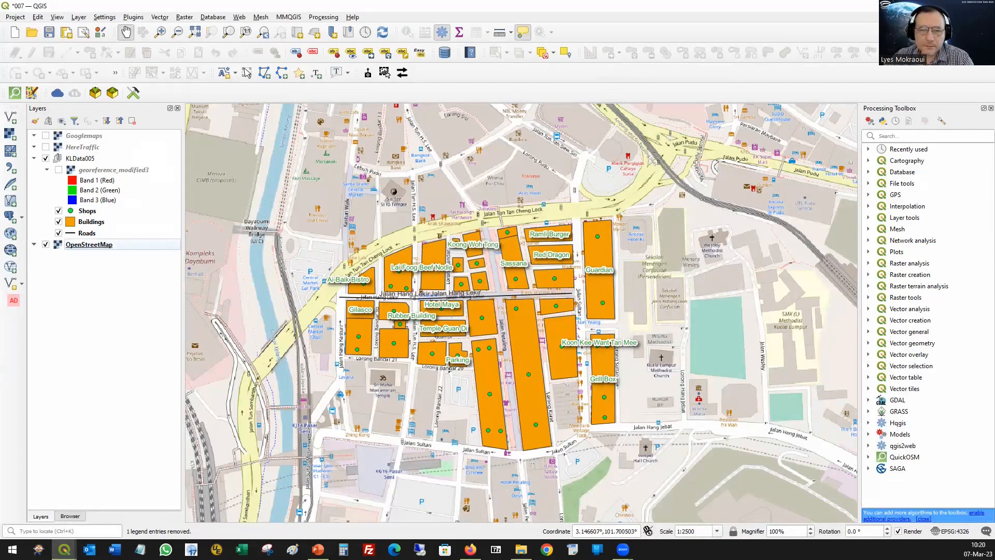
click(935, 6)
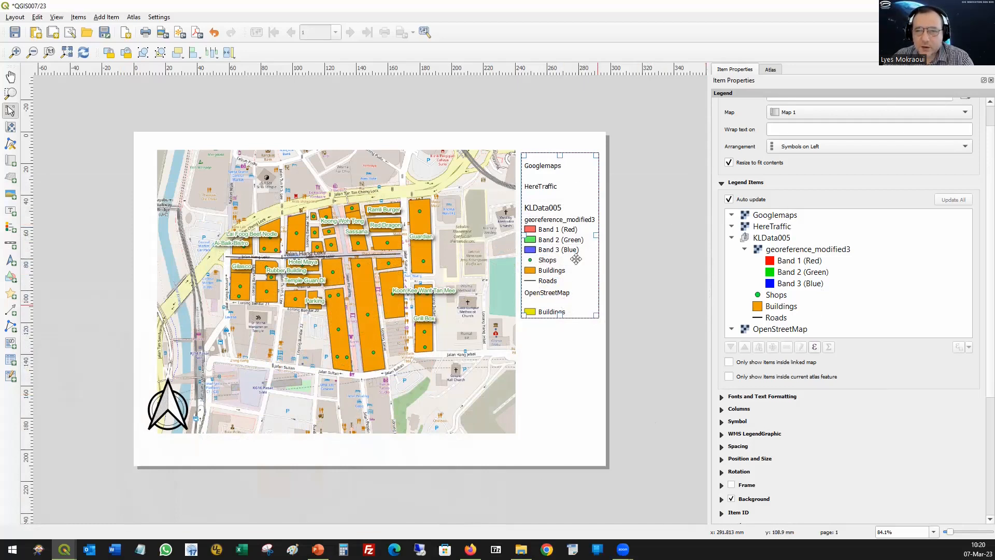
Step: Disable the legend's Auto update and remove the Googlemaps and HereTraffic entries from the legend items
click(783, 217)
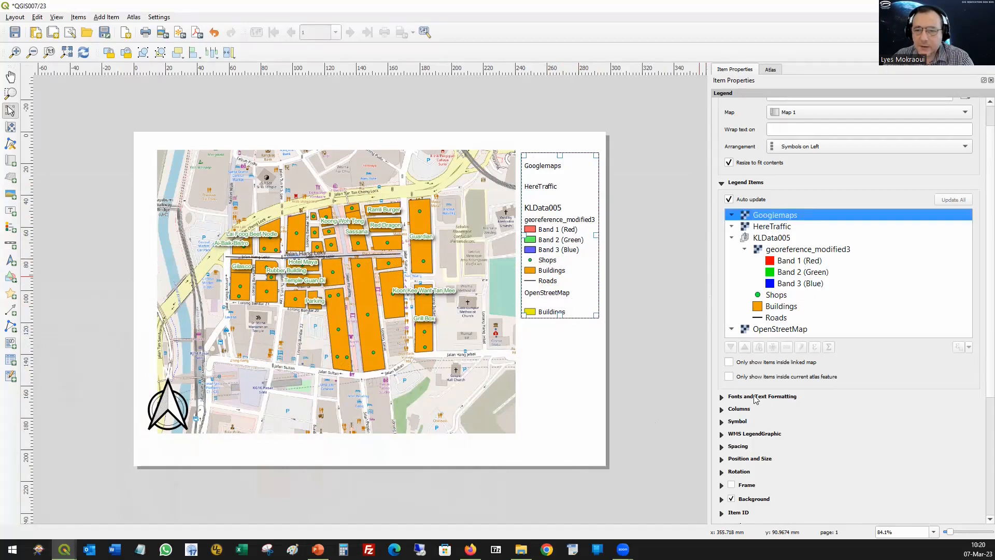
click(728, 200)
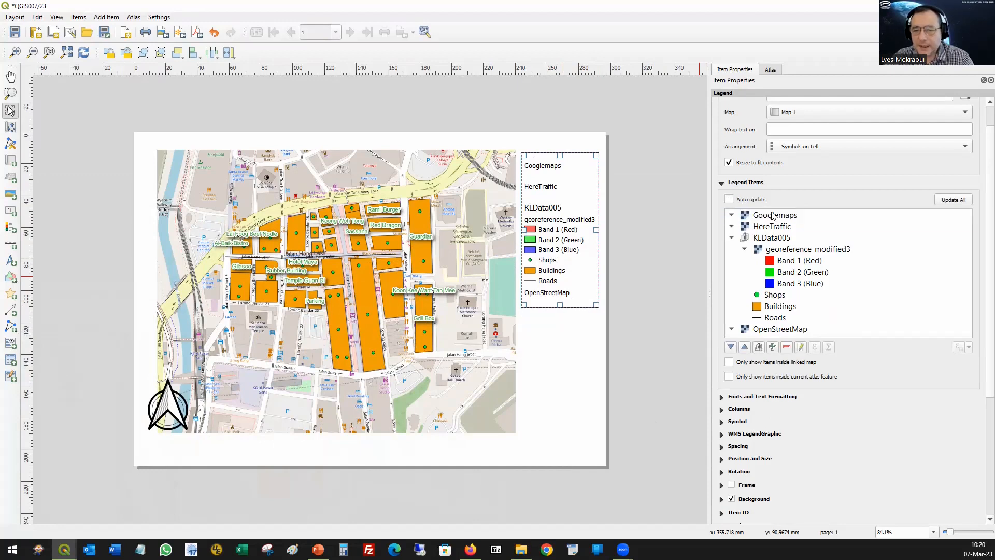
click(773, 216)
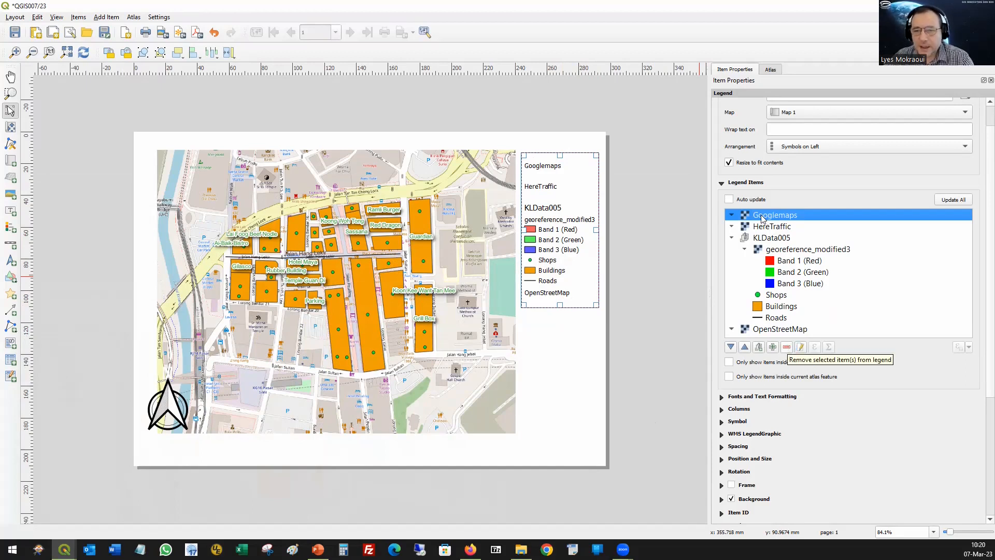
click(786, 347)
click(786, 347)
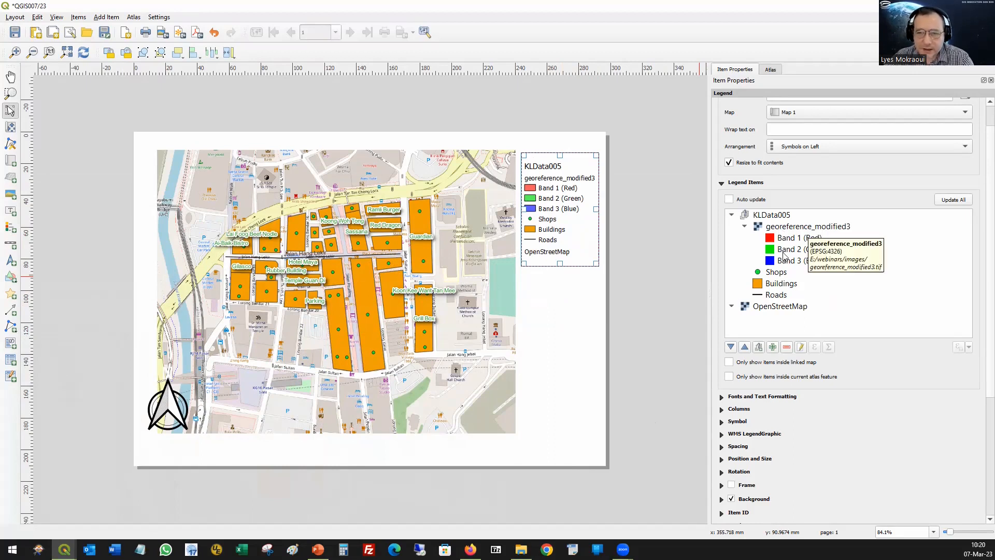
Step: Remove the georeference_modified3 and OpenStreetMap entries from the legend items
click(785, 226)
click(787, 347)
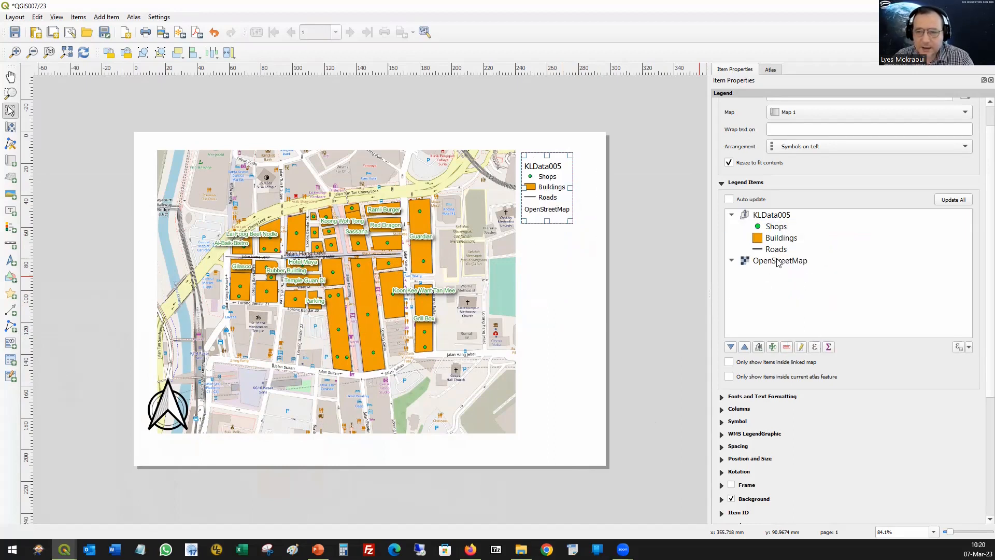
click(777, 261)
click(787, 347)
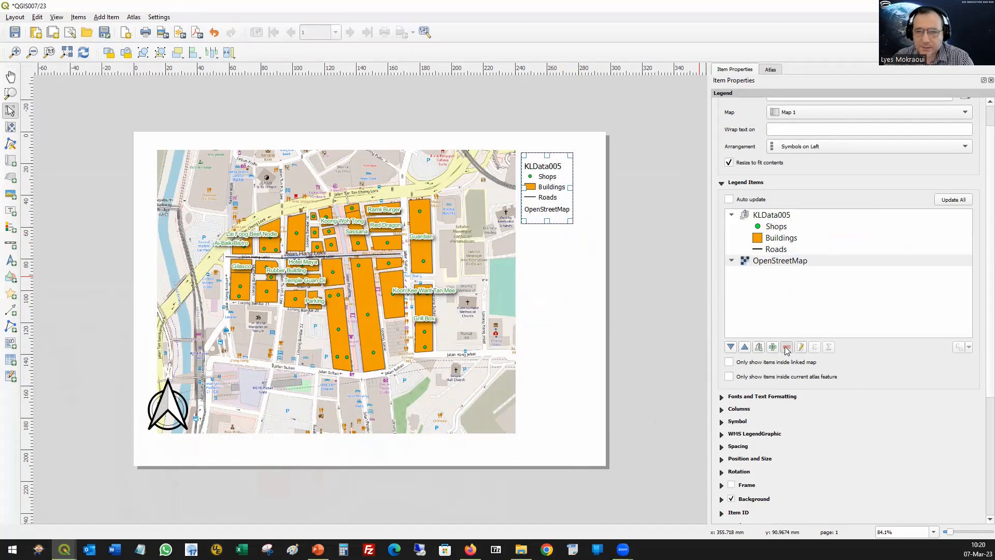
Step: Set the display style of the KLData005 legend entry to Group
click(768, 217)
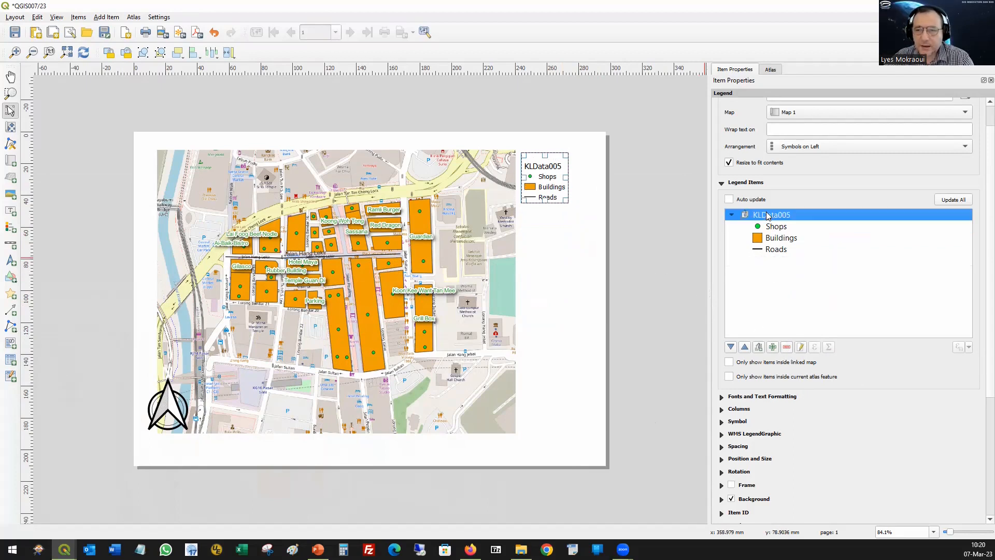
right_click(768, 215)
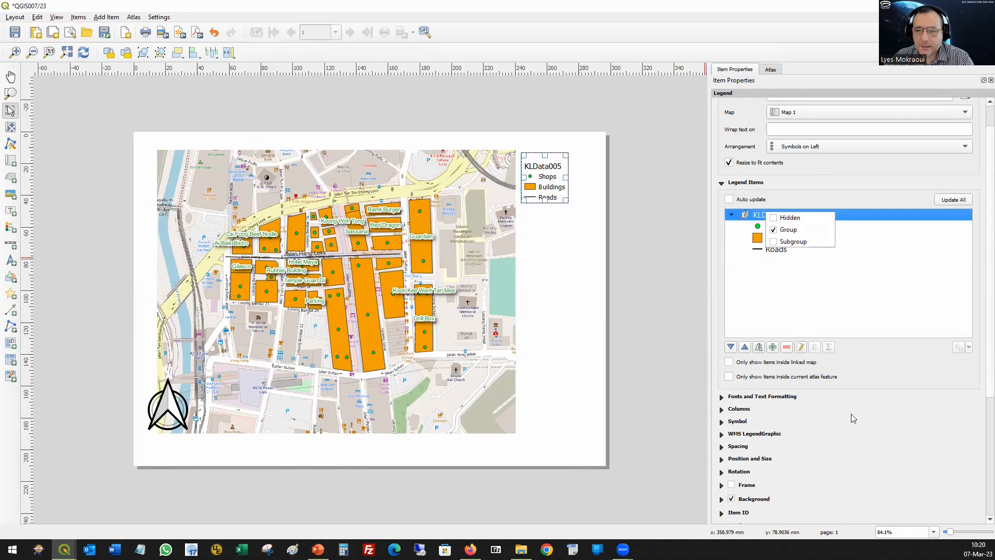
click(776, 230)
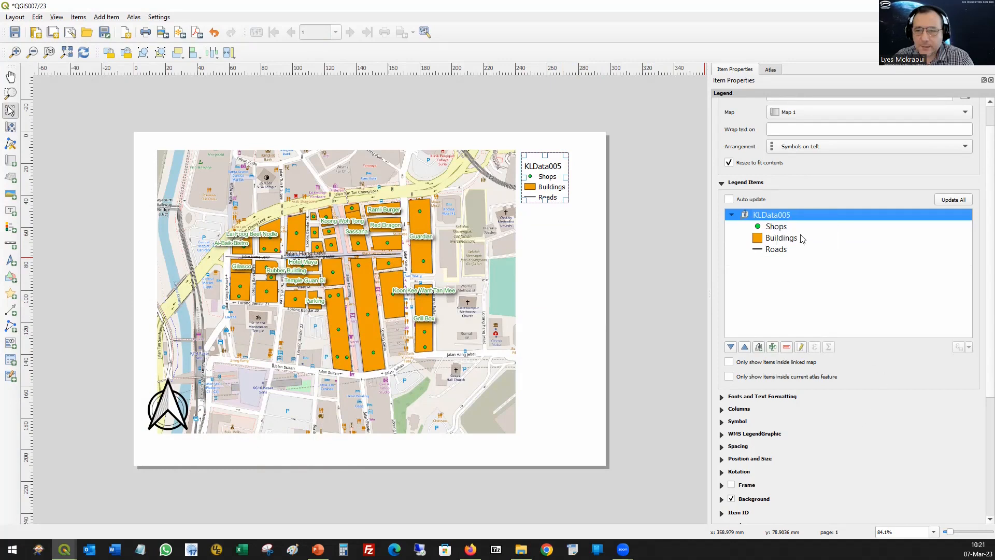
right_click(771, 217)
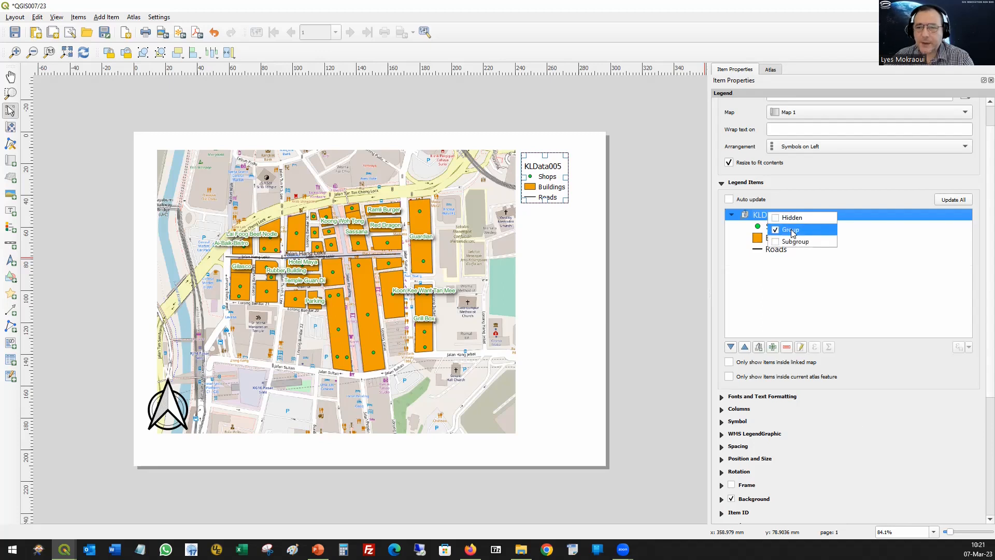
click(775, 228)
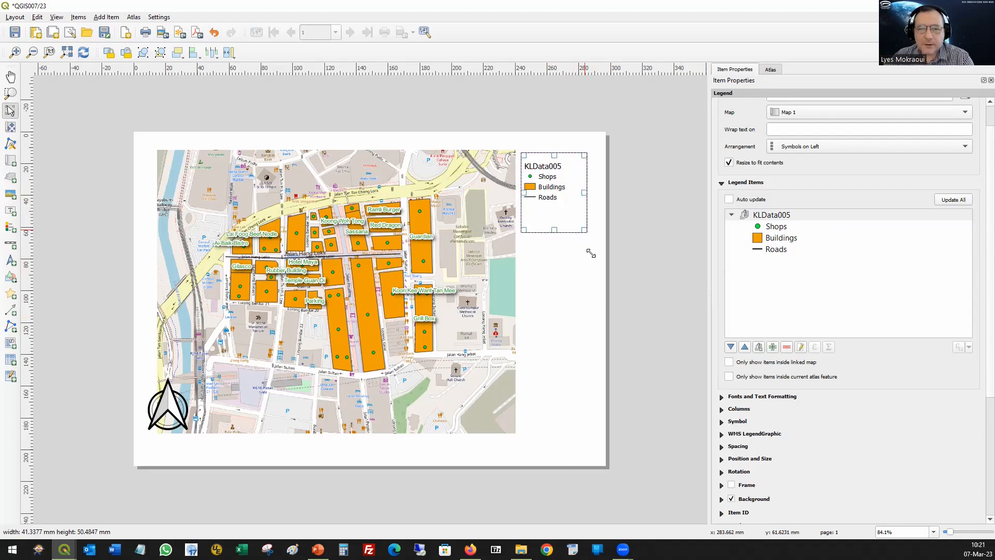
click(686, 259)
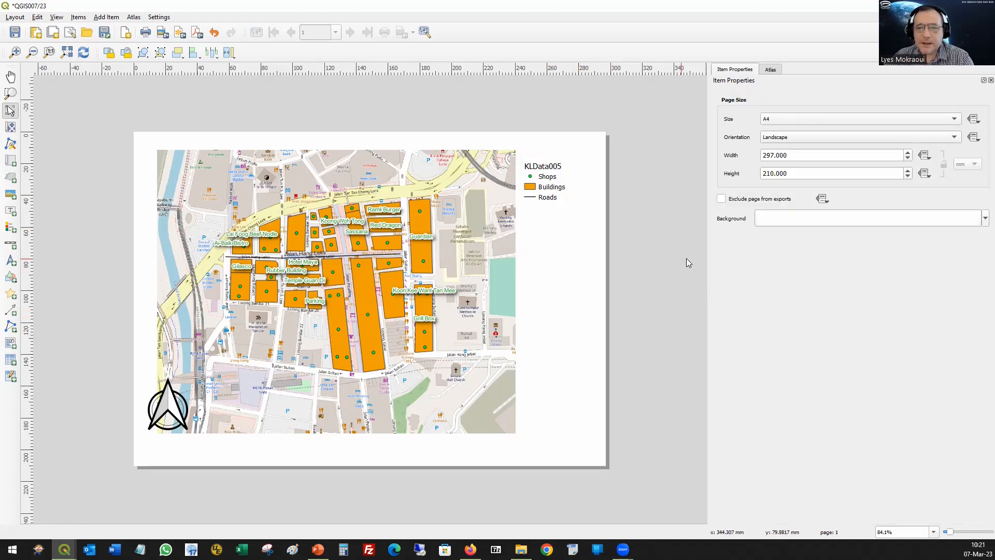
Step: Set the legend's title to "Map Legend"
click(557, 184)
click(777, 122)
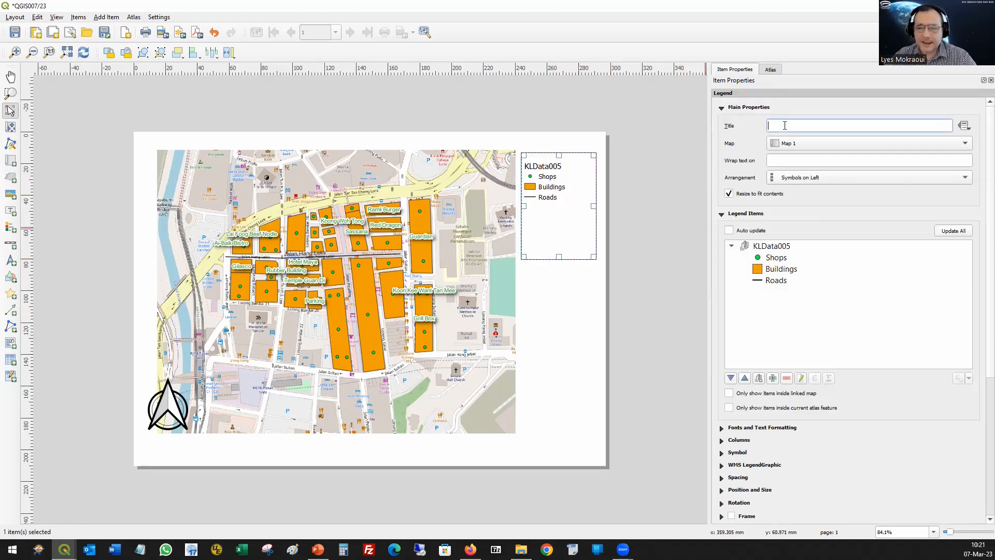
text(Ma)
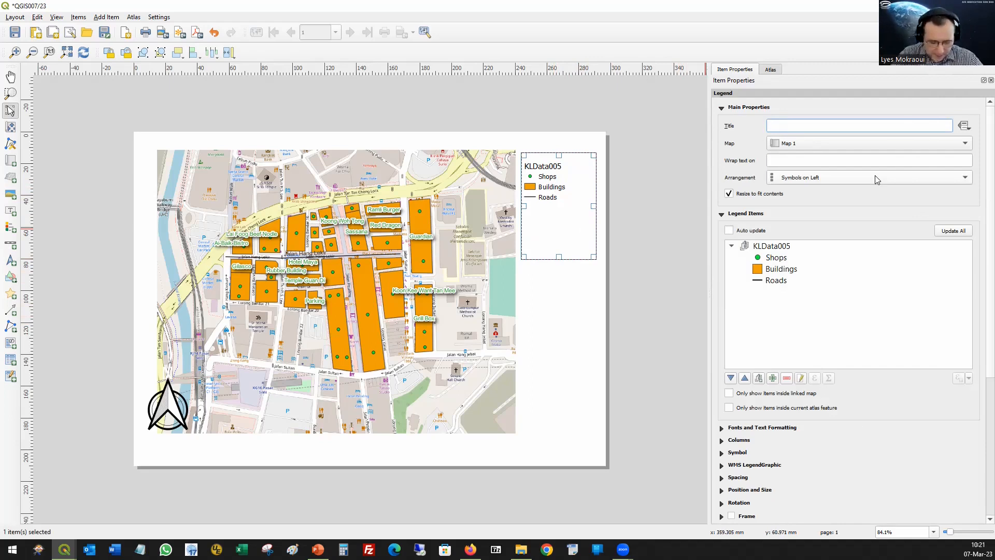
text(p Legend)
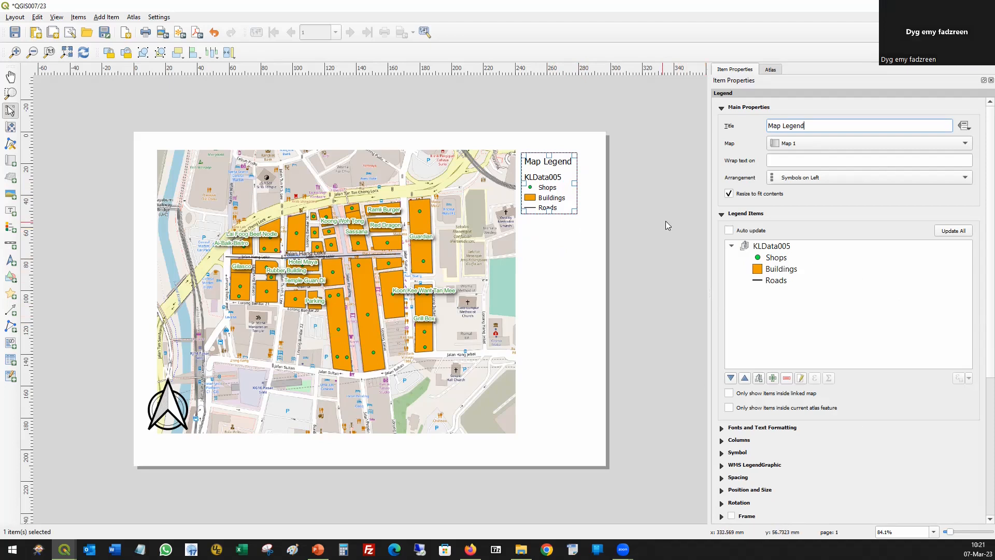
click(563, 272)
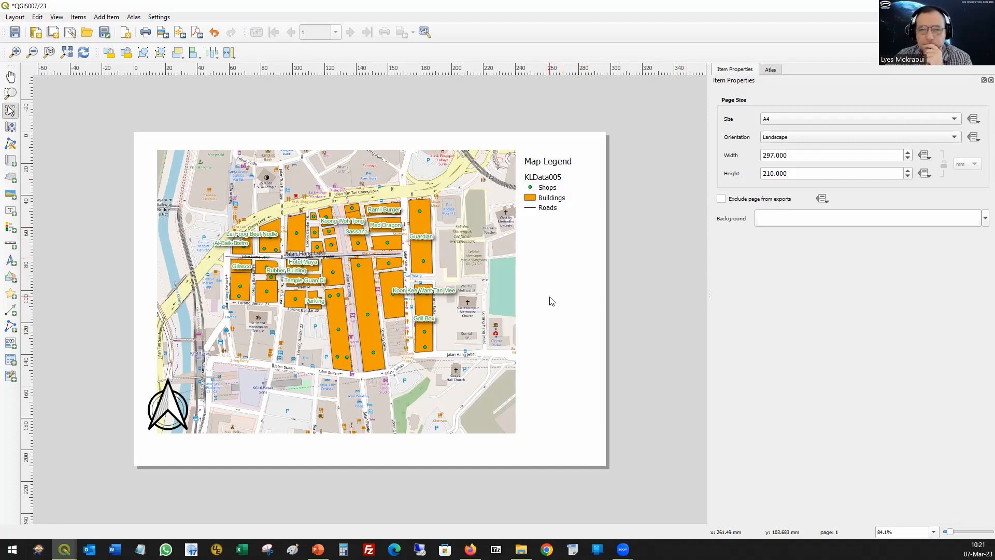
Step: Enable the frame around the map legend
click(555, 185)
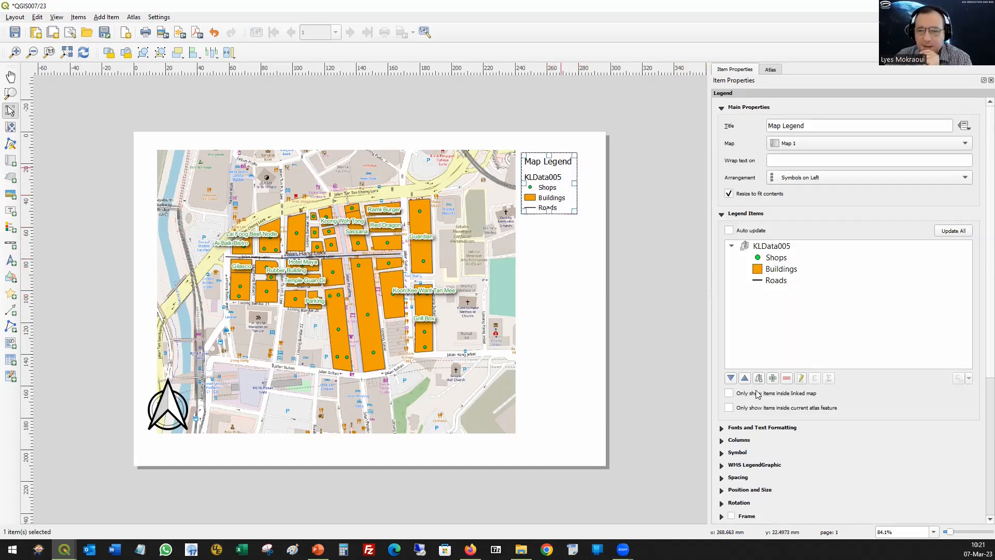
scroll(866, 463, down, 1)
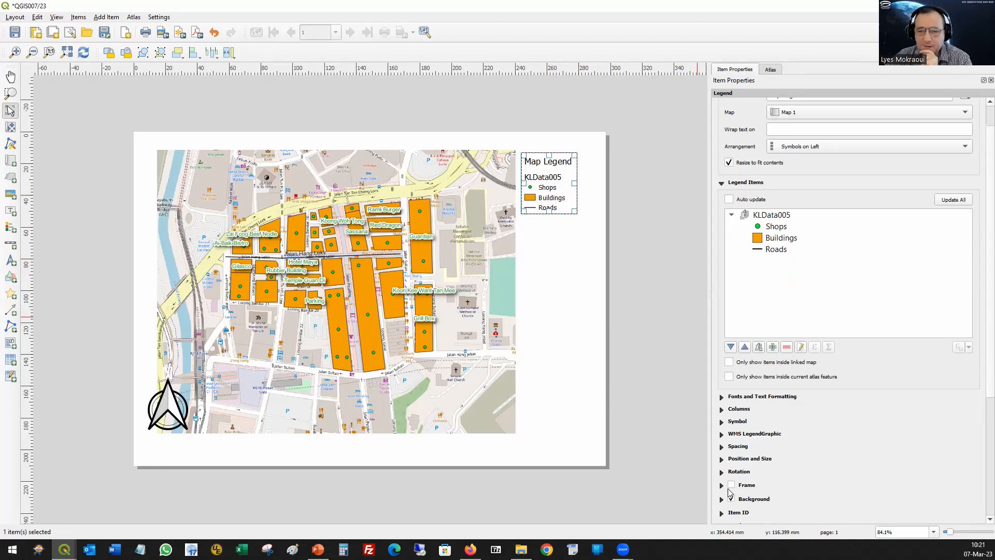
click(731, 485)
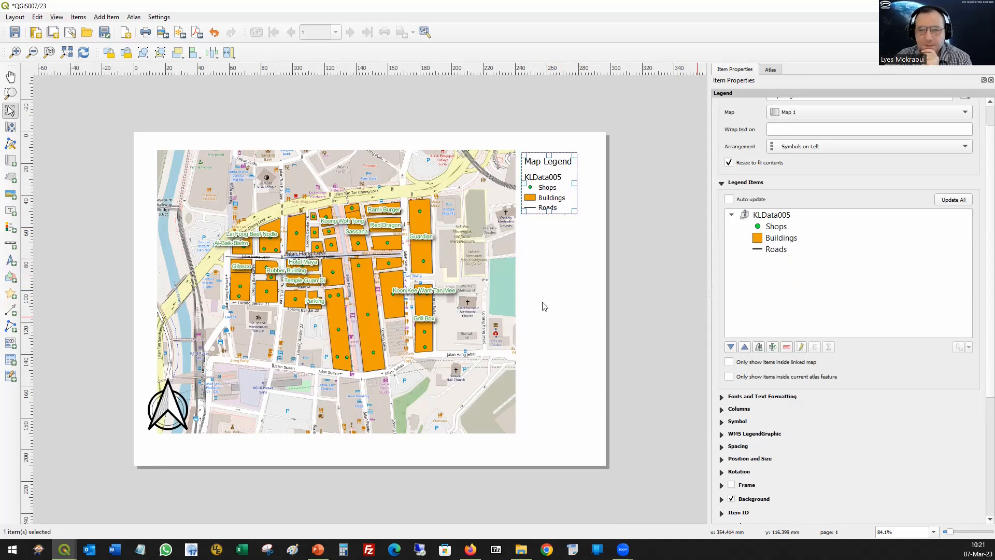
click(579, 323)
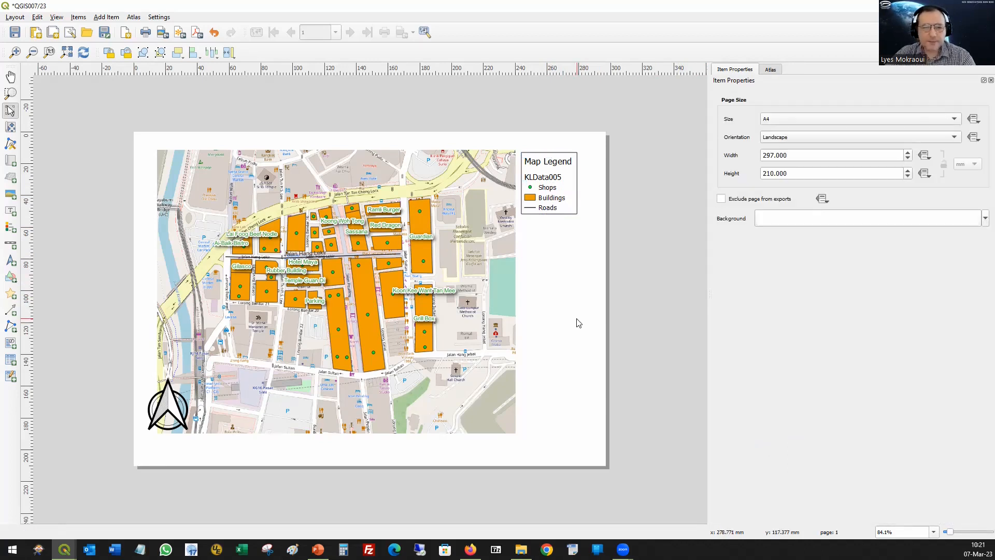
Step: Move the map slightly down the page and draw a label box about 117 mm wide in the space above it
drag(476, 200, 480, 212)
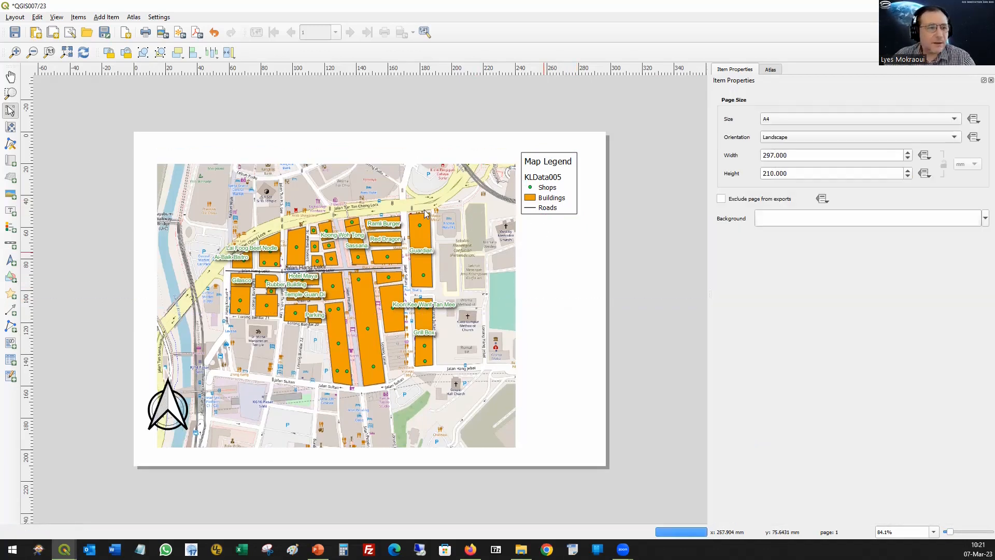
click(542, 252)
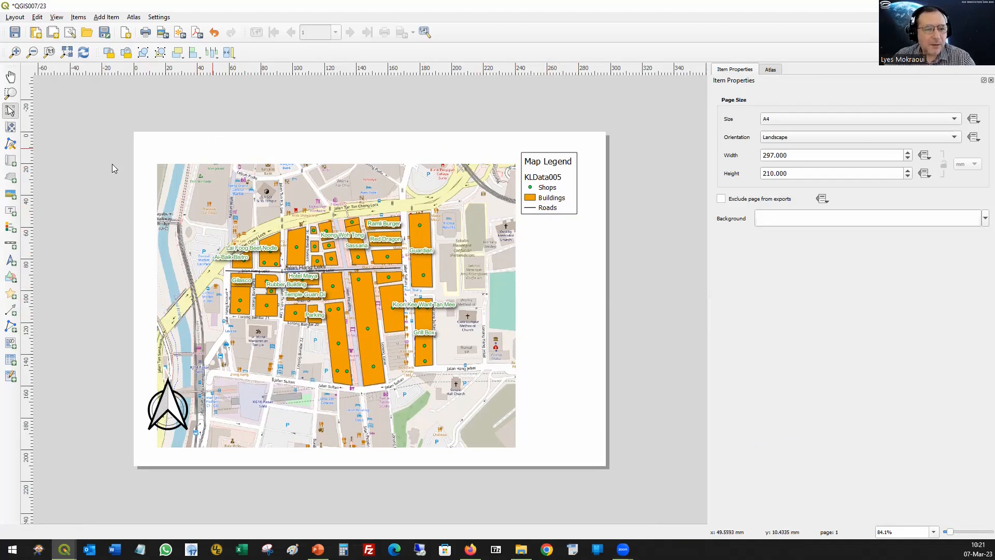
click(10, 212)
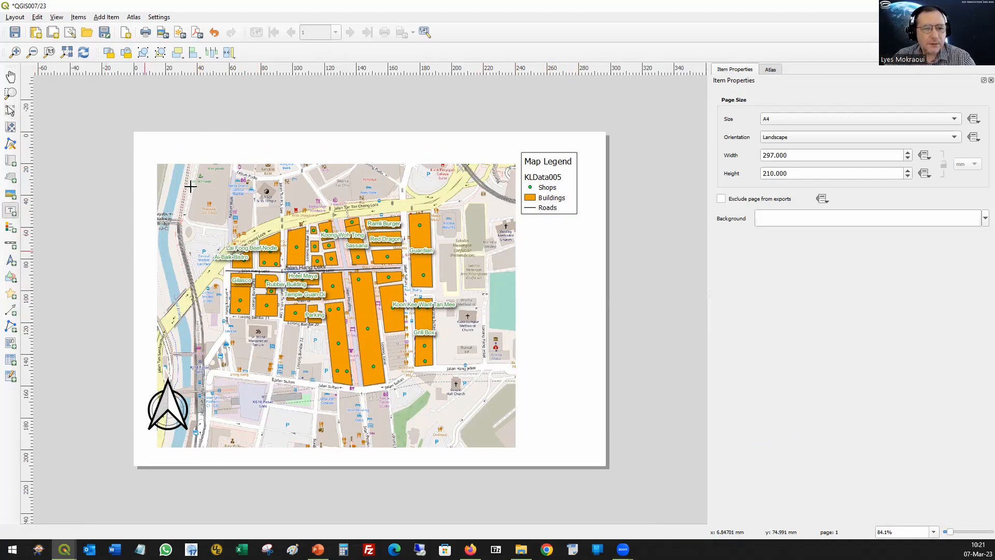
drag(168, 138, 355, 157)
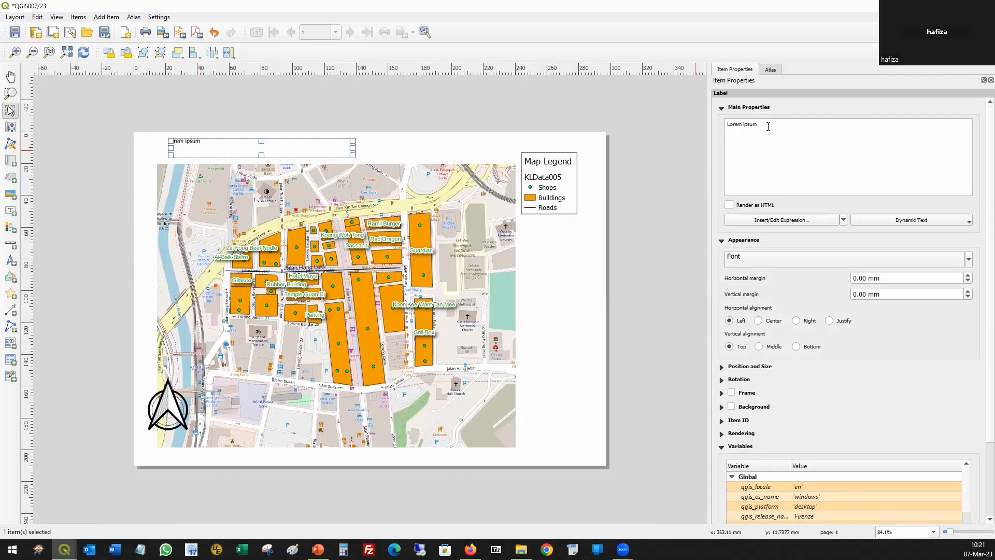
Step: Replace the placeholder text of the new label with "QGIS 007 Webinar Sample Print Layout"
key(ctrl+a)
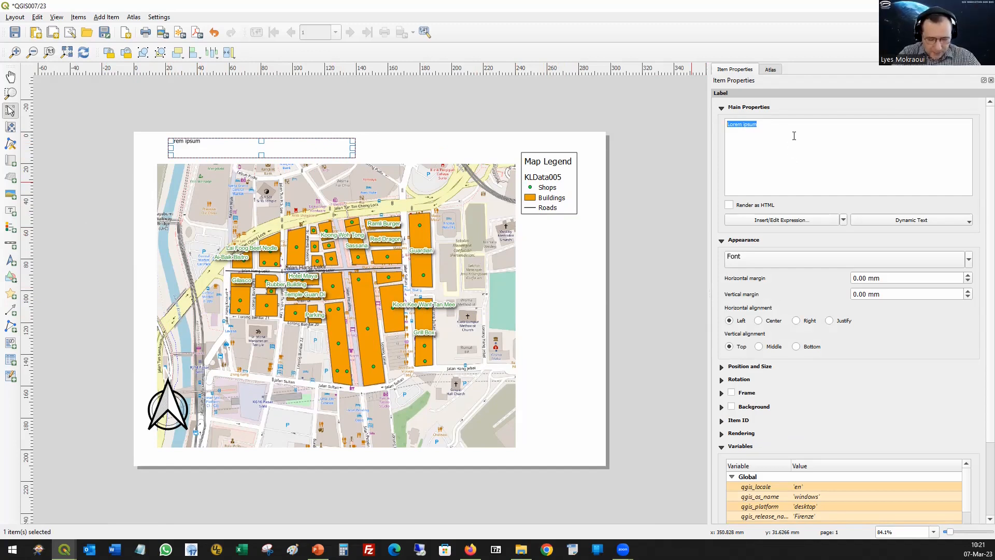
text(QGIS 007)
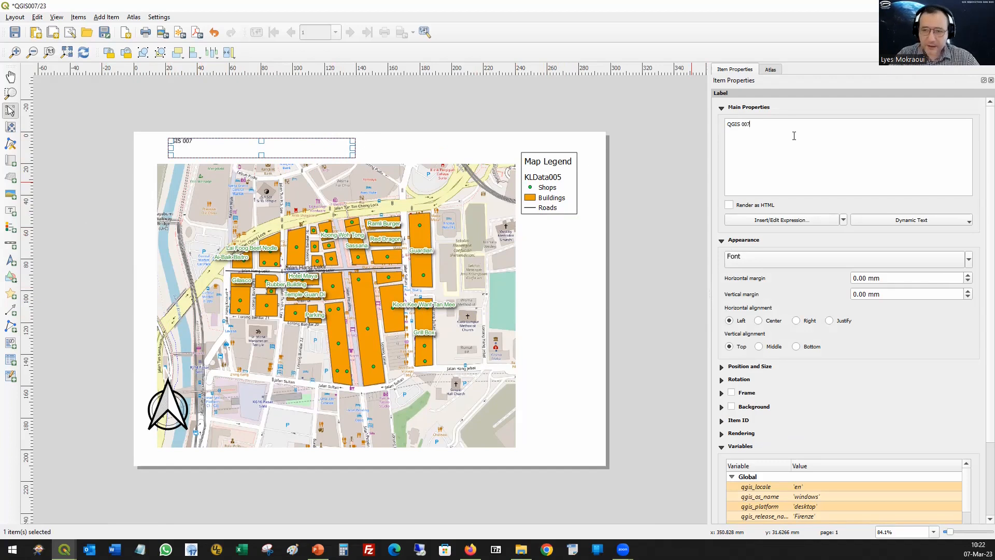
text( Webinar sample)
key(Left)
key(Left)
key(Left)
text(Sample)
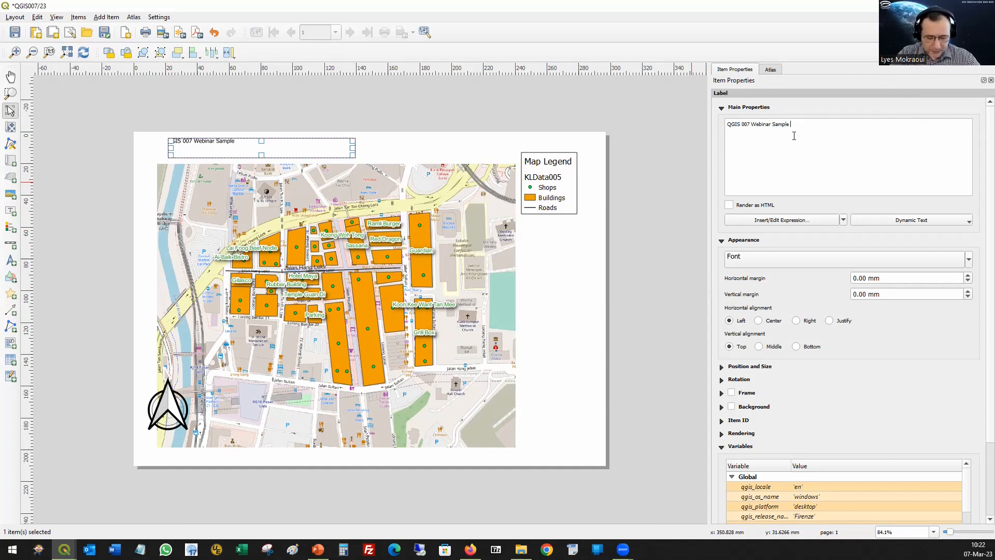
text( Print Layout)
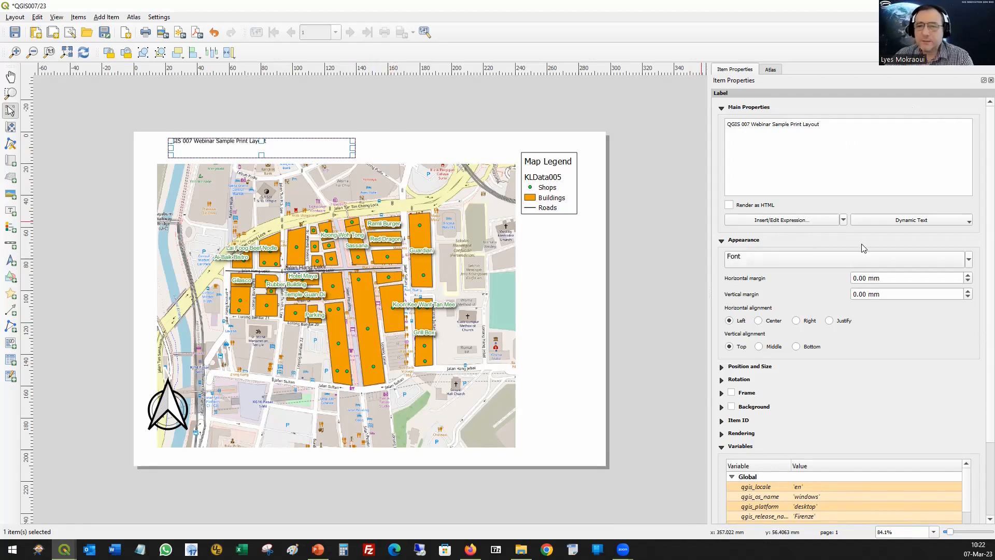
Step: Set the title label's font size to 16 points and apply one of the recently used fonts
click(969, 259)
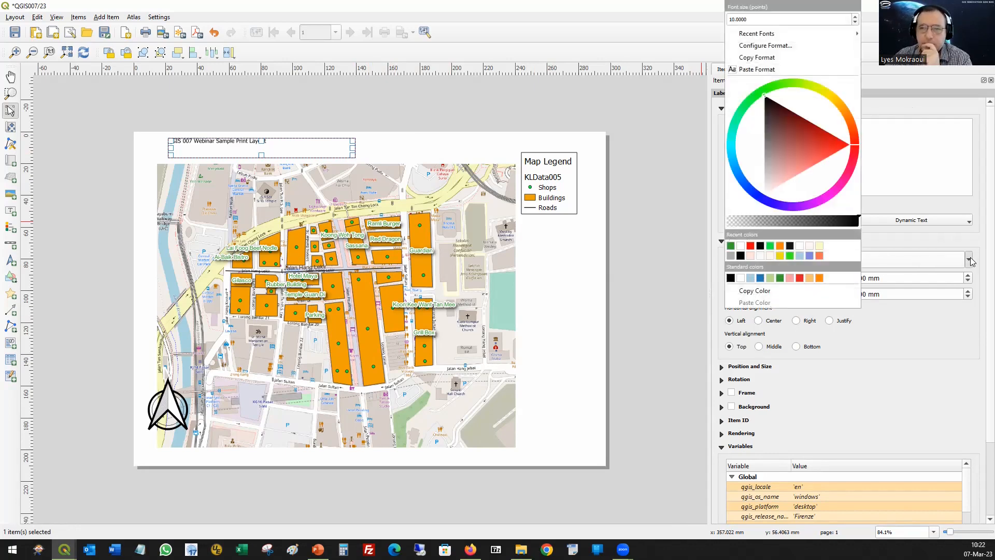
drag(747, 19, 738, 20)
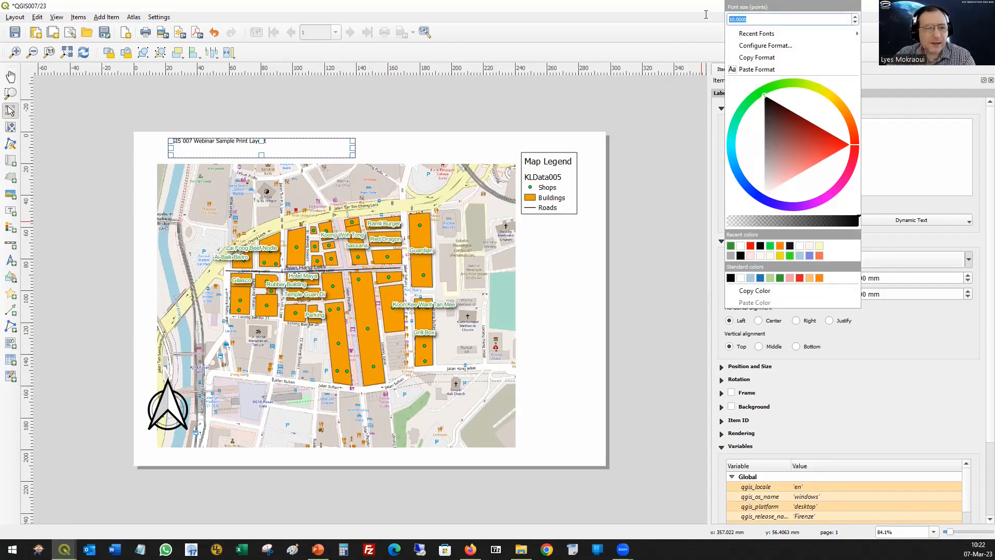
text(16)
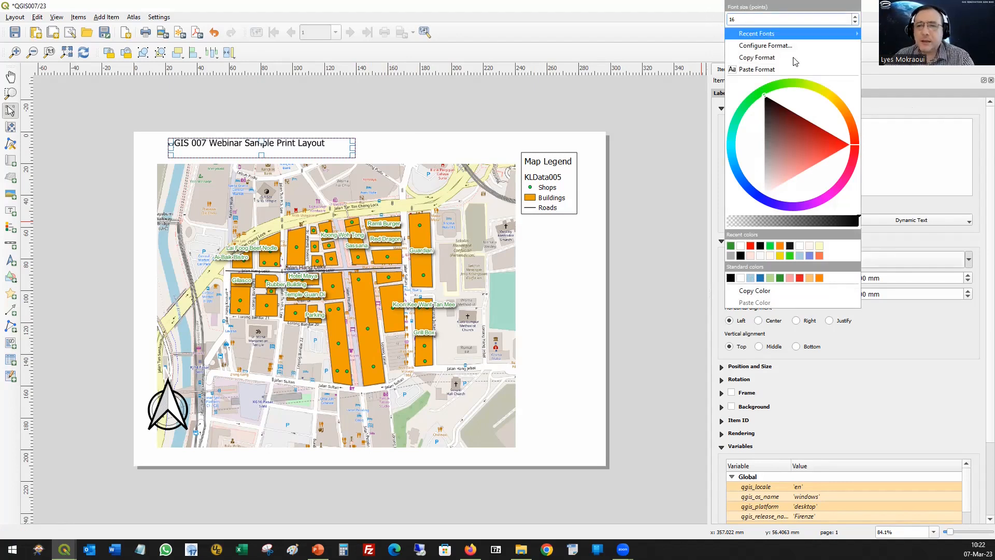
mouse_move(803, 36)
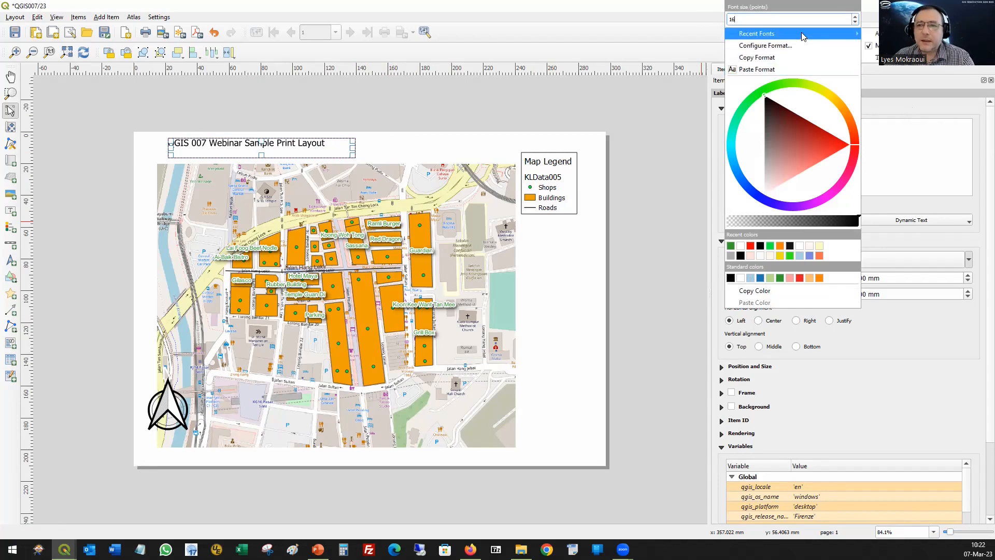
click(874, 34)
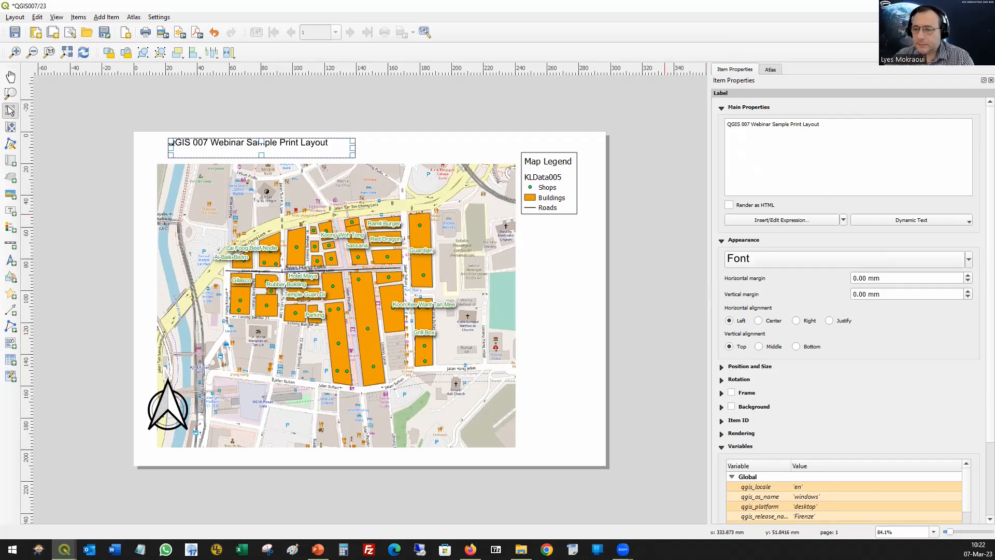
Step: Enable the drop shadow on the title label's text
click(945, 263)
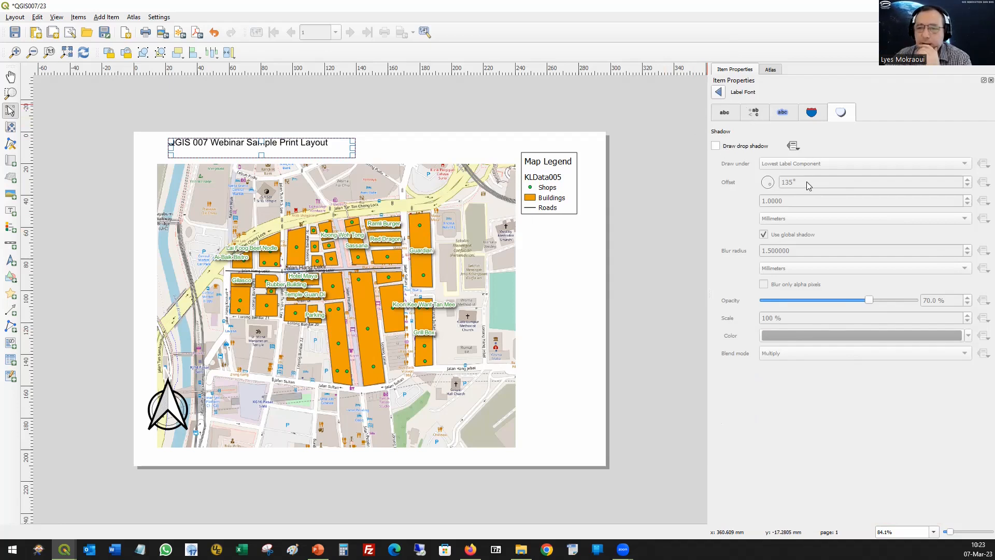
click(715, 146)
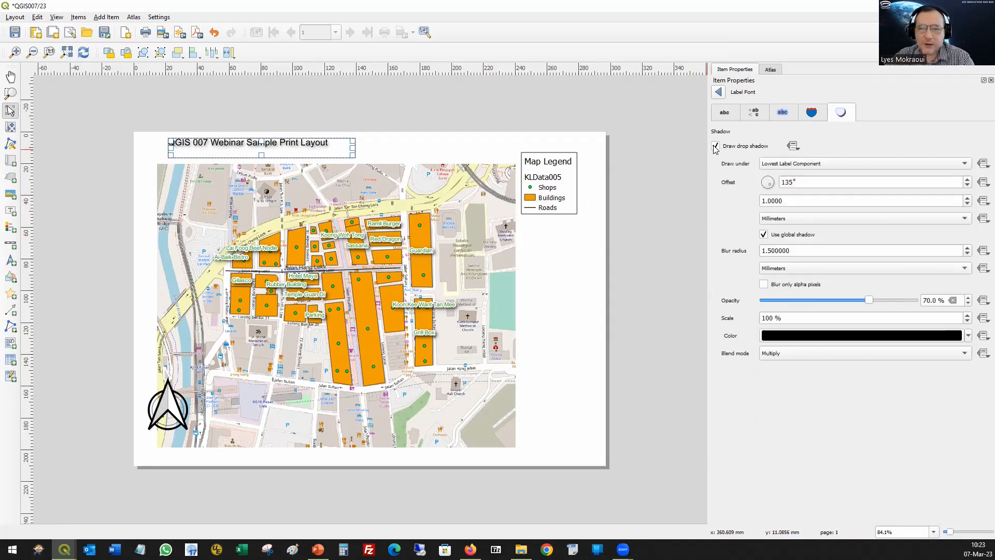
click(565, 267)
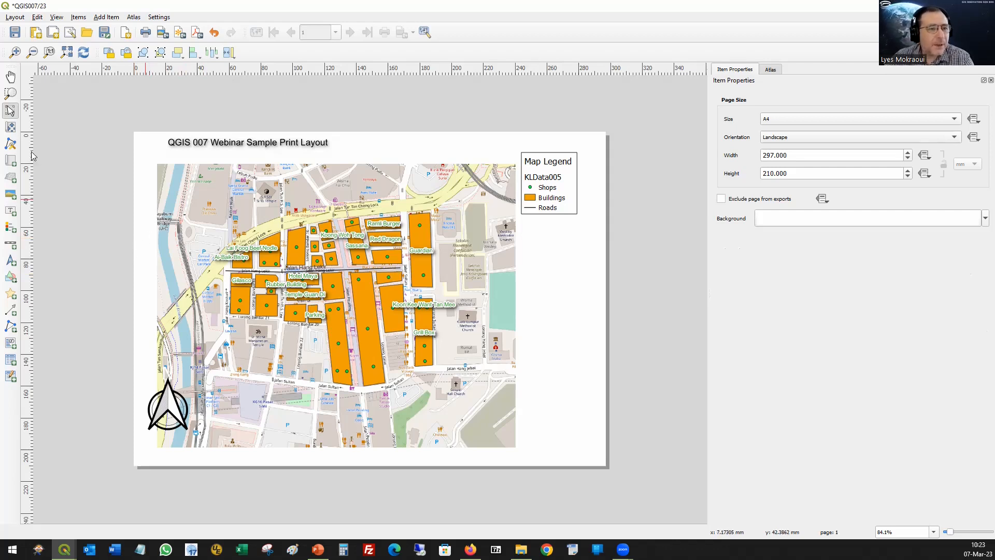
Step: Add a scale bar in the page's lower-right corner and set its right segments to 4
click(9, 245)
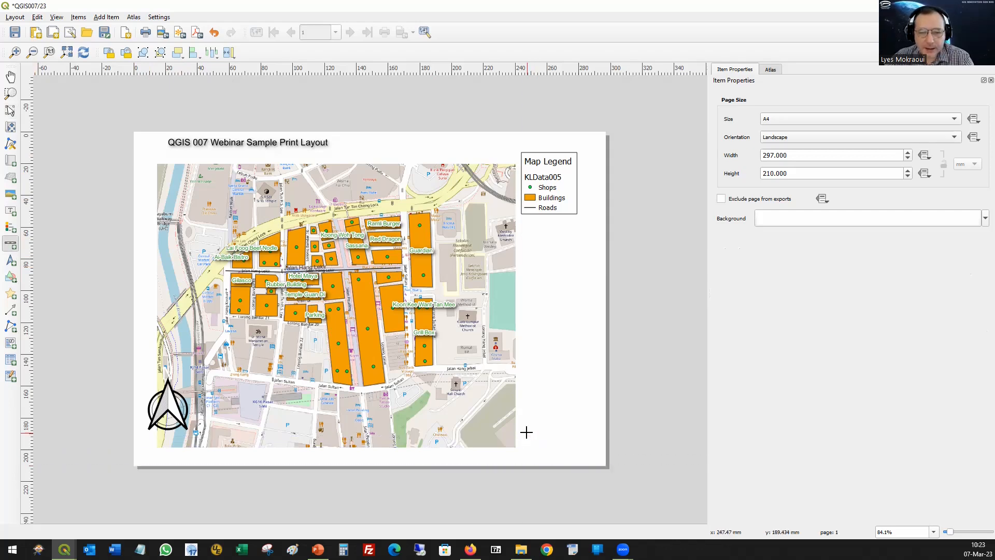
drag(521, 432, 602, 447)
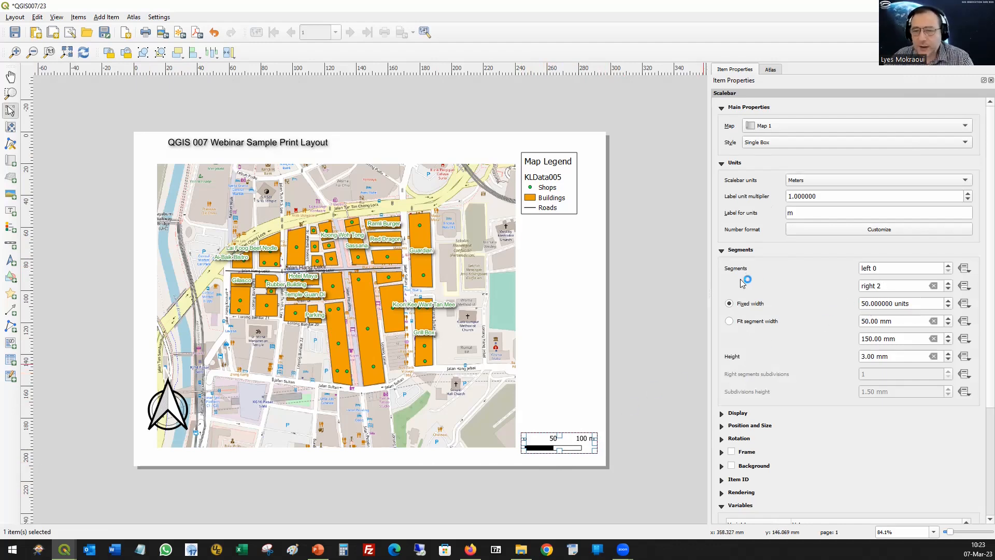
click(878, 286)
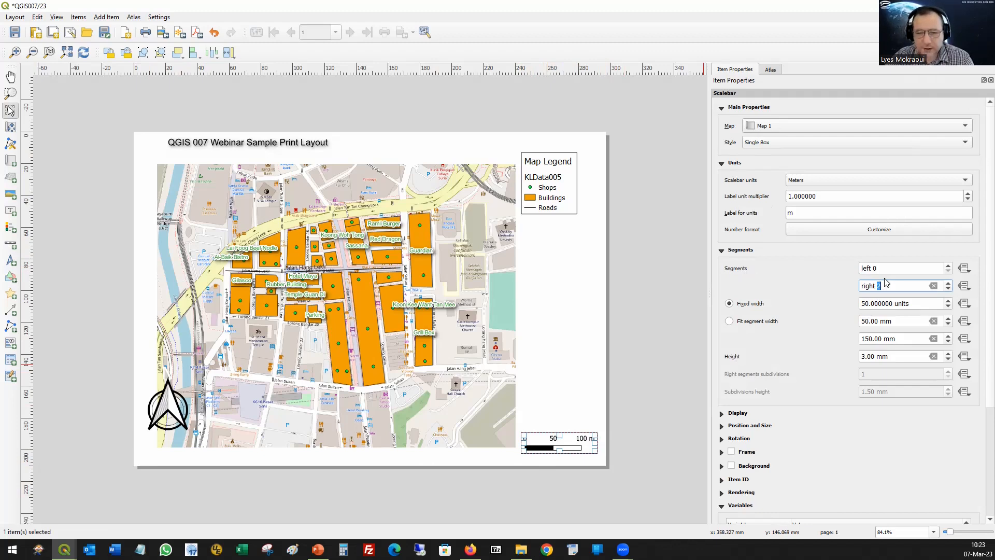
text(4)
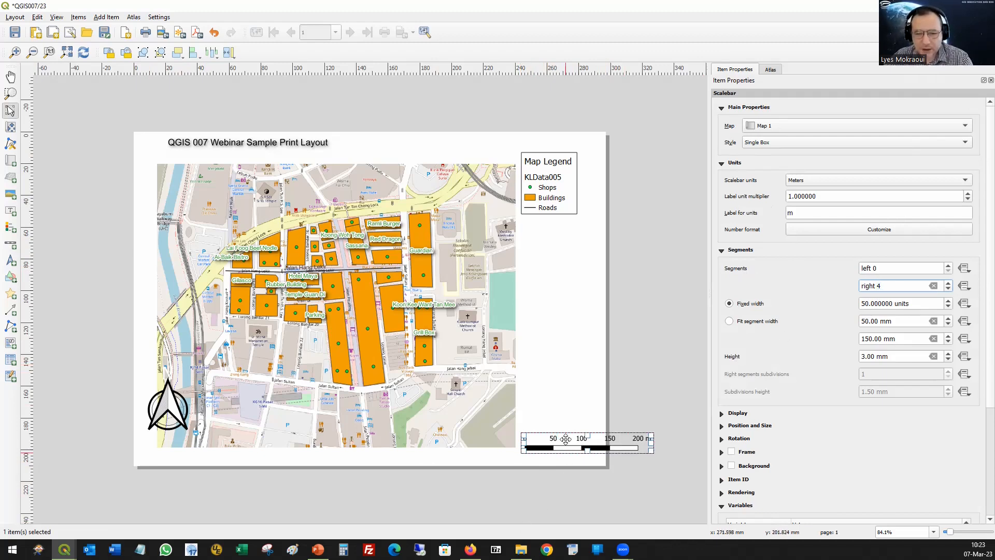
Step: Move the scale bar below the lower-left part of the map
drag(565, 440, 236, 465)
click(452, 500)
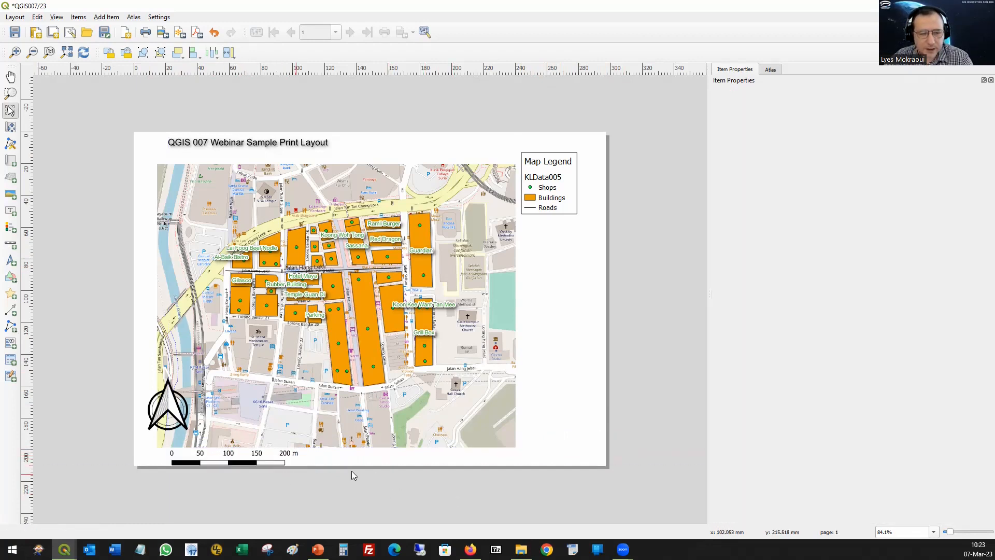
click(239, 456)
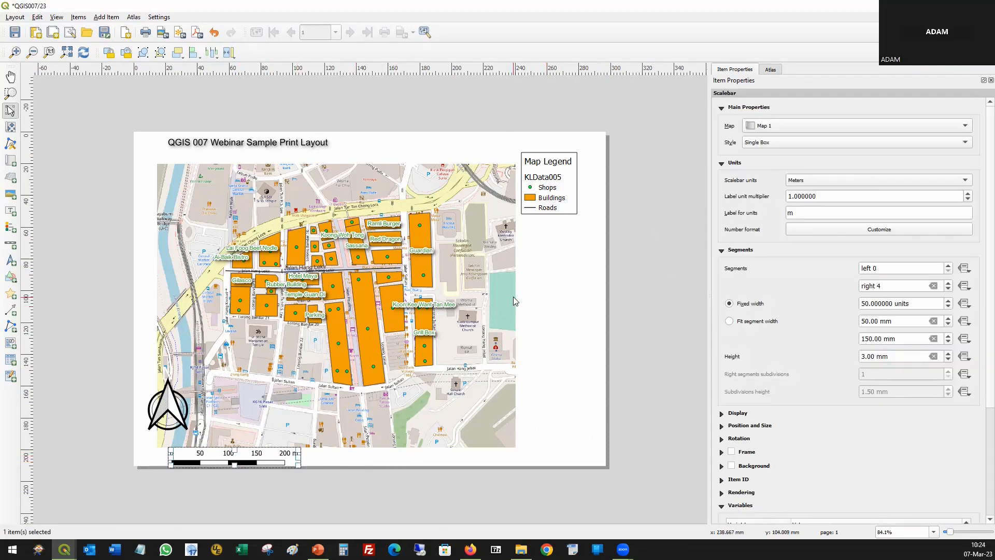
click(554, 316)
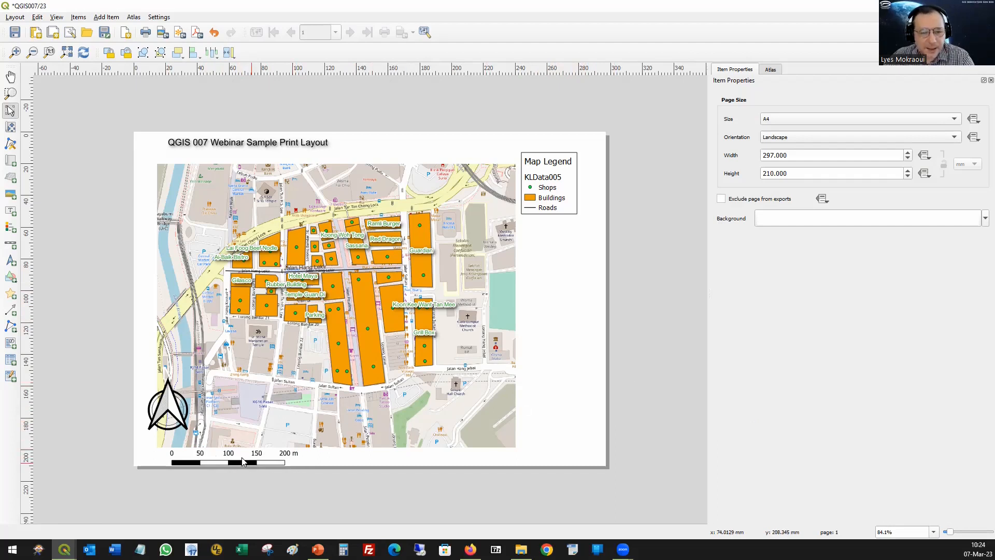
Step: Move the scale bar to the lower-right corner of the page, so that it ends just inside the page edge
drag(218, 461, 528, 453)
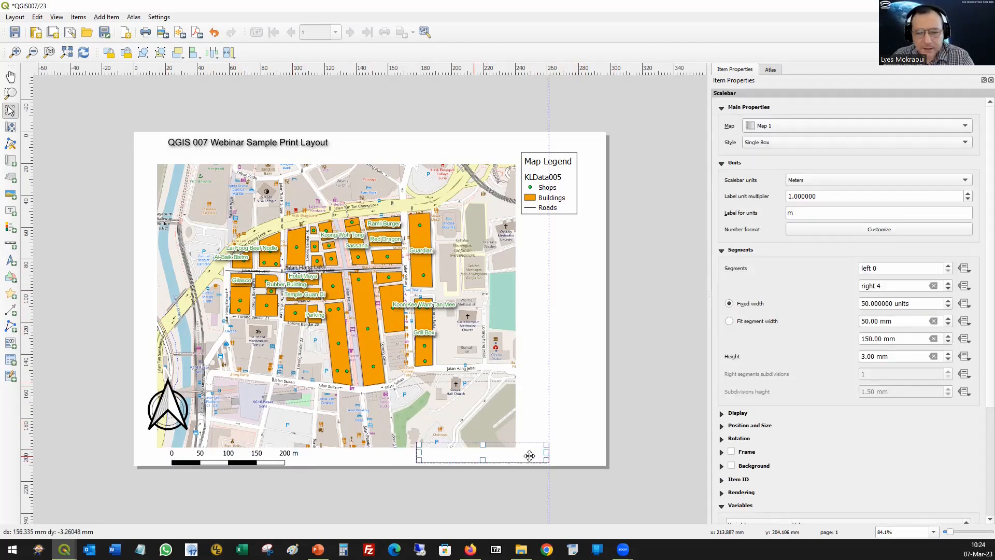
click(398, 475)
click(180, 457)
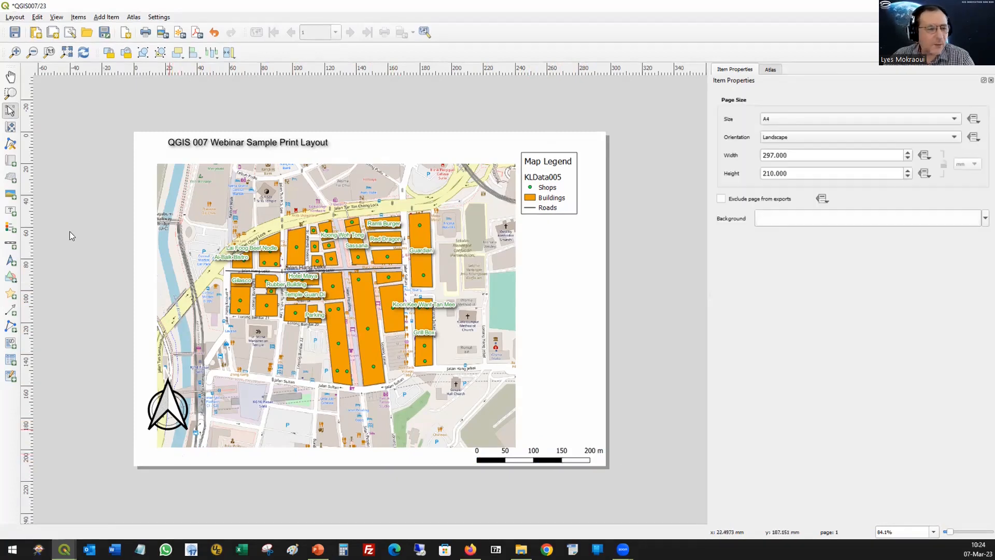
Step: Add a label about 76 mm wide below the map's lower-left corner and insert Map 1's scale as dynamic text
click(10, 211)
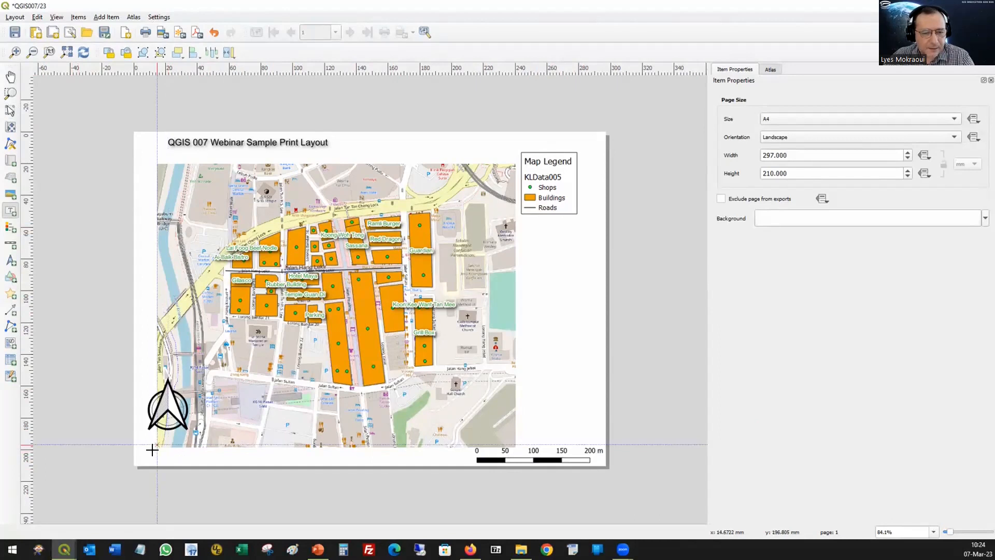
drag(155, 450, 240, 465)
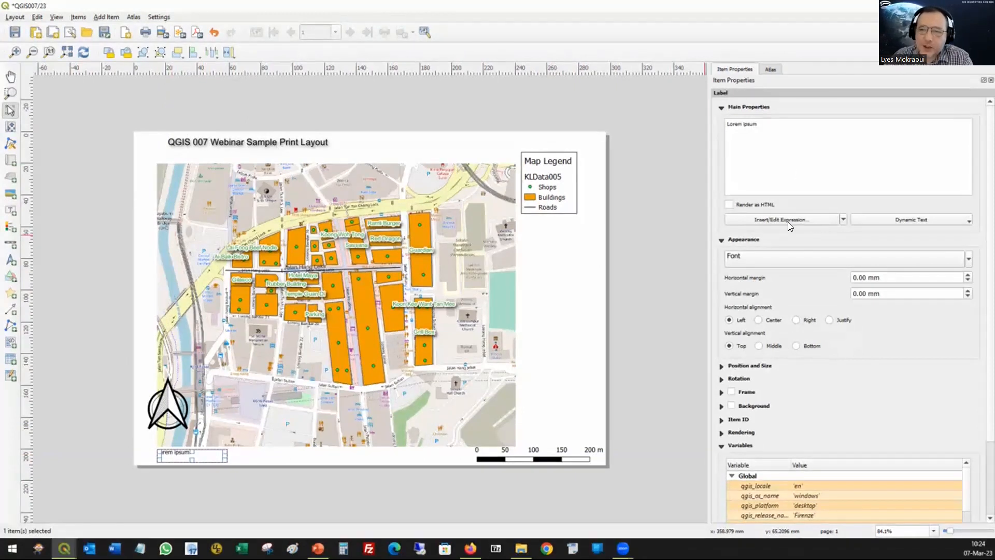
click(966, 218)
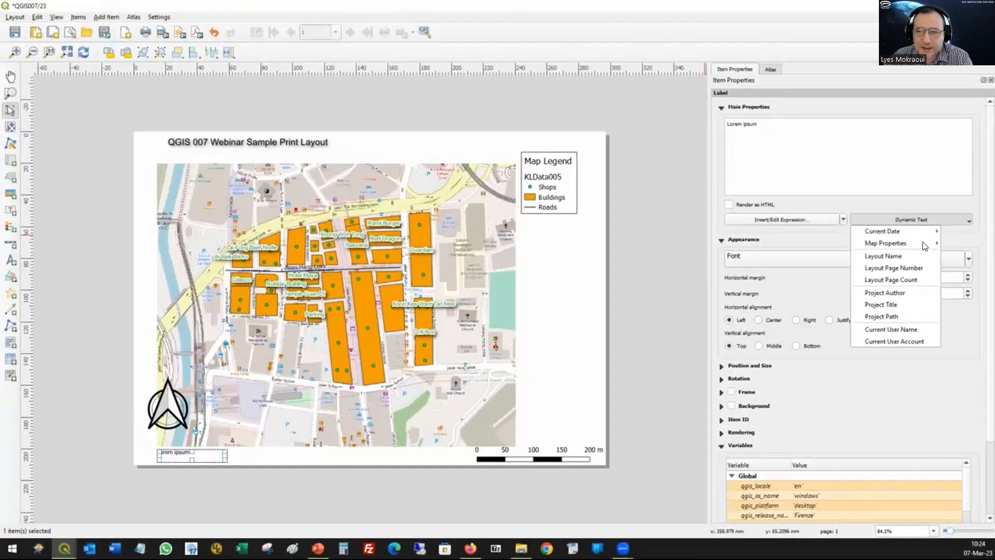
mouse_move(916, 245)
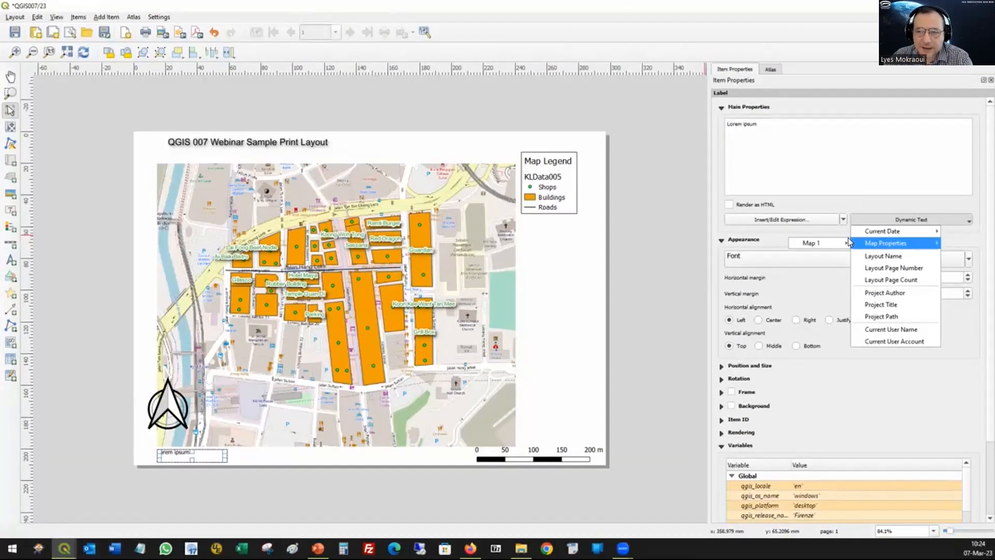
mouse_move(825, 238)
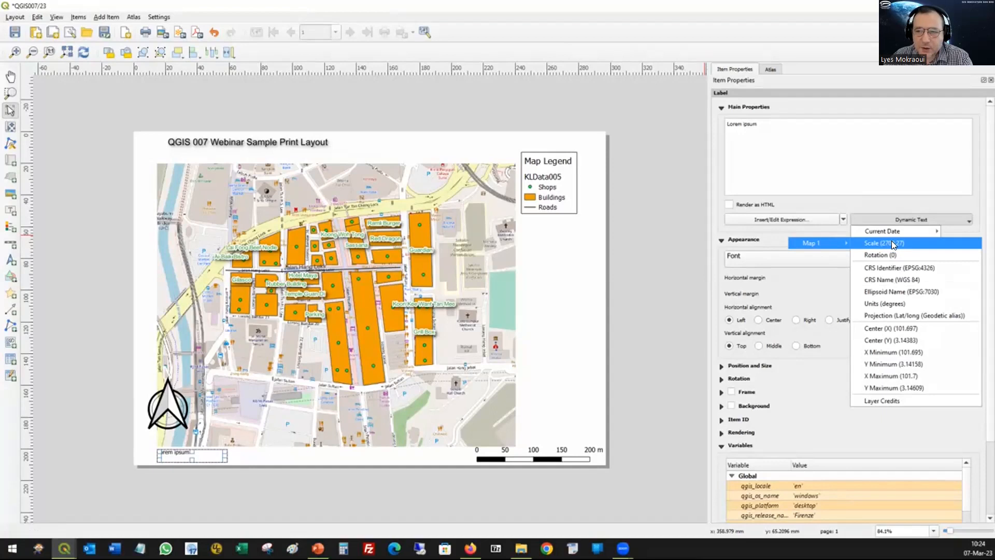
click(920, 243)
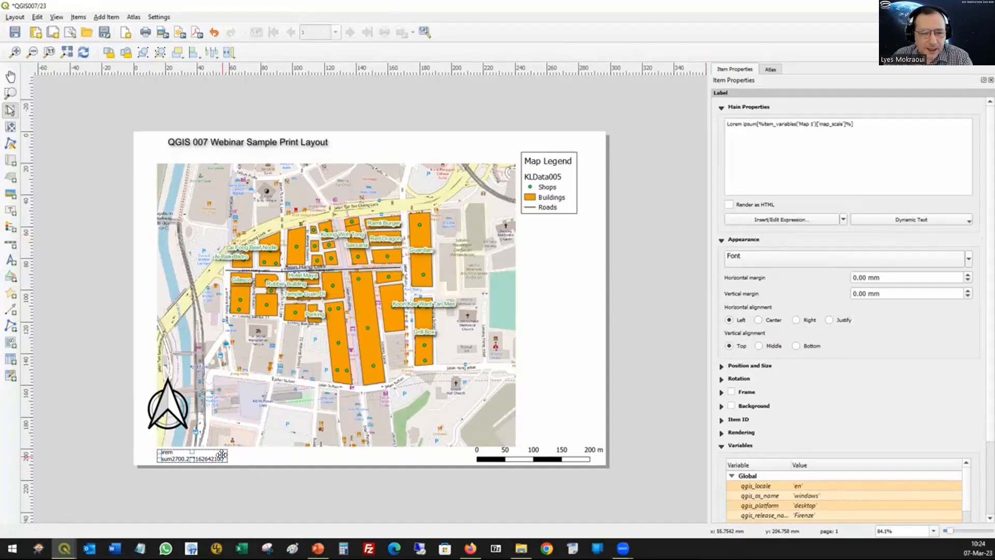
drag(245, 454, 278, 454)
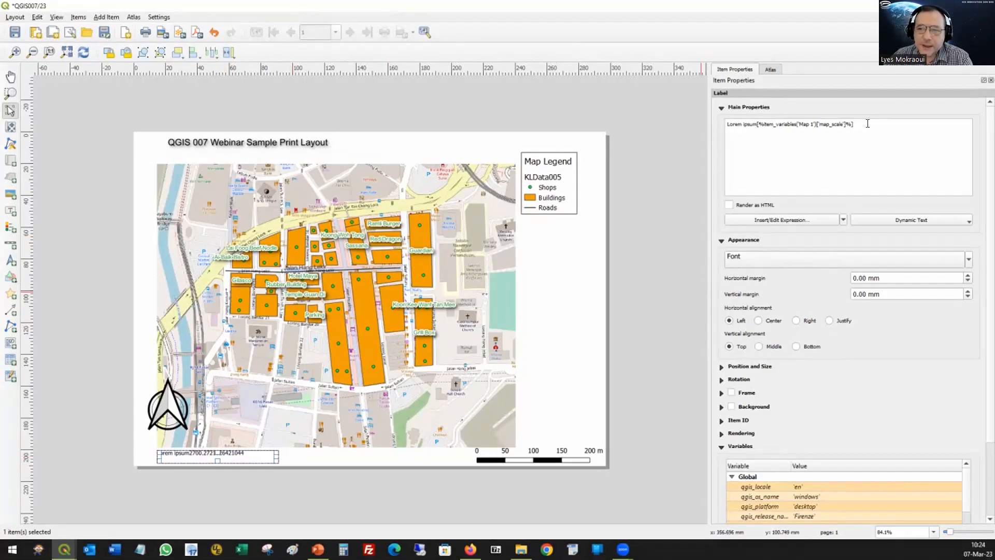
Step: Replace the placeholder text before the scale expression with "Scale: " and move the label slightly down
drag(858, 125, 829, 125)
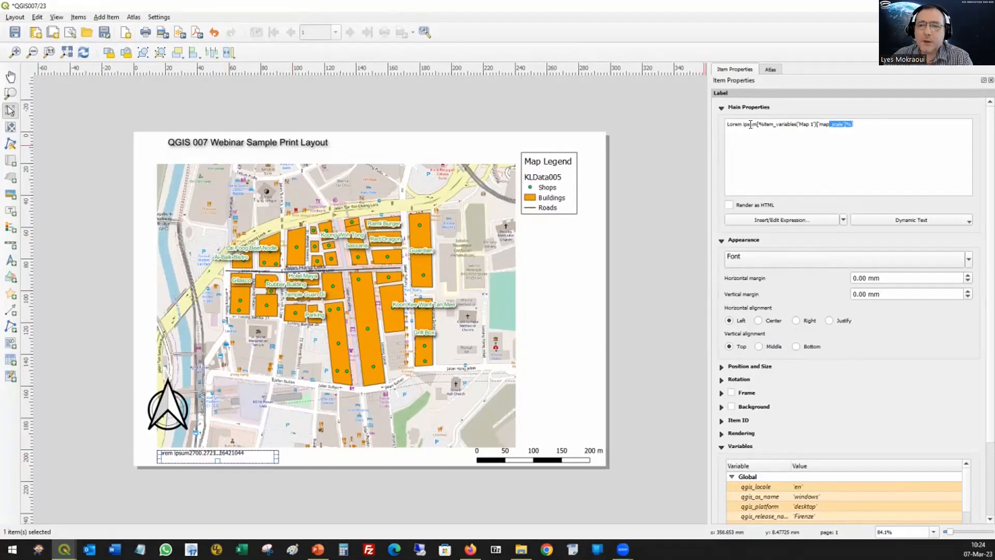
drag(758, 124, 690, 125)
text(Scal)
text(e:)
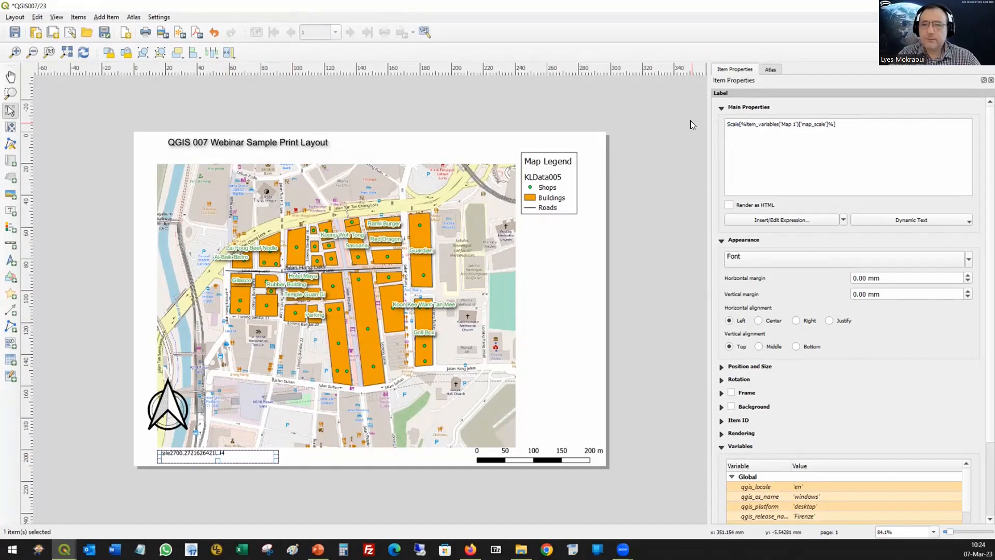
click(563, 349)
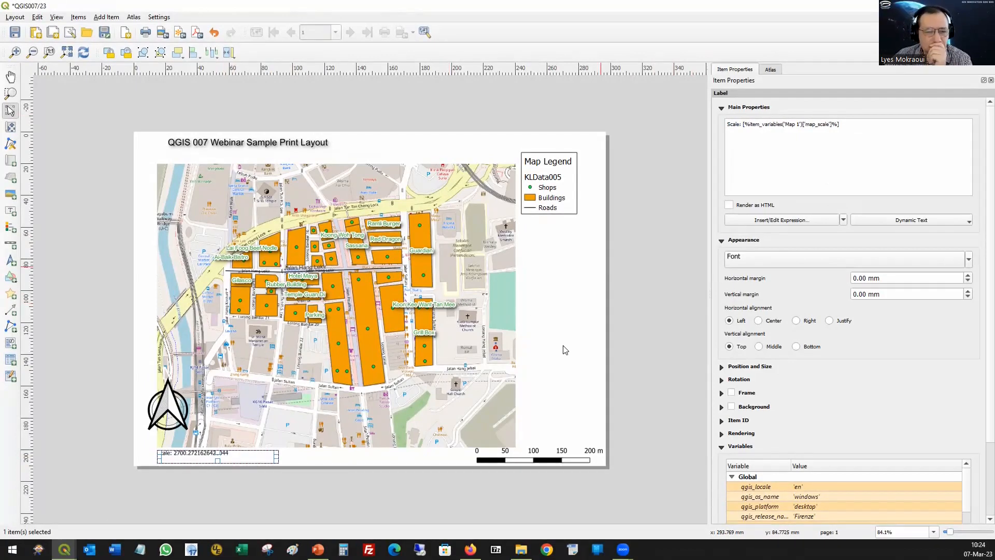
click(191, 453)
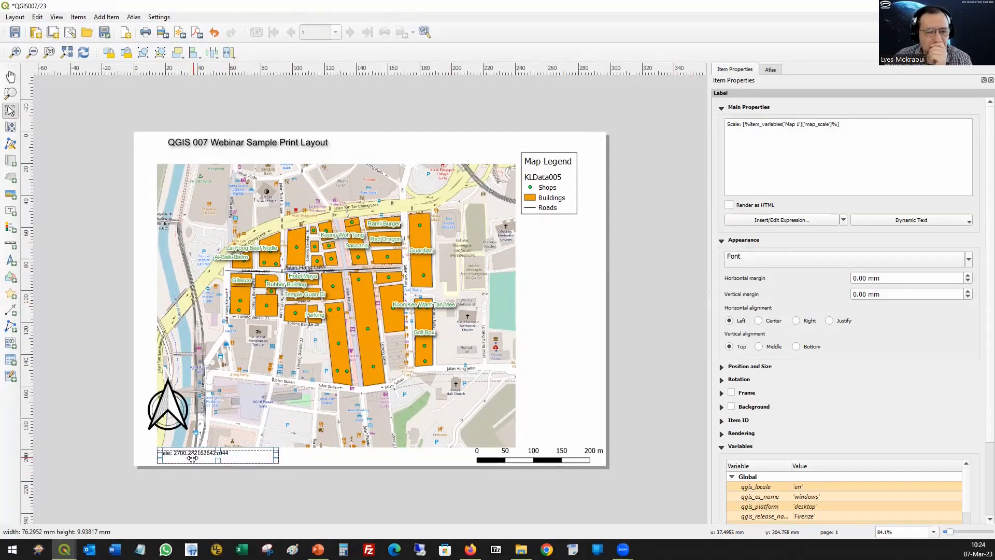
drag(192, 453, 192, 456)
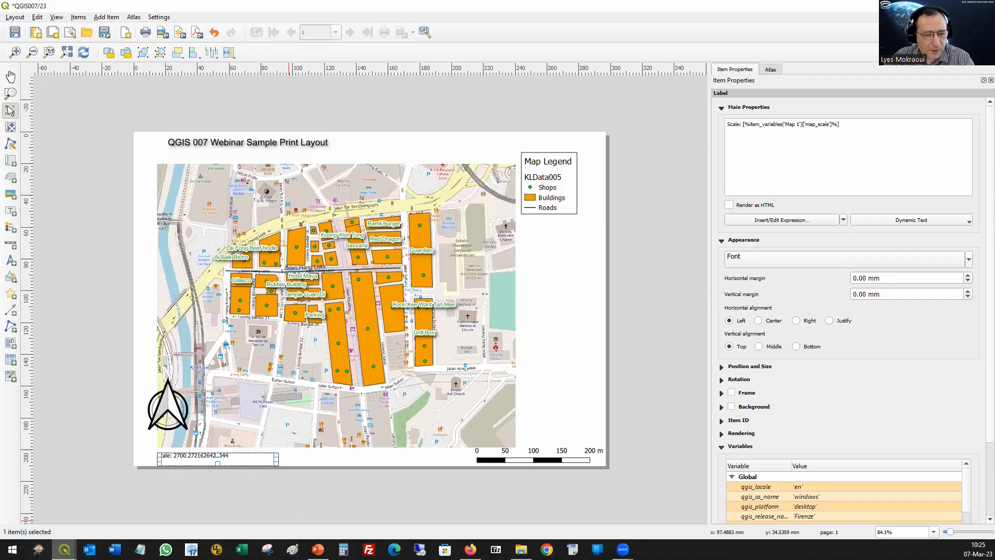
Step: Check the map canvas scale in the main QGIS project window and return to the print layout
mouse_move(63, 549)
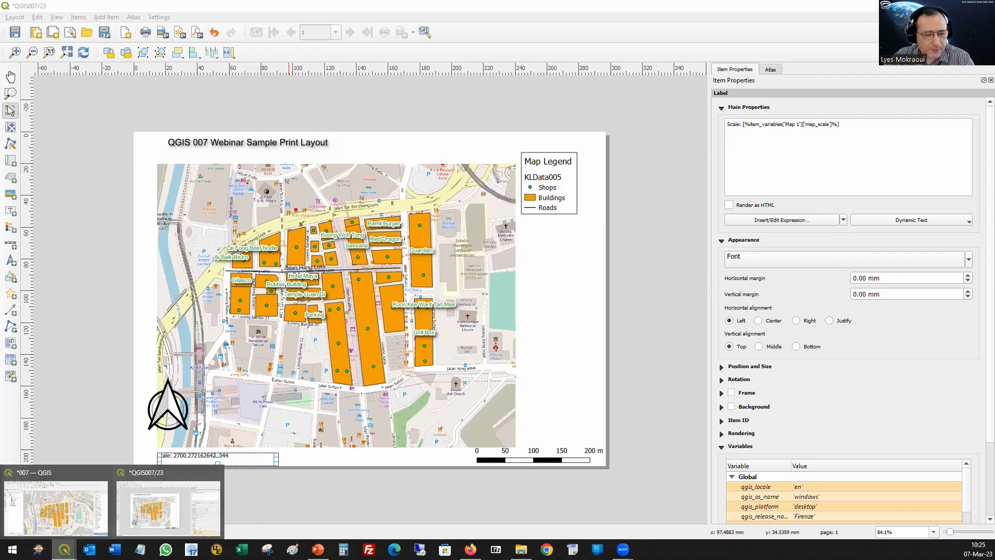
click(69, 508)
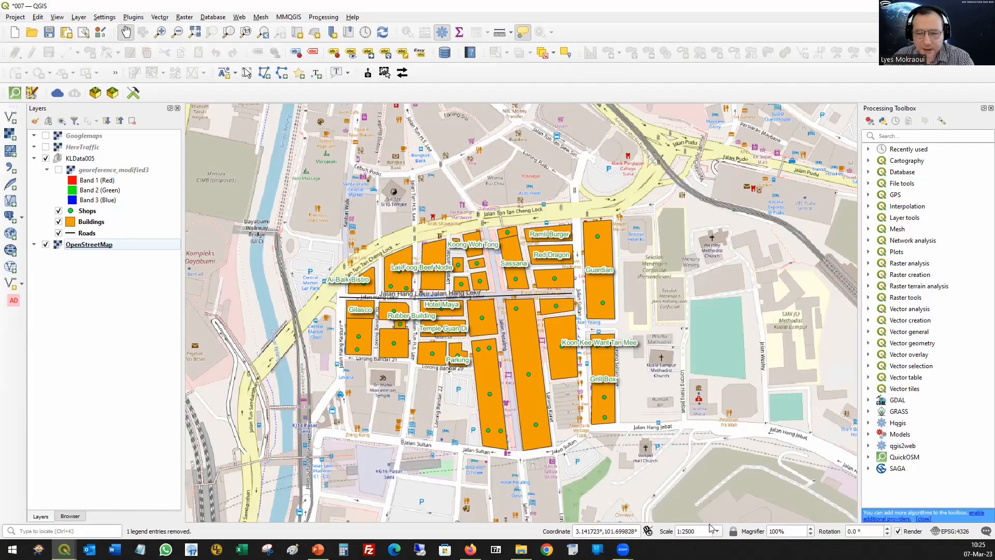
click(703, 530)
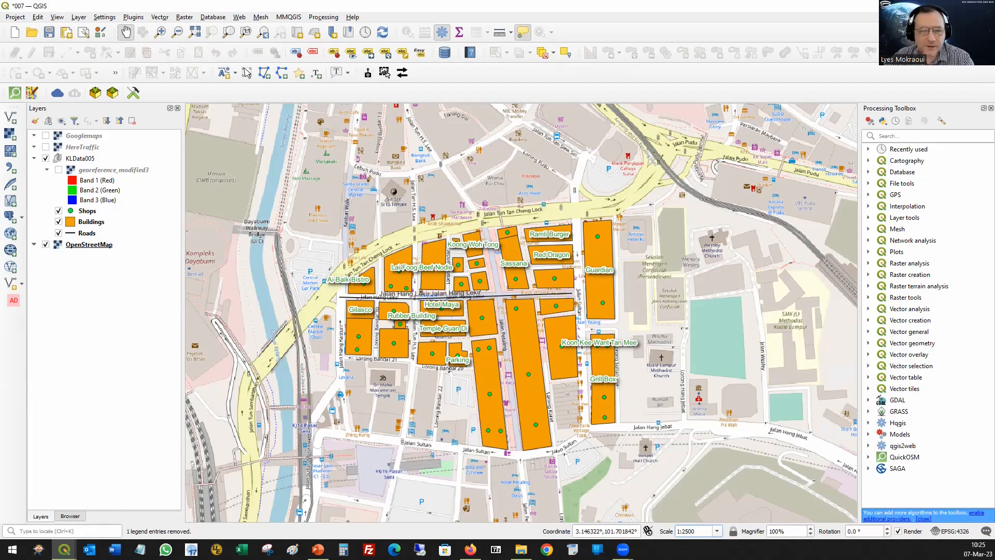
click(935, 6)
Step: Set the scale of Map 1 to 2500
click(396, 359)
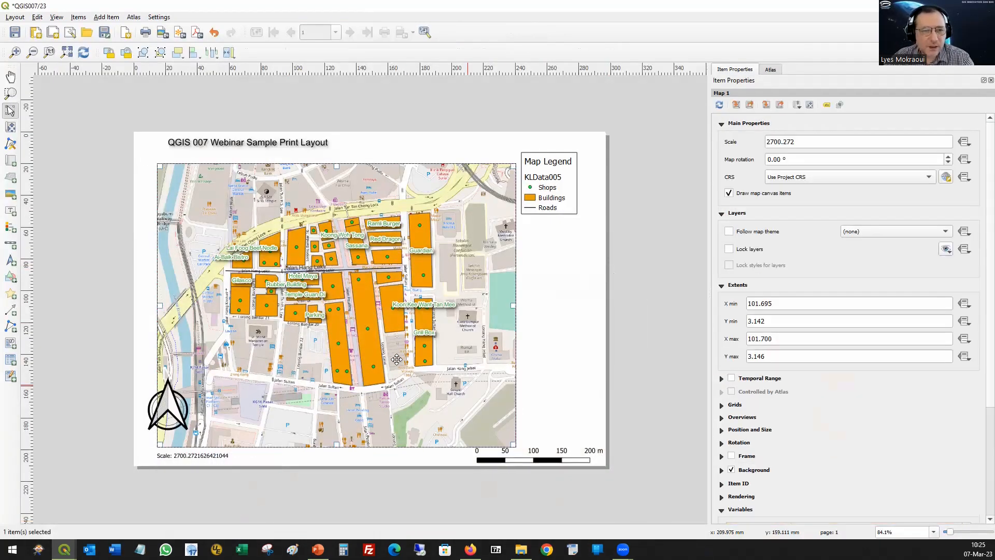
click(82, 53)
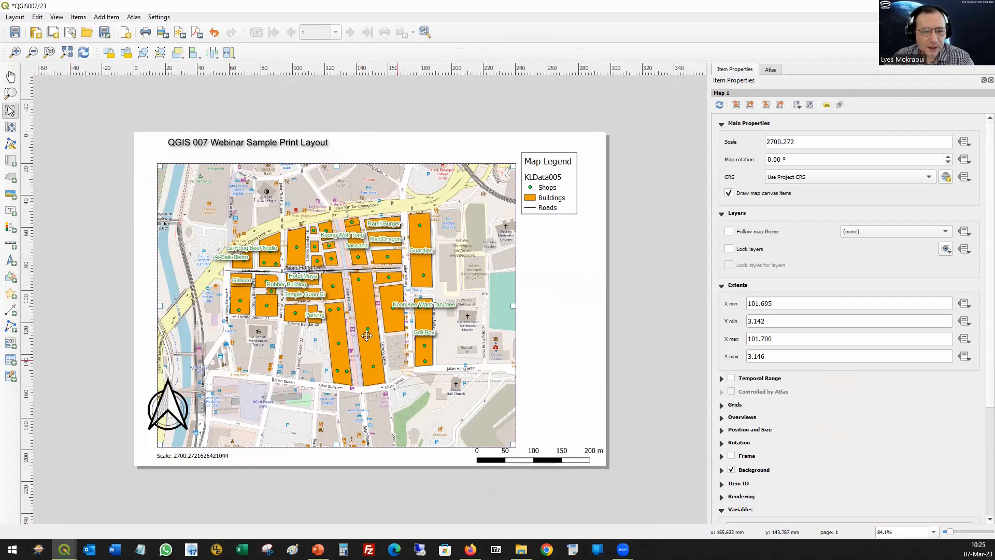
click(11, 128)
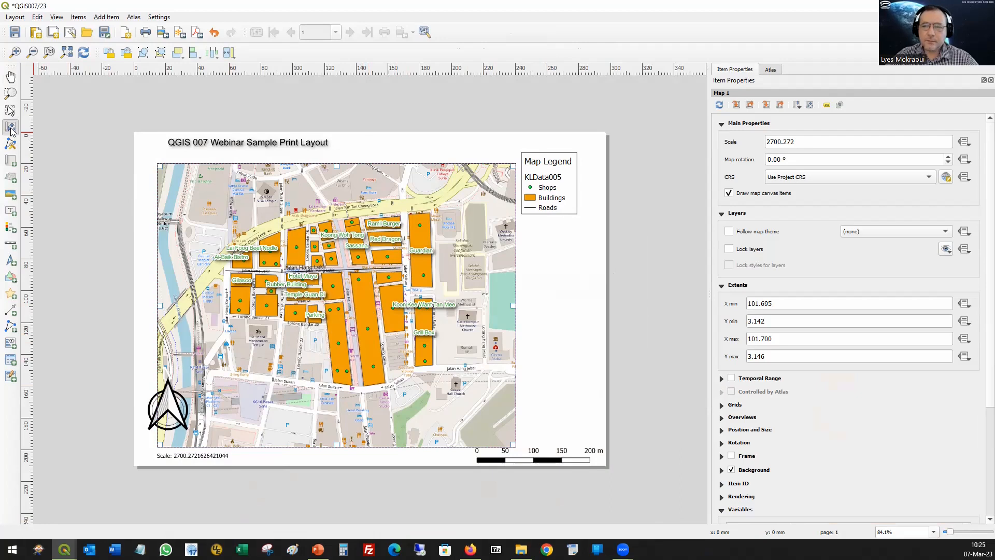
drag(804, 142, 711, 137)
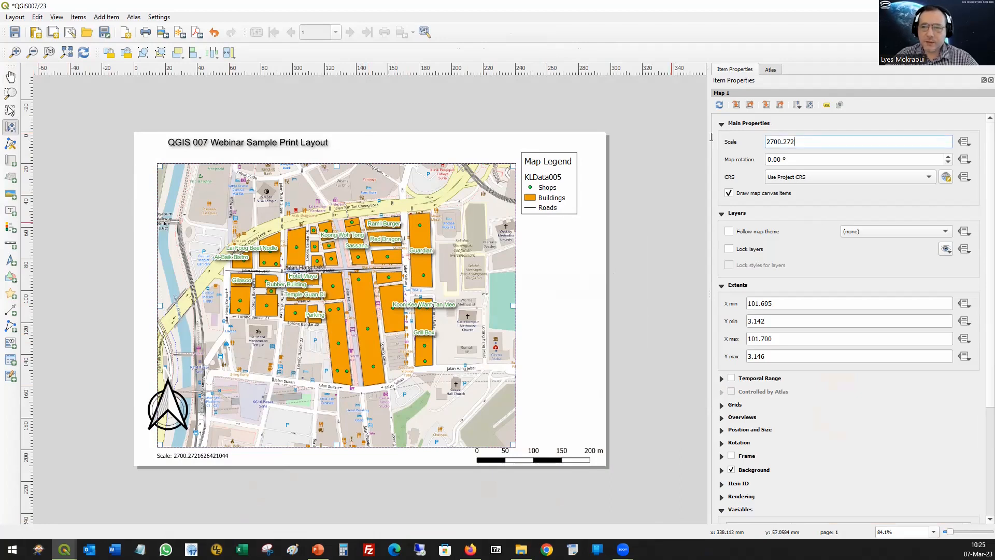
text(25)
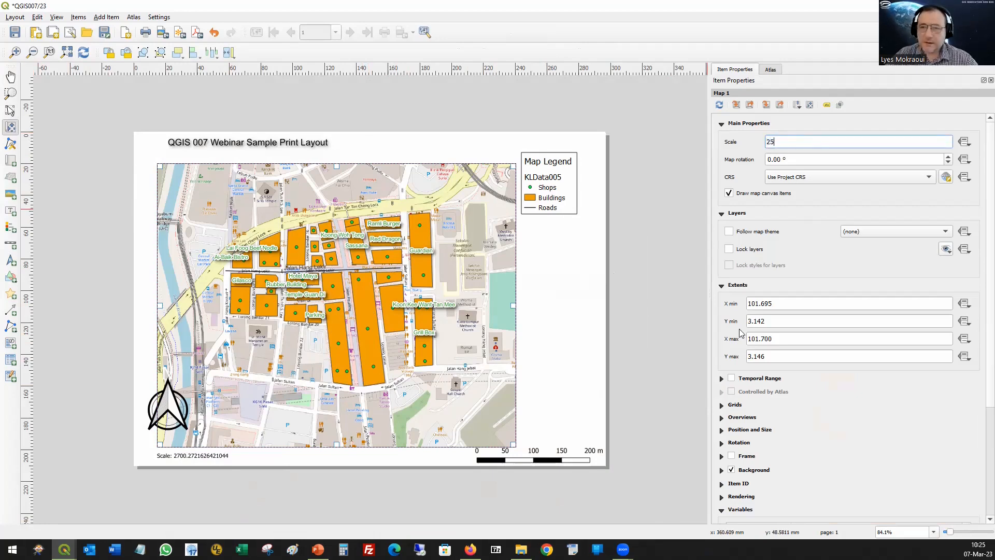
text(00)
key(Return)
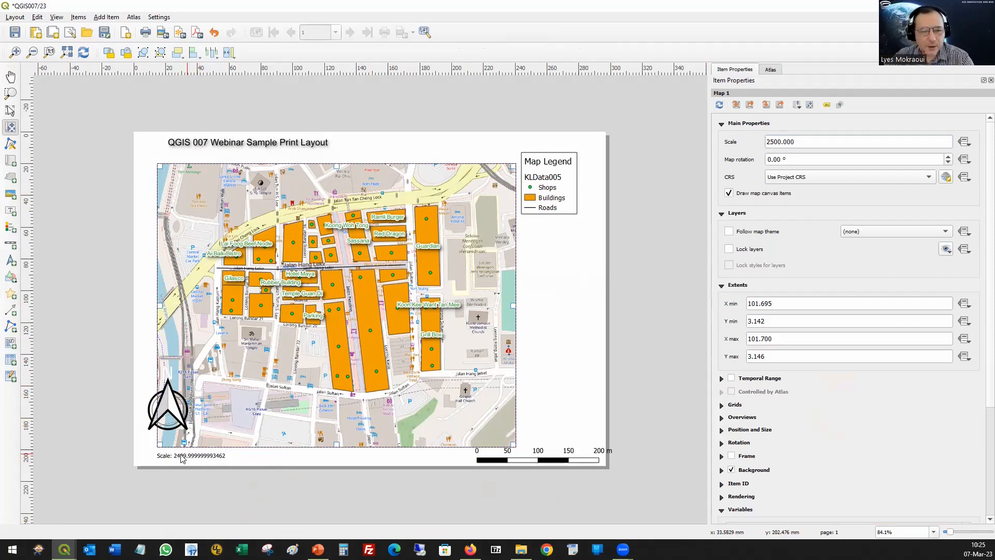
Step: Convert the scale label's expression to static text and edit it to read "Scale: 2500"
click(11, 110)
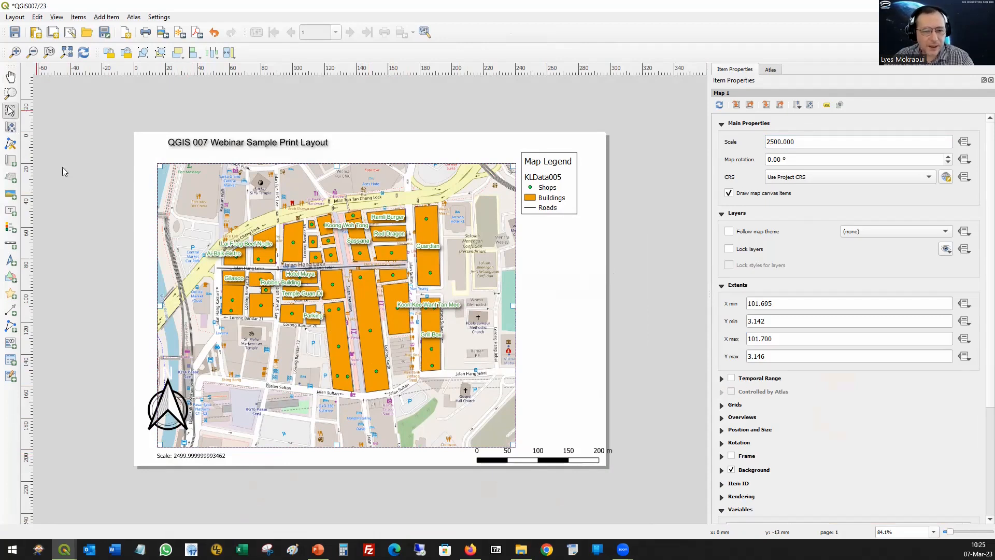
click(191, 455)
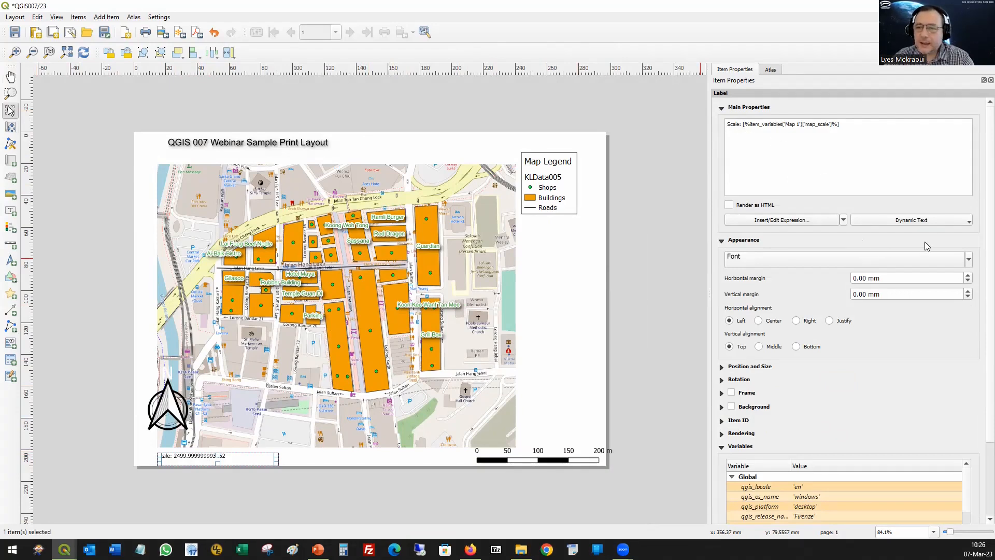
click(969, 220)
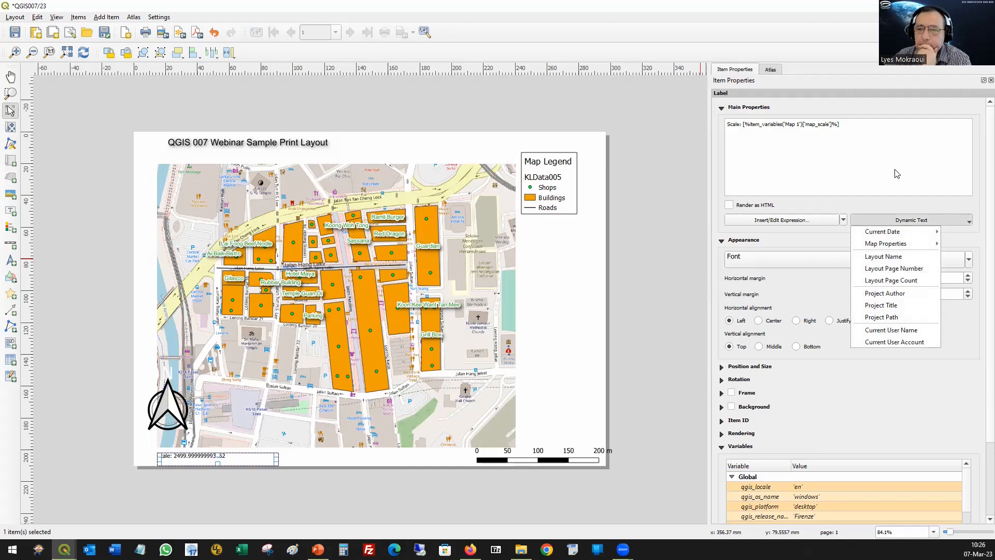
click(731, 121)
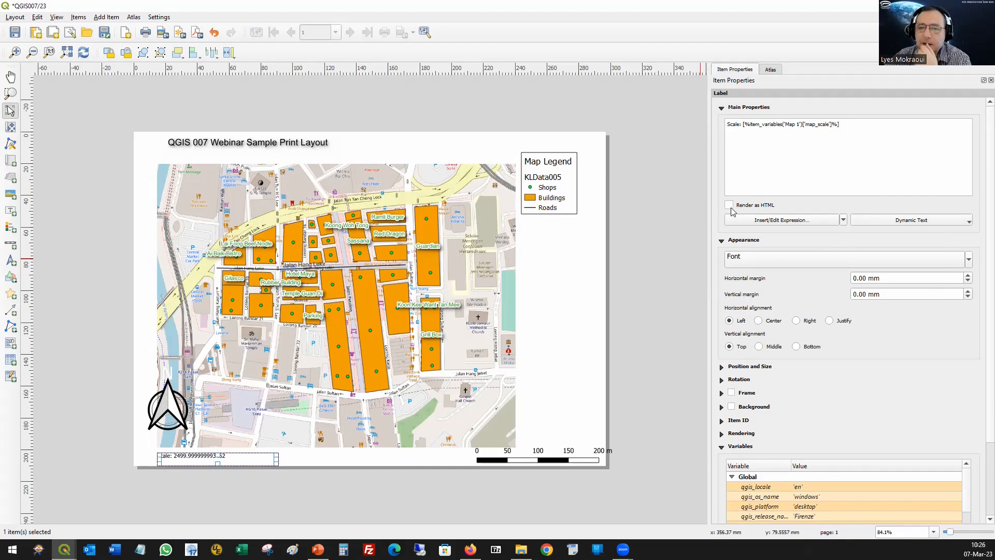
click(843, 220)
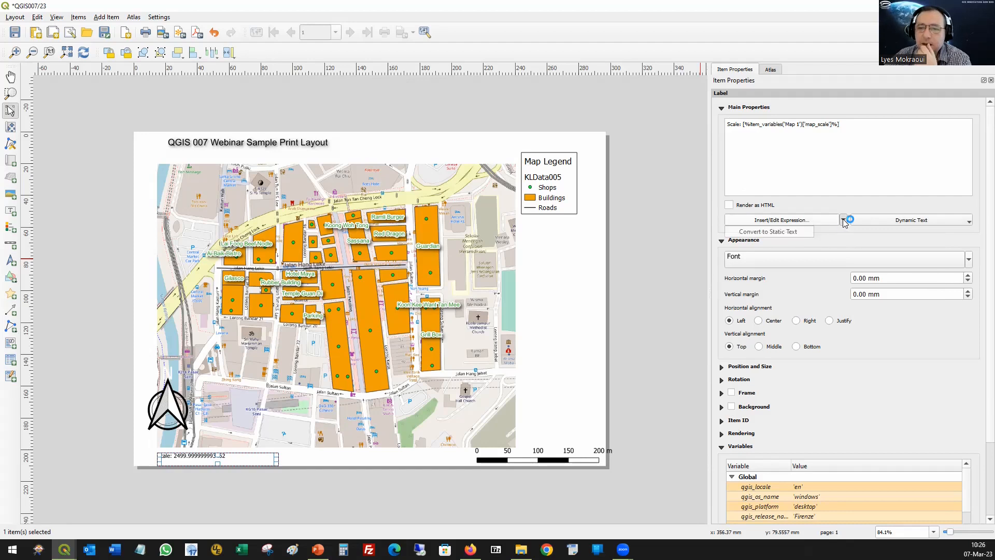
click(772, 232)
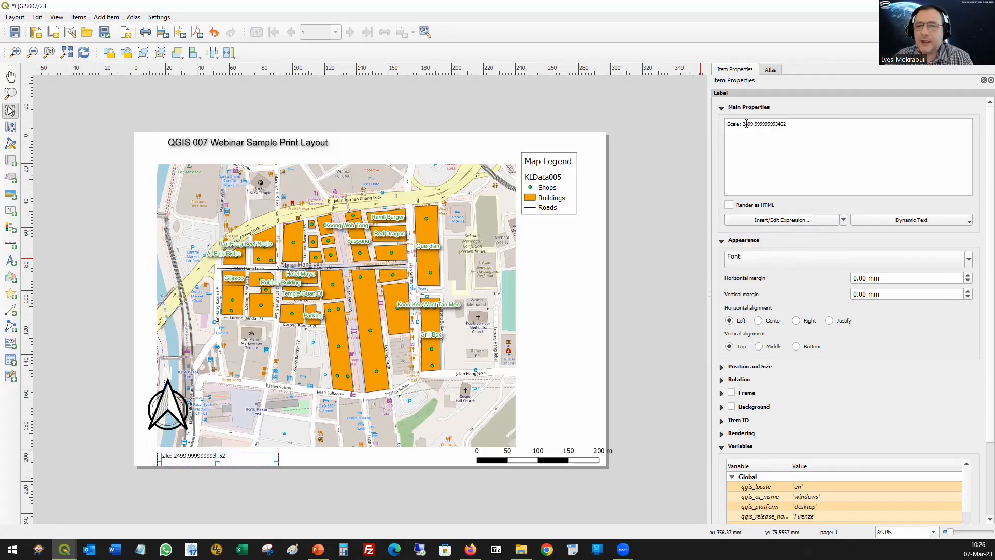
drag(747, 124, 844, 134)
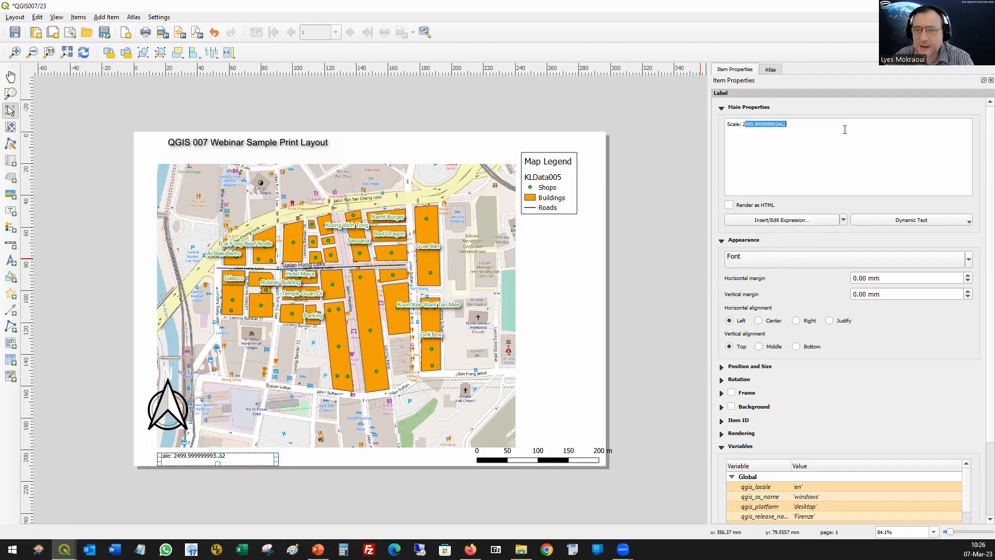
text(500)
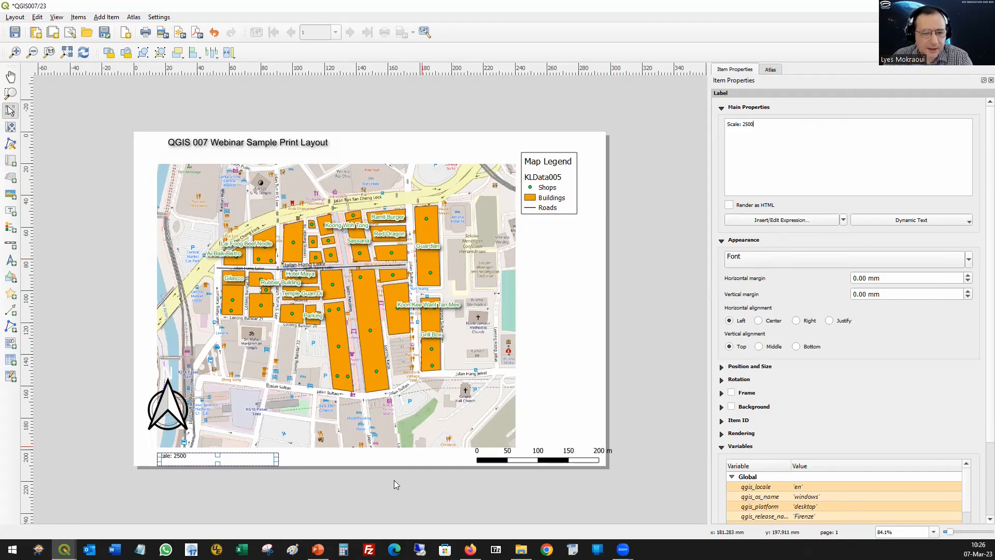
Step: Change the scale label's font to Arial
click(969, 261)
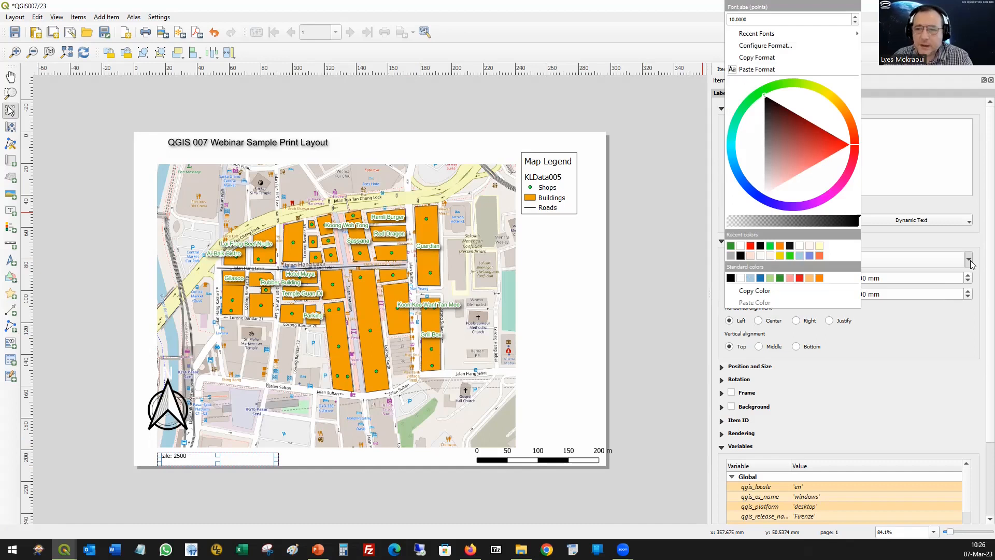
click(946, 325)
click(783, 263)
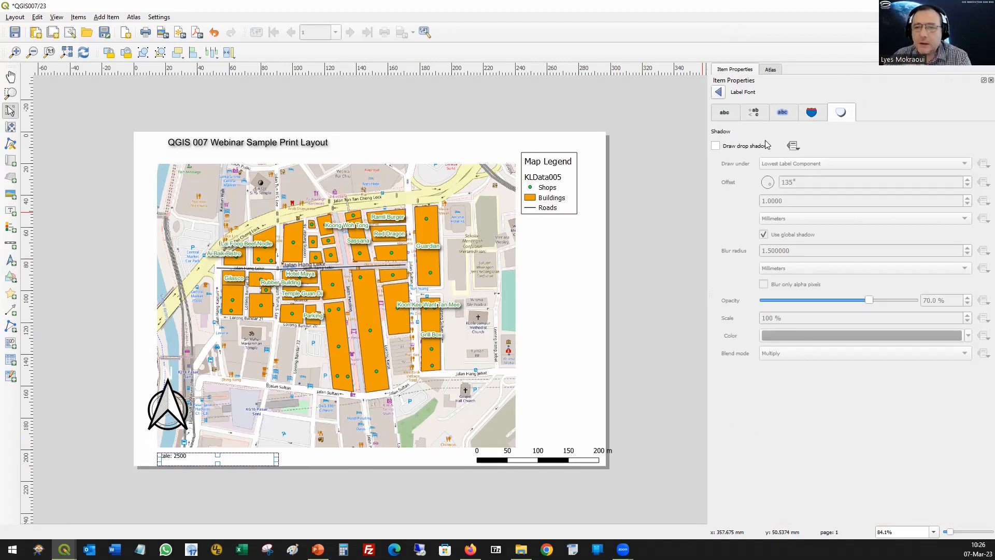
click(728, 115)
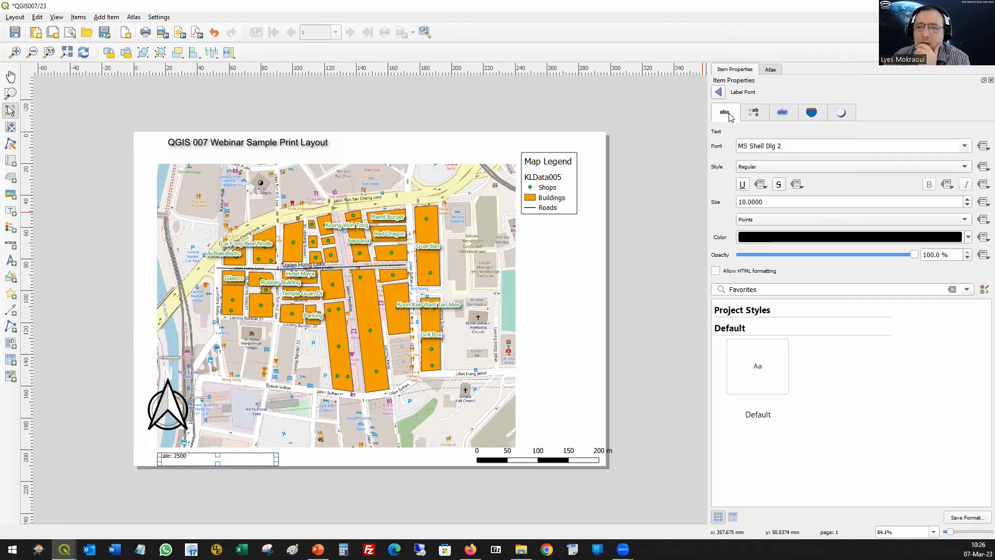
click(965, 146)
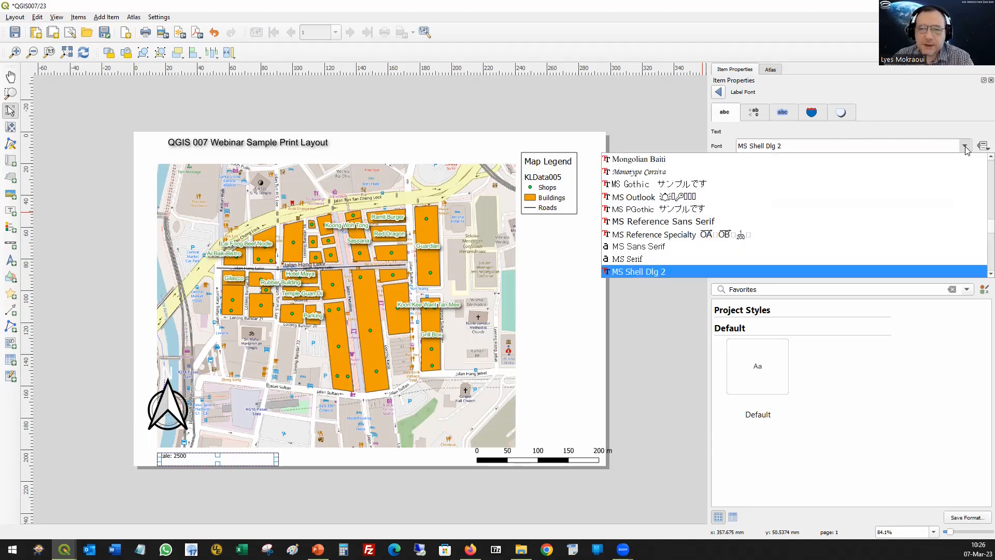
scroll(811, 191, up, 15)
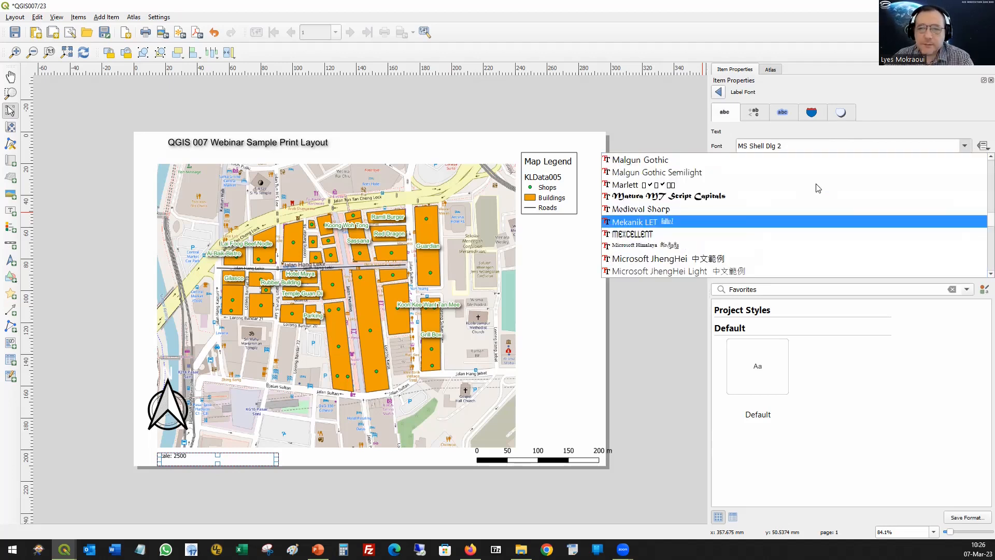
scroll(810, 167, up, 3)
click(776, 145)
drag(775, 146, 723, 148)
text(arial)
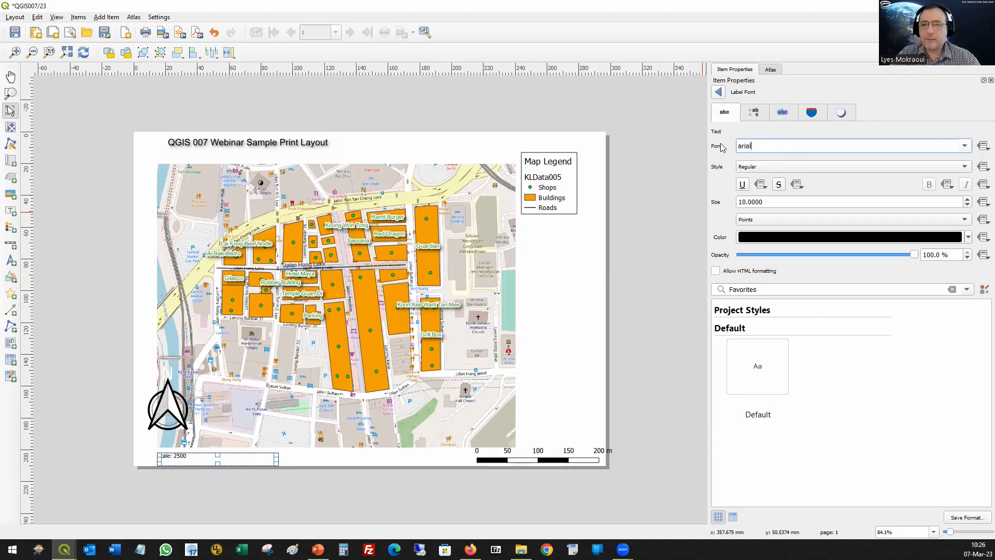
key(Return)
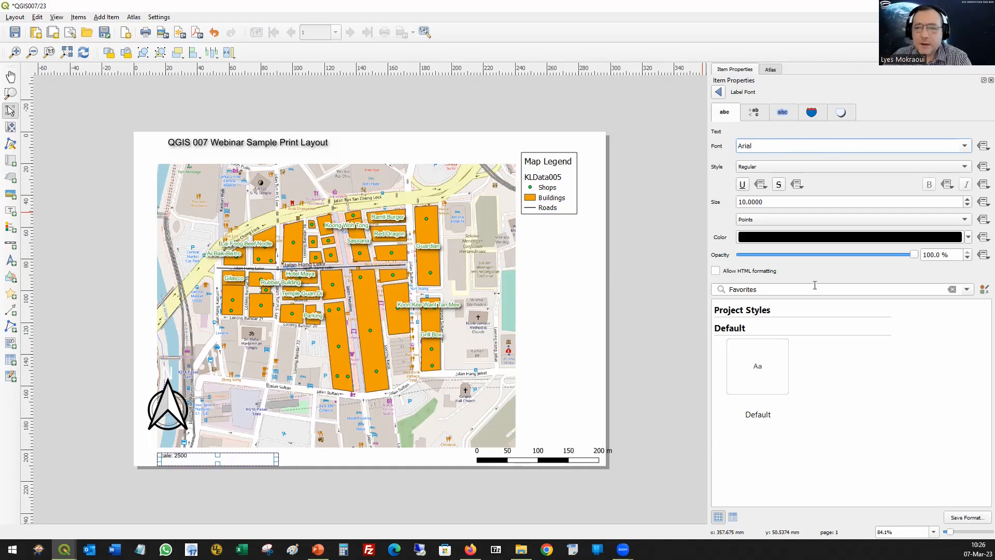
Step: Set the scale label's font size to 12 points and its style to Bold, and deselect the label
key(Tab)
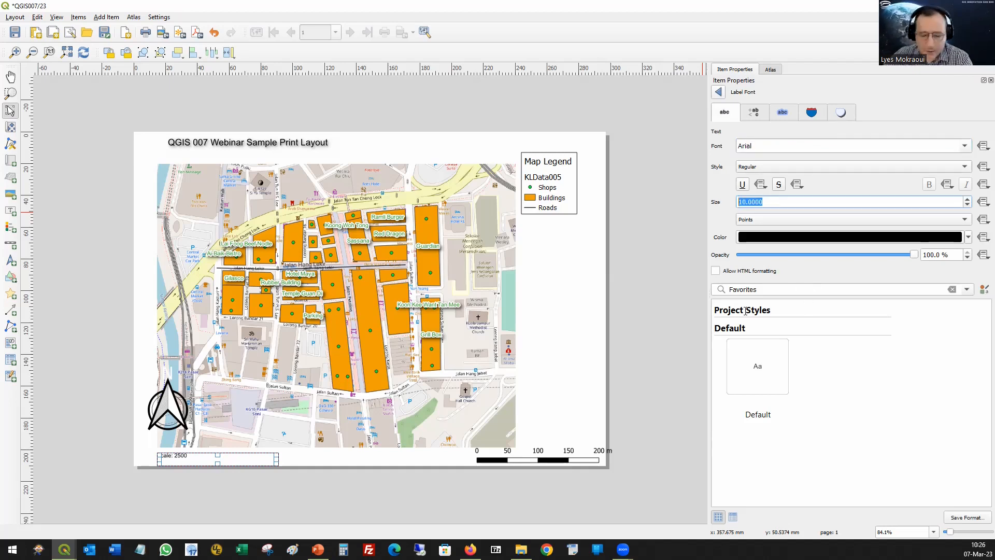
text(12)
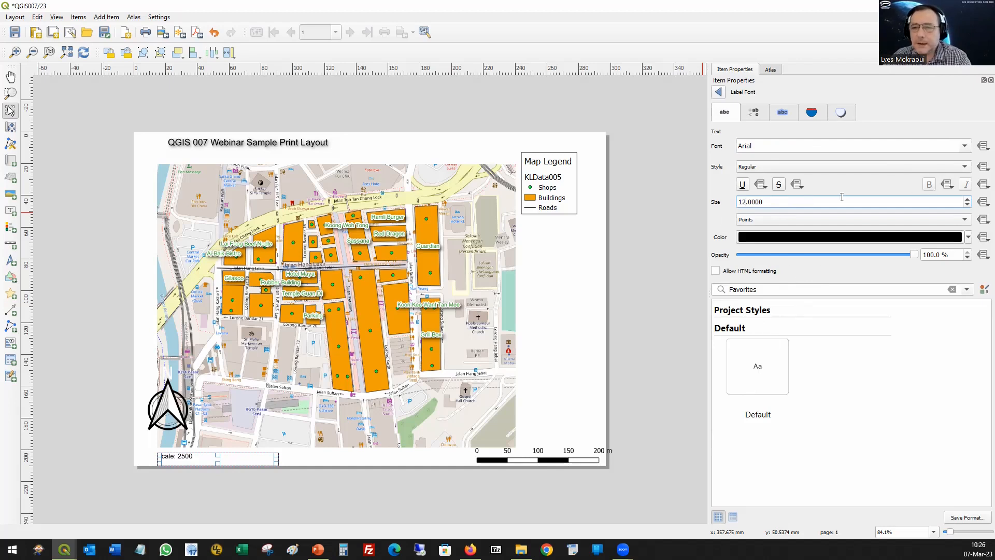
key(Return)
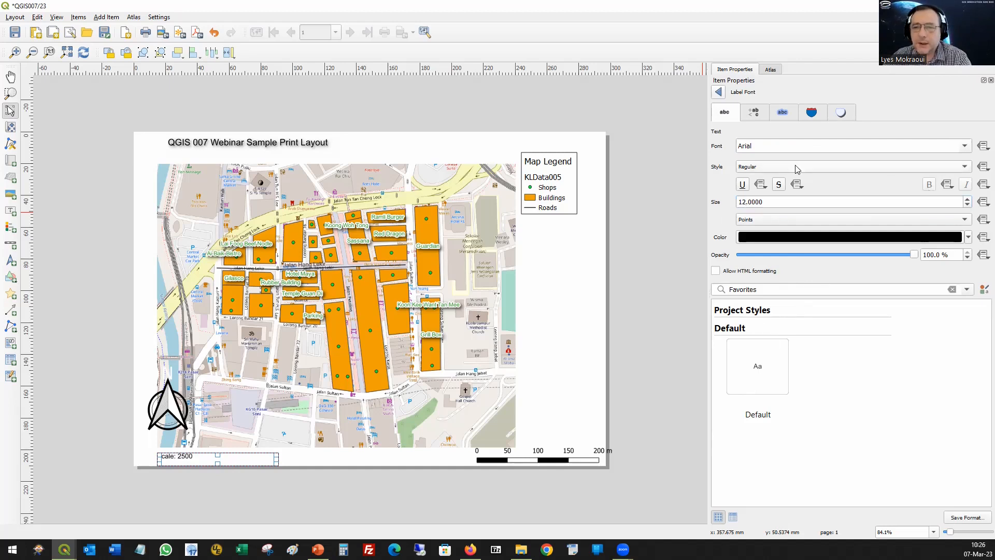
click(797, 169)
click(790, 180)
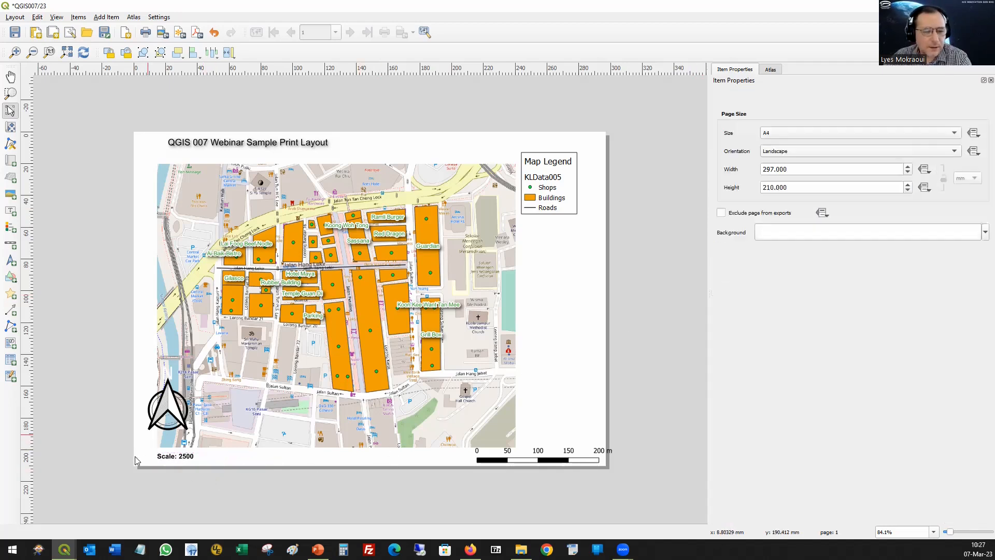
click(151, 440)
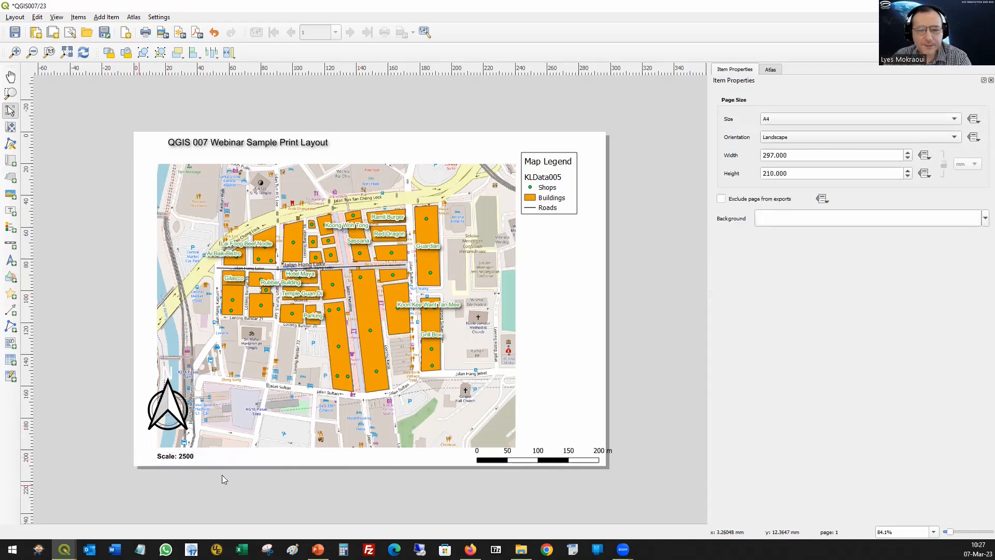
Step: Shrink the map from its lower-right corner to about 205 mm wide and 160 mm high, and place the scale bar beneath the map's right half
click(545, 461)
drag(544, 461, 527, 460)
click(568, 358)
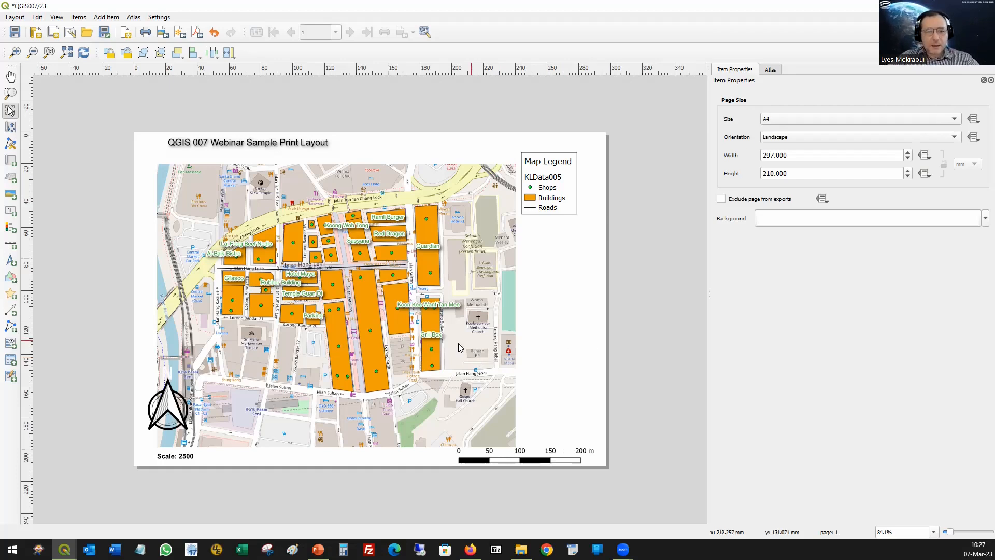
click(477, 376)
drag(512, 441, 483, 419)
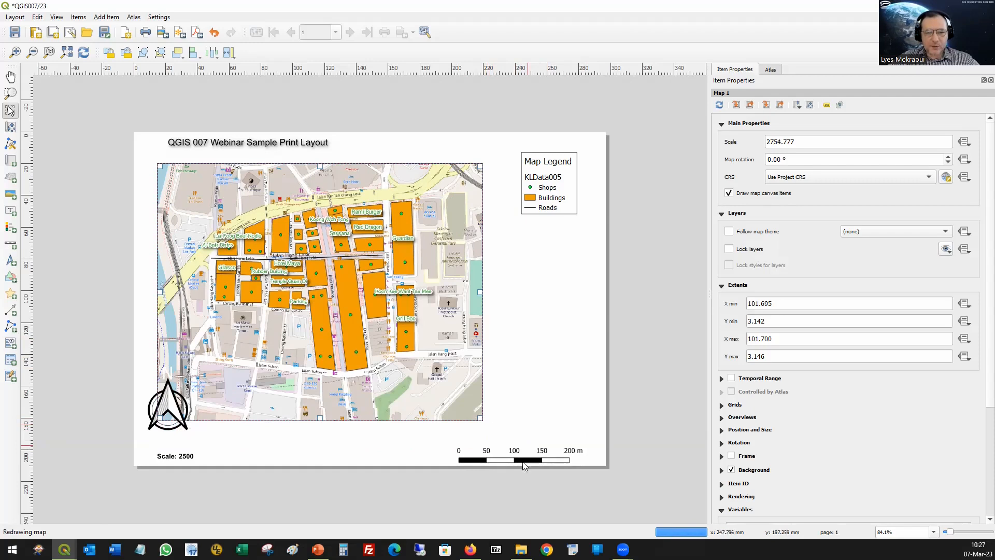
drag(499, 453, 413, 451)
click(540, 371)
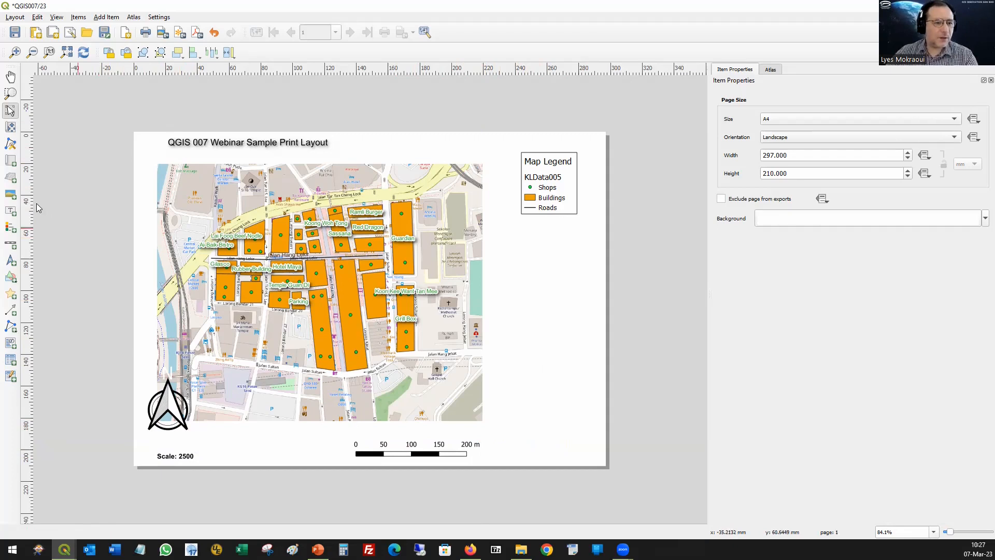
Step: Add a picture about 44 mm wide beside the map's lower-right corner, using the raster image GISILogoFinal2 _OriColor.gif
click(10, 198)
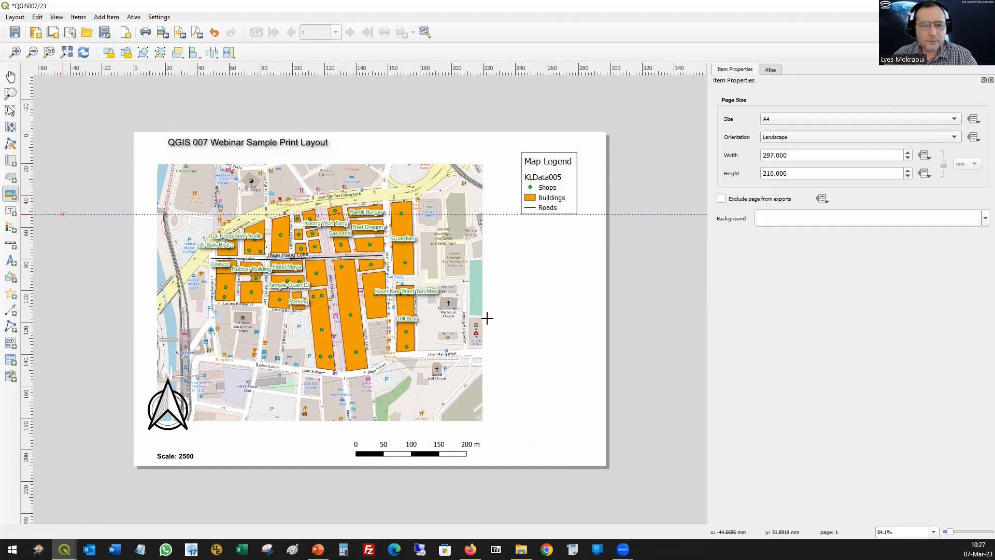
drag(507, 331, 577, 385)
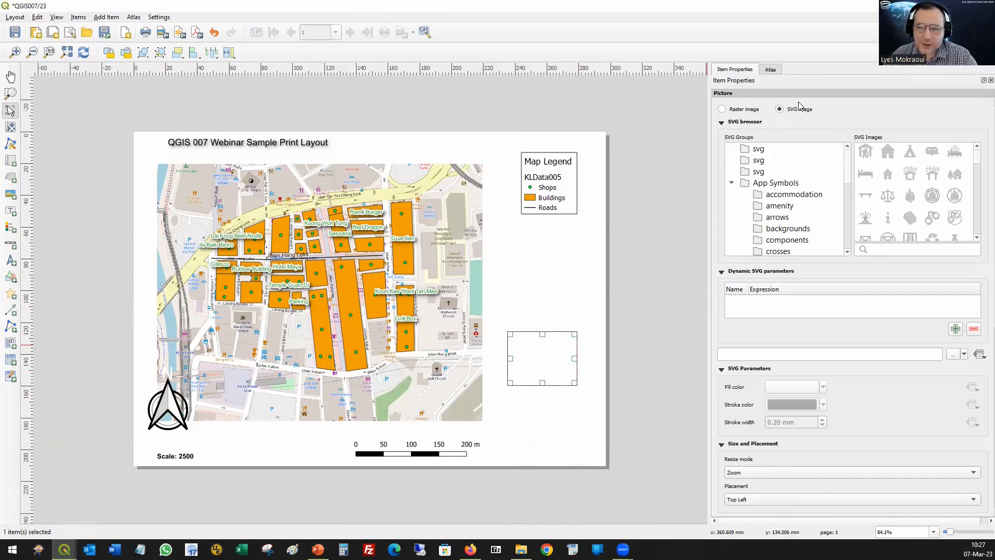
click(722, 109)
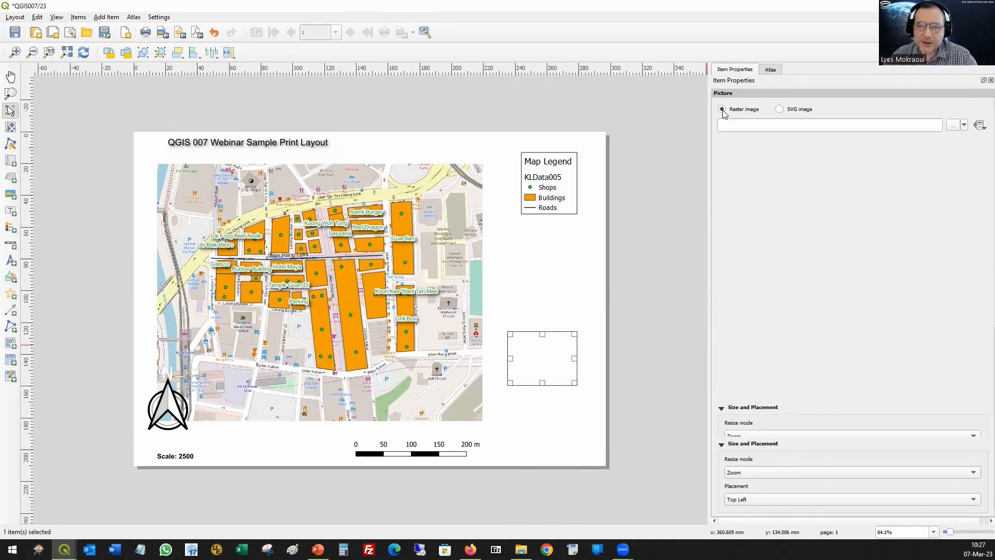
click(952, 126)
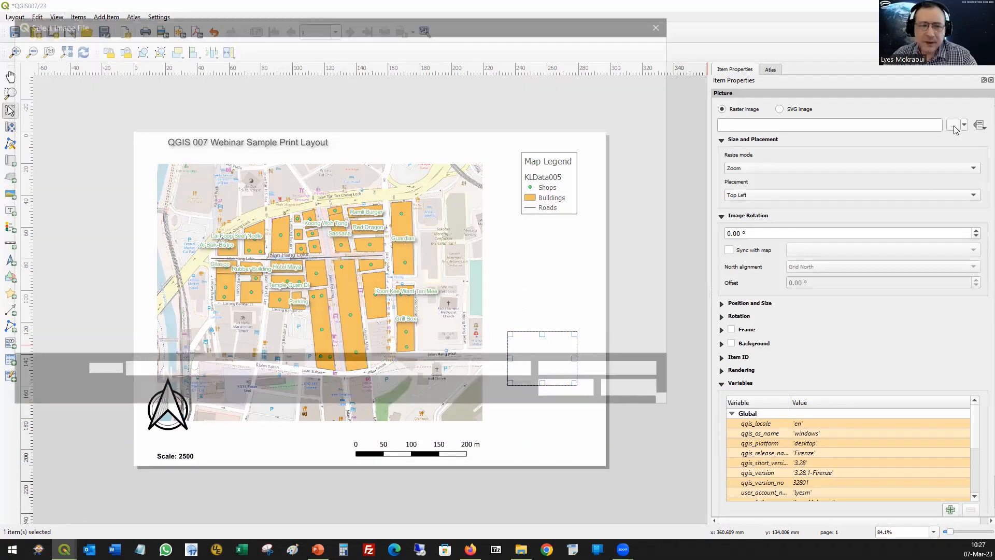
click(254, 130)
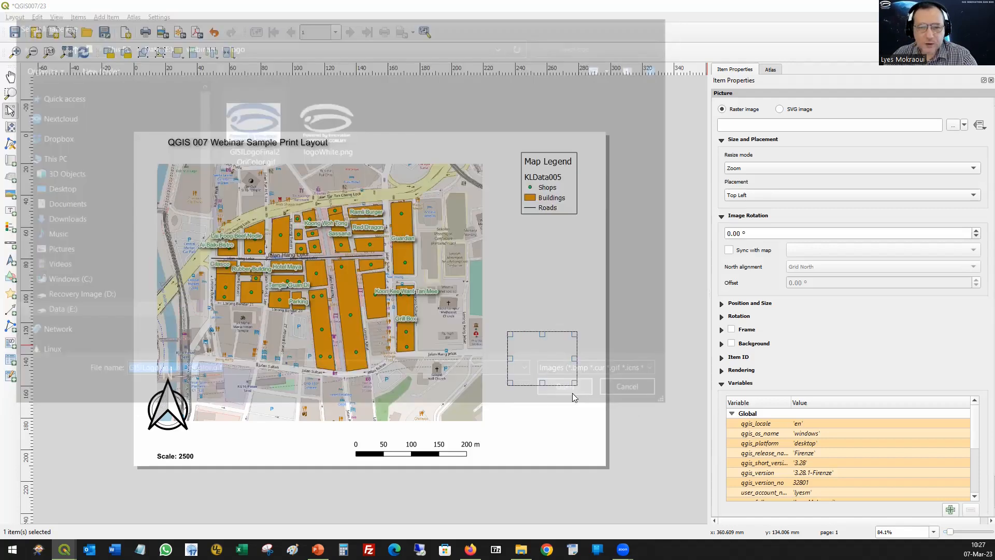
click(572, 392)
drag(540, 369, 547, 402)
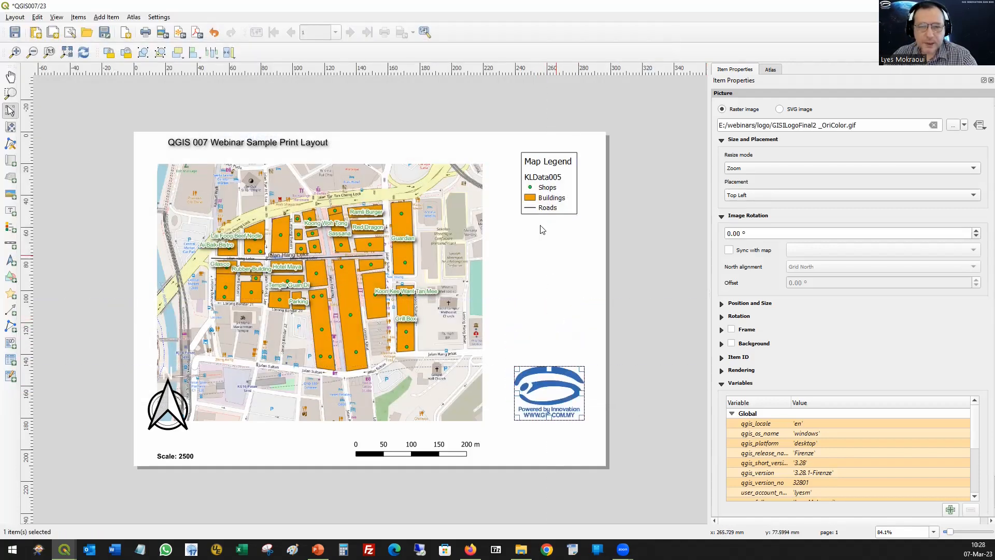
Step: Enlarge the legend box to about 54 mm wide and 51 mm high, and align its top edge with the map's top edge
click(542, 229)
click(533, 210)
drag(521, 215, 502, 233)
drag(574, 193, 587, 194)
click(563, 273)
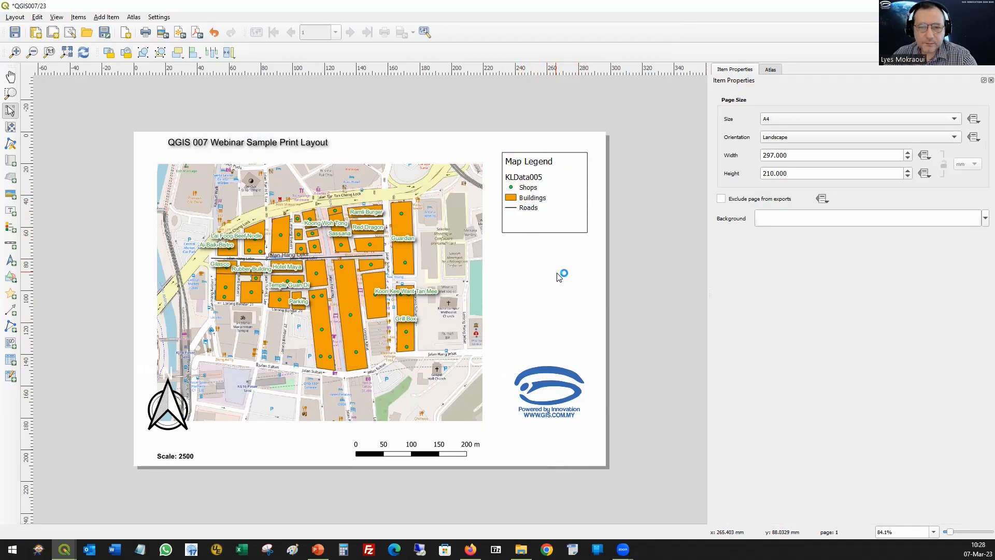
drag(533, 200, 533, 211)
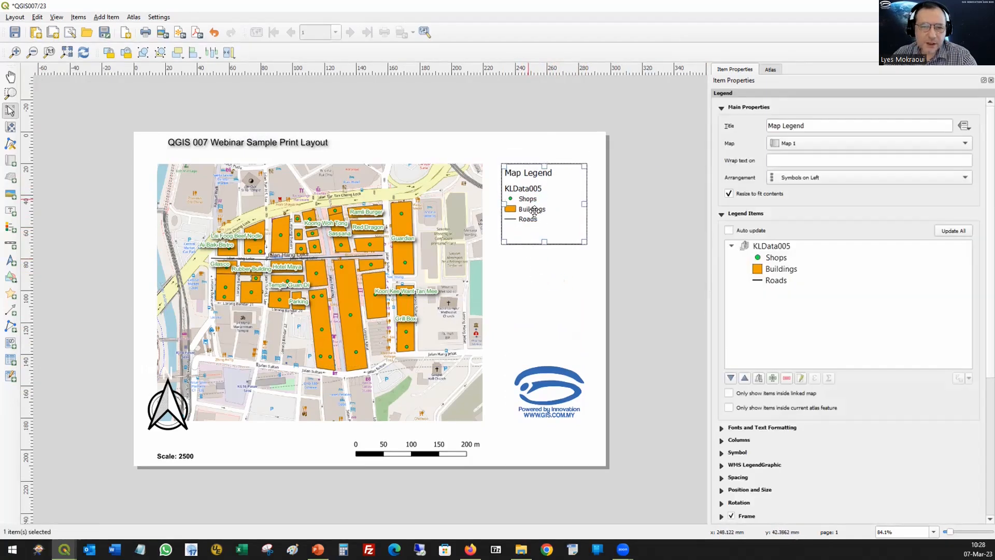
click(554, 289)
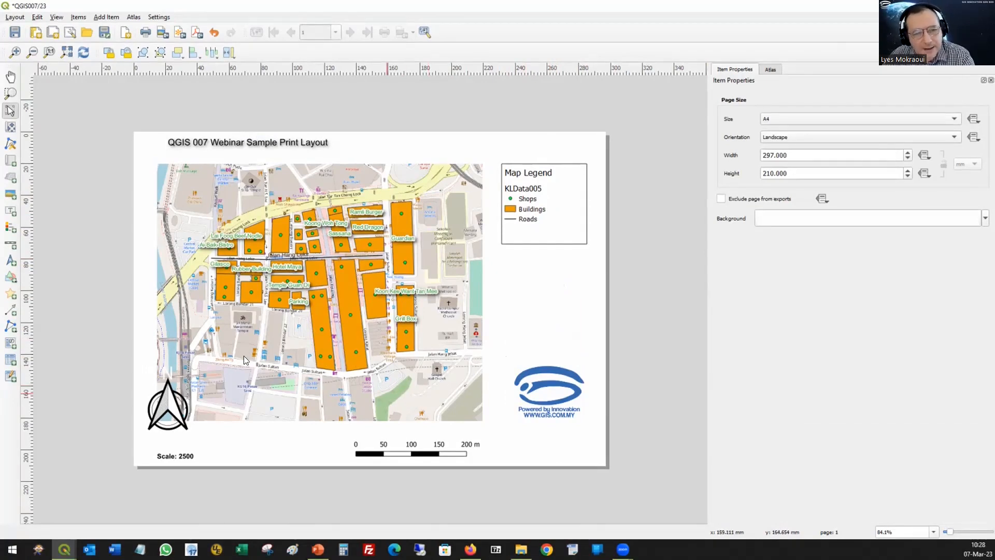
Step: Enable a frame around the main map and deselect it
click(177, 178)
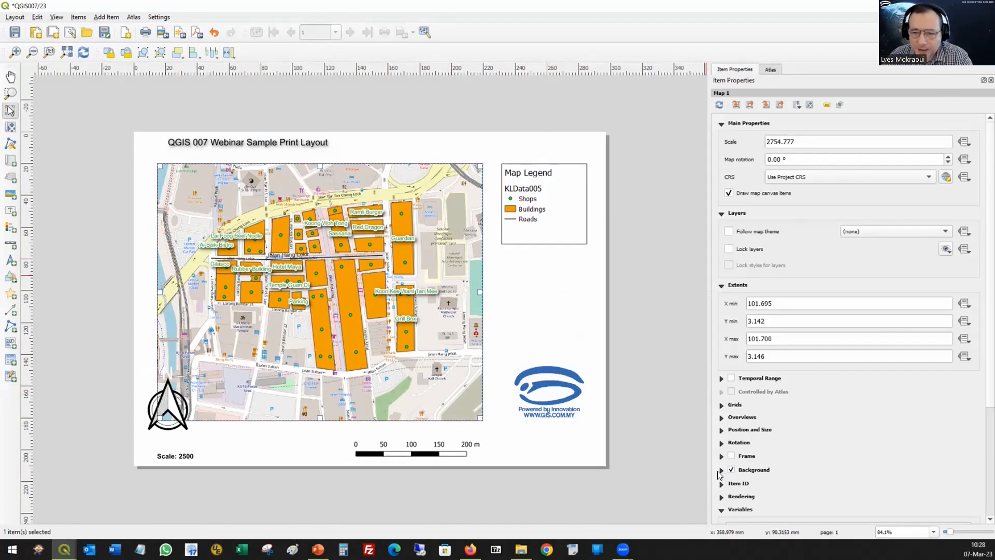
click(731, 456)
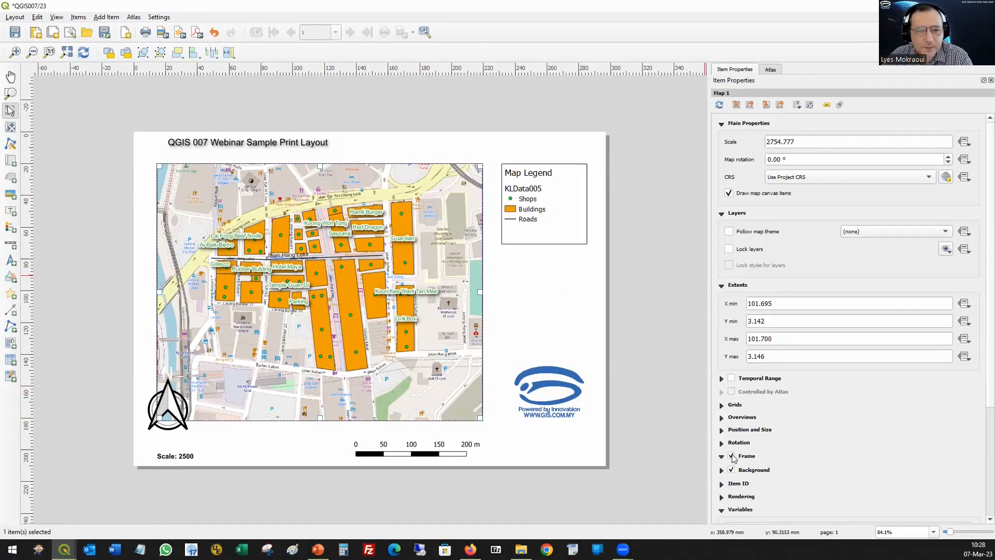
click(561, 296)
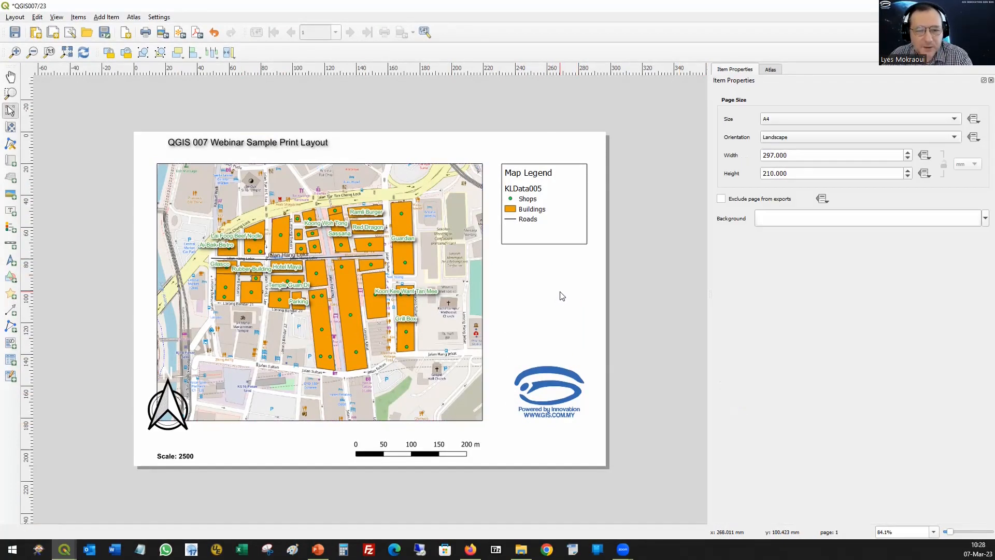
Step: Add a new grid to the main map
click(466, 296)
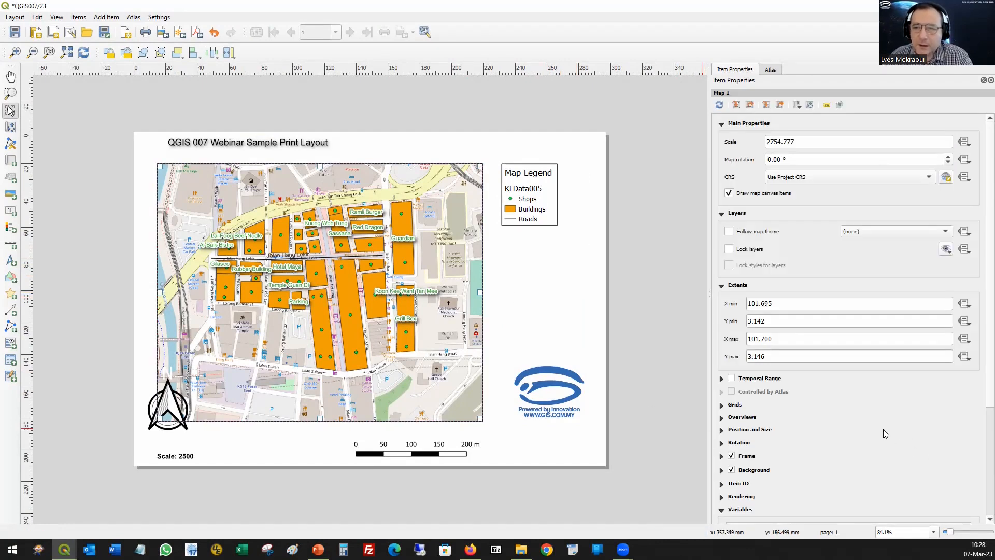
scroll(856, 416, down, 1)
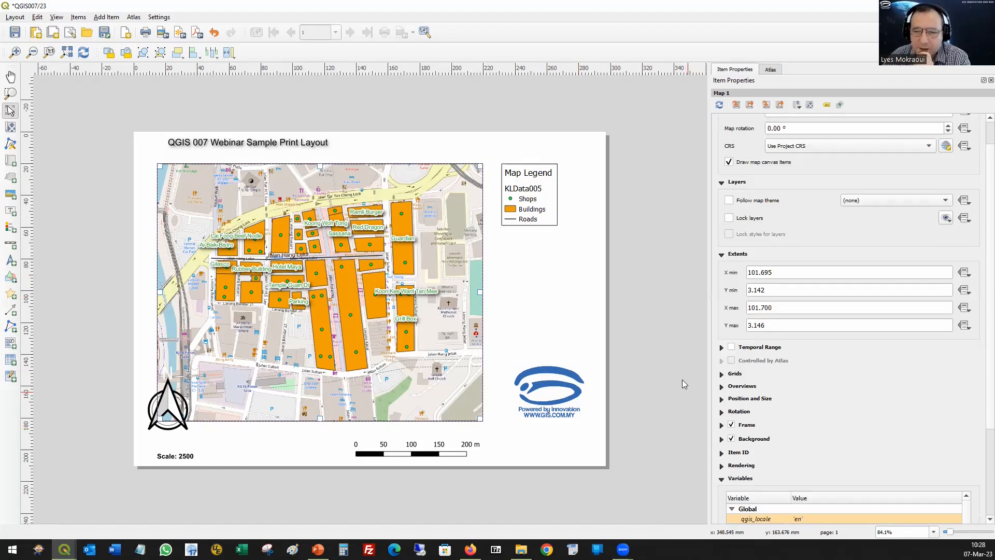
click(721, 374)
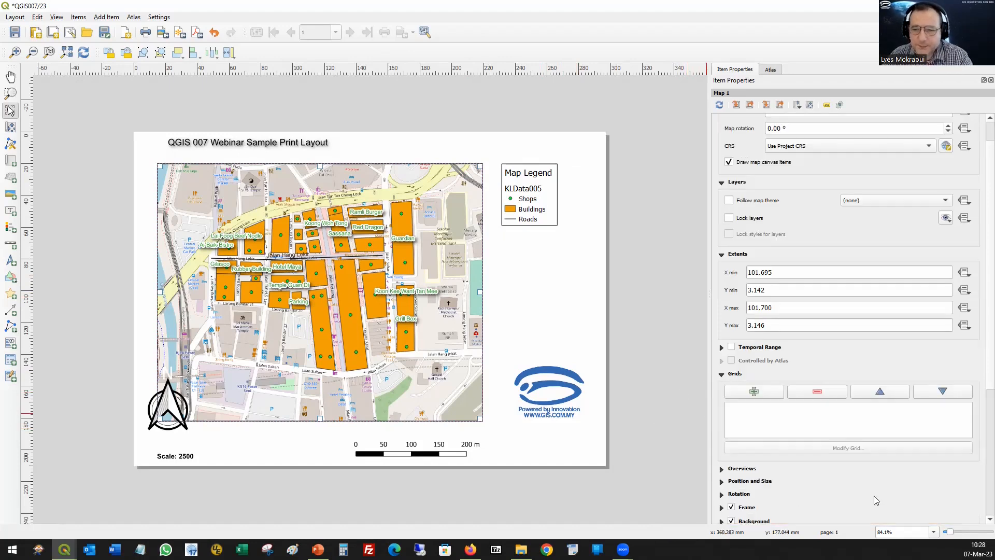
click(757, 392)
click(743, 410)
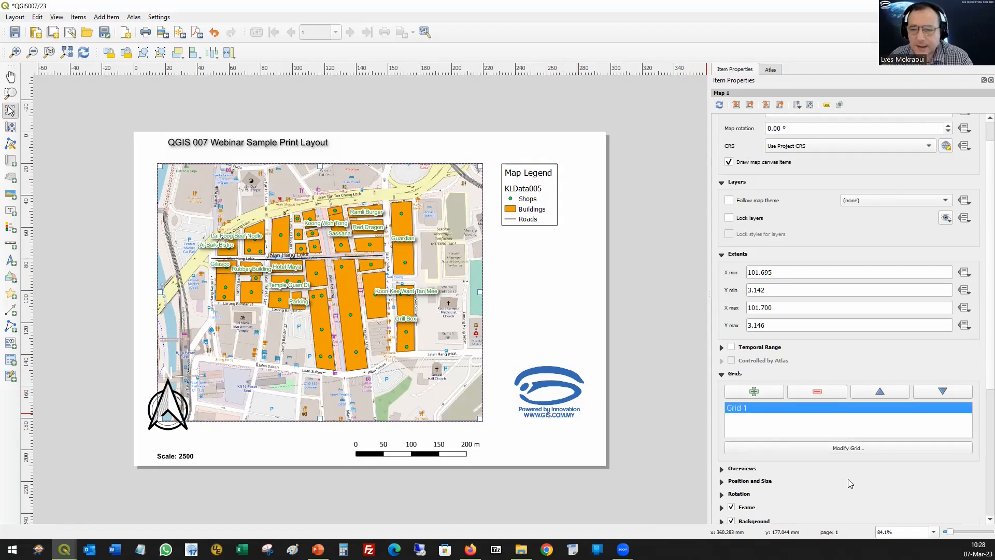
Step: Modify the map's new grid, setting its X and Y intervals to 25 map units
scroll(850, 482, down, 1)
scroll(871, 419, down, 1)
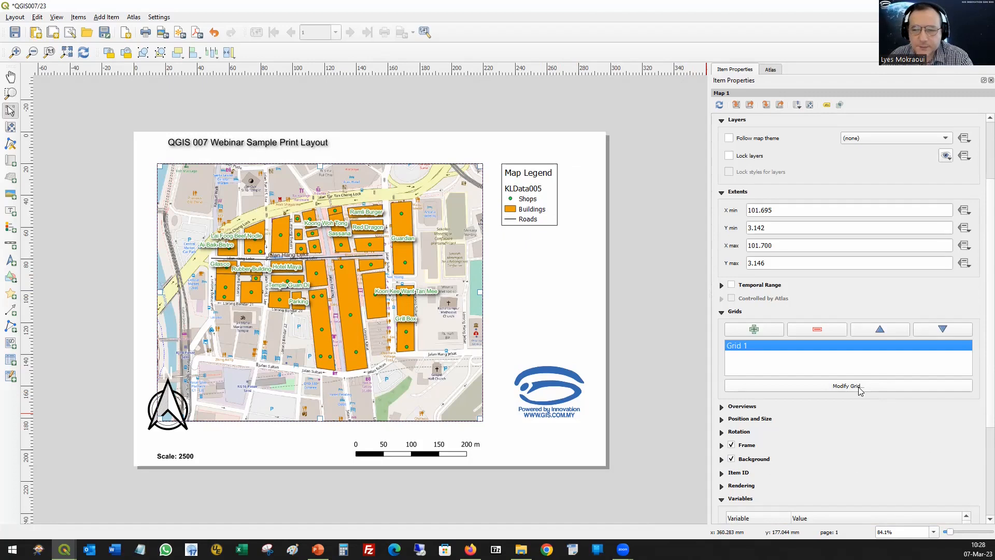
click(861, 390)
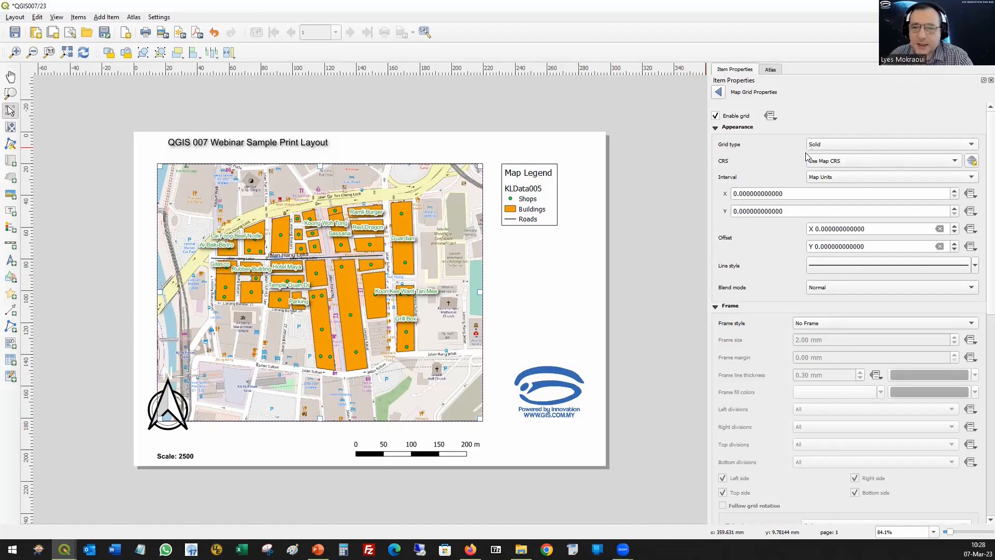
click(697, 186)
text(25)
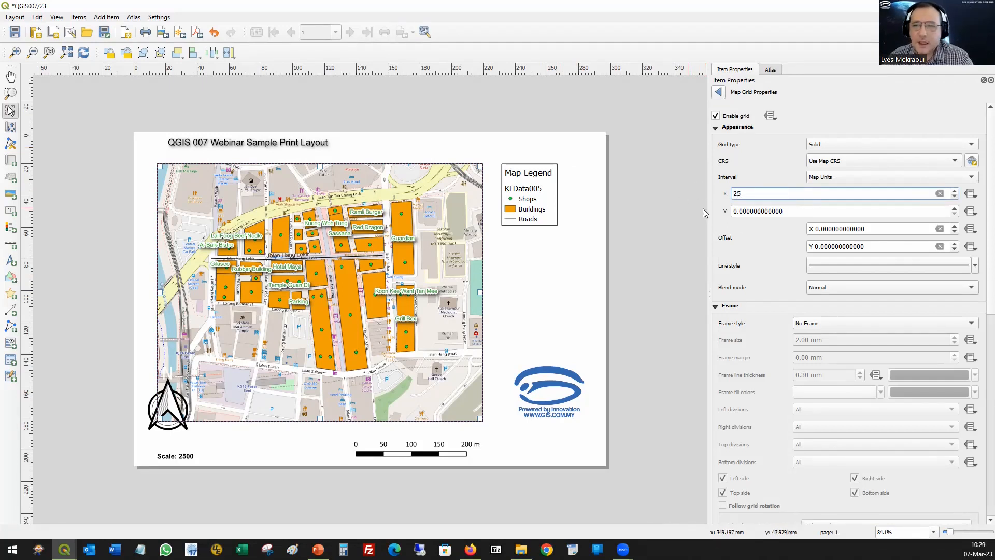
click(792, 210)
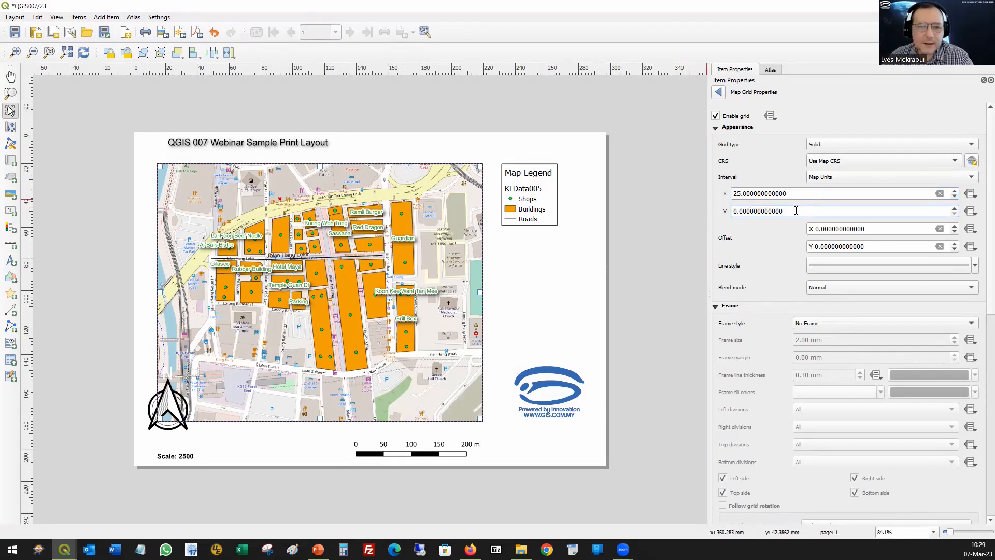
drag(800, 212, 706, 215)
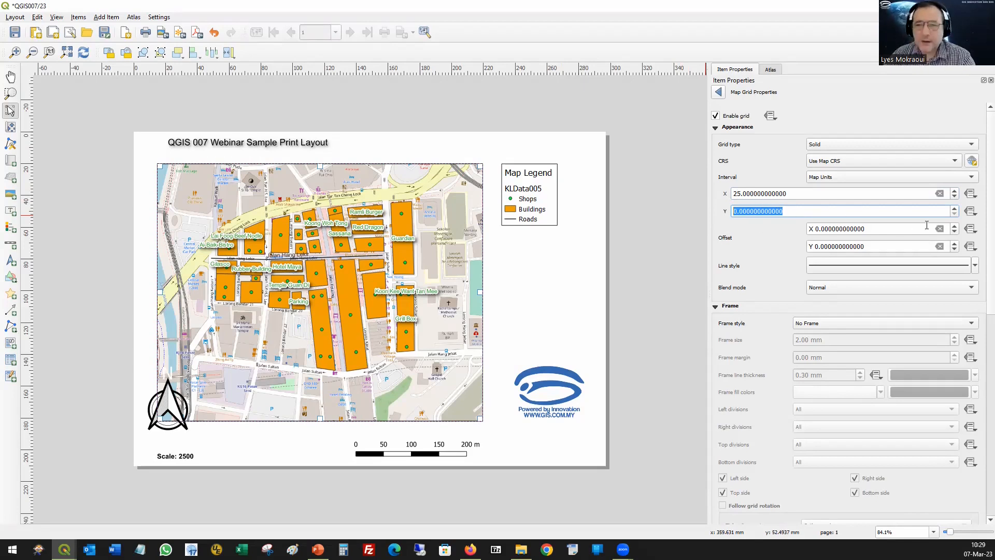
text(25)
click(805, 193)
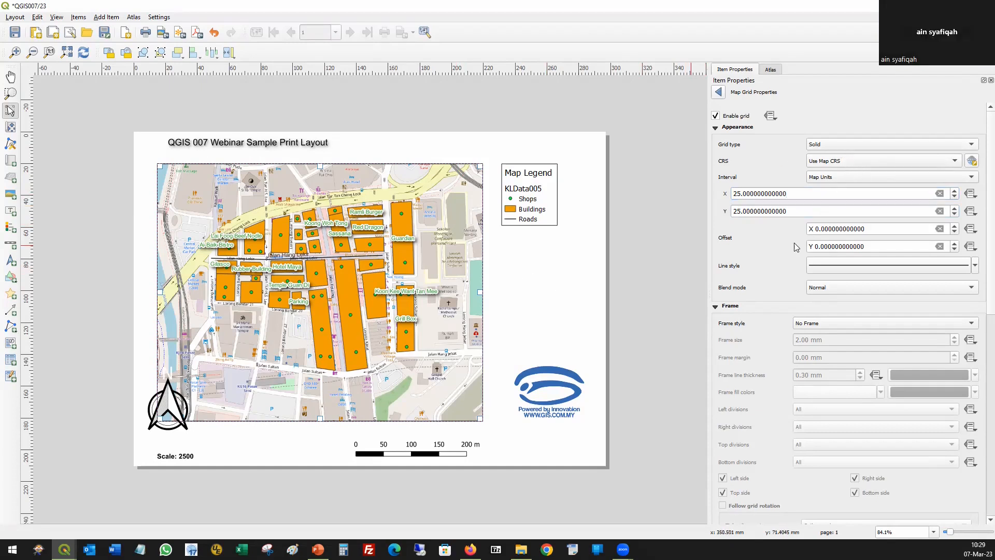
Step: Set the grid's line style to the dash black preset and return to the grid properties
click(962, 268)
click(758, 310)
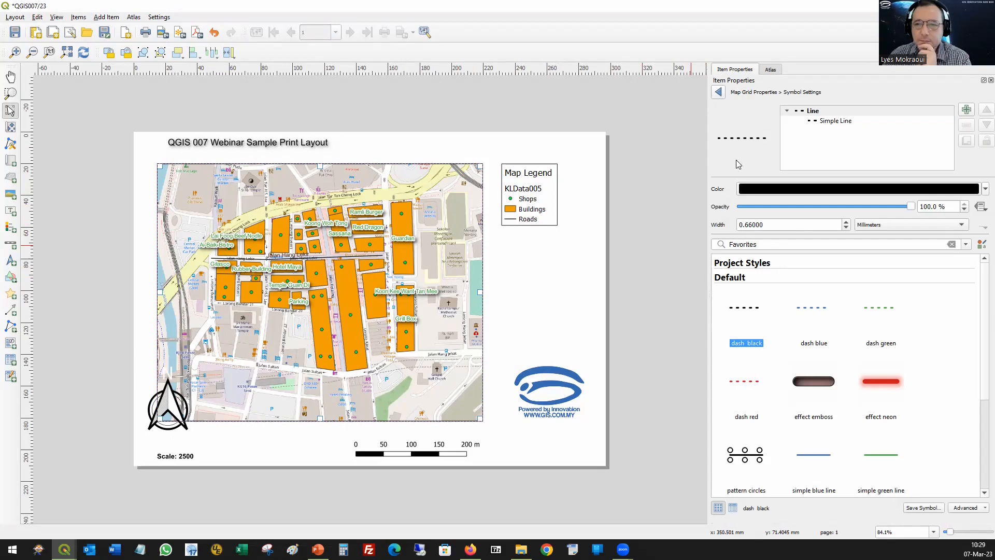
click(718, 92)
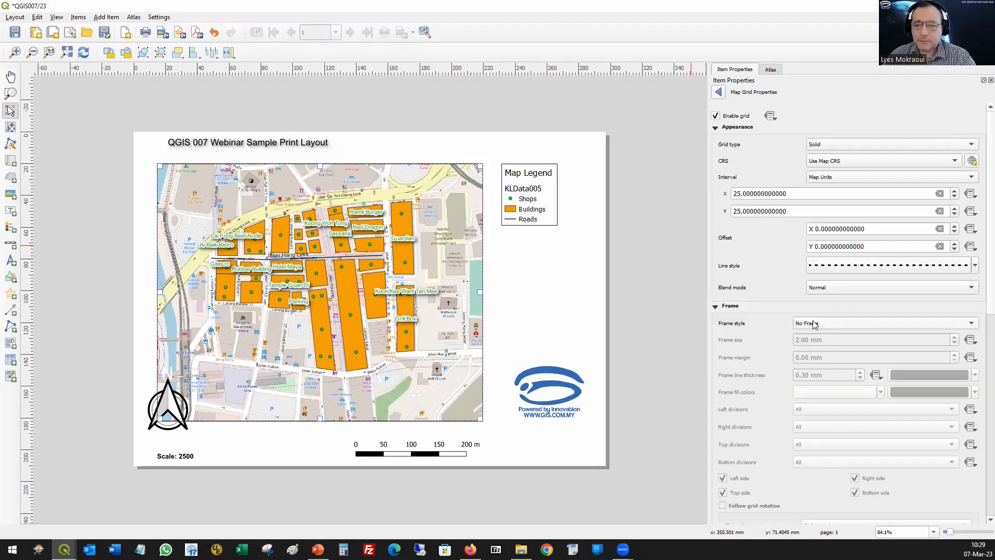
scroll(755, 357, down, 2)
scroll(772, 332, up, 2)
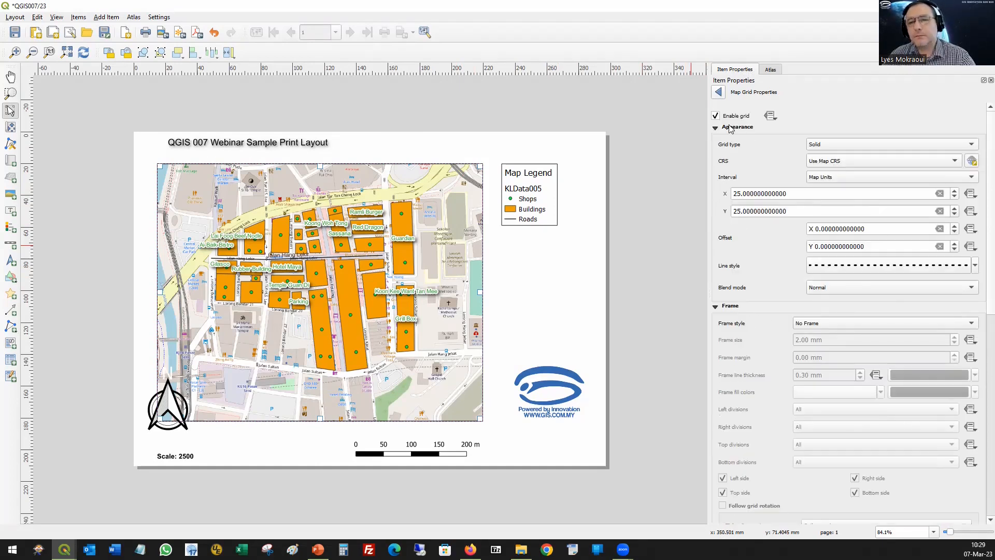
click(771, 116)
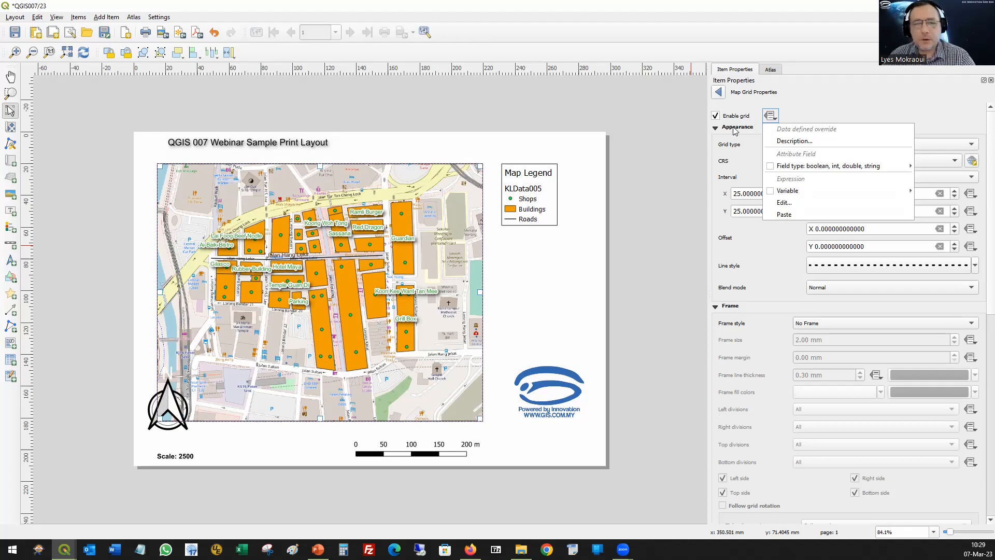
click(351, 197)
click(519, 288)
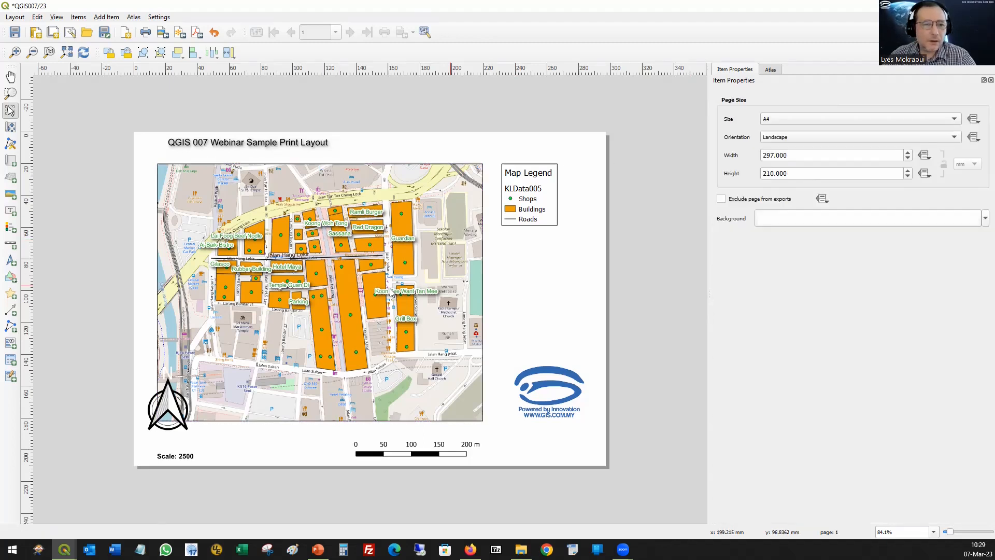
Step: Move the main map slightly lower on the page, leaving more space beneath the title
mouse_move(391, 290)
mouse_down()
mouse_move(390, 272)
mouse_move(391, 286)
mouse_up()
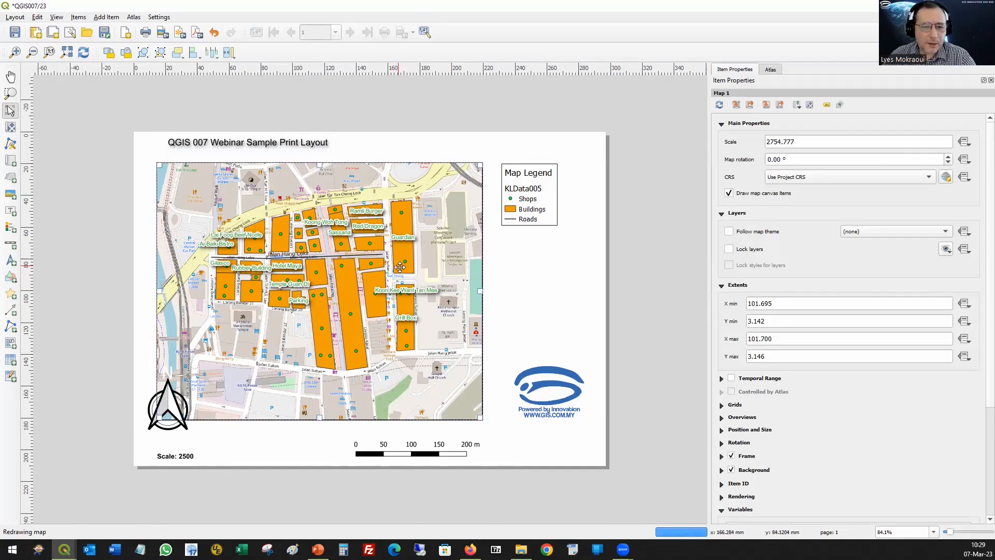
drag(430, 254, 430, 265)
click(523, 270)
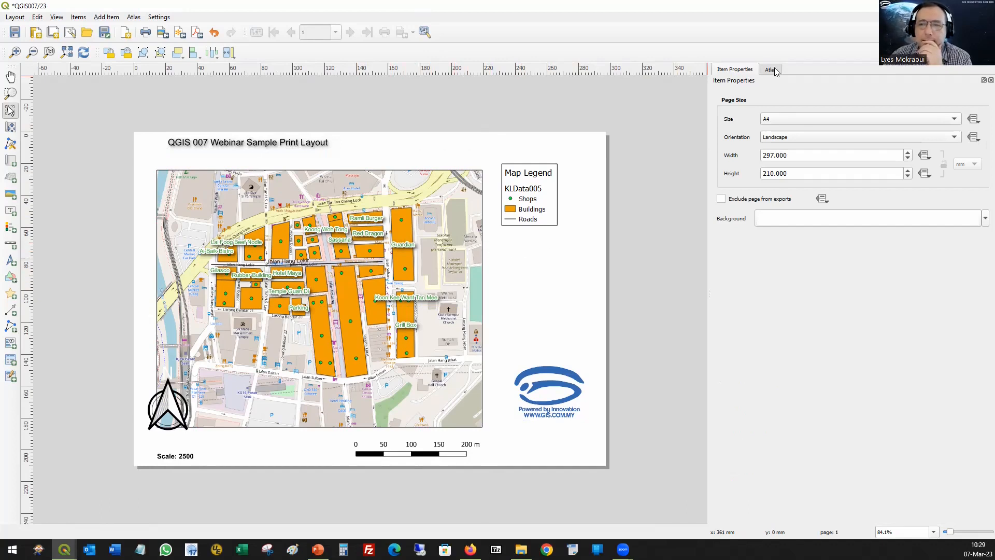
Step: Reopen the main map's Grid 1 properties and set the grid interval unit to Centimeters
click(454, 203)
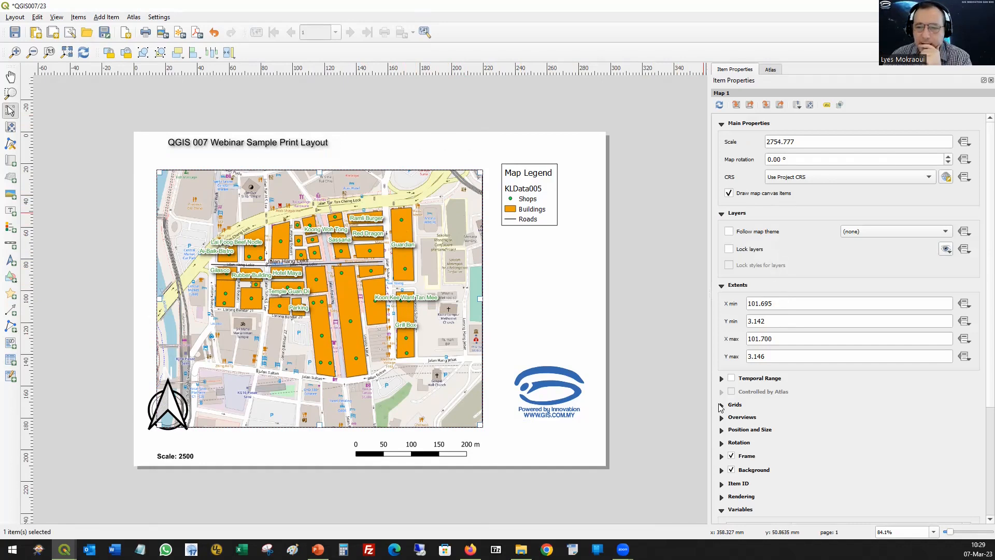
click(722, 406)
click(743, 444)
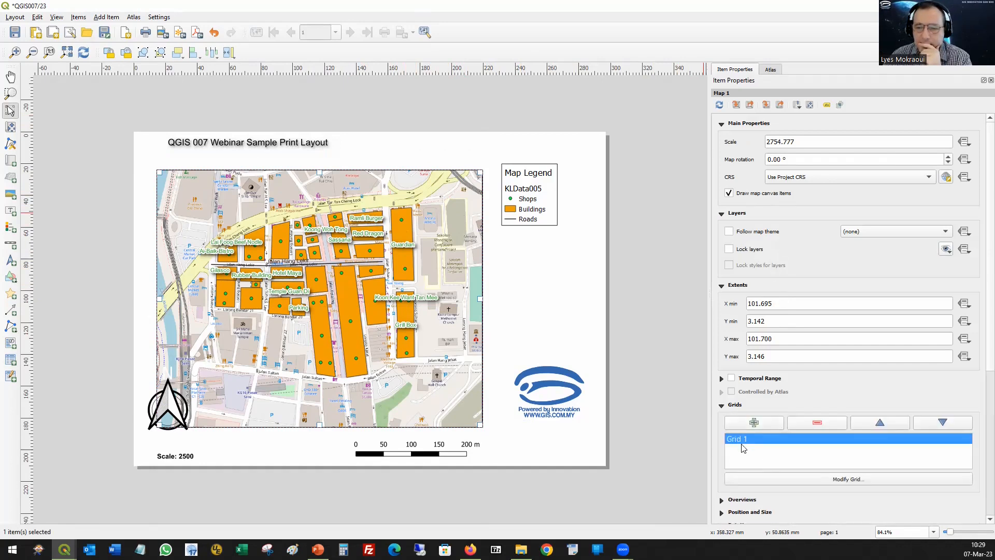
scroll(808, 490, down, 2)
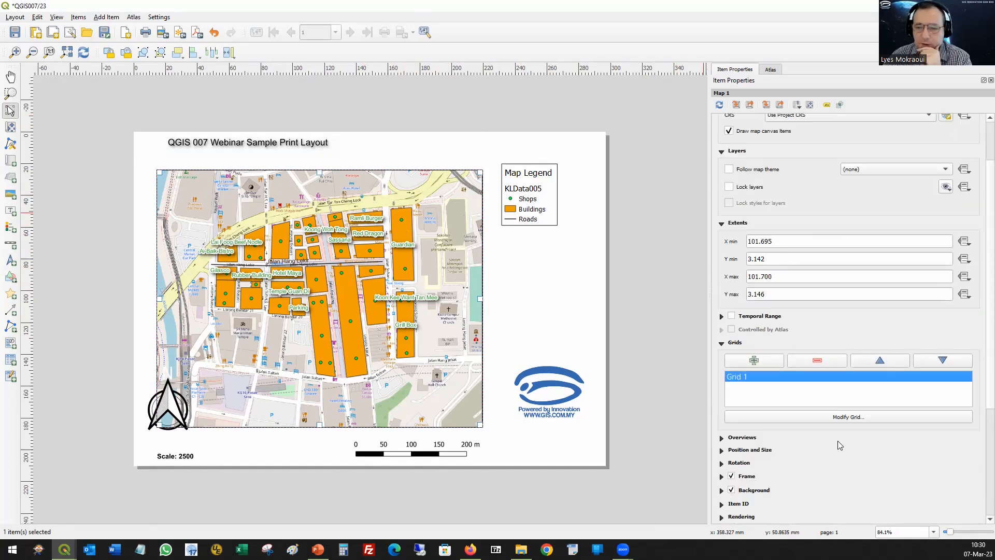
click(846, 417)
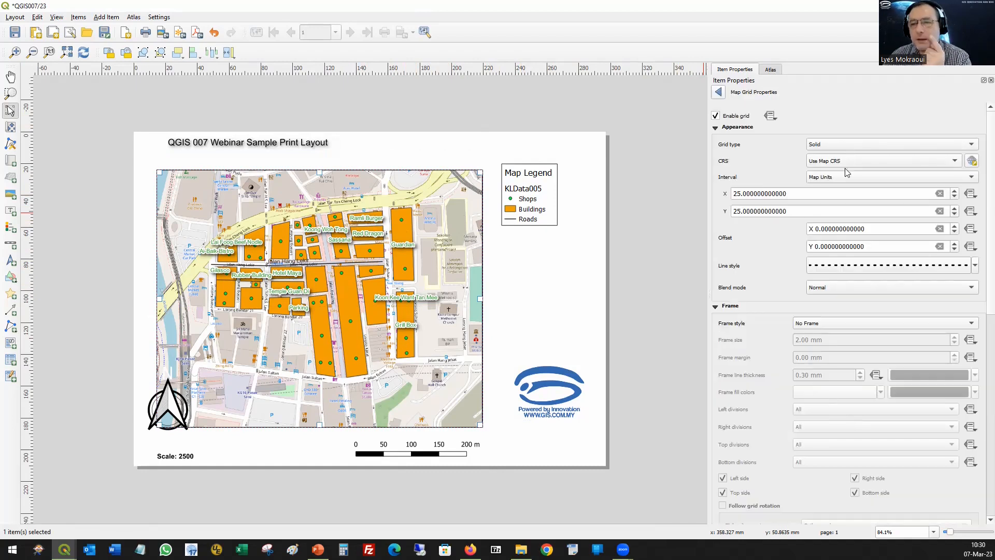
click(865, 176)
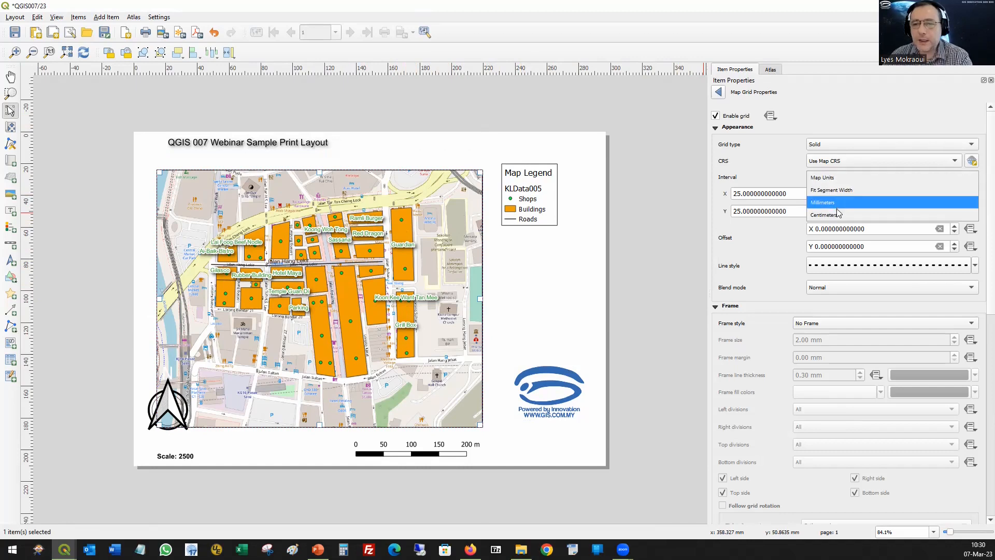
click(837, 213)
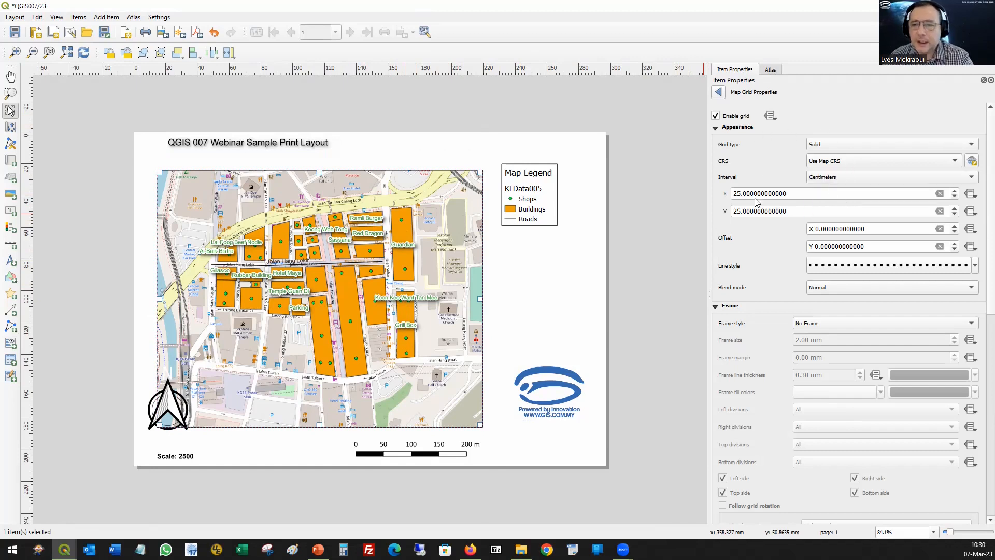
click(796, 193)
drag(796, 194, 712, 197)
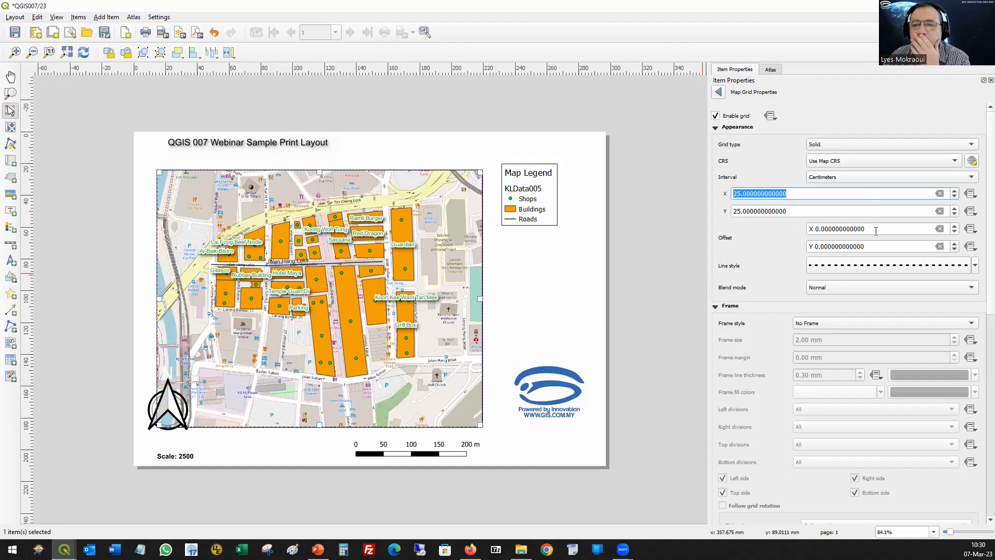
click(830, 287)
click(743, 303)
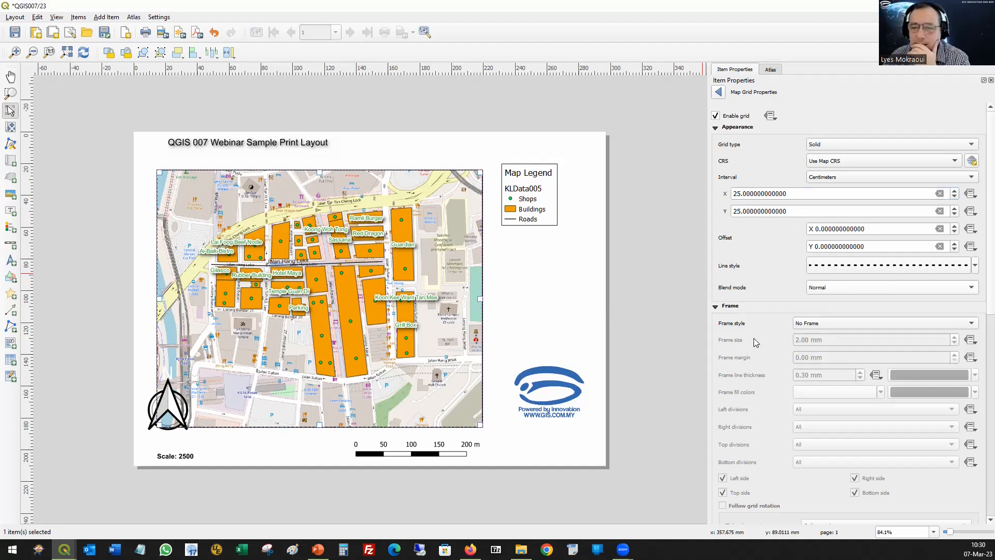
scroll(754, 337, down, 2)
scroll(753, 234, up, 2)
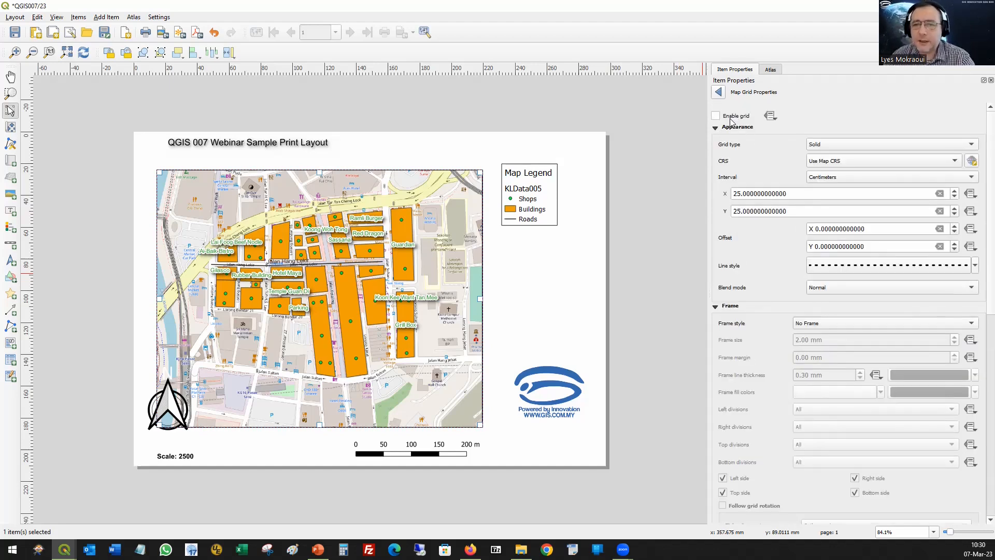
Step: Try to set the main map's grid type to Markers, and deselect the map
click(846, 148)
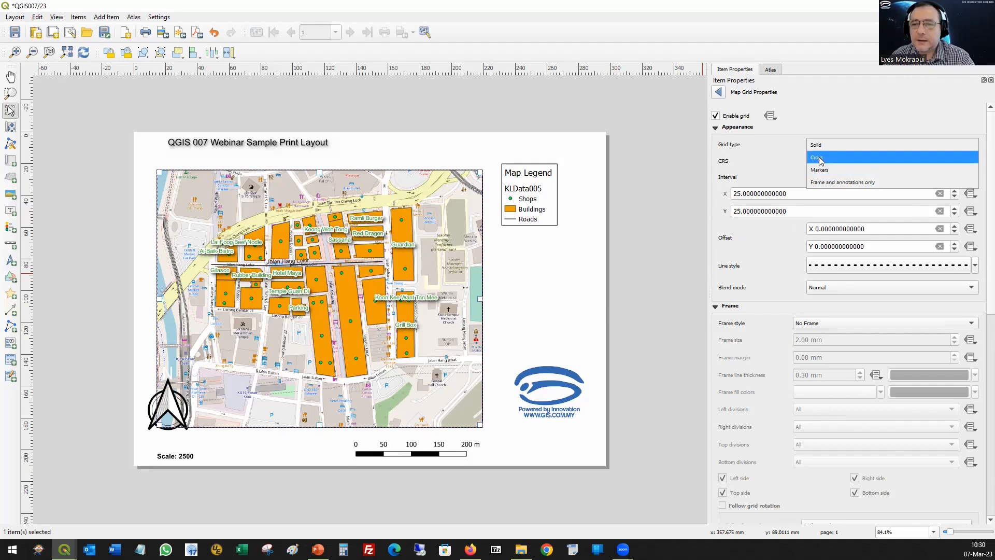
click(823, 171)
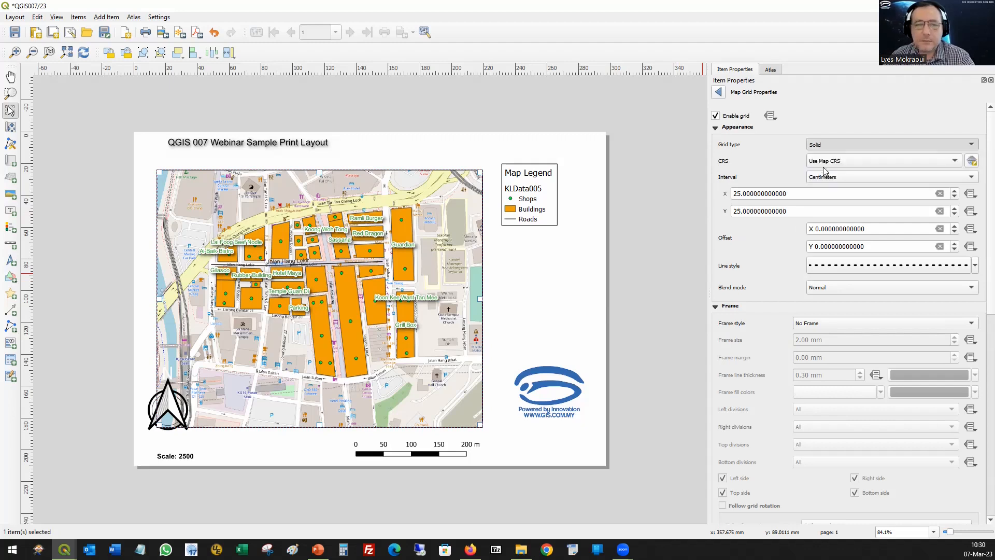
click(514, 307)
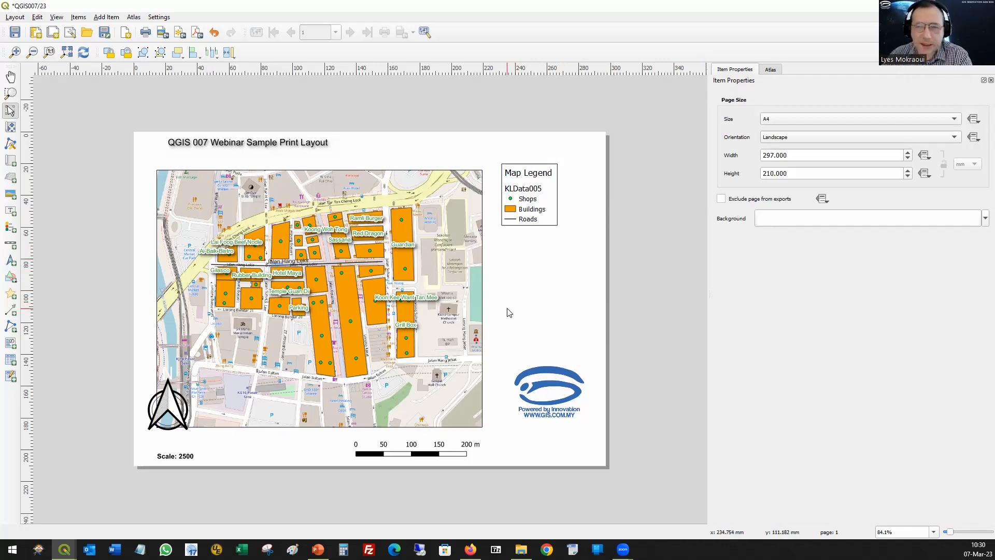
click(774, 71)
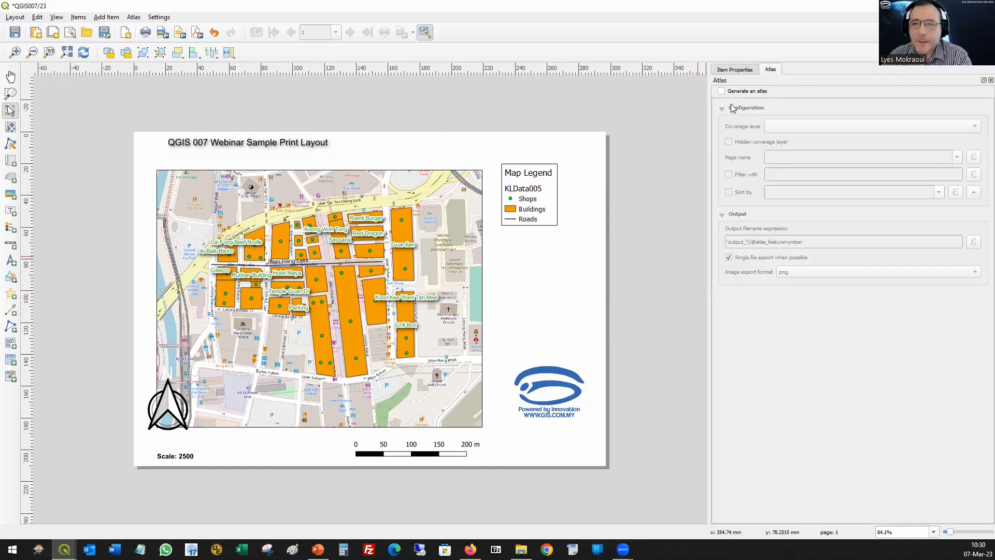
click(730, 71)
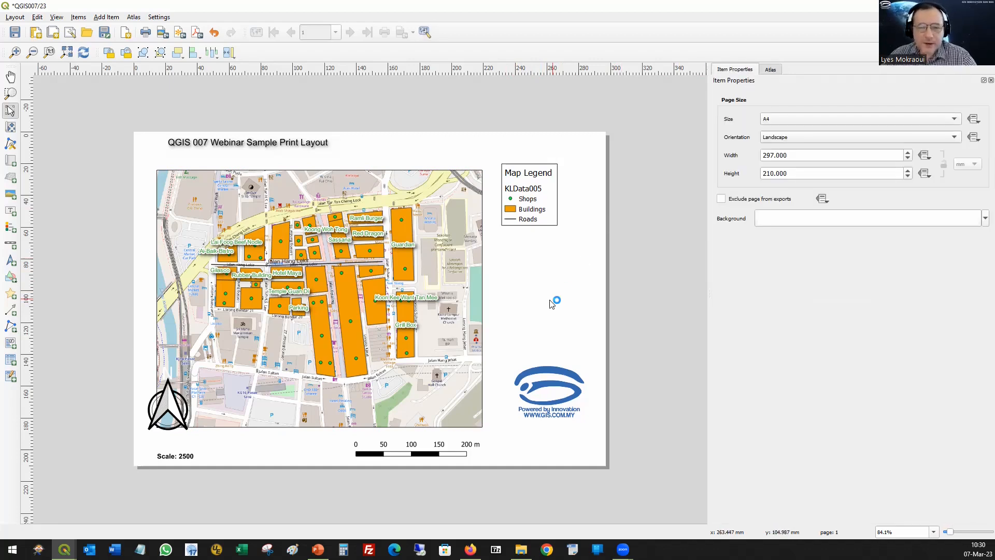
Step: Align the legend with the main map's upper edge and enlarge it to about 45 by 42 mm
drag(527, 205, 574, 248)
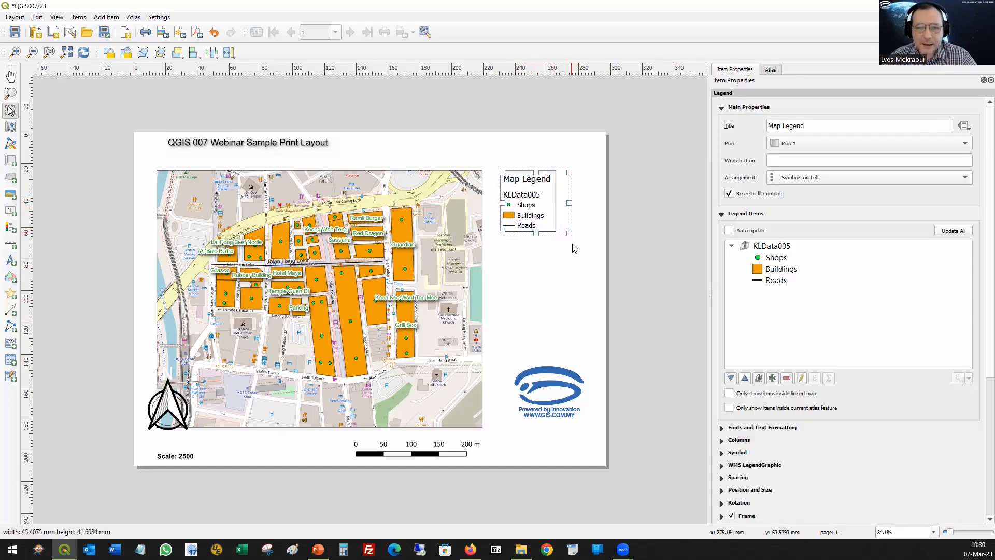
click(576, 307)
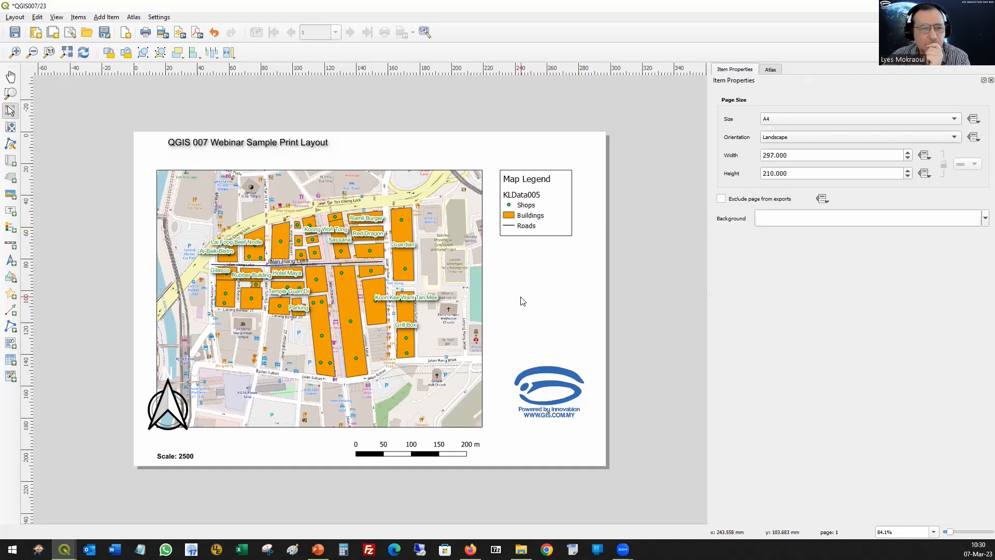
click(10, 194)
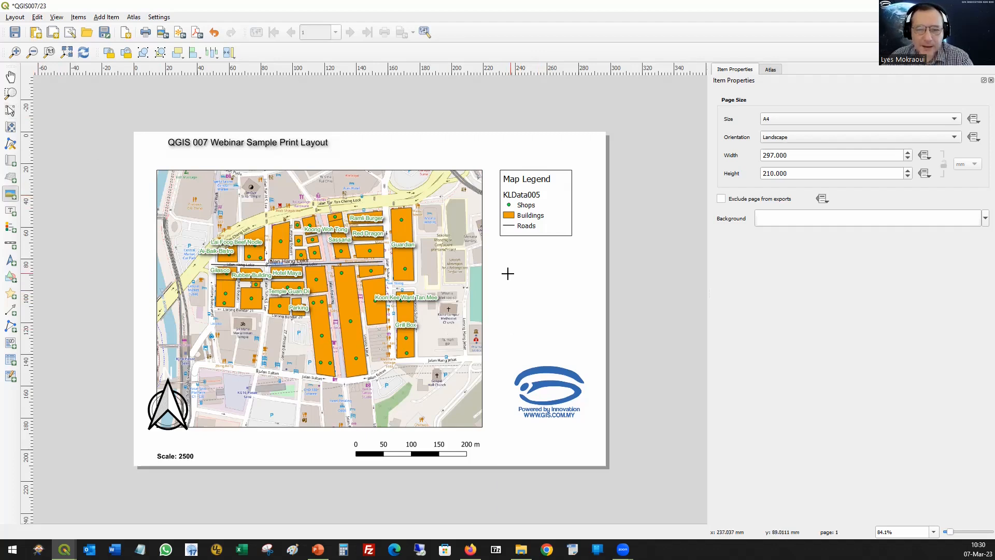
drag(500, 273, 582, 340)
drag(604, 376, 601, 404)
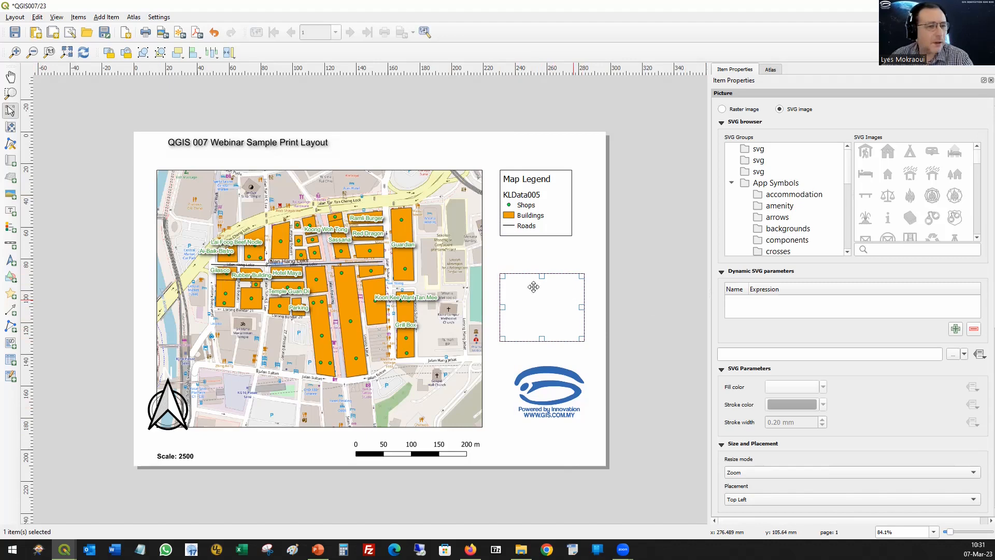
key(Delete)
Step: Add a second, smaller map in the empty space between the legend and the logo
click(12, 160)
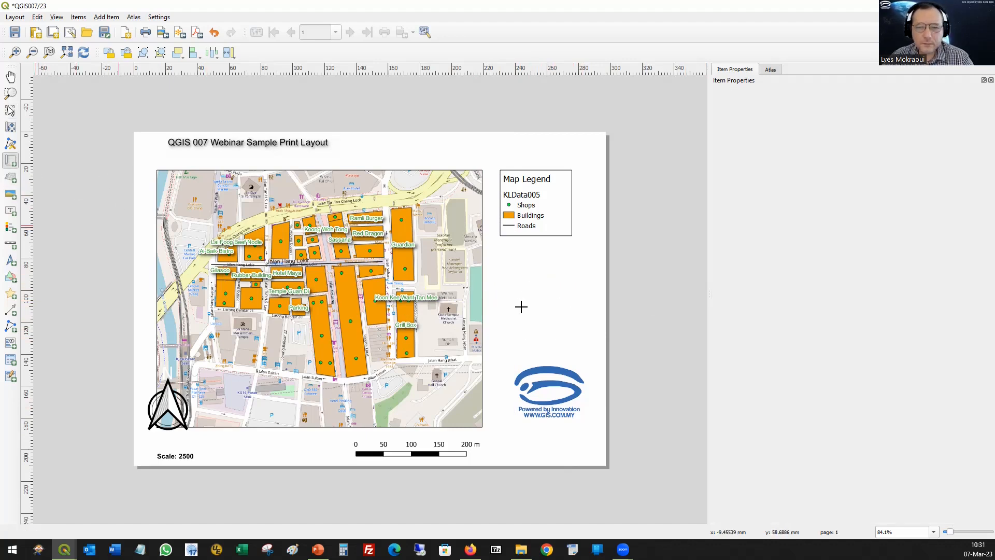
drag(500, 271, 591, 344)
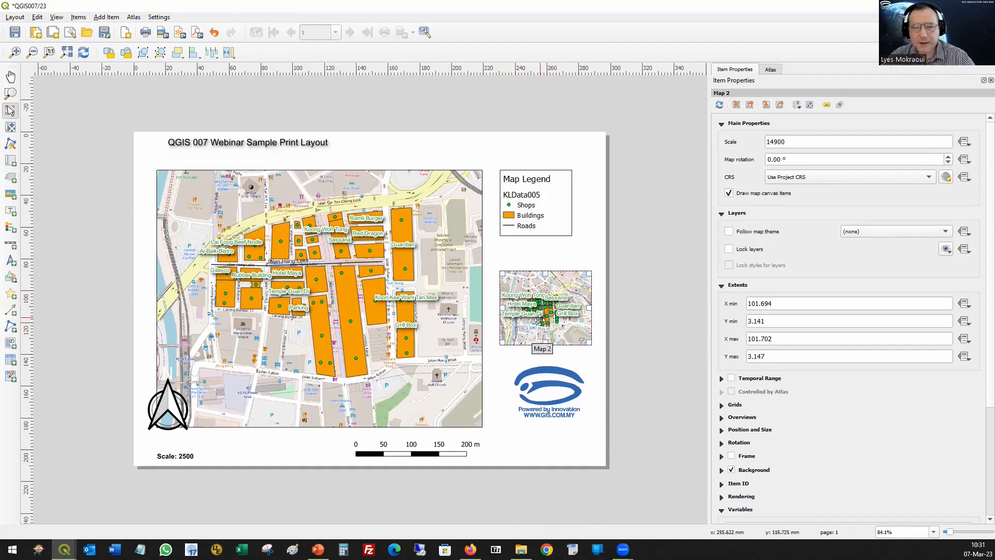
Step: Zoom out the small inset map's content to a scale of 22014, keeping the layout displayed at 100%
key(ctrl+minus)
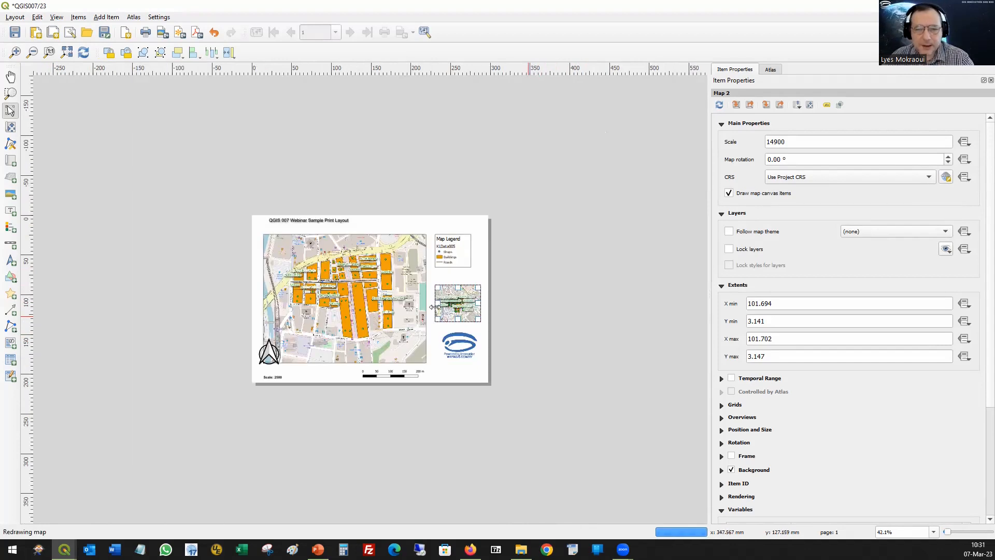
click(403, 229)
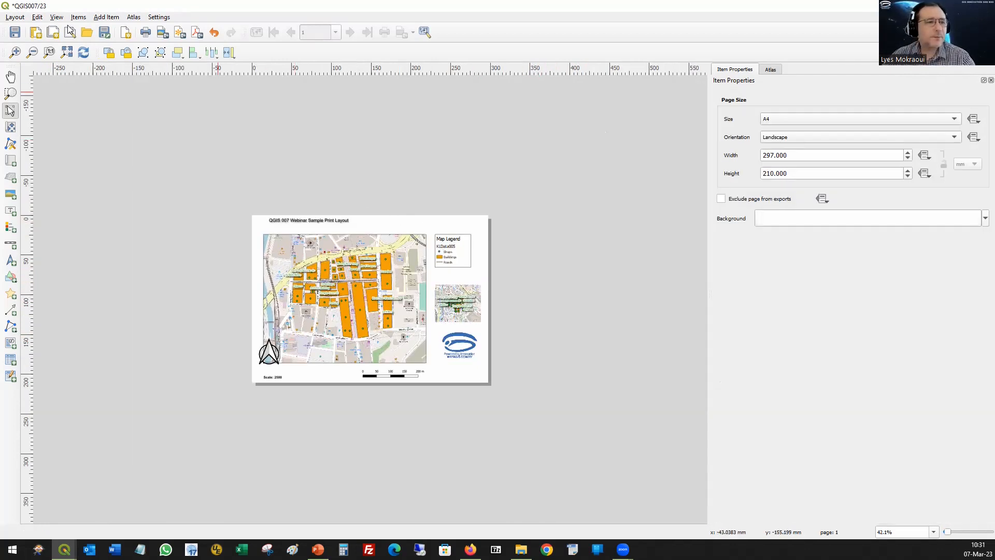
click(49, 53)
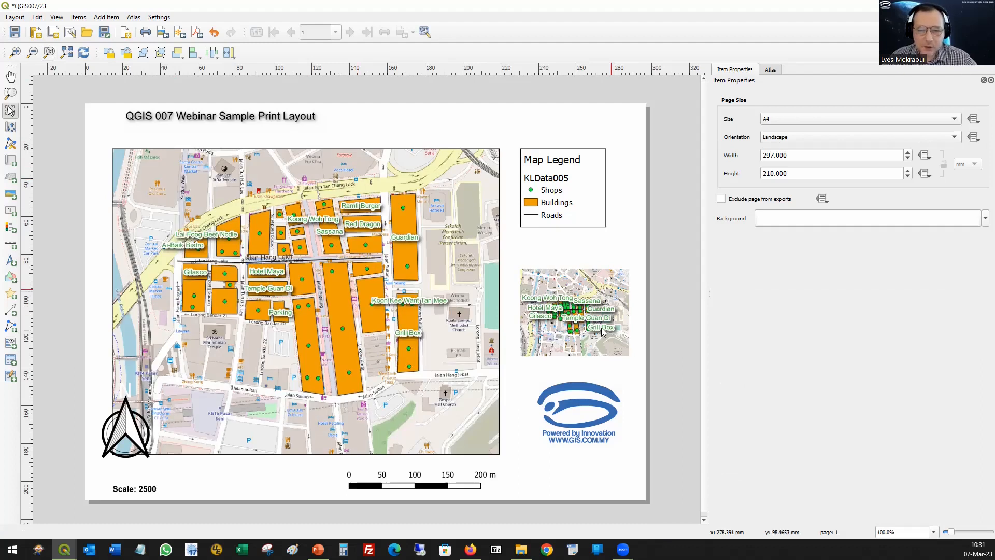
click(569, 314)
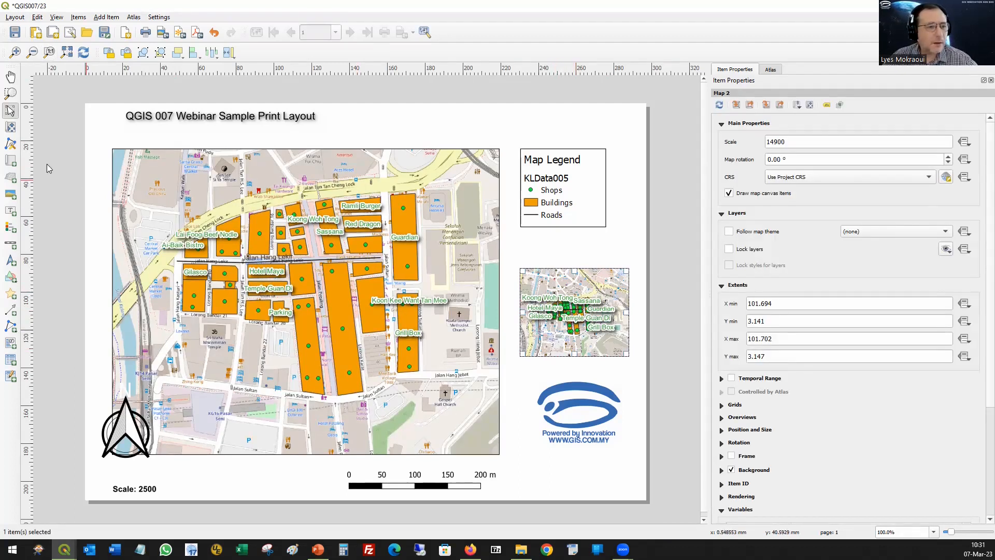
click(11, 128)
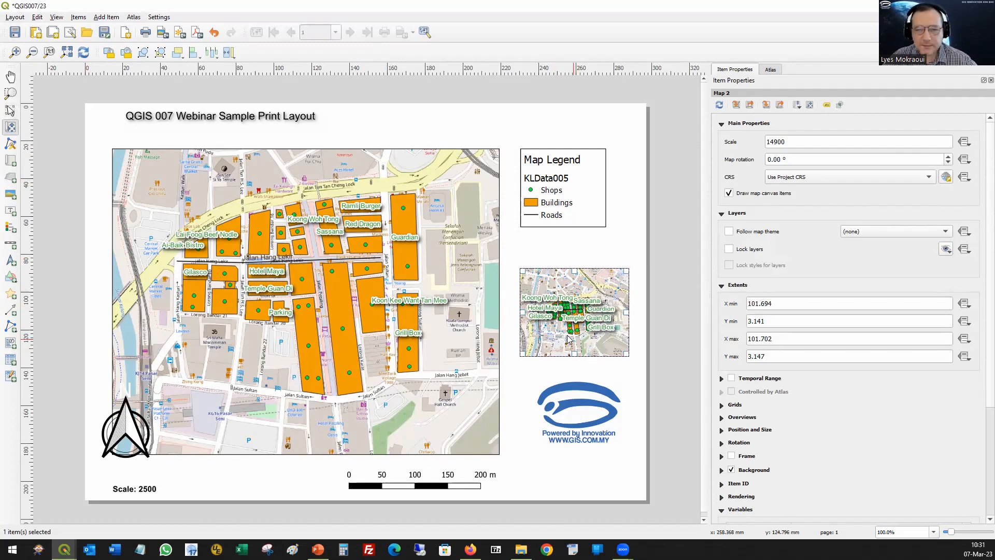
scroll(568, 340, down, 2)
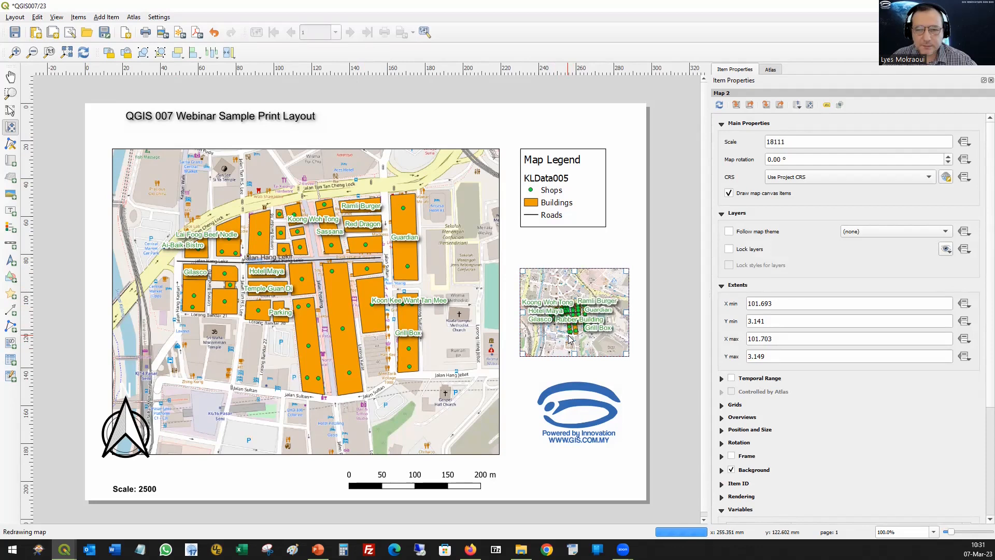
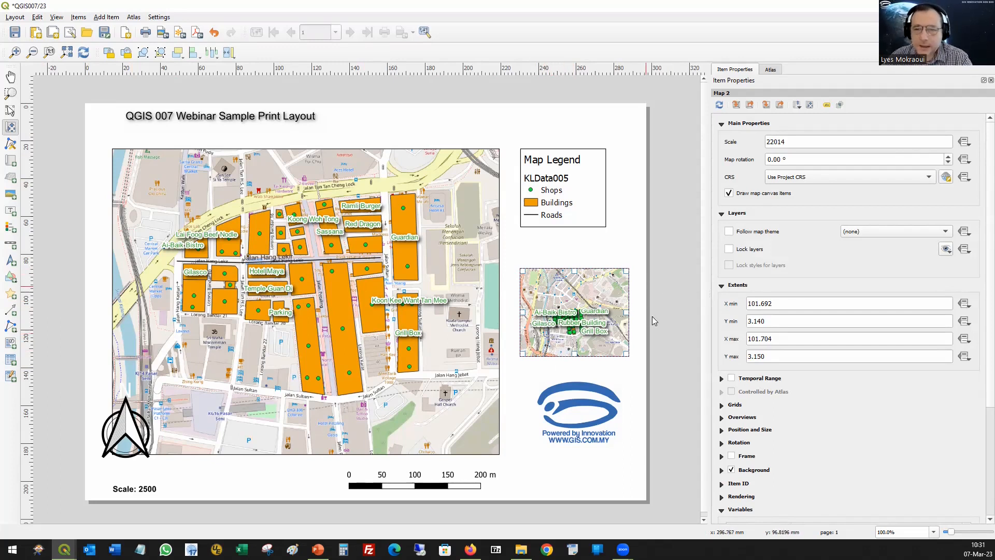
Step: Add an overview to the inset map and use Map 1 as its map frame
scroll(757, 403, down, 1)
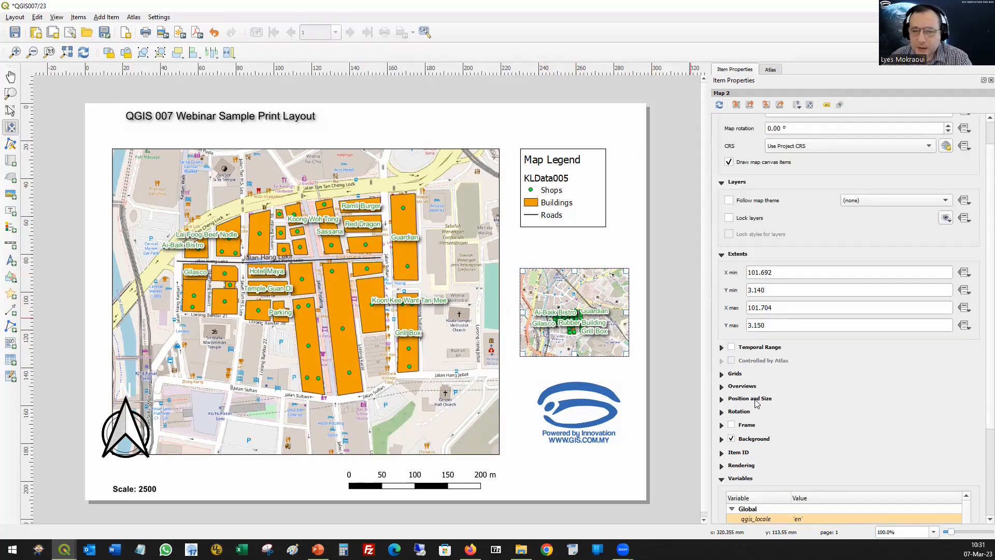
click(742, 385)
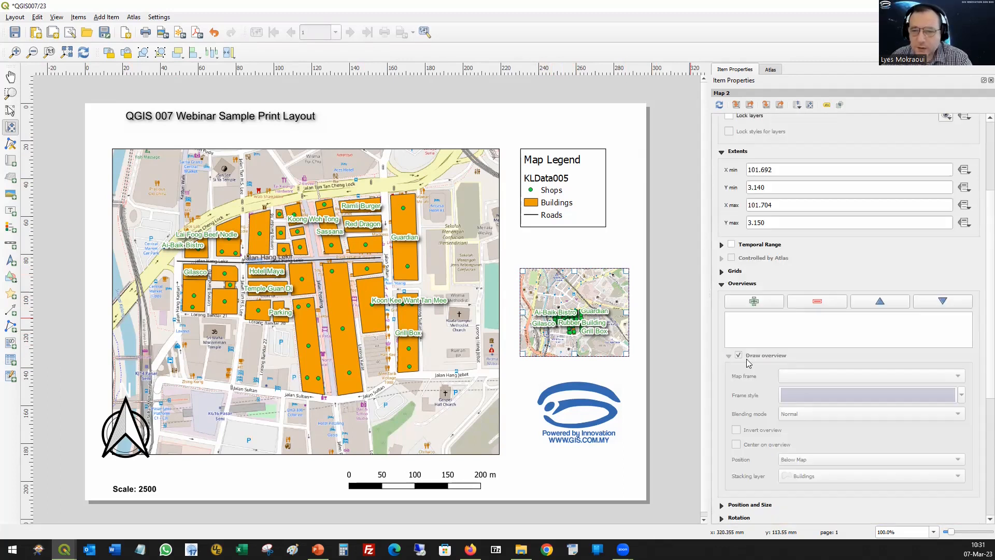
click(753, 301)
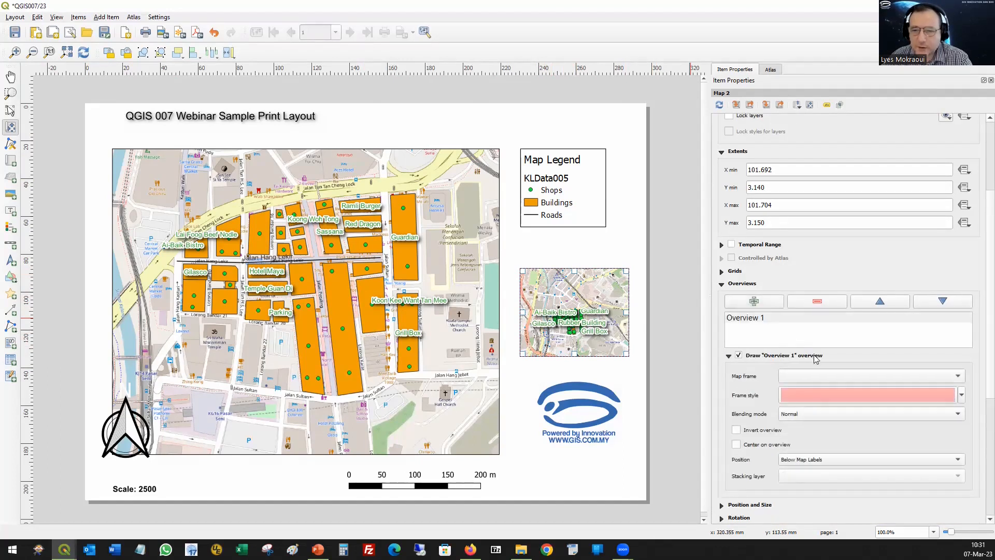
scroll(829, 358, down, 1)
click(957, 346)
click(846, 346)
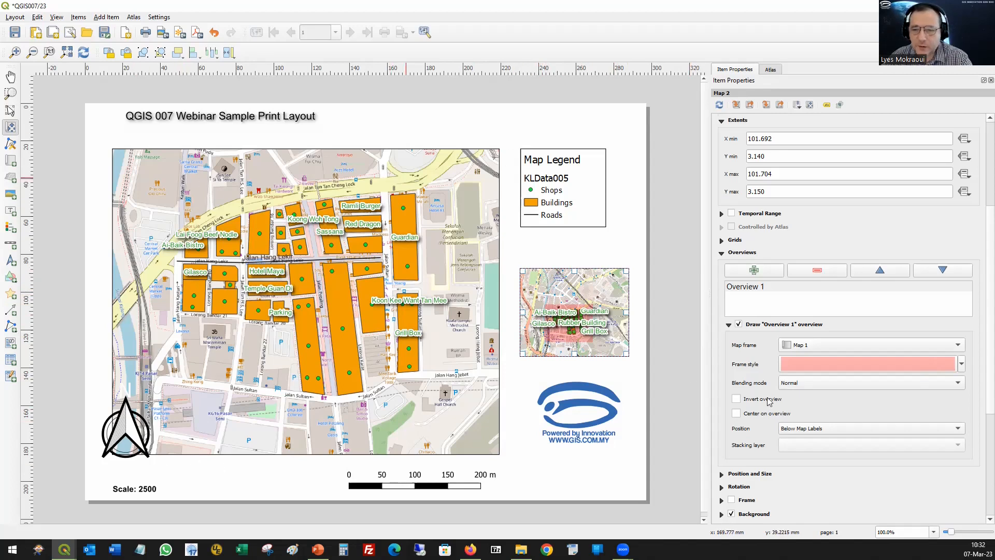
Step: Set the inset map overview's position to Below Map and lock the inset map against selection
scroll(877, 484, down, 3)
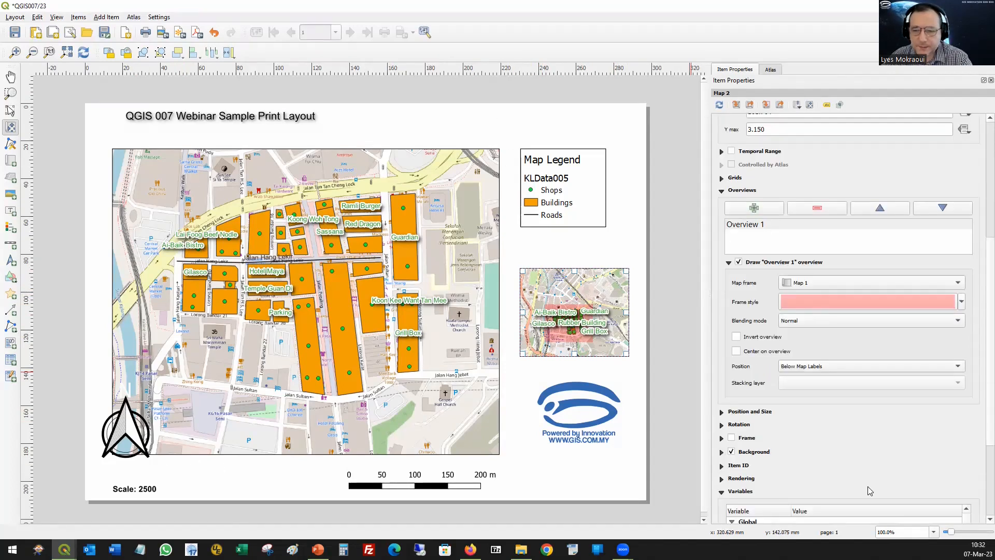
scroll(902, 399, down, 2)
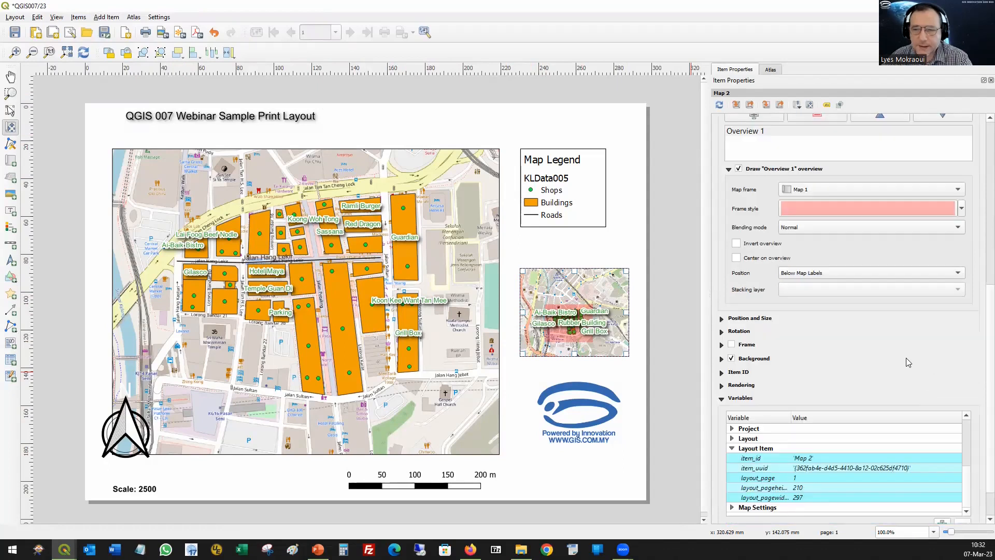
scroll(891, 394, up, 6)
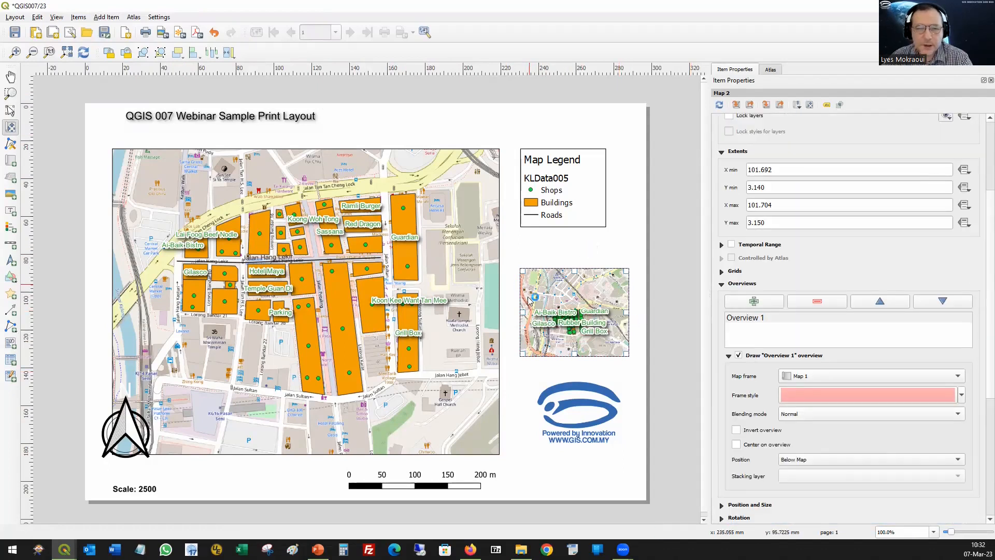
right_click(570, 305)
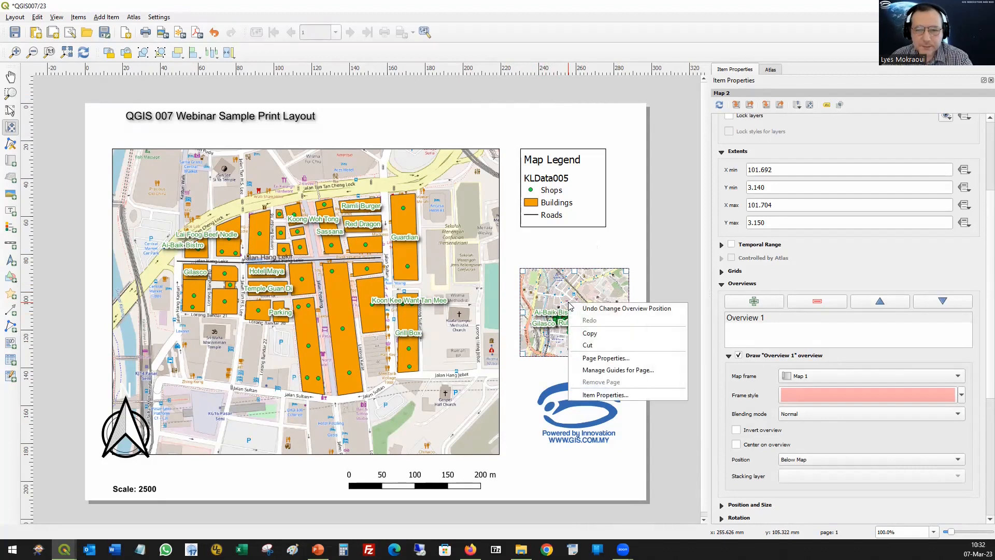
click(627, 171)
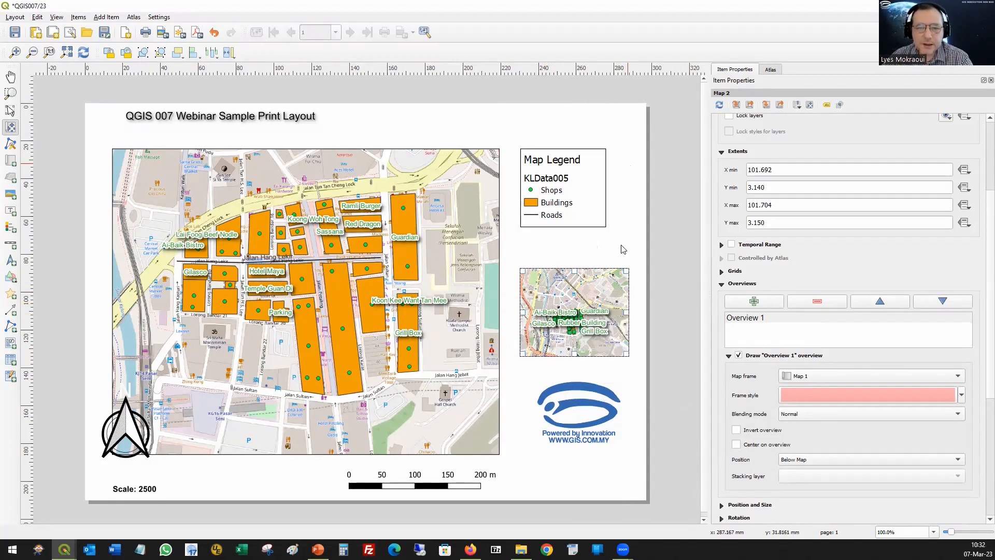
click(110, 53)
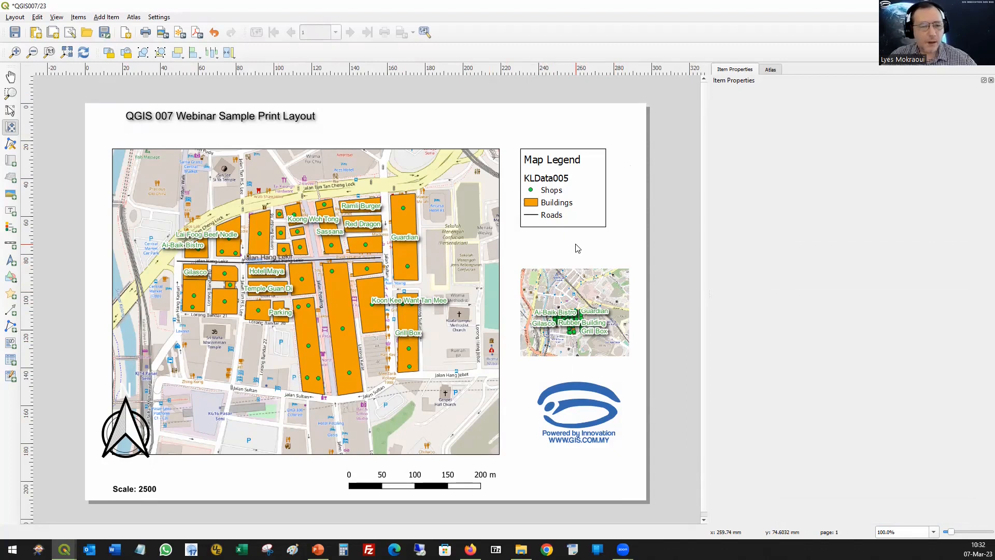
Step: Add a grid to the main map and open its properties for modification
click(474, 205)
click(12, 110)
click(183, 174)
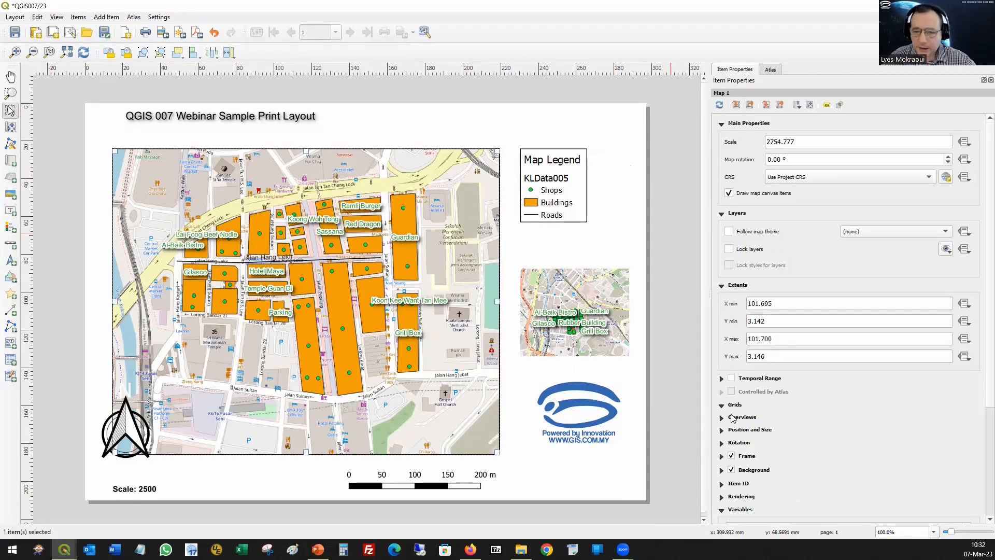
click(746, 440)
click(823, 423)
scroll(783, 437, down, 1)
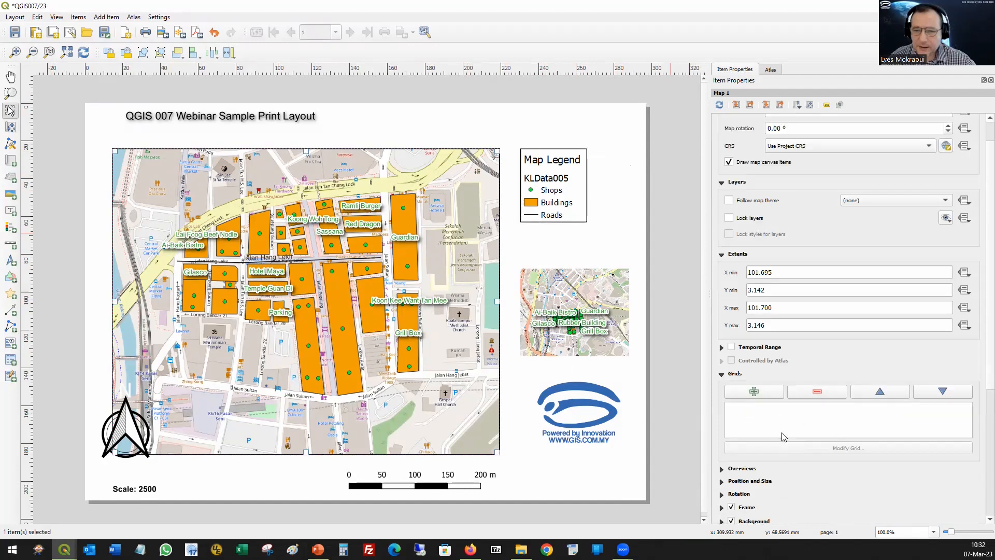
click(754, 392)
click(829, 449)
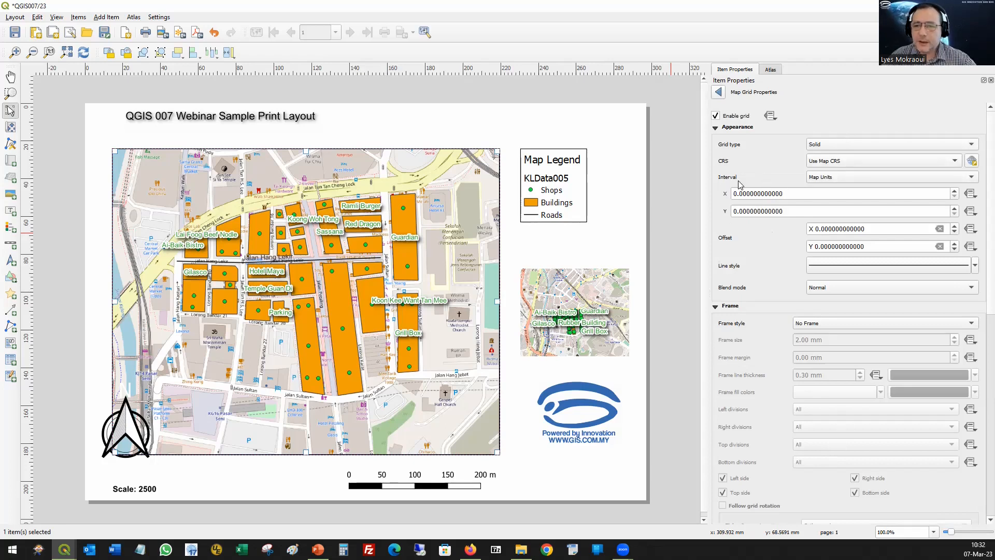
Step: Set the main map's grid interval to 25 centimeters in both X and Y
click(875, 181)
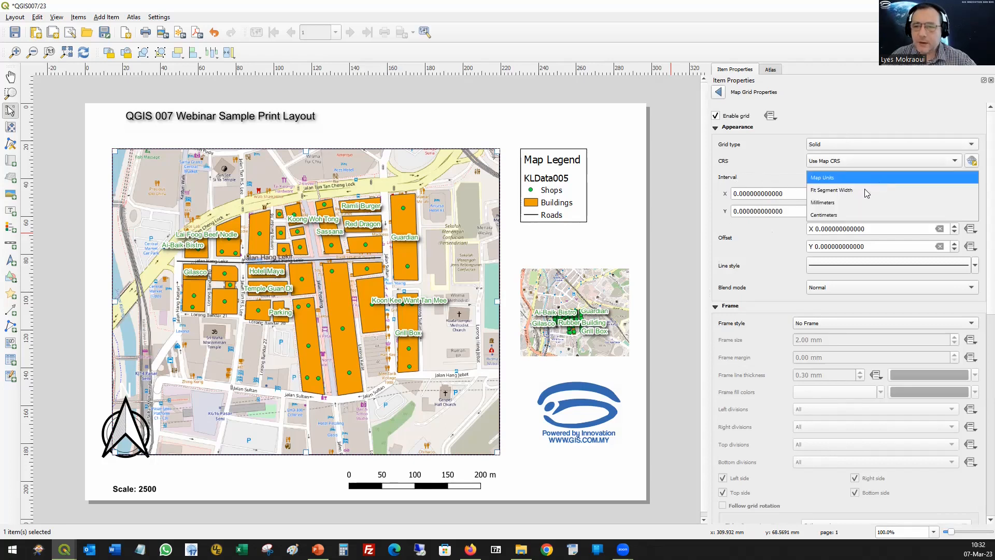
click(850, 217)
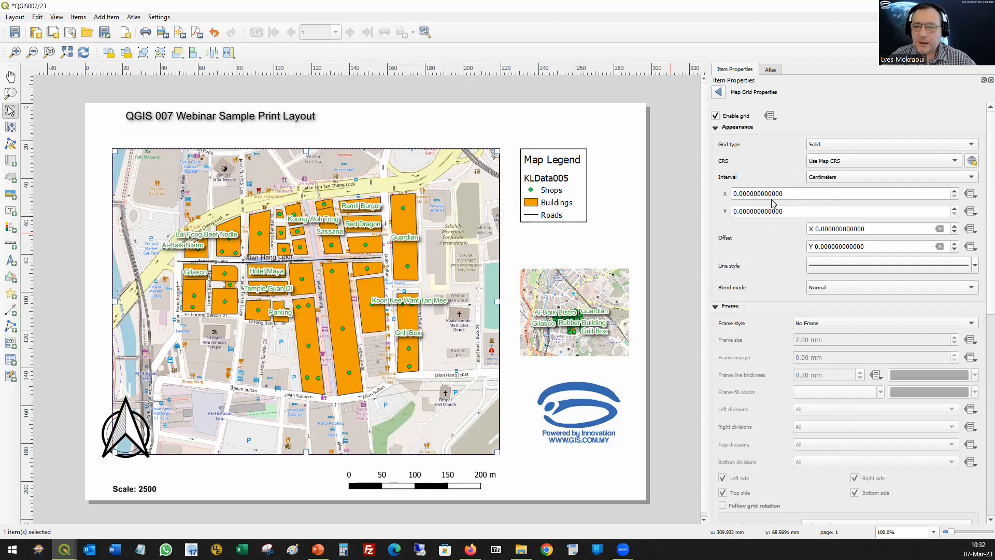
drag(799, 193, 724, 196)
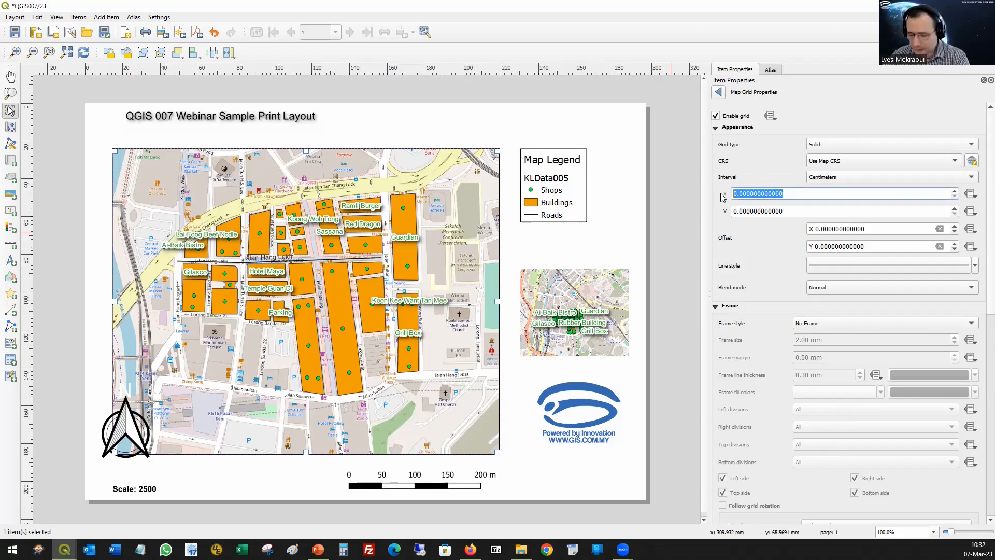
click(736, 192)
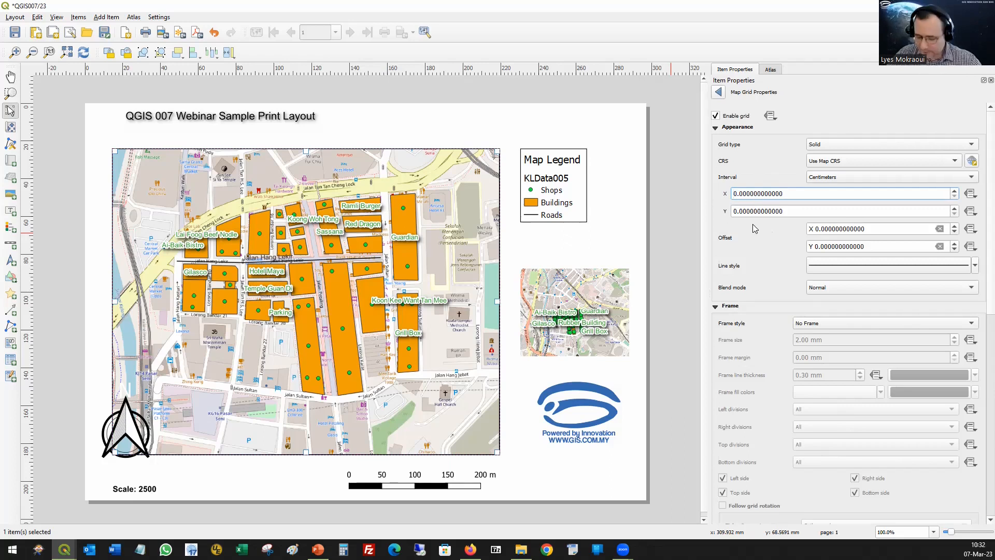
key(BackSpace)
text(25)
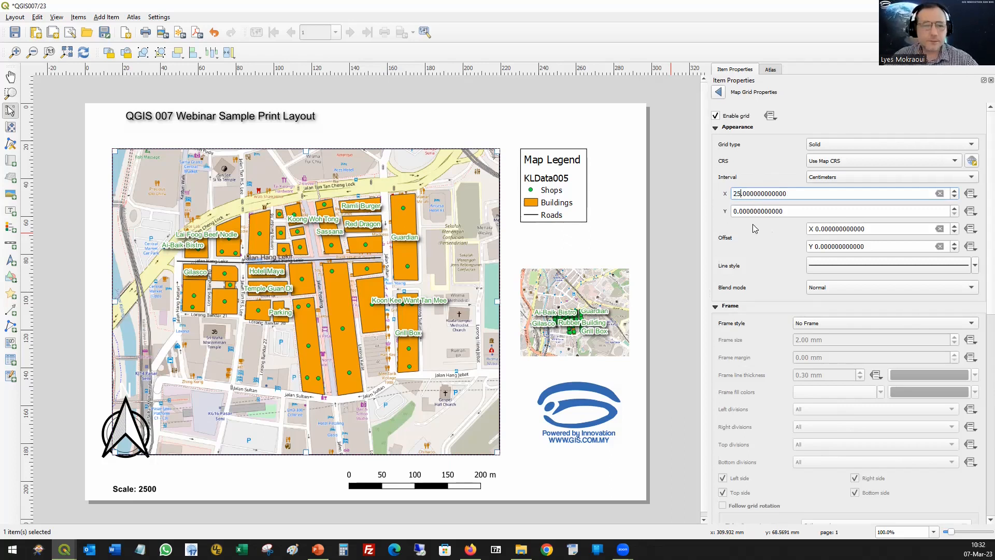
click(736, 211)
drag(733, 211, 735, 208)
text(25)
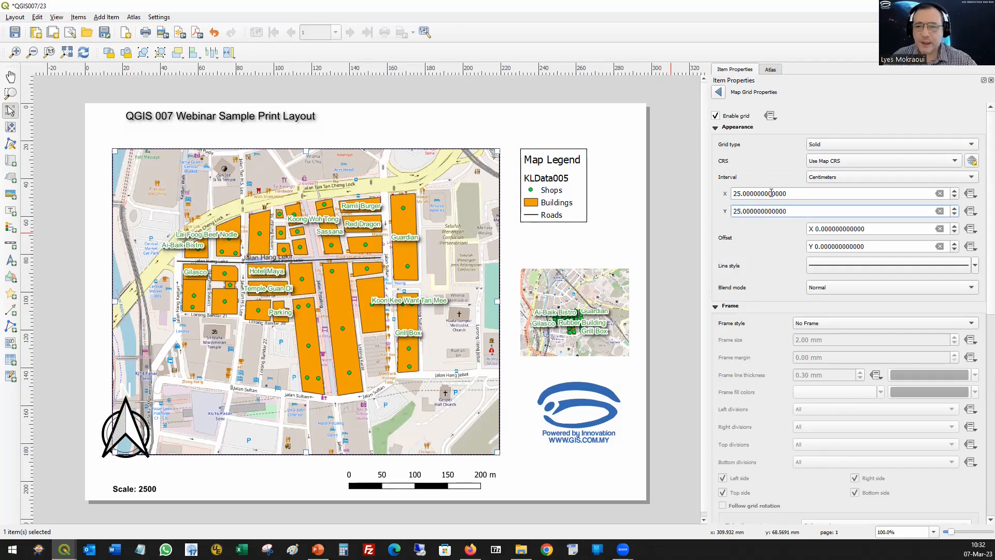
Step: Set the grid interval to 250 in both X and Y, using Map Units
click(808, 193)
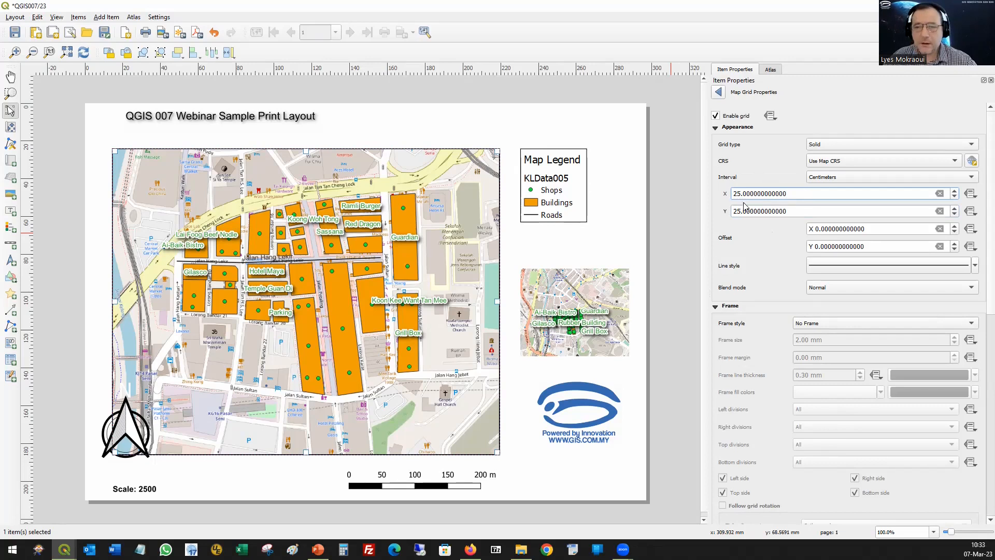
click(770, 210)
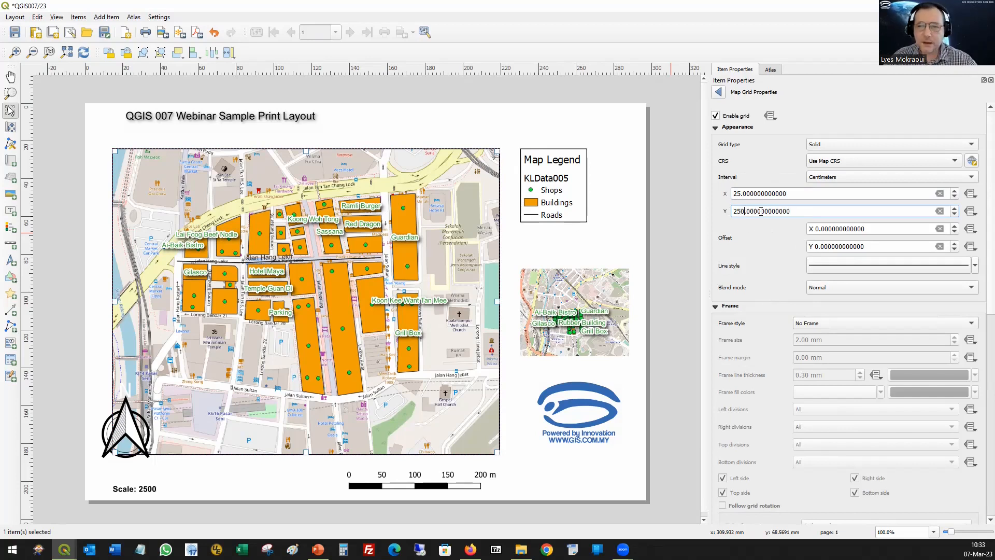
click(860, 177)
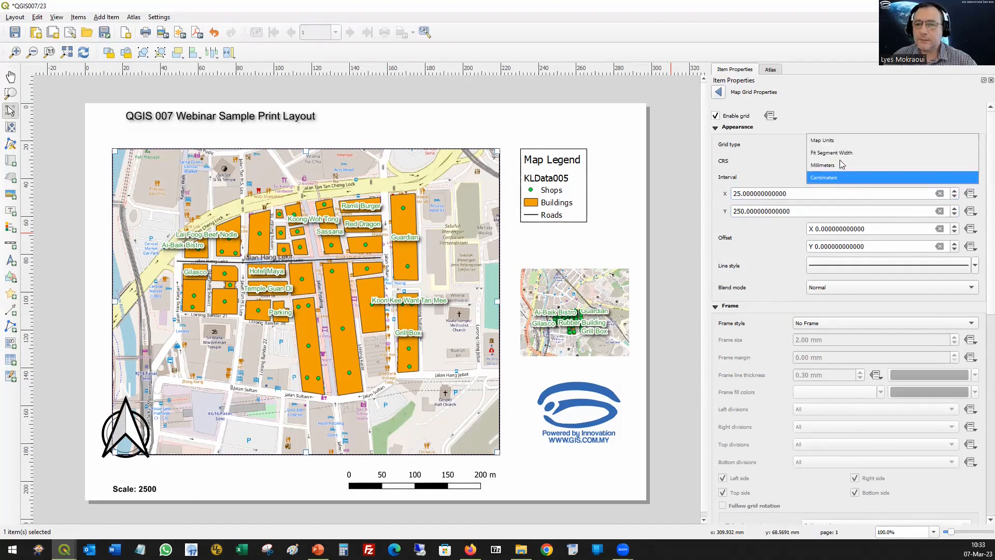
click(833, 141)
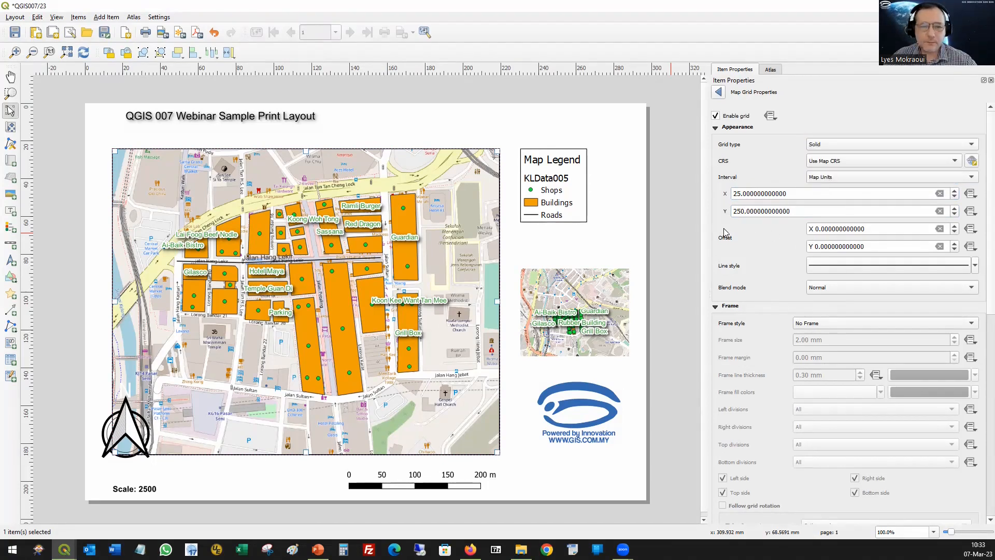
click(744, 193)
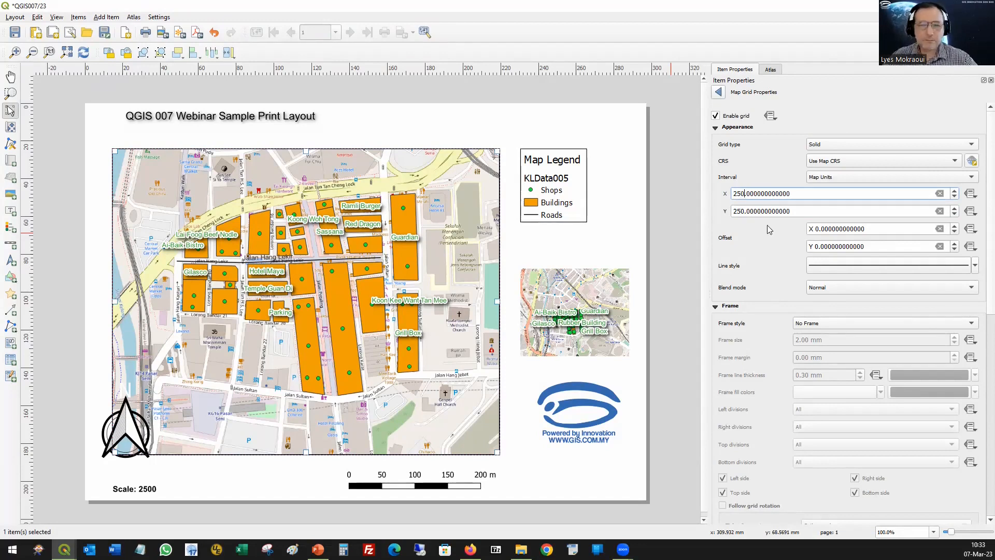
click(812, 212)
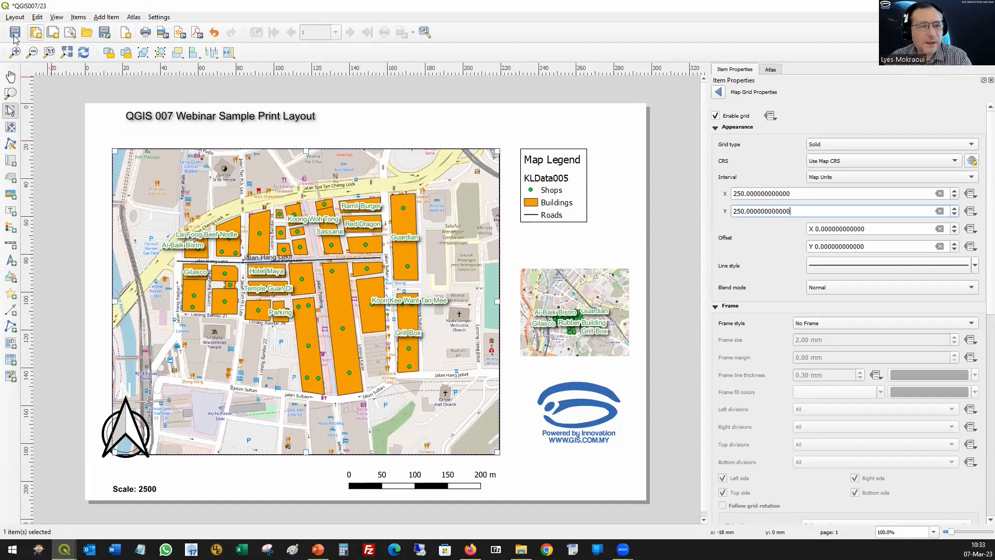
Step: Align the title label with the main map's left edge, slightly lower on the page, and save the project
click(188, 112)
drag(188, 112, 162, 125)
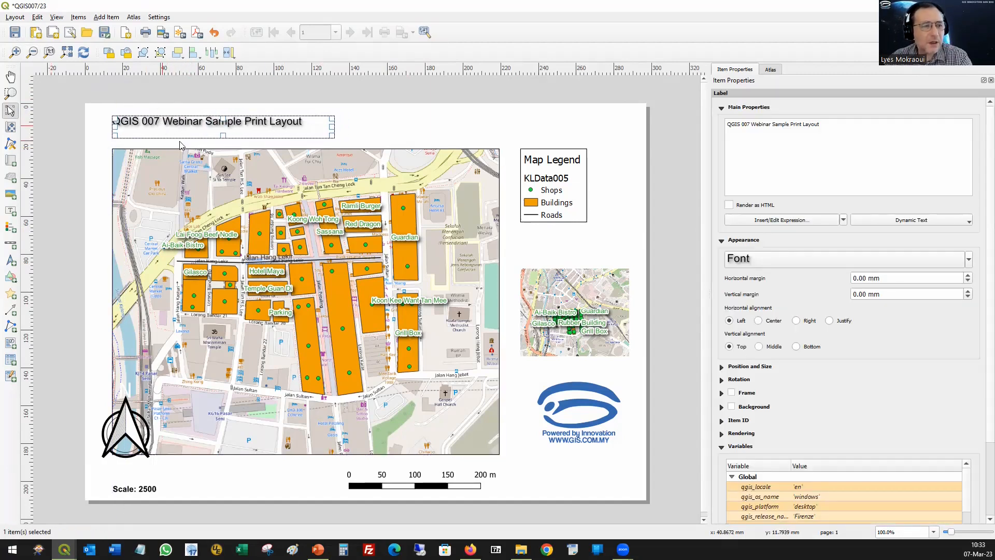
click(16, 34)
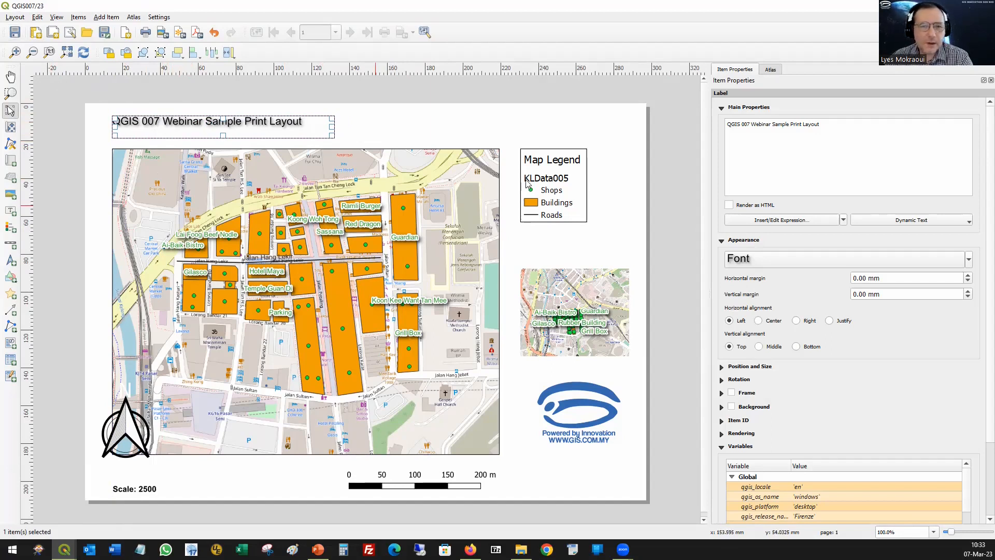
Step: Deselect the title label, look at the available print settings, and close them without printing
click(486, 129)
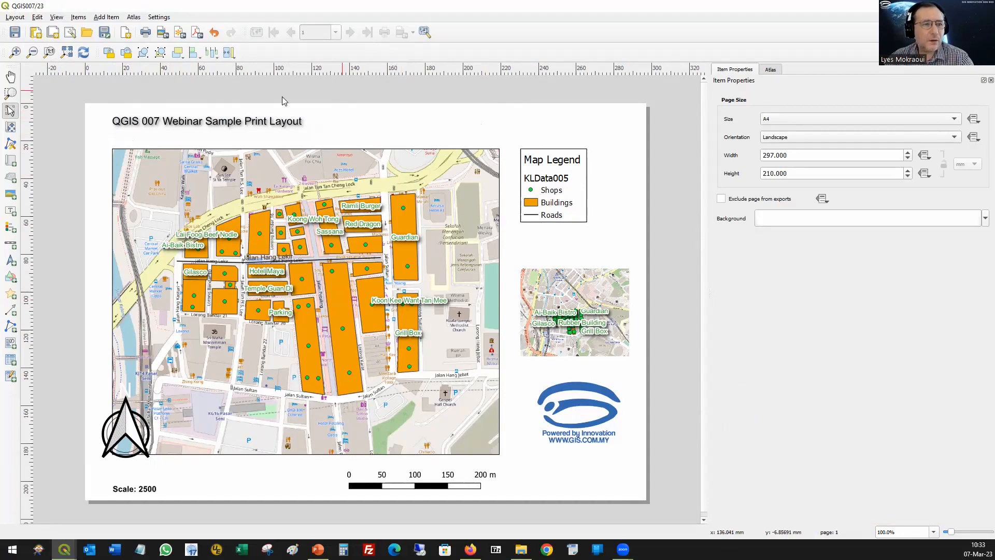
click(146, 33)
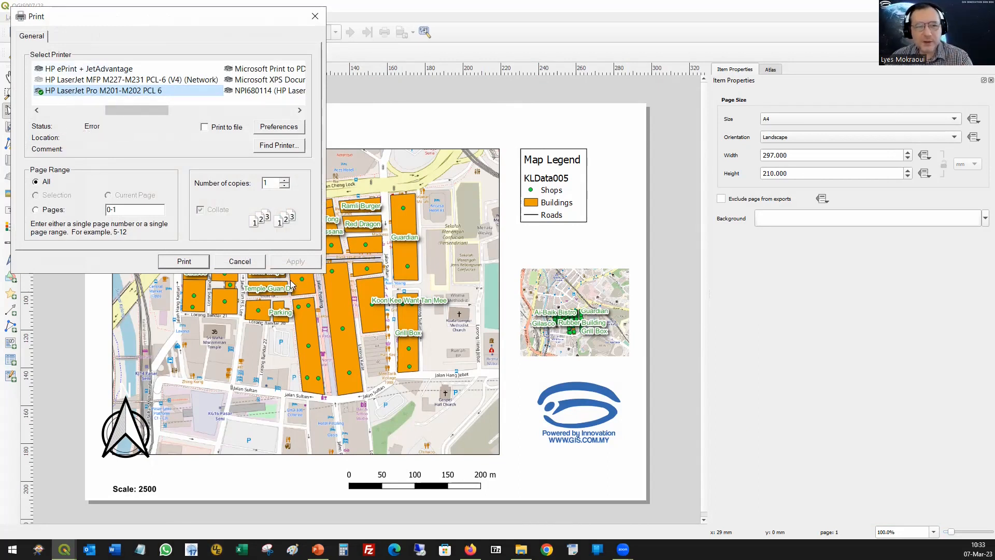
click(236, 266)
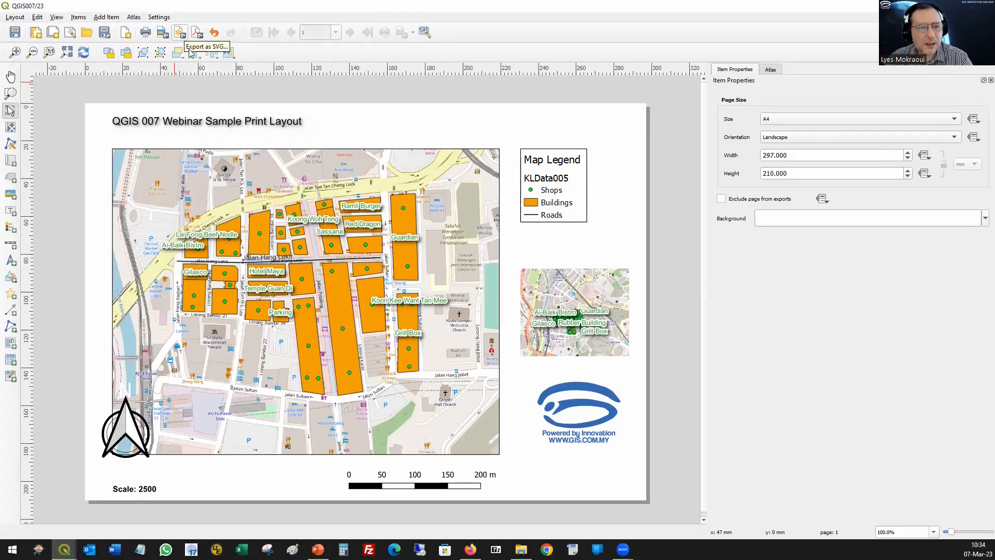
Step: Start a PDF export of the layout and create a folder named printLayouts inside the webinars folder
click(196, 34)
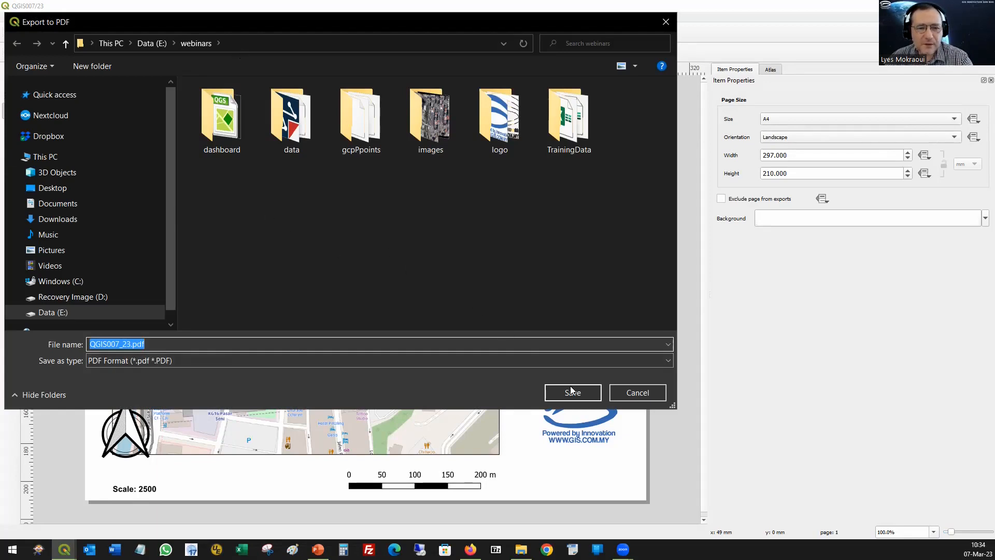
right_click(317, 208)
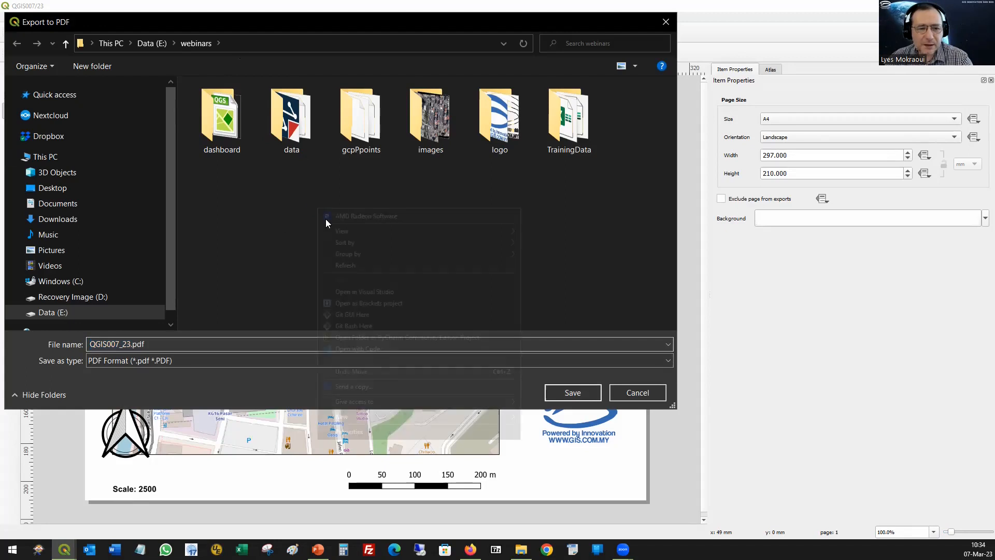
mouse_move(473, 417)
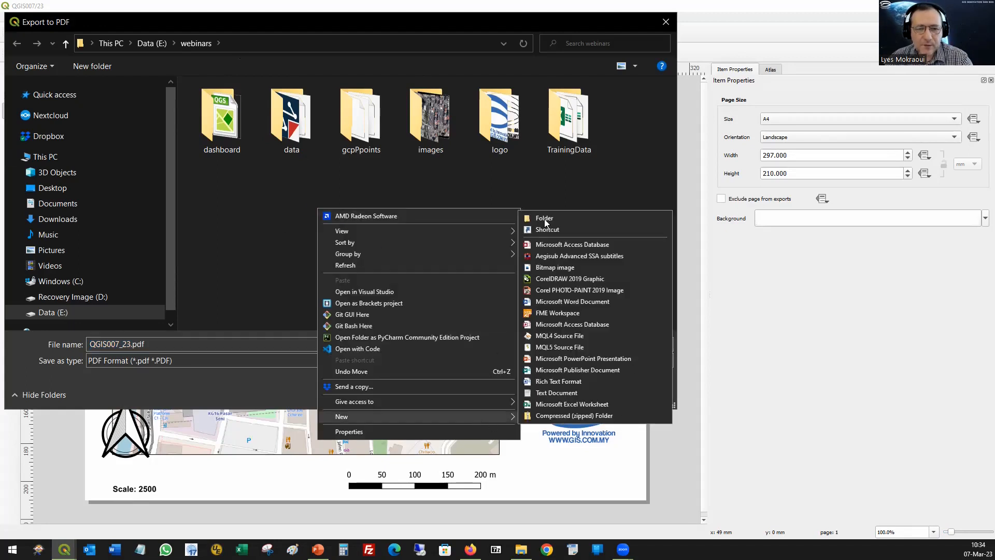
click(536, 213)
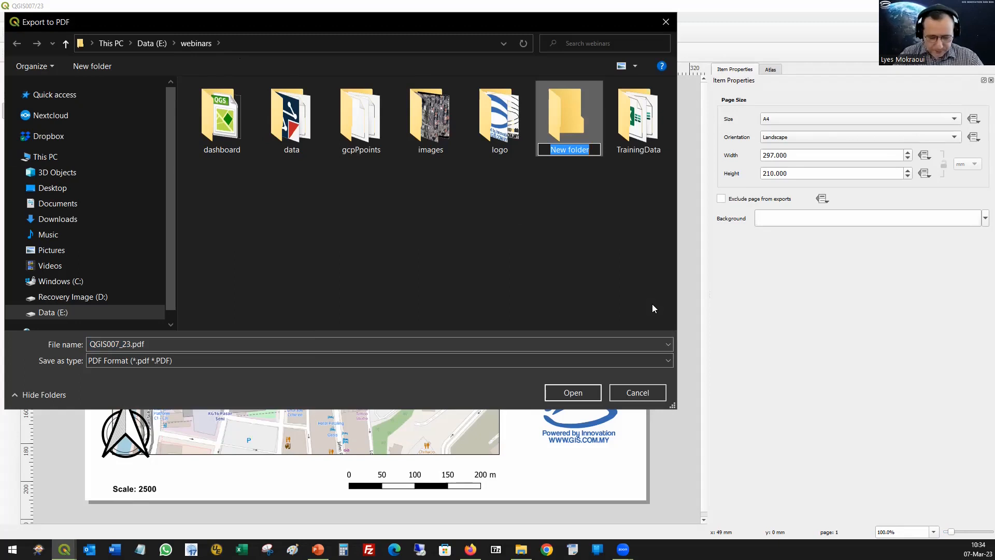
text(print)
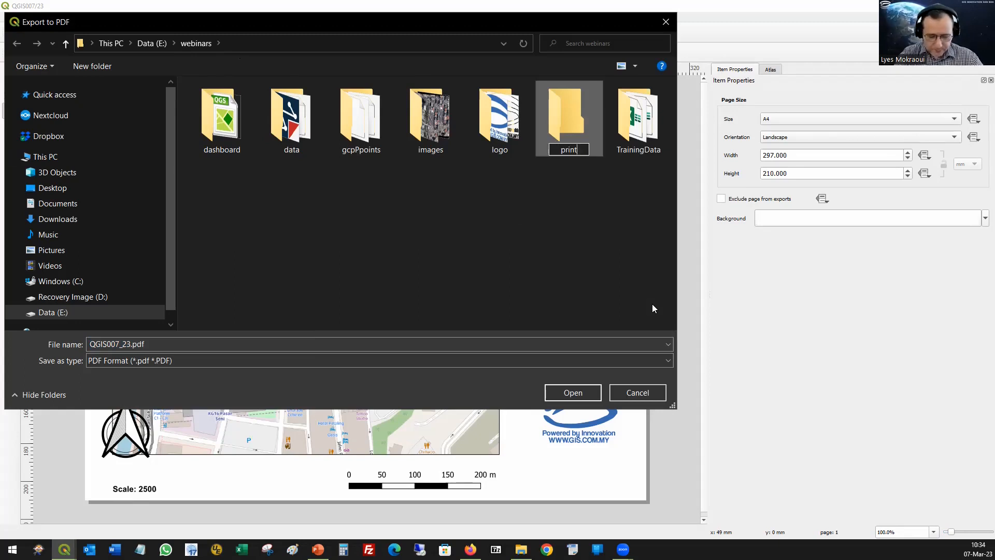
text(Layouts)
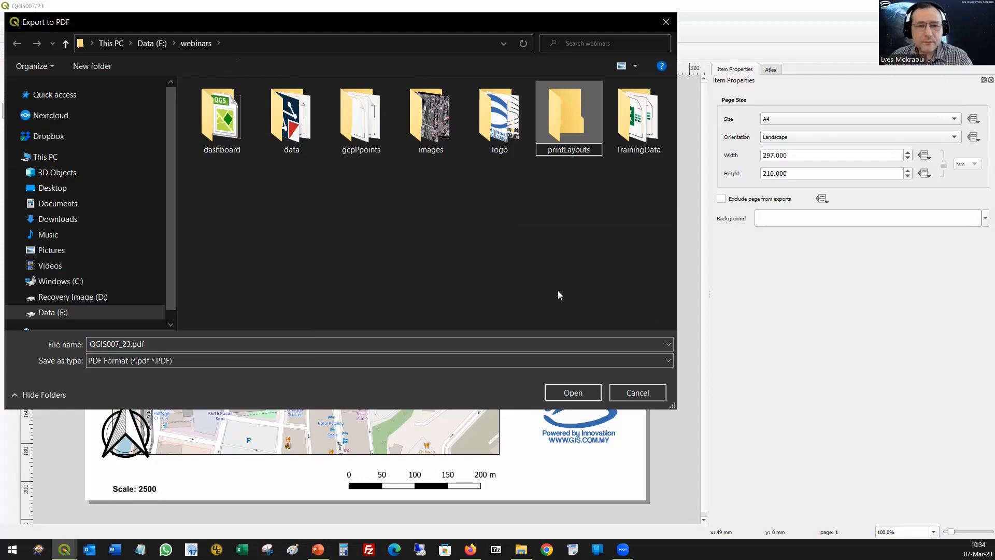
key(Return)
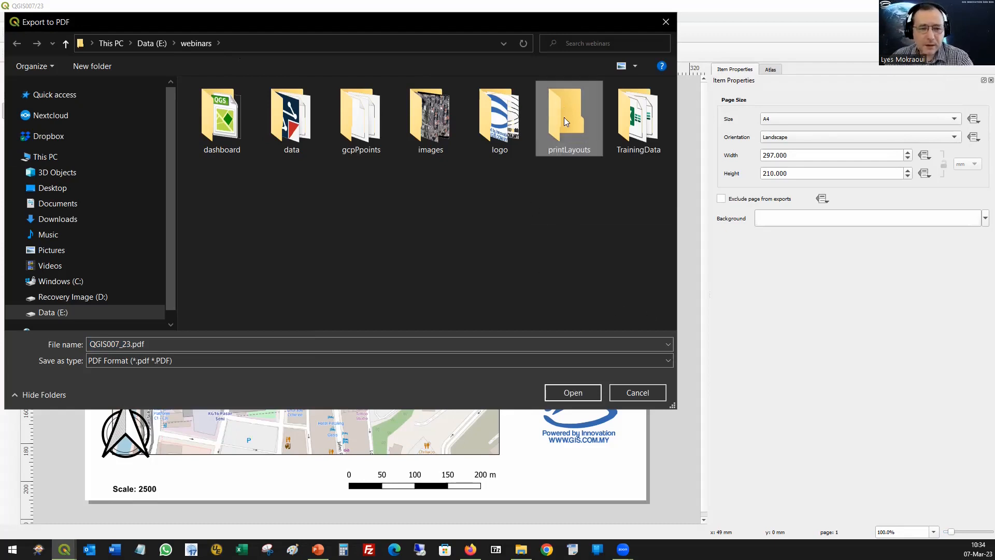
Step: Export the layout as QGIS007_23.pdf into the printLayouts folder, keeping the offered PDF export options
double_click(564, 117)
click(570, 390)
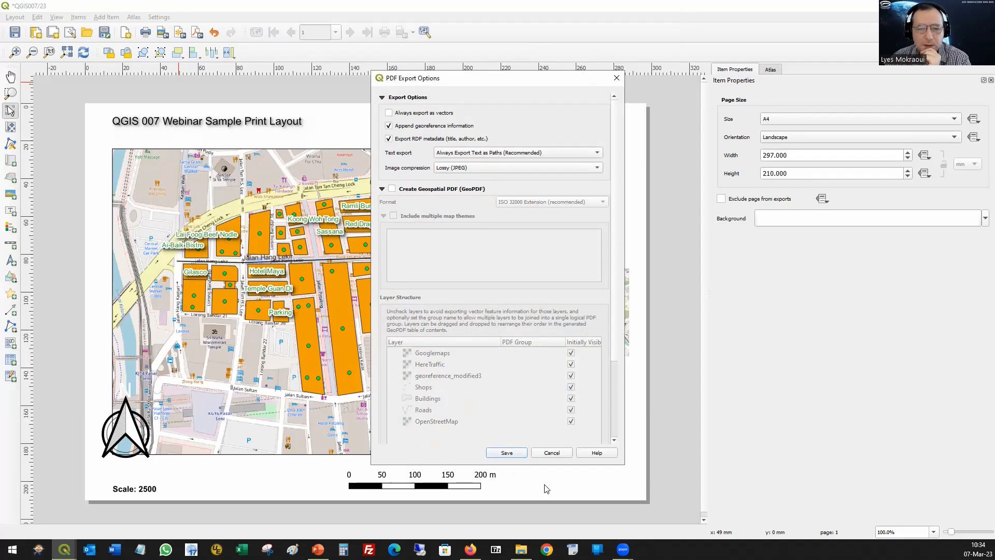
click(506, 453)
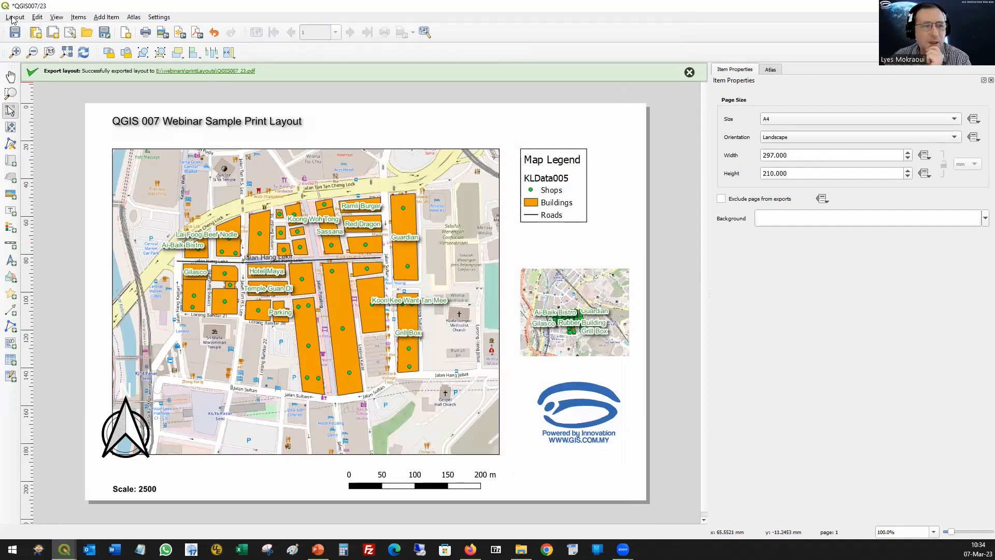
Step: Start another PDF export of the layout, saving it as QGIS007_23_02.pdf in the printLayouts folder
click(197, 33)
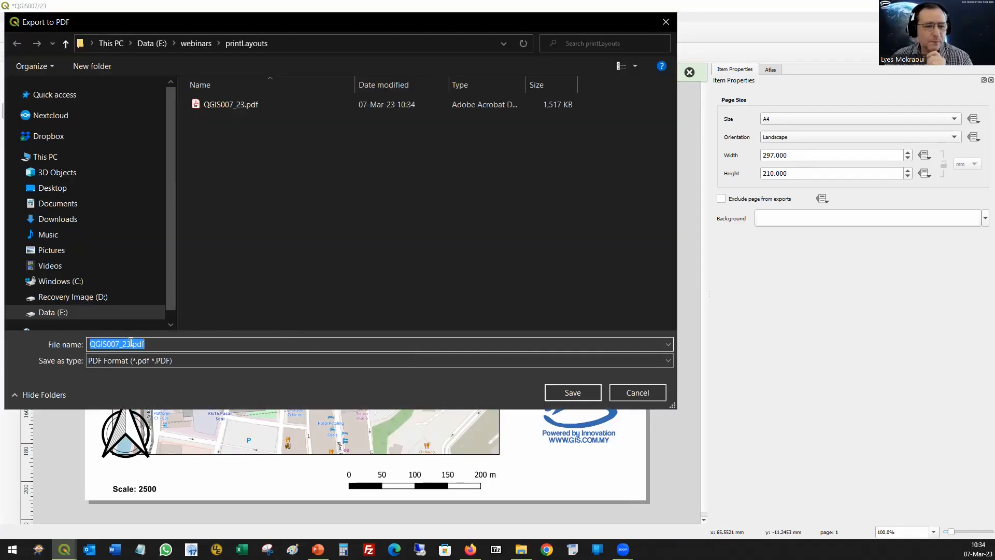
click(131, 343)
text(_02)
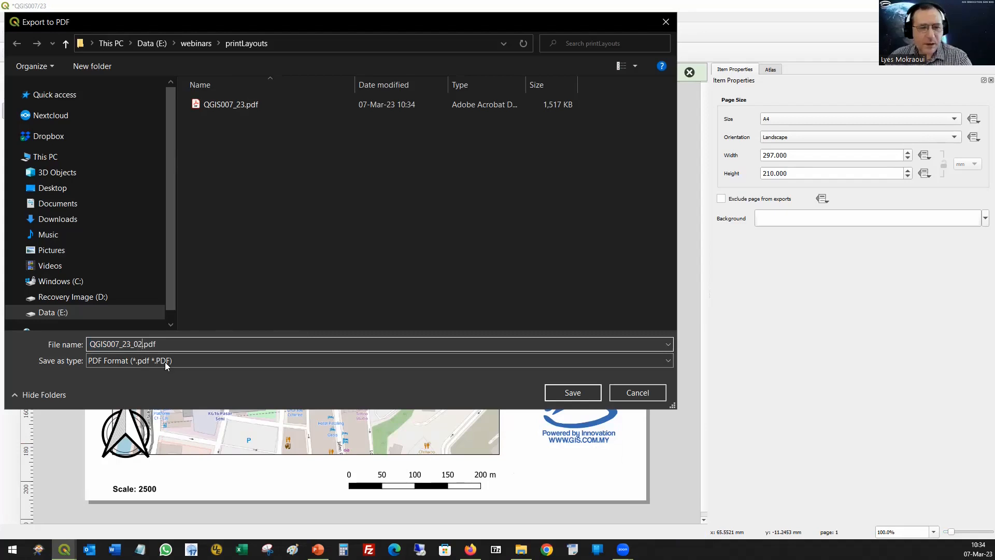
click(572, 392)
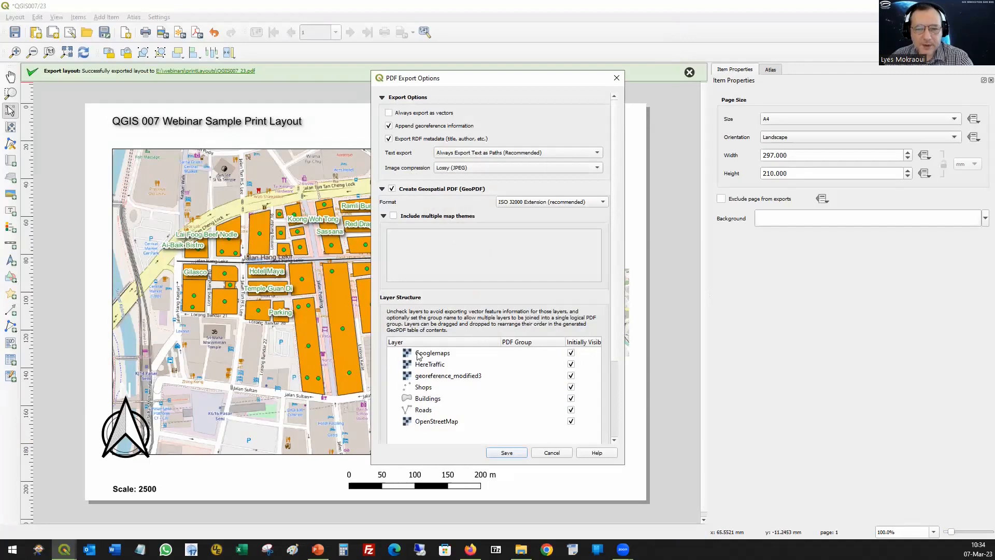
Step: Make Googlemaps, HereTraffic, georeference_modified3 and OpenStreetMap initially hidden in the GeoPDF layer structure, and save the export
click(572, 362)
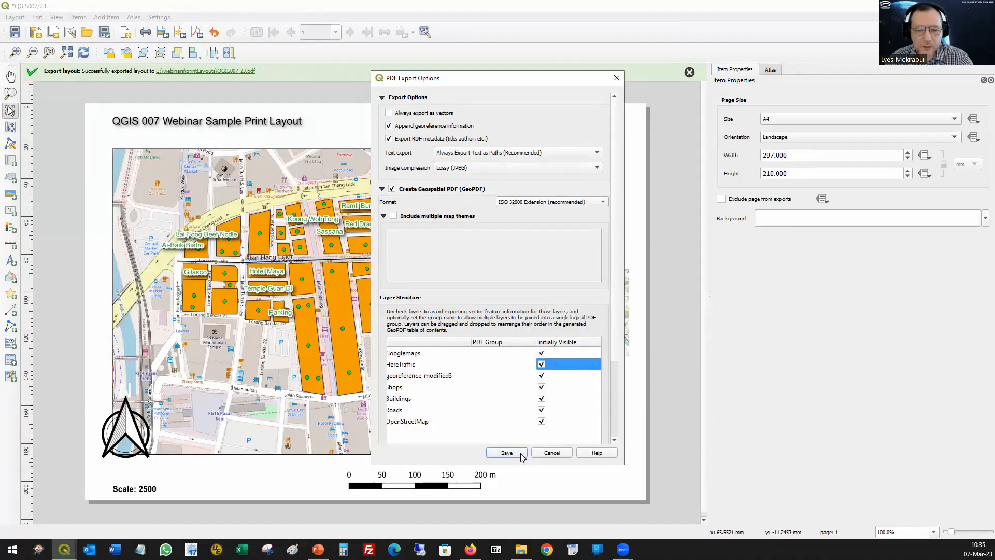
click(542, 352)
click(541, 364)
click(396, 378)
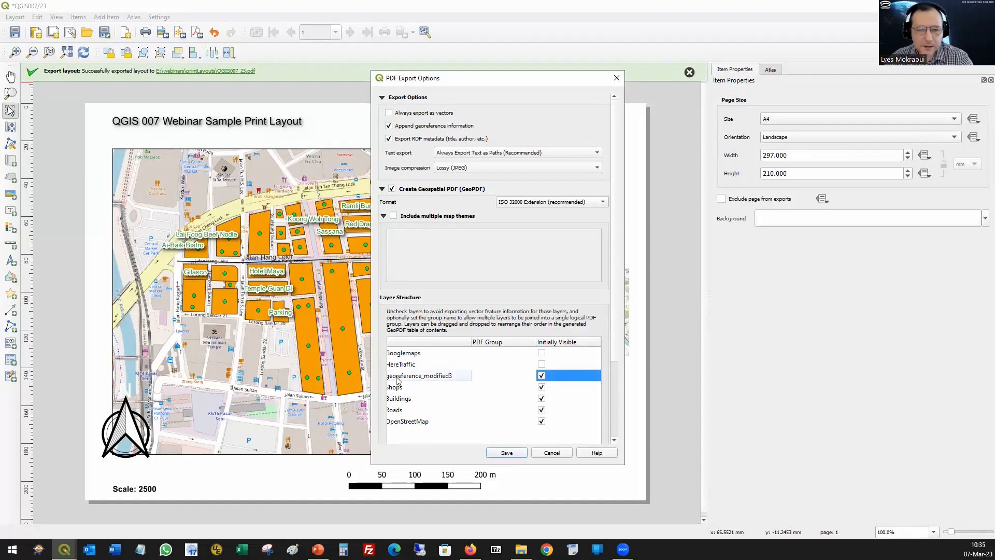
drag(397, 377, 295, 373)
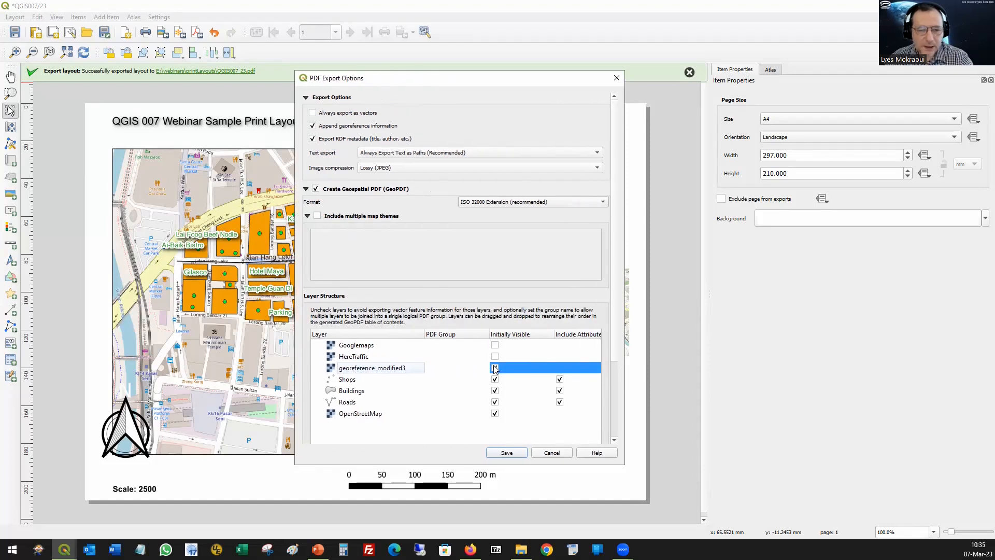
click(495, 413)
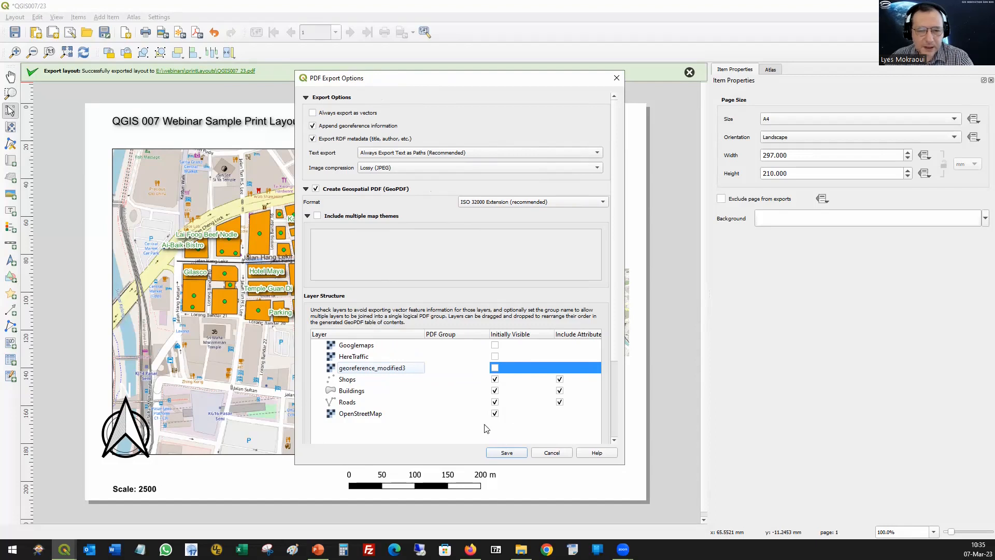
click(502, 454)
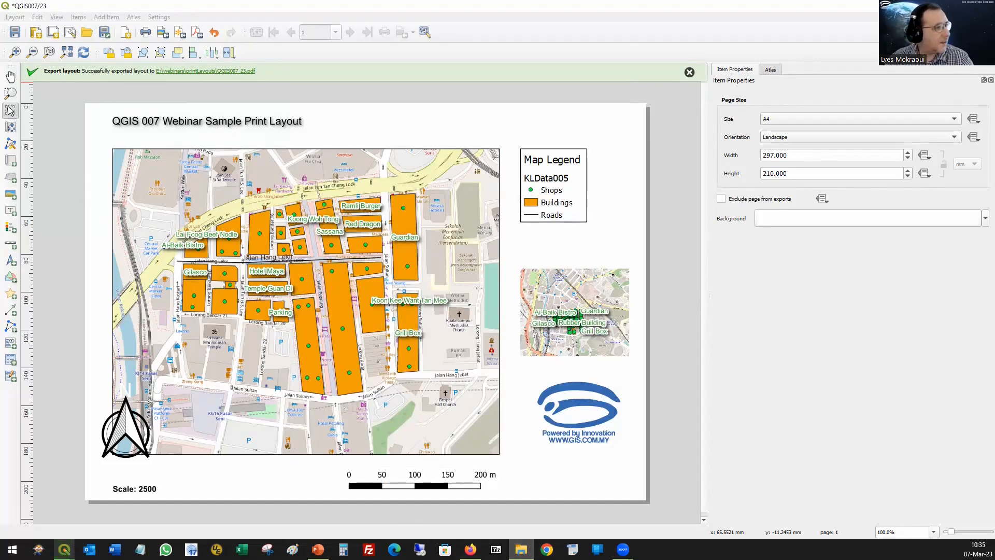
Step: Switch to File Explorer, view QGIS007_23.pdf from the webinars printLayouts folder, and close it
drag(484, 87, 471, 3)
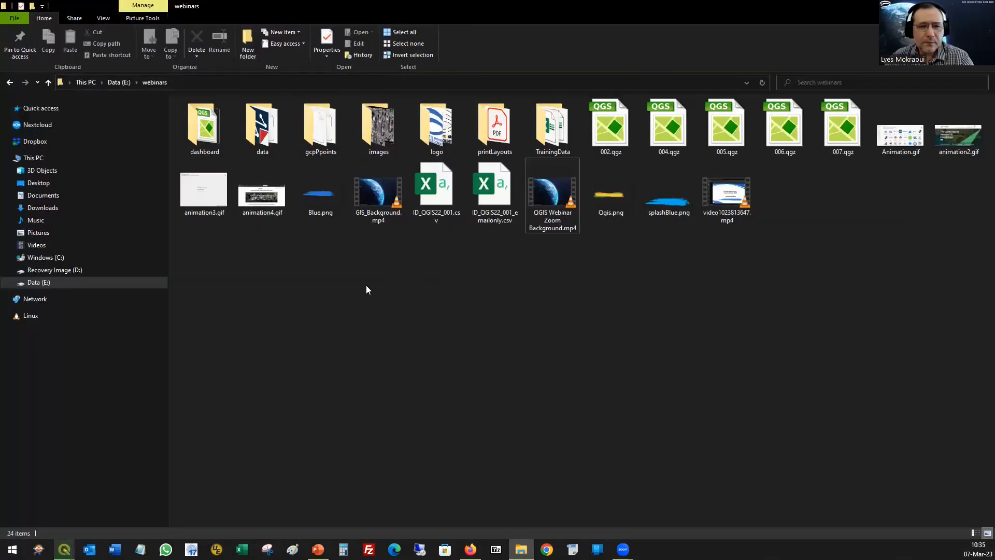
double_click(494, 132)
click(214, 115)
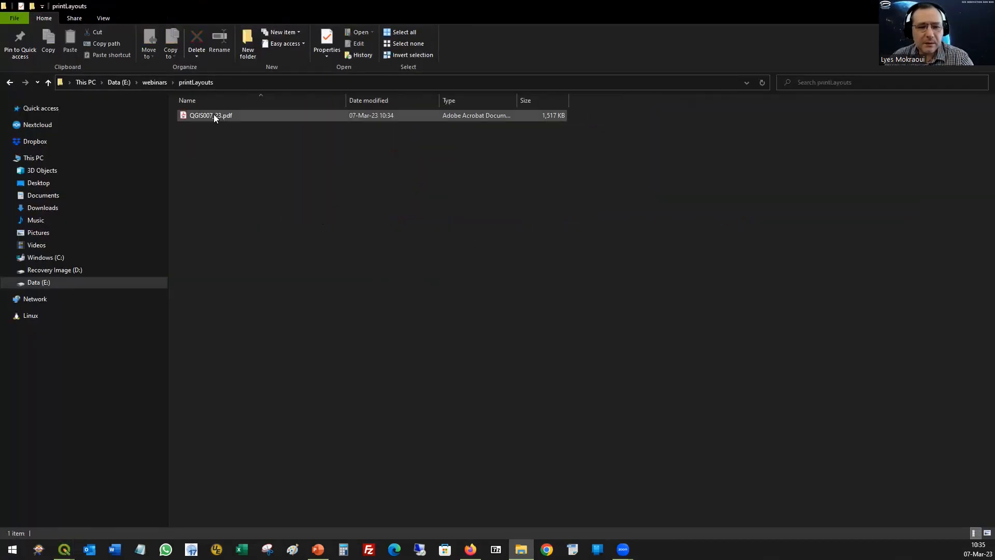
double_click(212, 116)
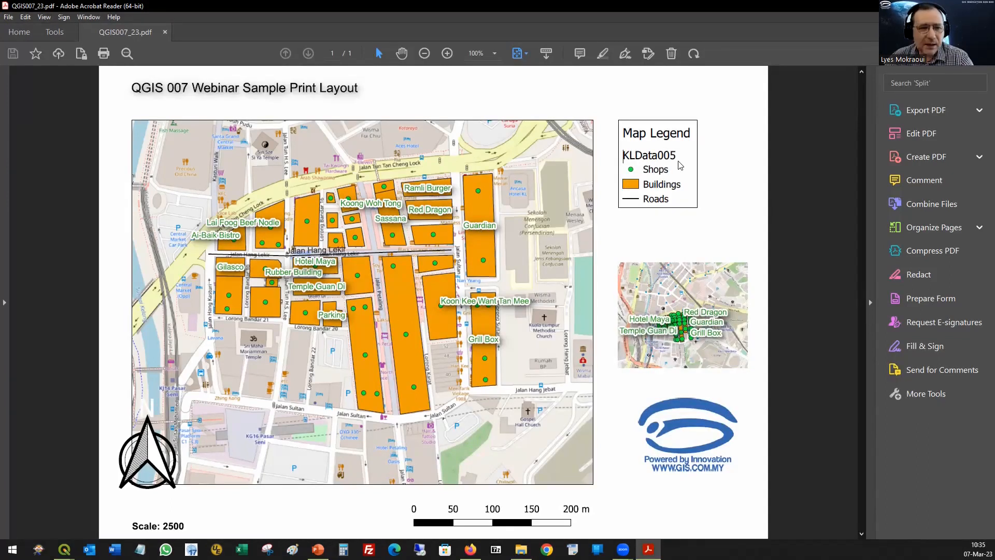
key(ctrl+q)
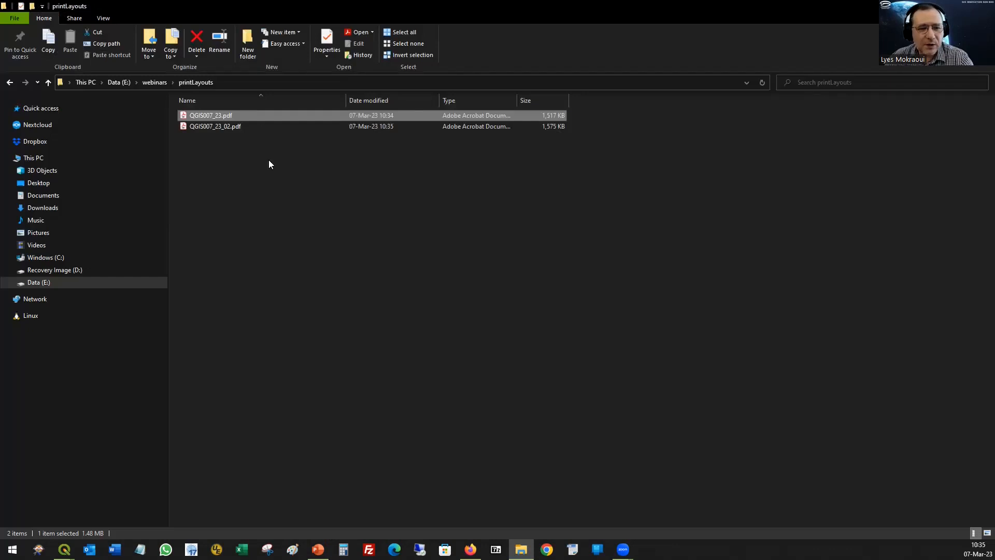
Step: Open QGIS007_23_02.pdf in Acrobat Reader, display its layer list, and turn on the OpenStreetMap layer
double_click(228, 127)
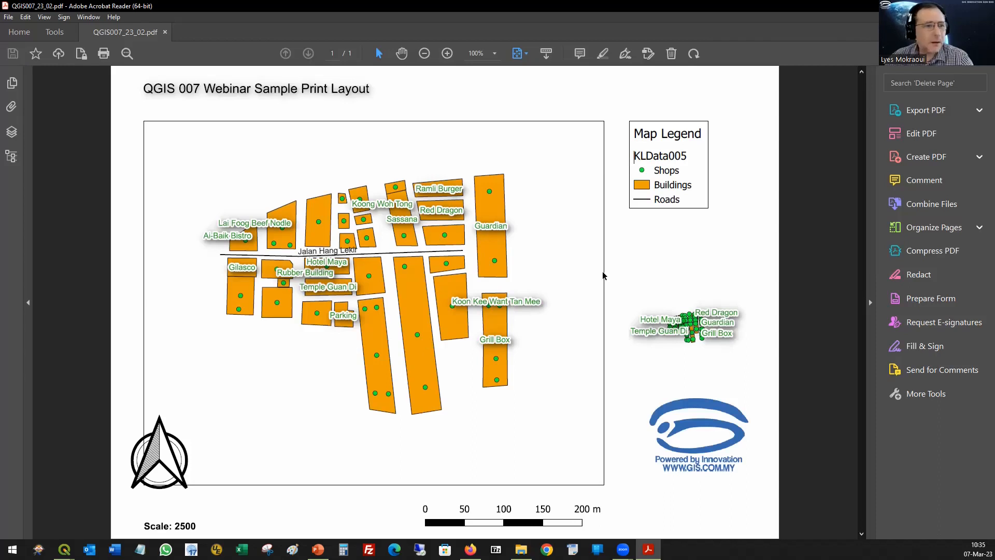
click(12, 83)
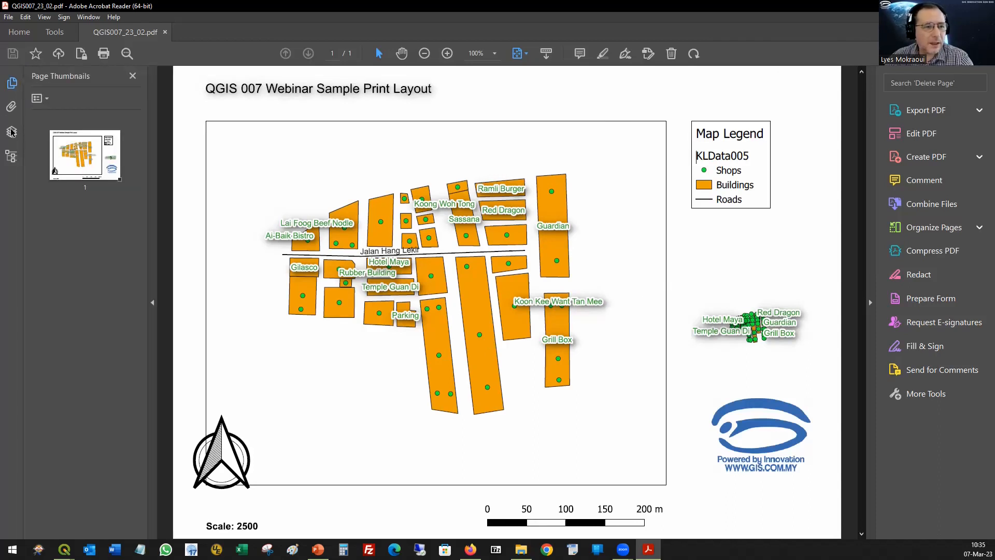
click(12, 132)
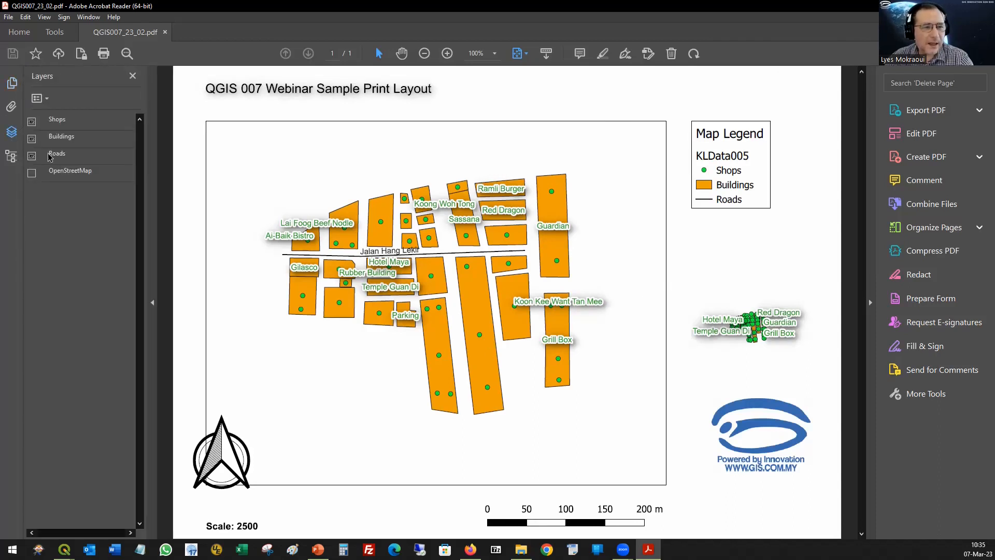
click(31, 123)
click(31, 122)
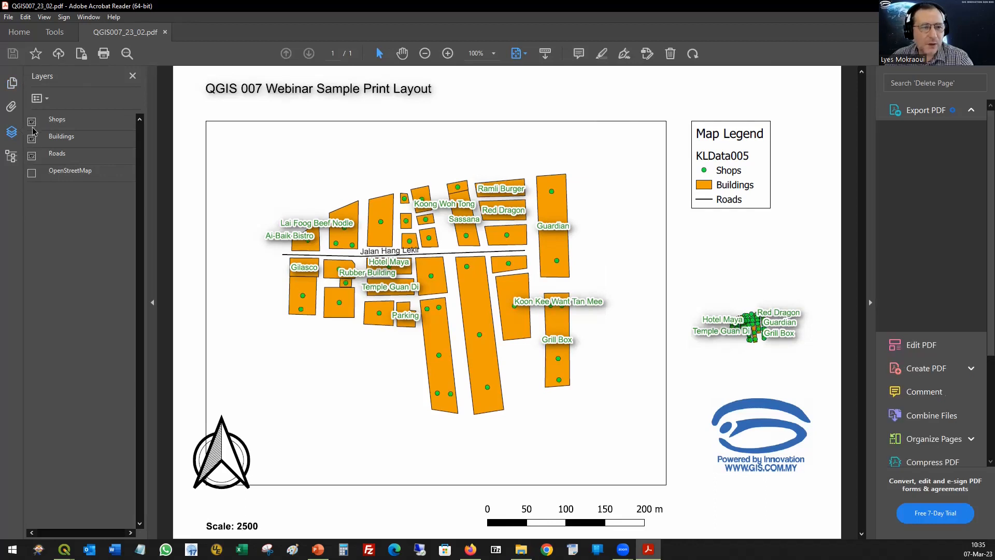
click(31, 140)
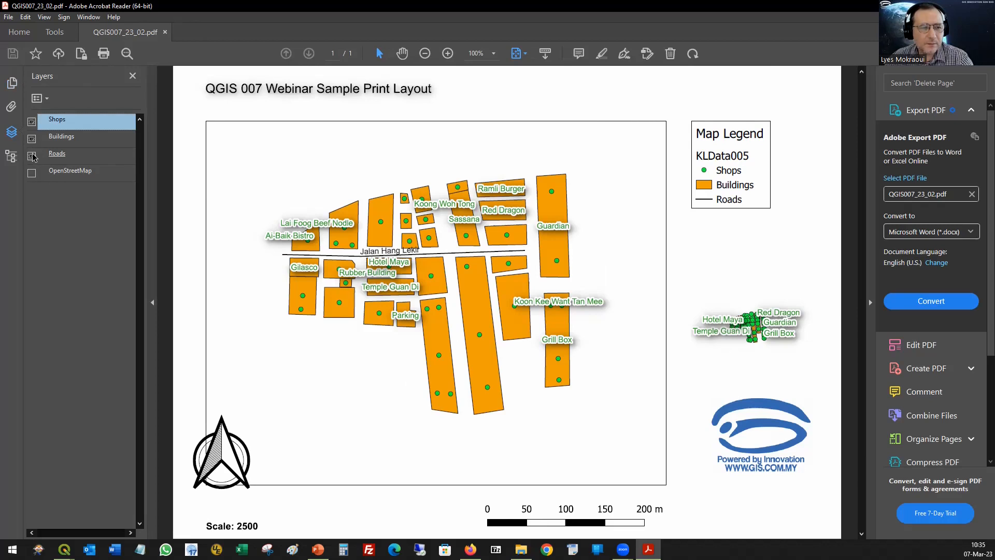
click(32, 172)
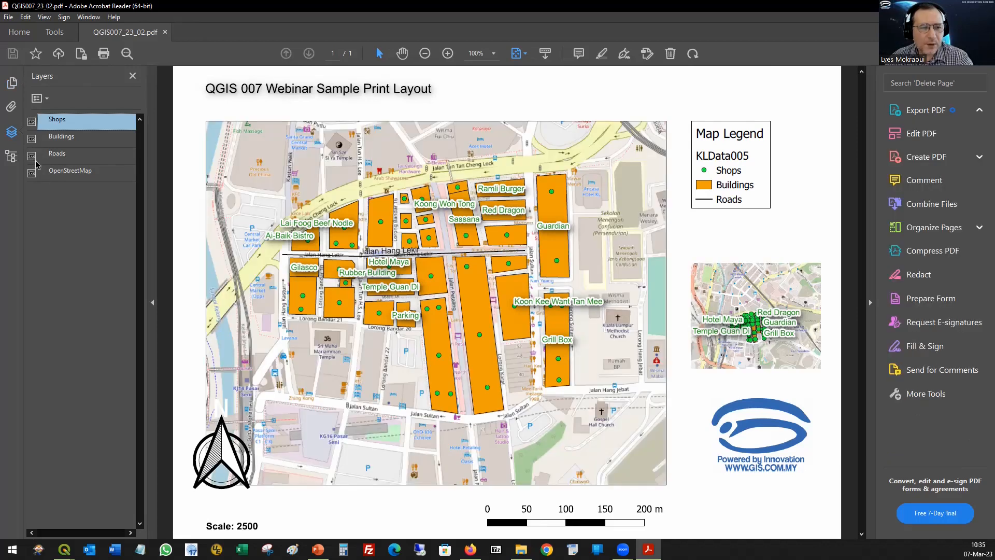
Step: Hide the Roads, Shops and Buildings layers in the PDF, and show all three again
click(31, 155)
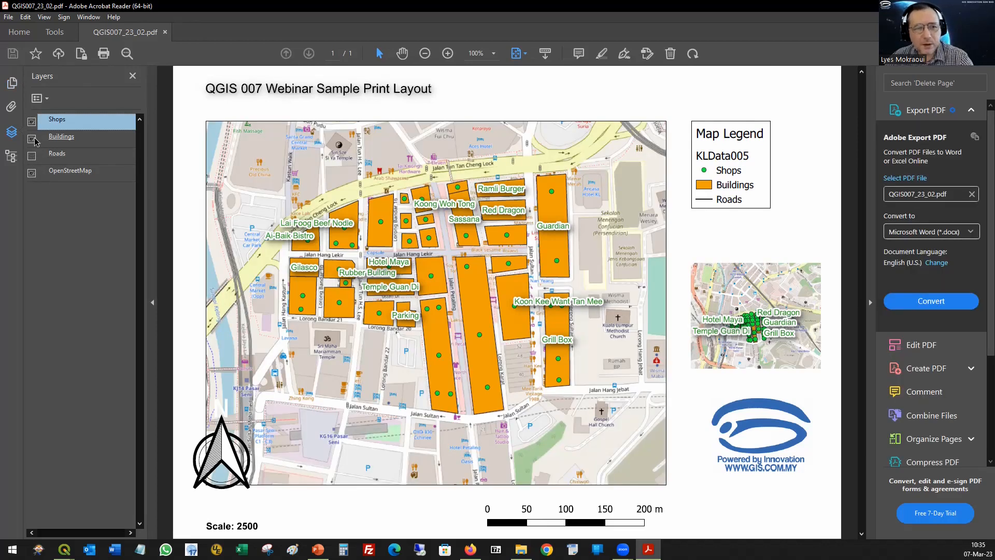
click(32, 122)
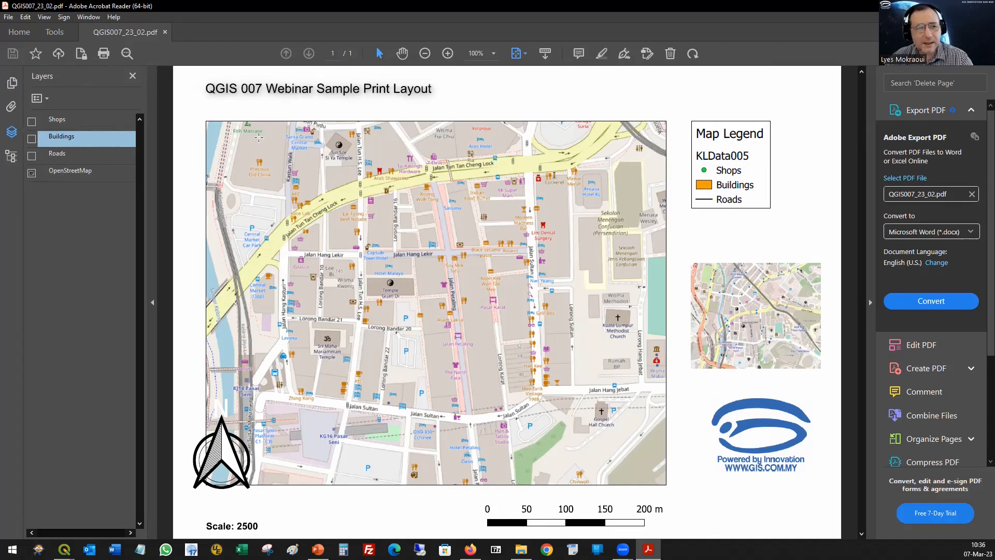
click(32, 156)
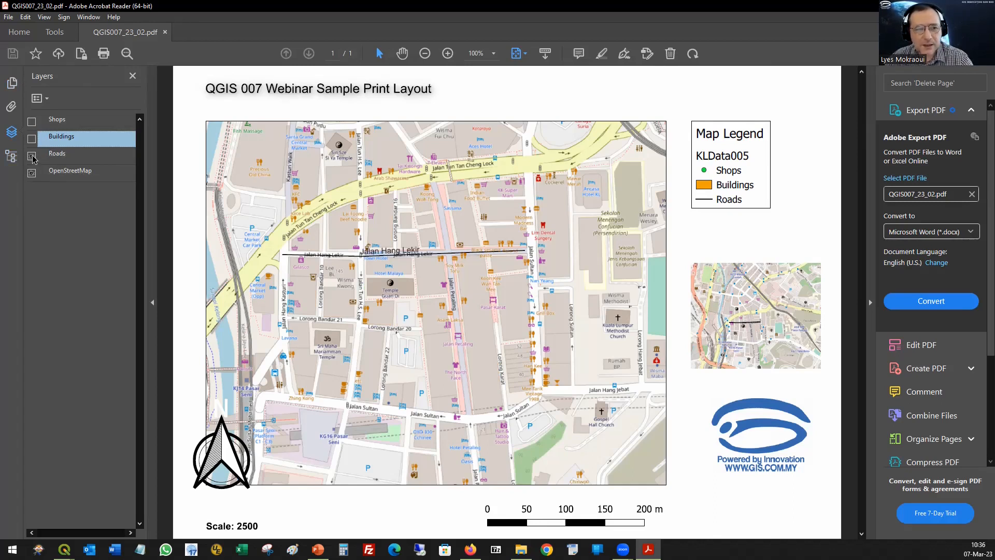
click(33, 139)
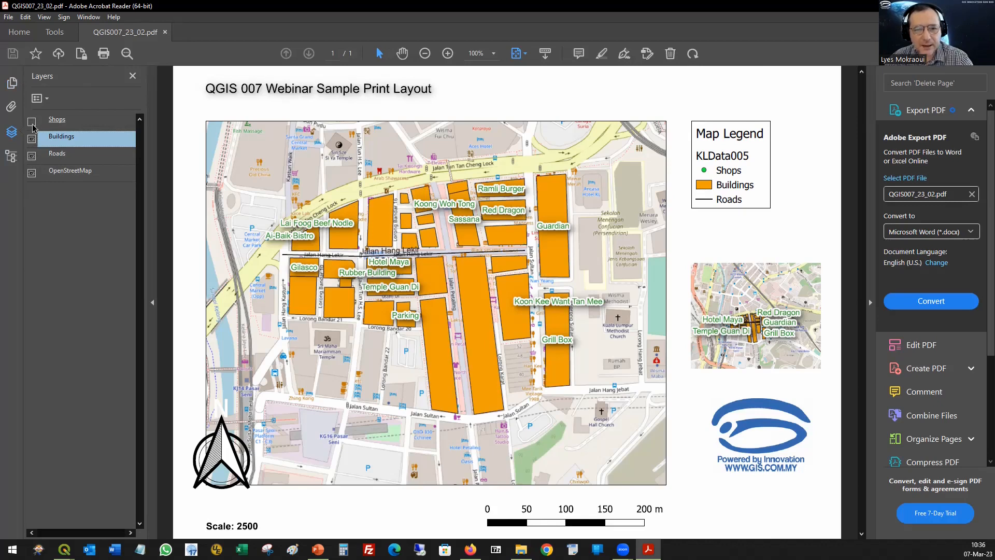
click(32, 123)
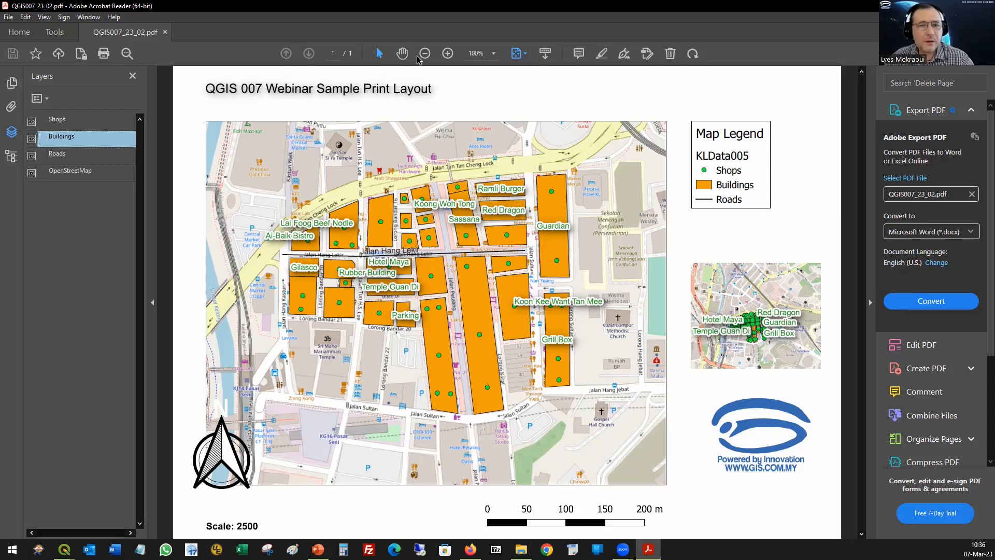
Step: Enlarge the PDF page slightly, examine its model tree of Buildings, Roads and Shops, and close the document
click(444, 53)
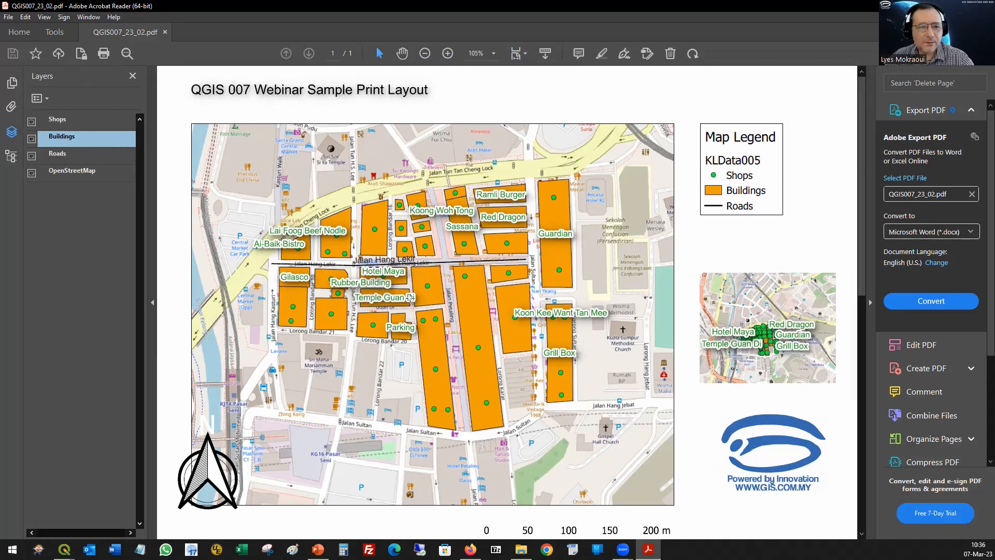
click(10, 158)
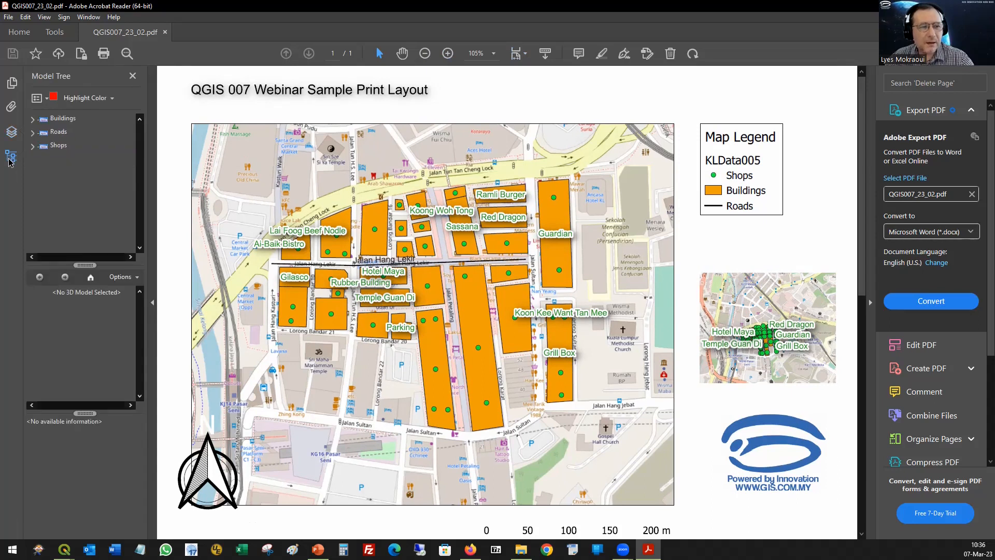
click(32, 120)
click(32, 123)
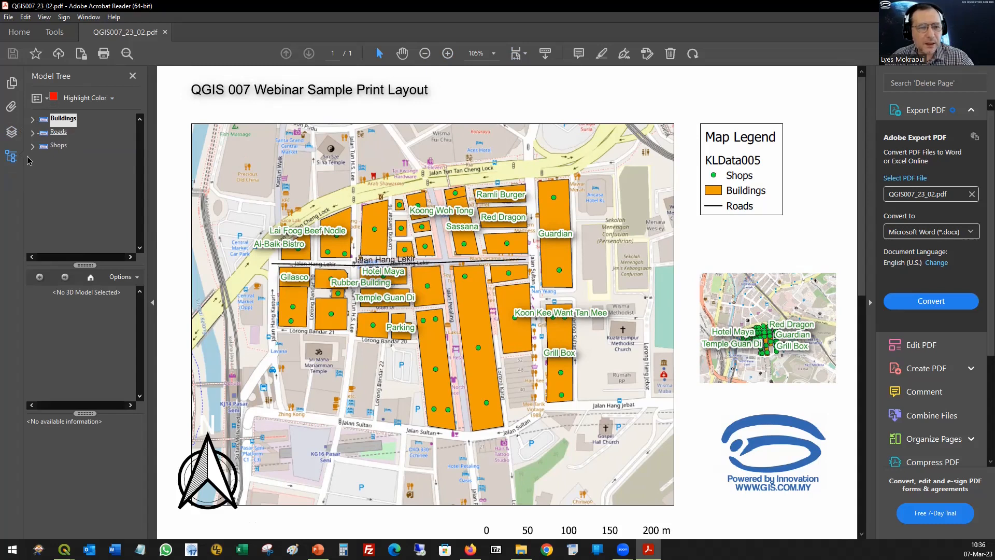
click(11, 133)
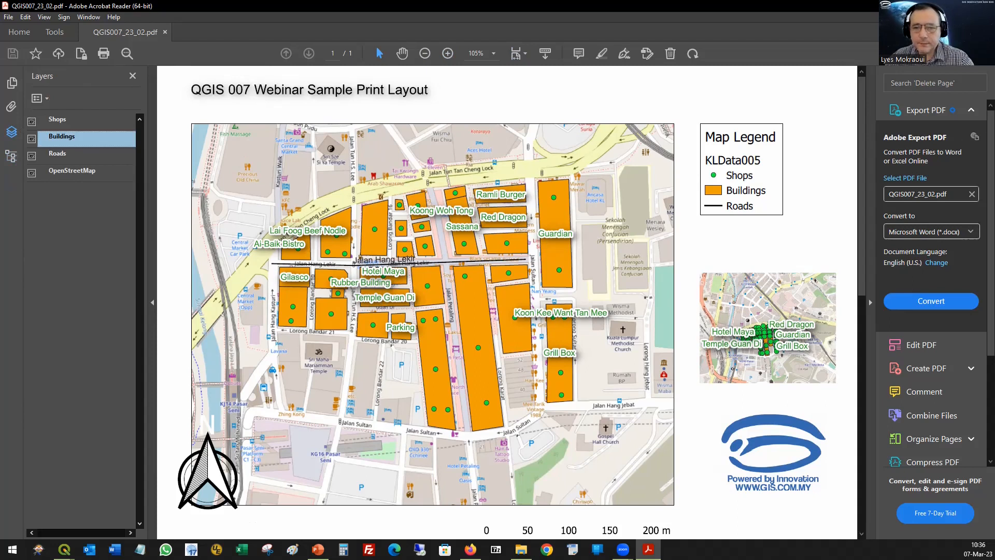
click(935, 7)
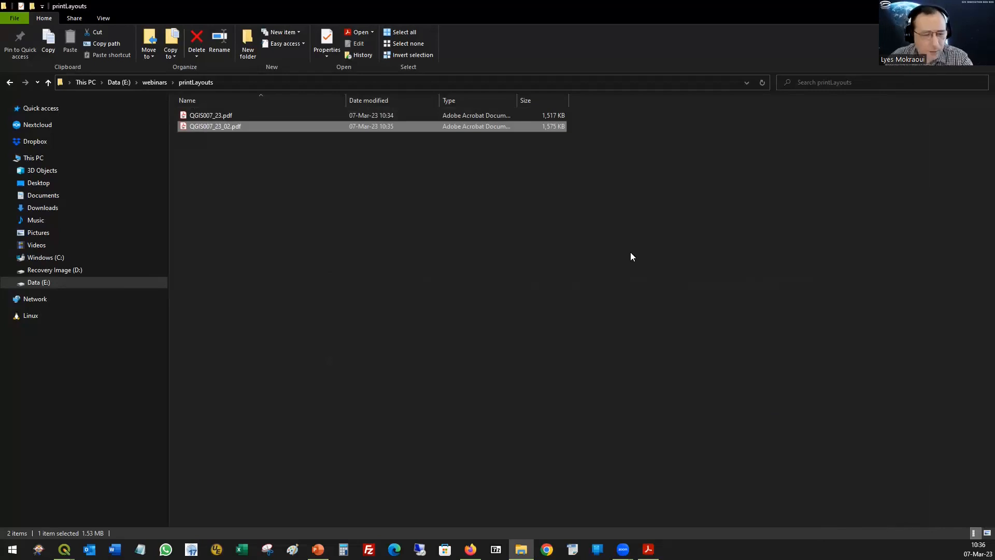
Step: Return to the QGIS layout and switch to the PowerPoint presentation QGIS Print Layouts.pptx to view the atlas title slide
key(alt+Tab)
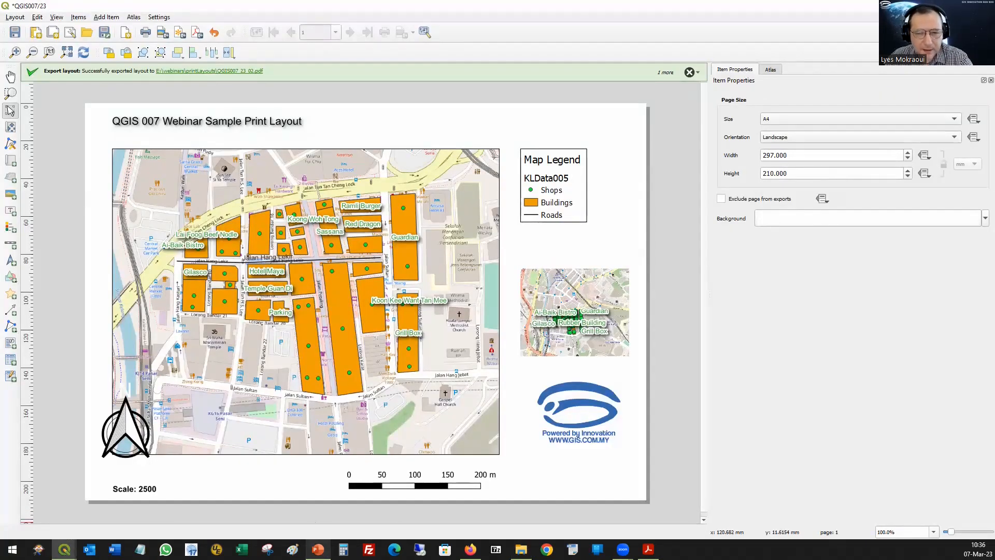
mouse_move(317, 549)
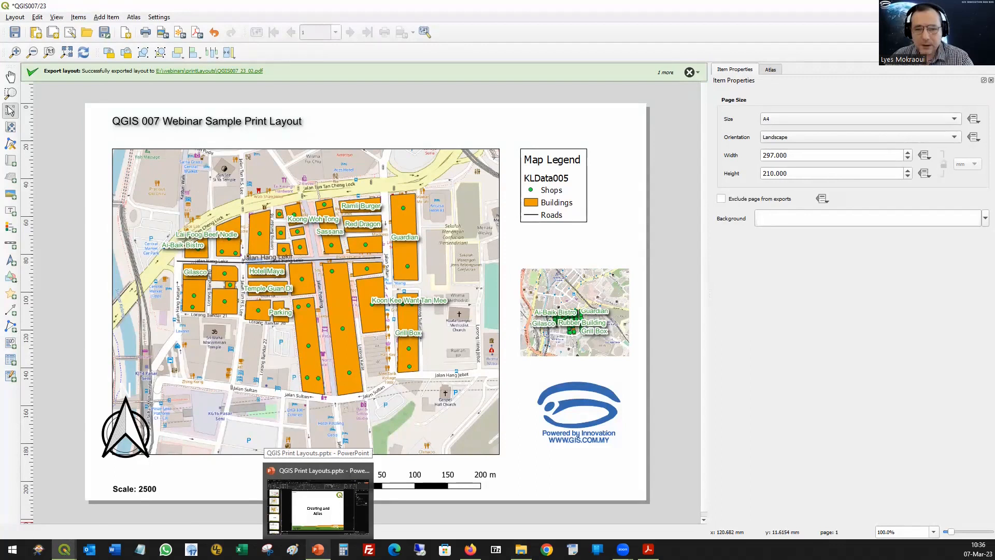
click(318, 505)
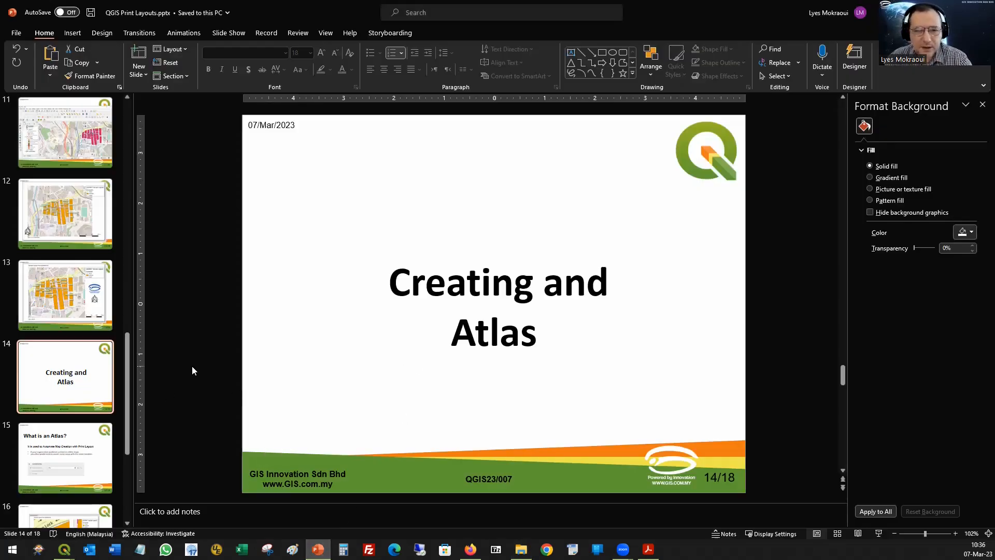
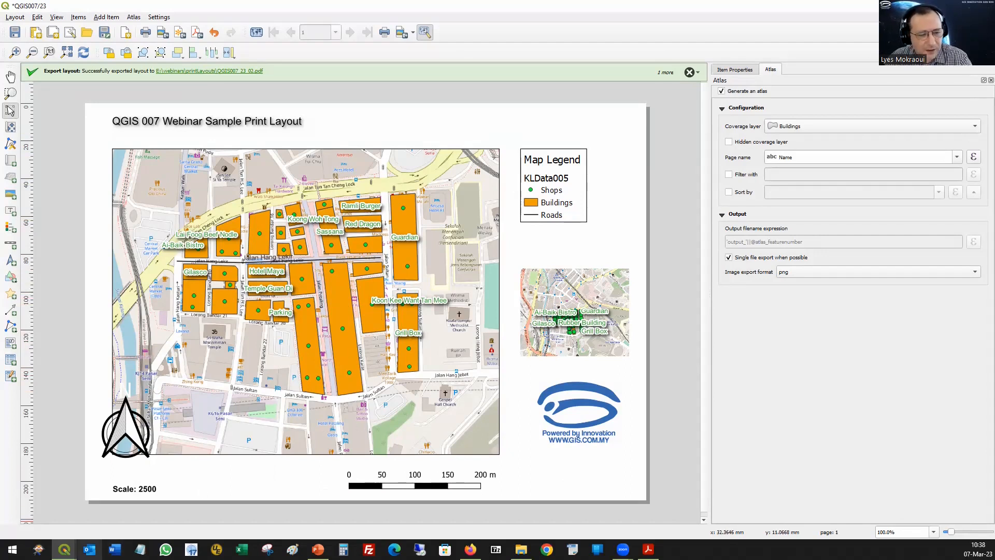
Step: Switch to the main QGIS project window, look through the Buildings layer's property categories, and close the properties without changes
mouse_move(64, 549)
click(82, 526)
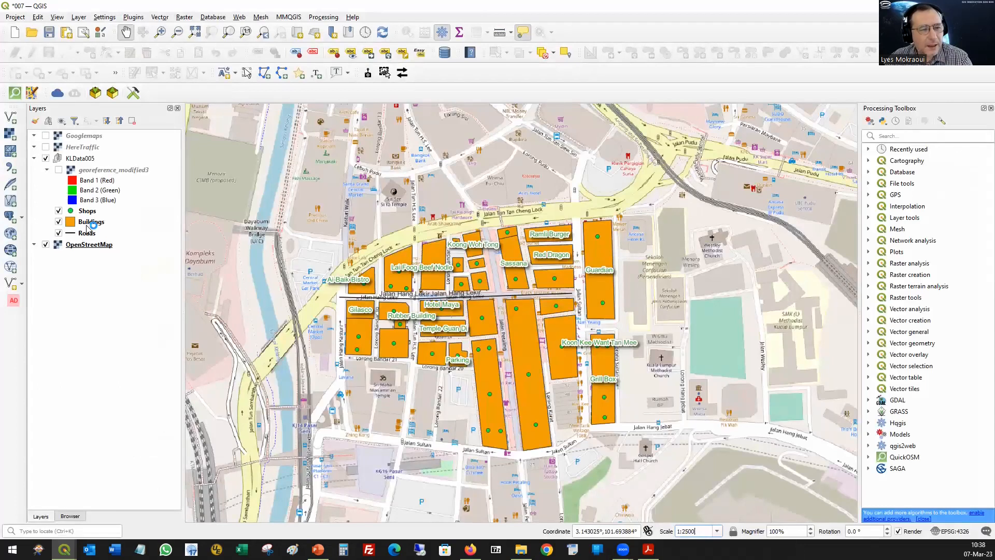
click(98, 224)
right_click(100, 227)
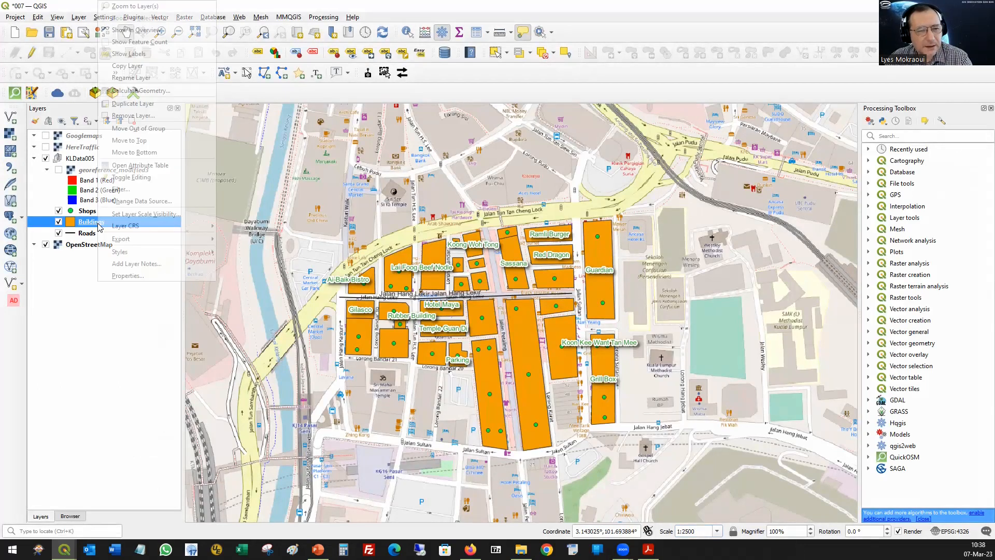
click(156, 277)
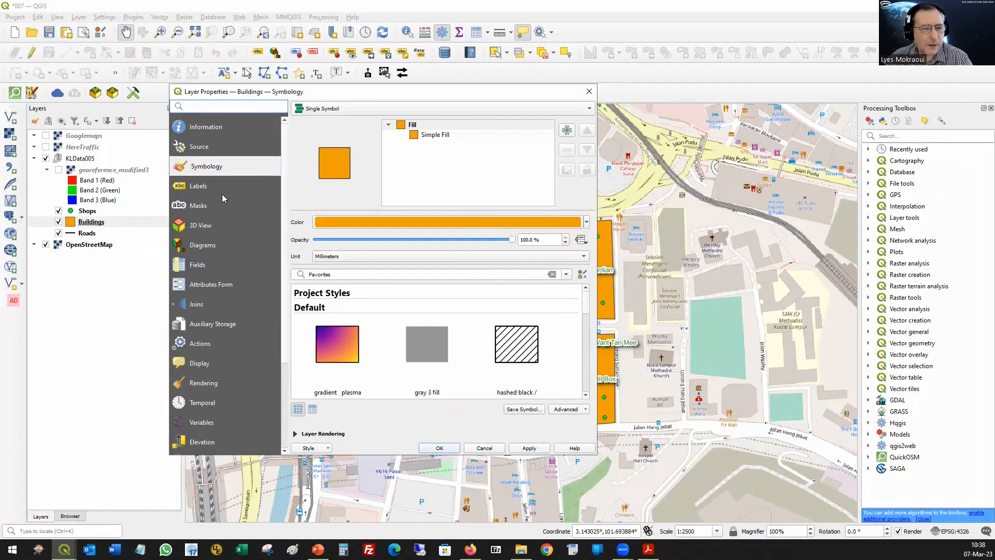
scroll(229, 192, down, 2)
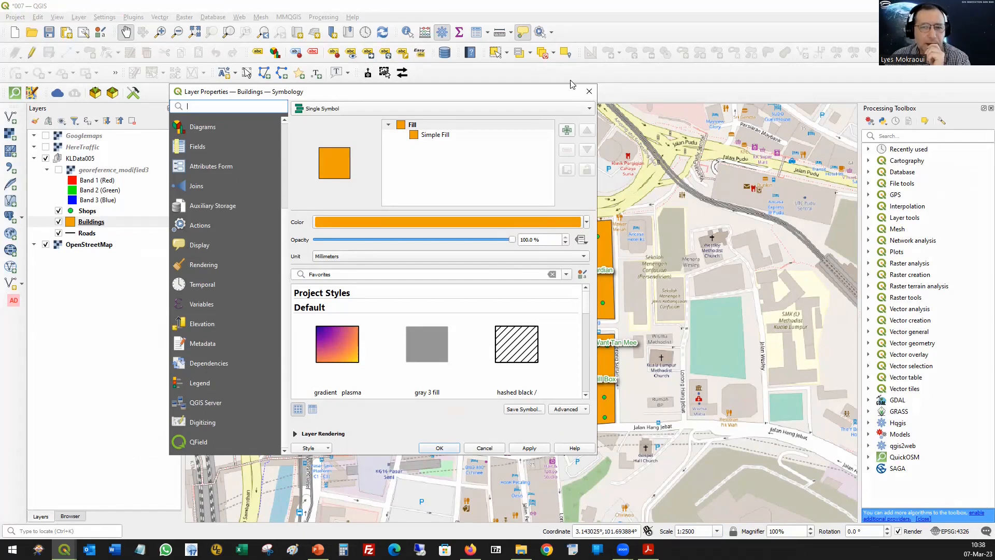
click(588, 94)
Step: List sample values of the Buildings layer's Name field in the source filter's Query Builder, and close it without setting a filter
click(98, 221)
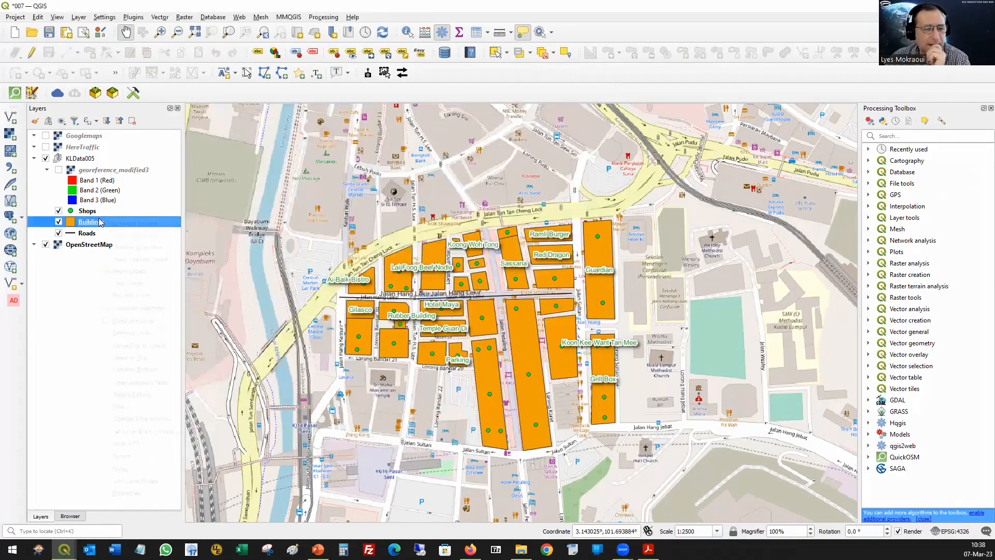
right_click(99, 223)
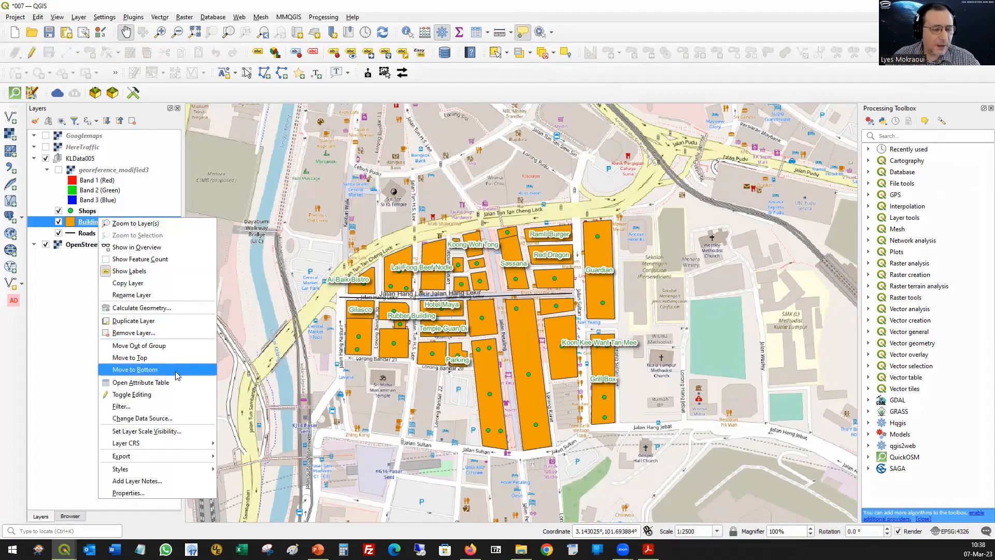
click(147, 495)
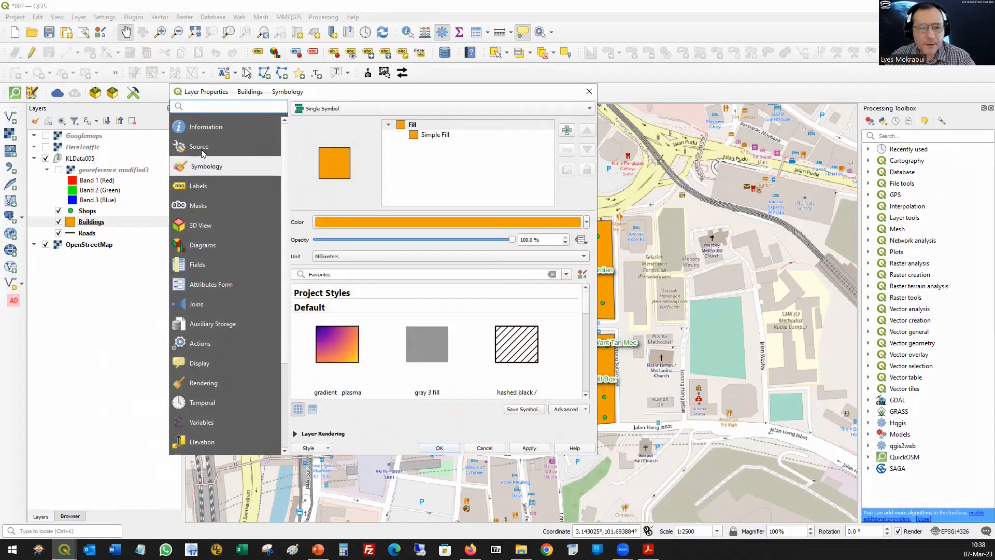
click(204, 150)
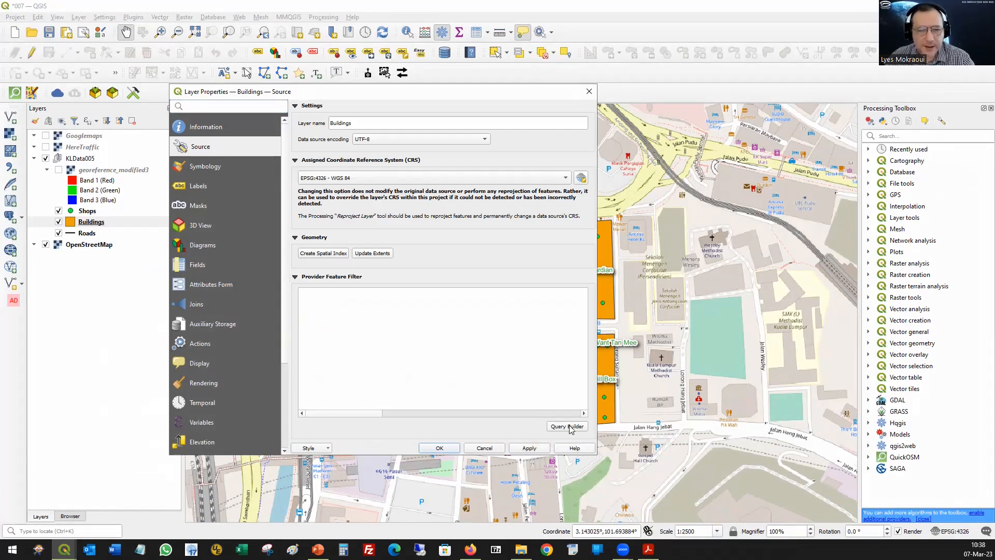
click(568, 426)
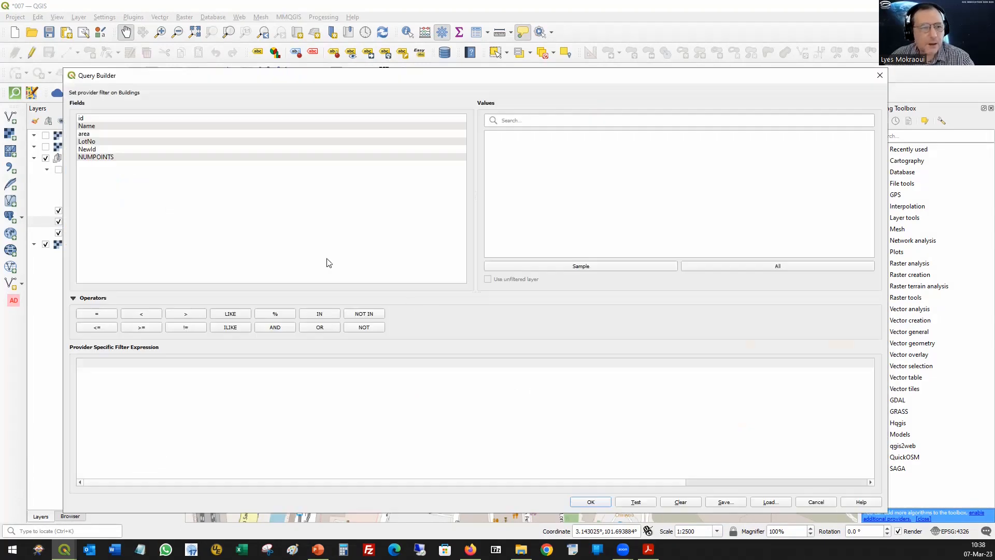
click(94, 129)
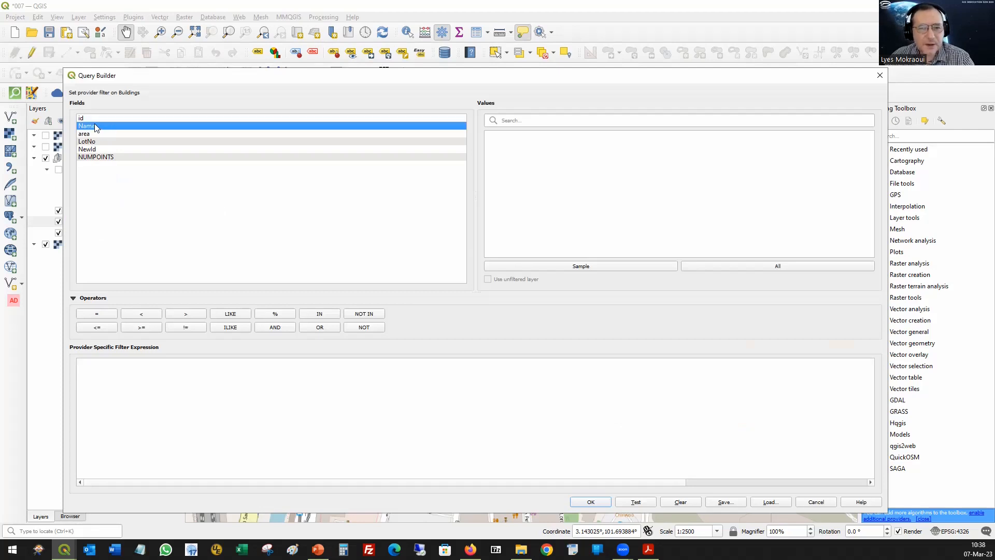
click(607, 267)
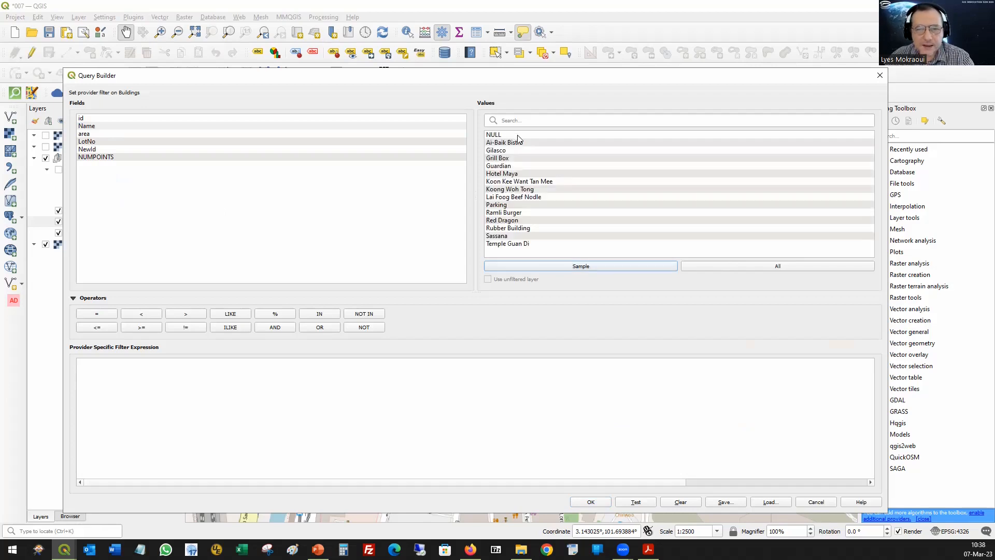
click(518, 136)
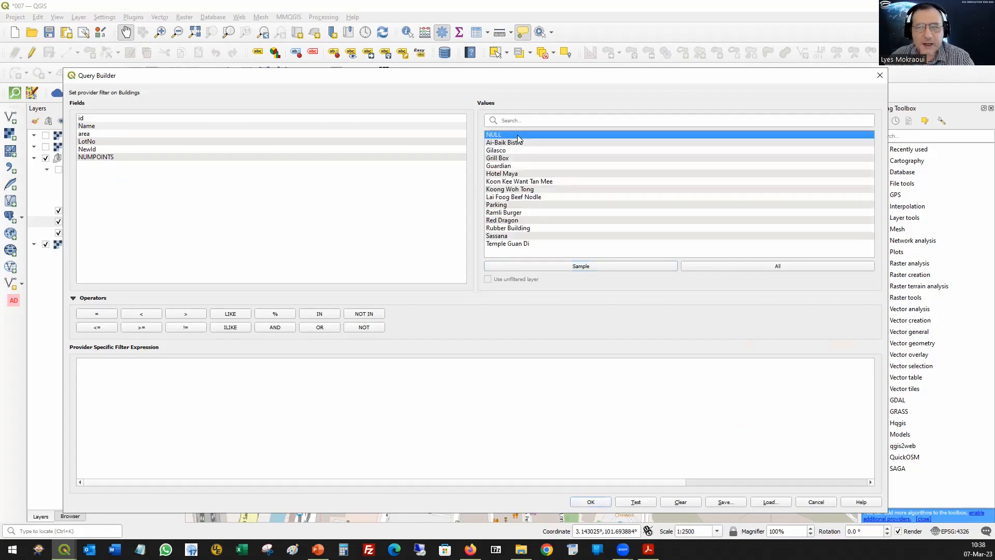
click(879, 75)
click(589, 91)
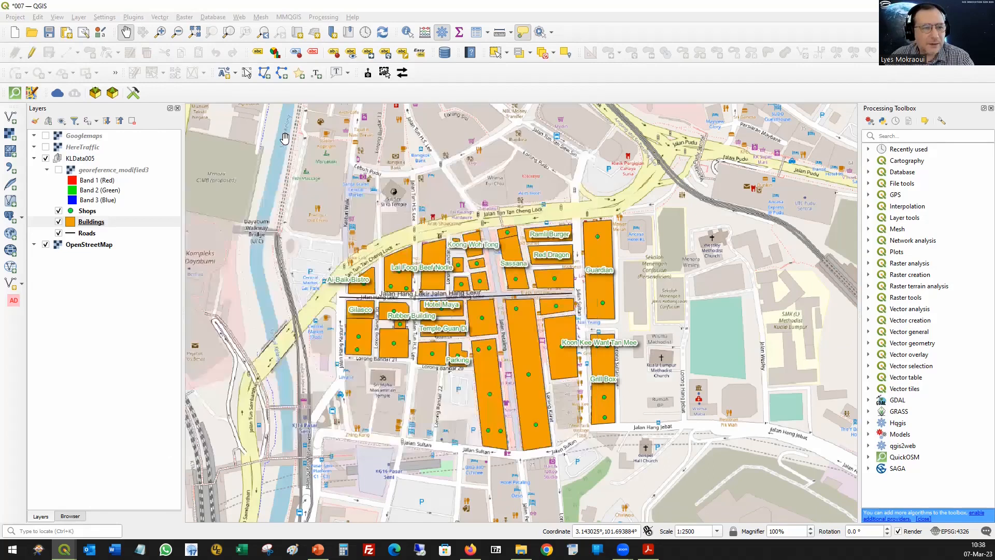
Step: Examine the Buildings attribute table for records with NULL in the Name field, and close the table
click(476, 33)
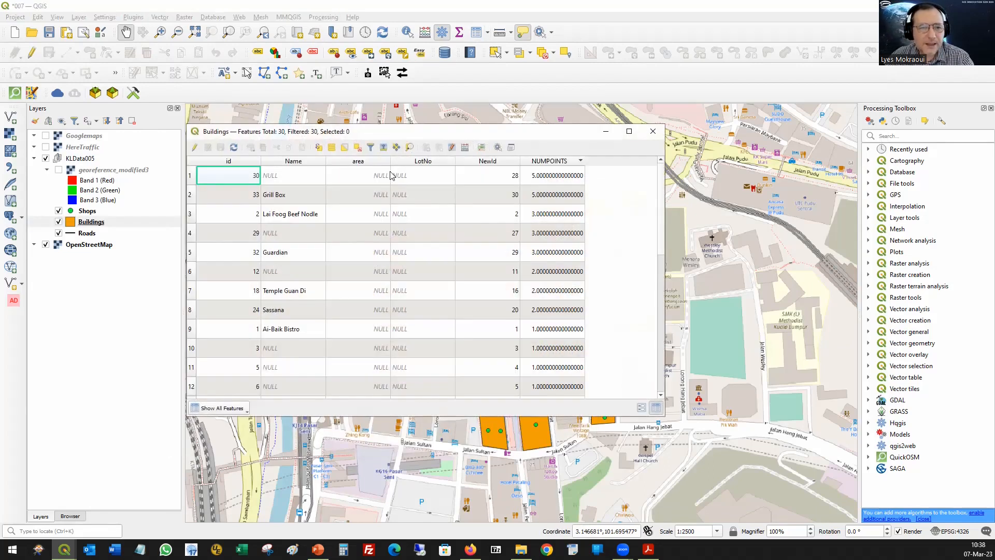
click(273, 179)
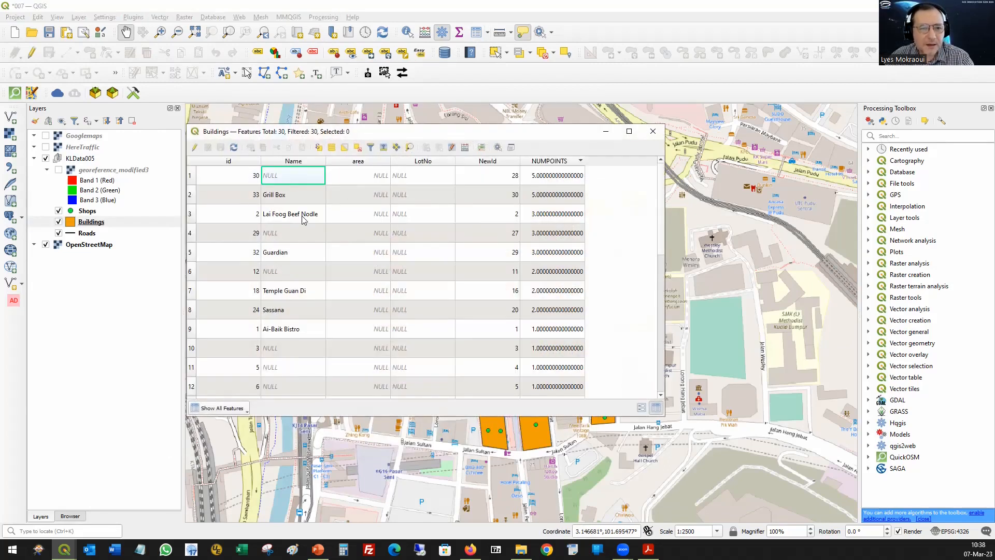
click(279, 241)
click(281, 273)
click(284, 310)
click(300, 352)
click(293, 365)
scroll(284, 327, down, 1)
click(288, 365)
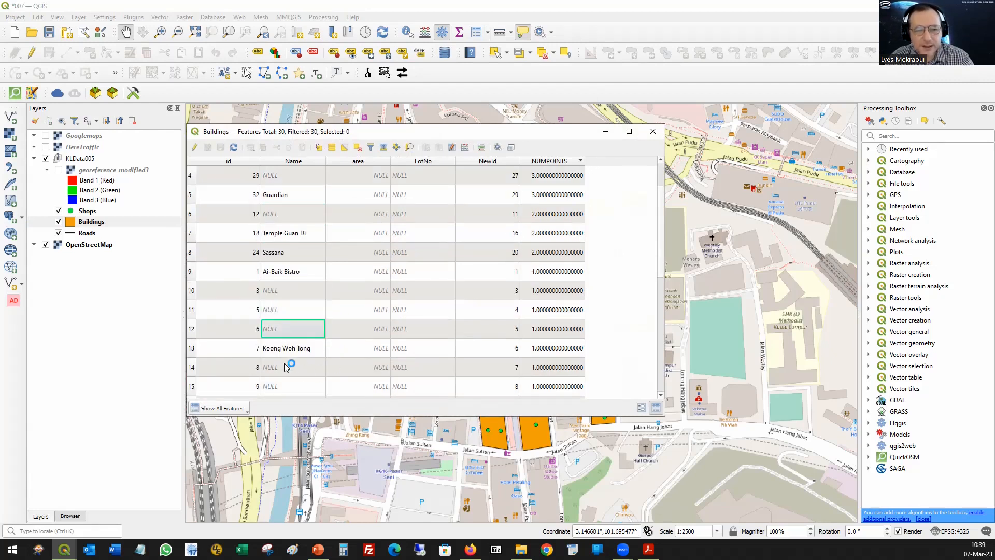
scroll(284, 329, down, 1)
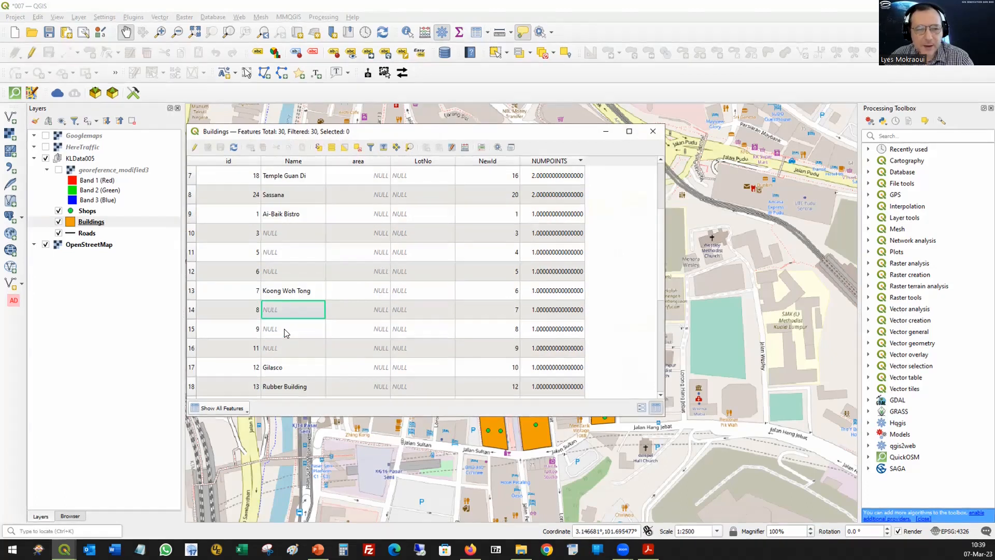
click(289, 336)
click(289, 350)
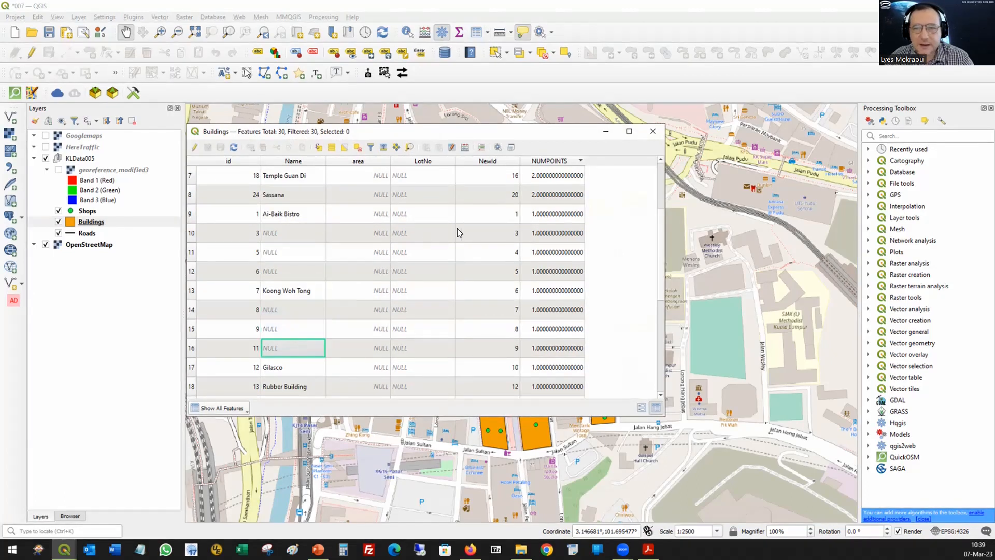
click(660, 135)
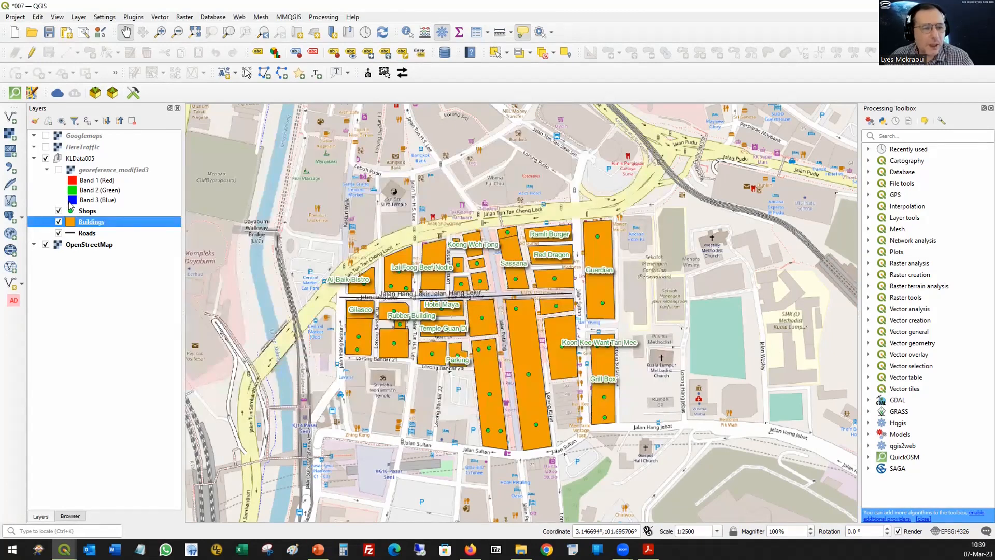
Step: Filter the Buildings layer's source with the expression "Name" is NOT Null, testing the query before applying it
right_click(90, 224)
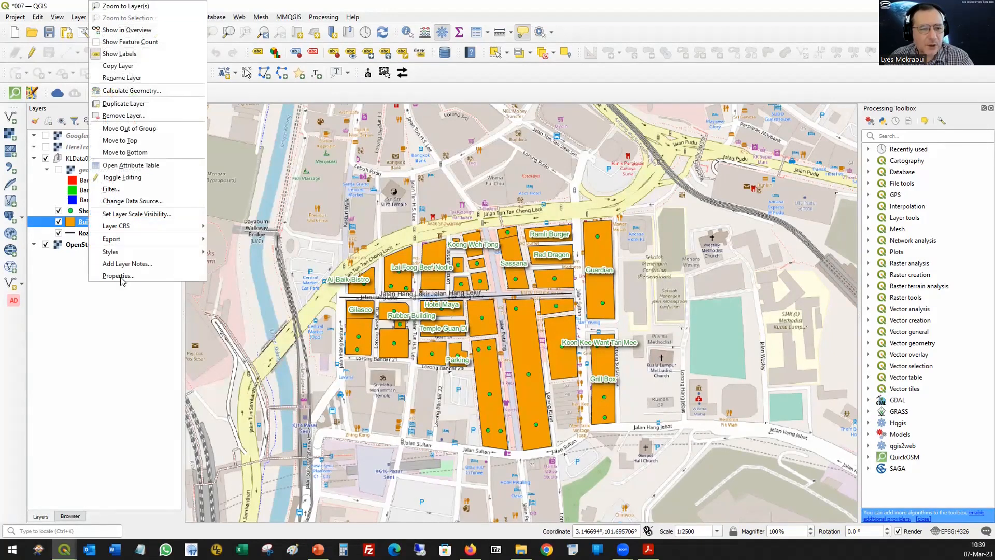
click(151, 276)
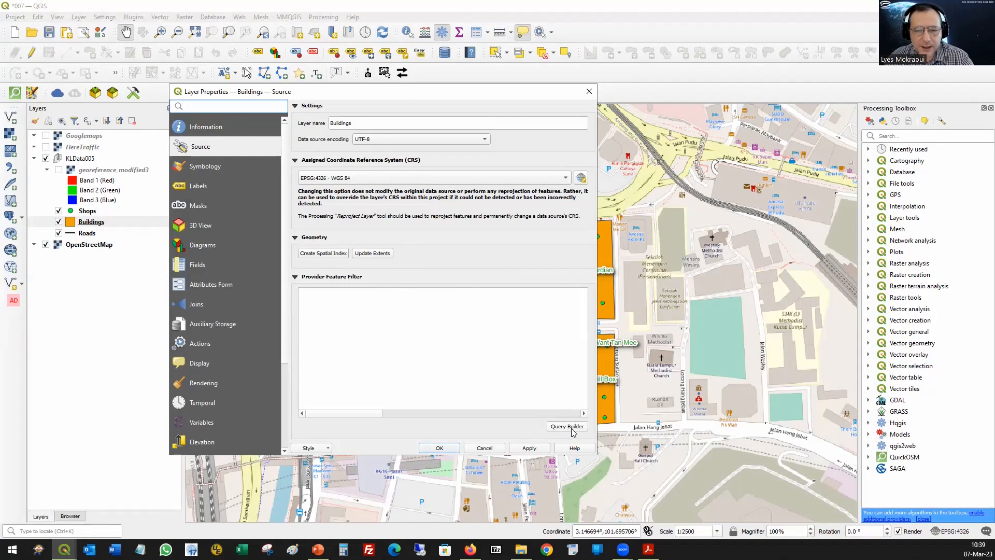
click(568, 427)
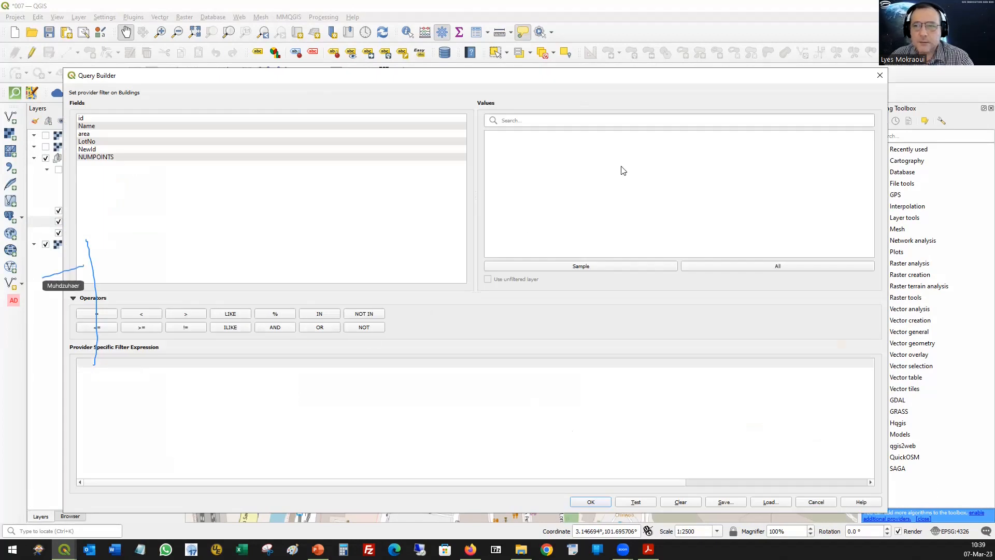
click(880, 77)
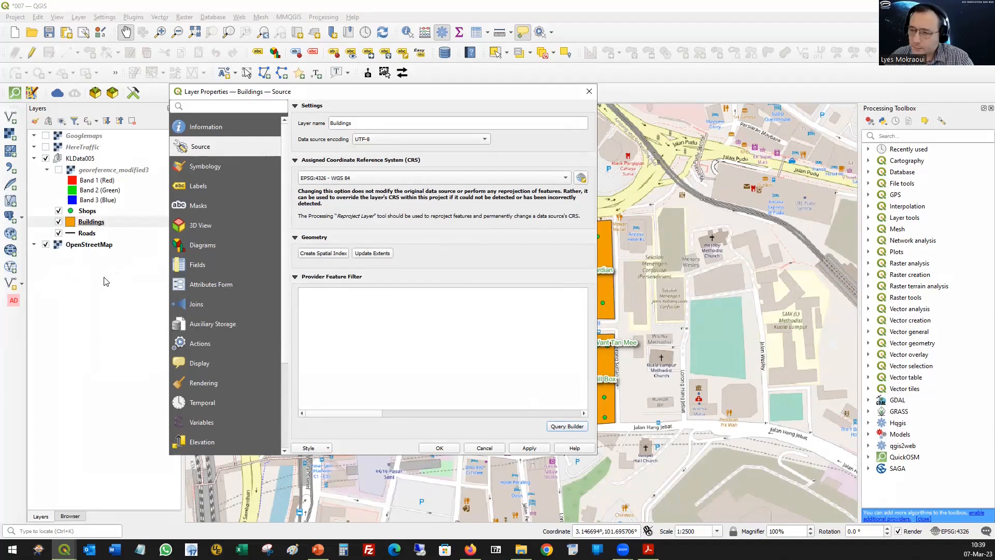
click(567, 427)
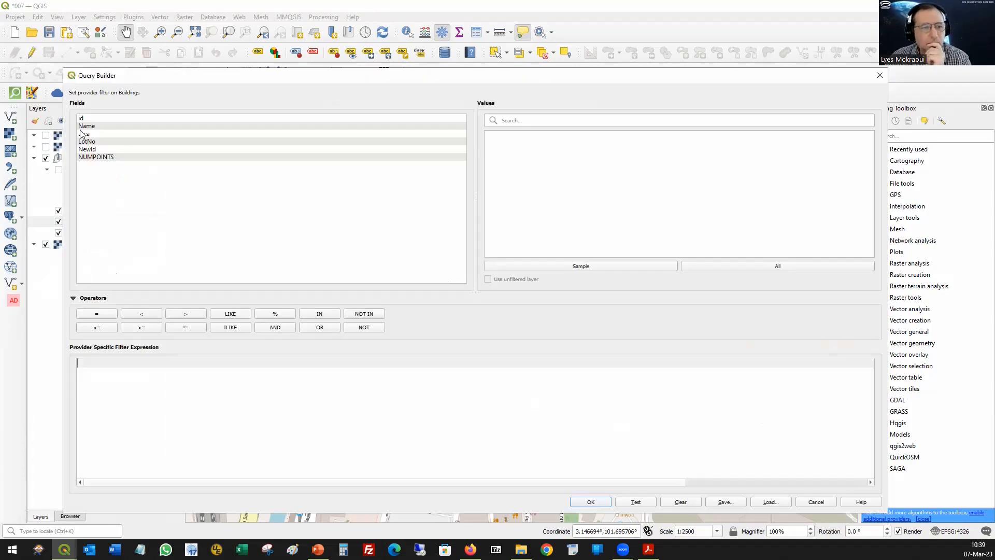
click(98, 128)
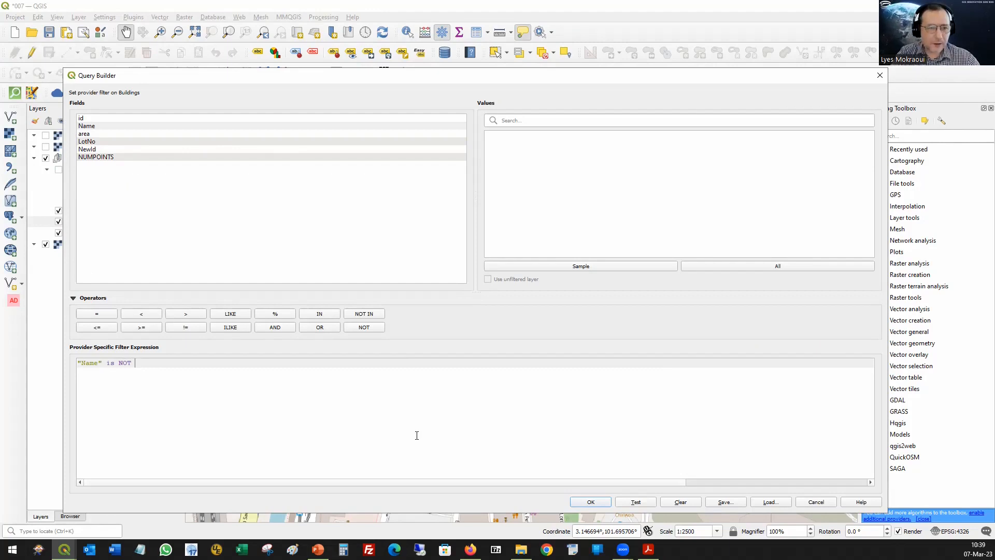
text(ull)
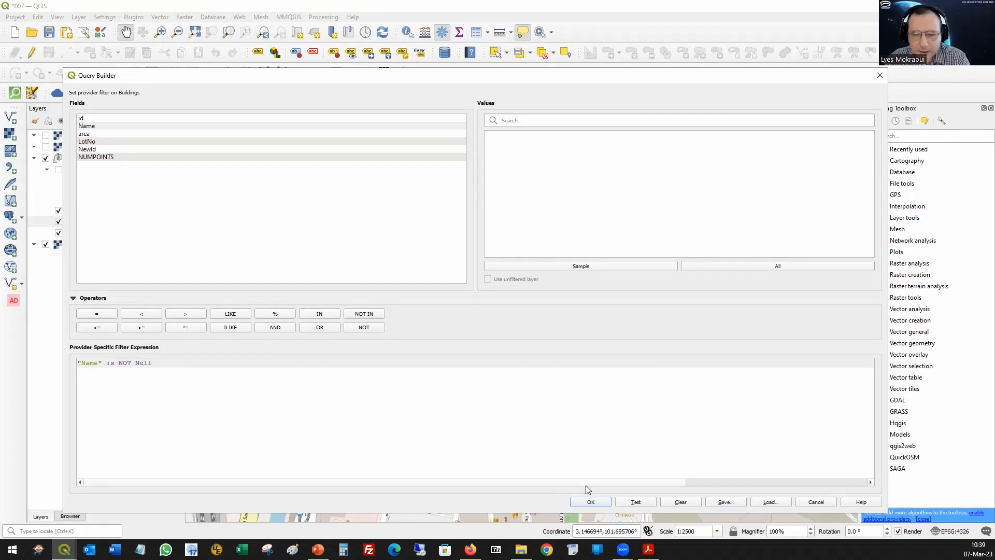
click(635, 501)
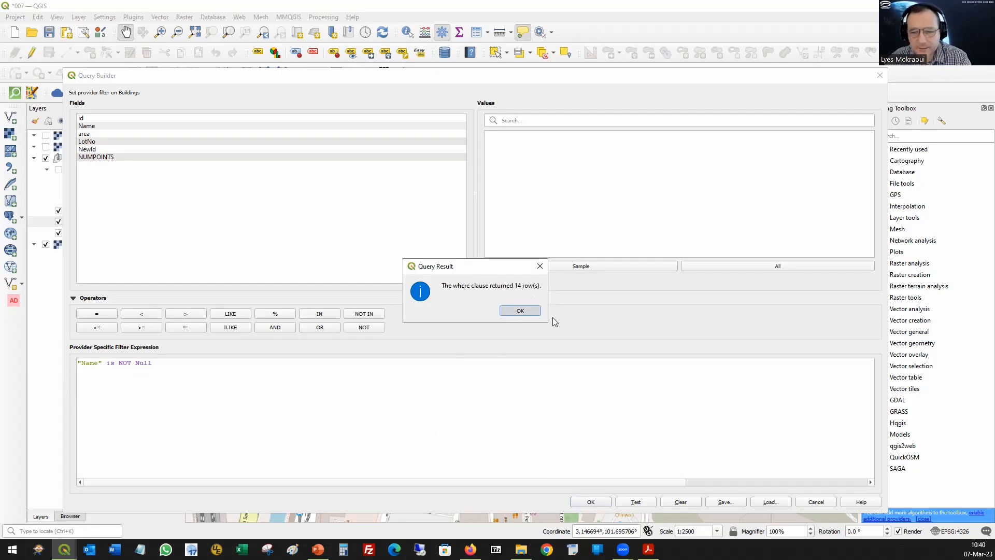
key(Return)
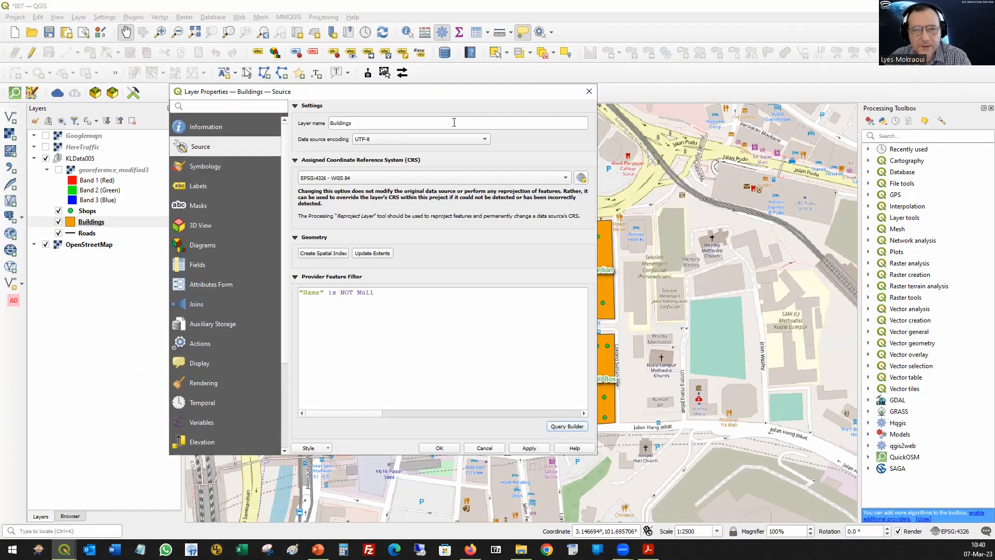
drag(448, 93, 924, 109)
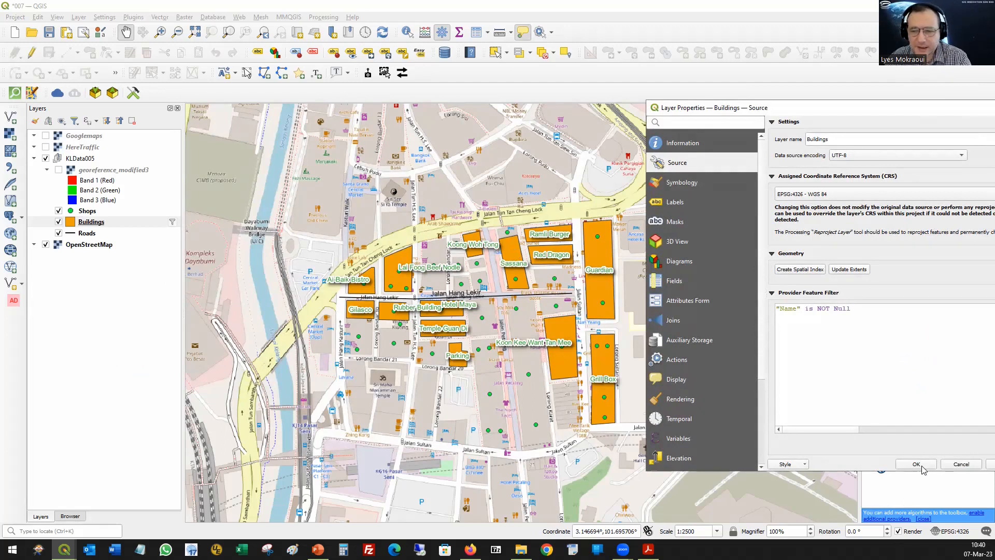
click(917, 464)
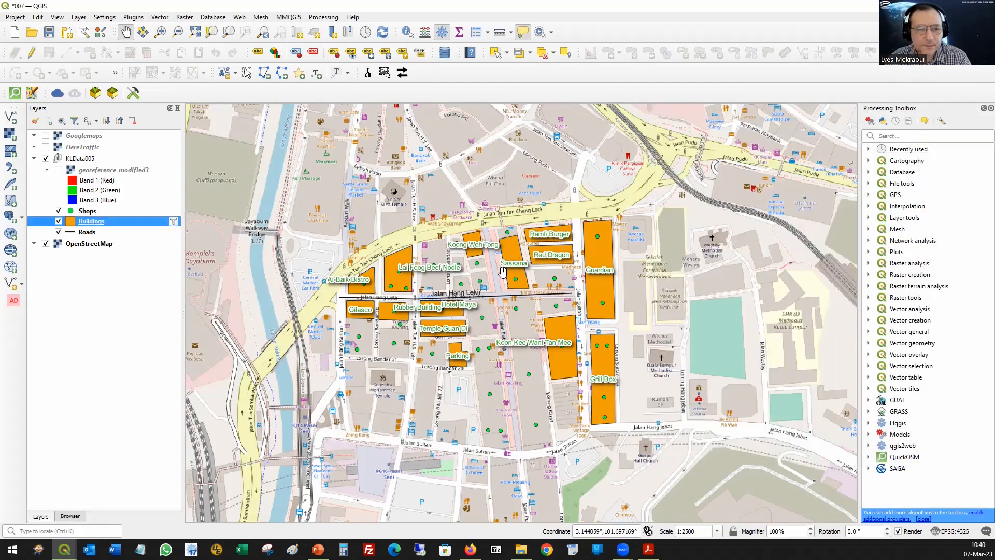
Step: Inspect the filtered buildings up close on the map canvas and set the map scale to 1:2500
scroll(471, 275, up, 1)
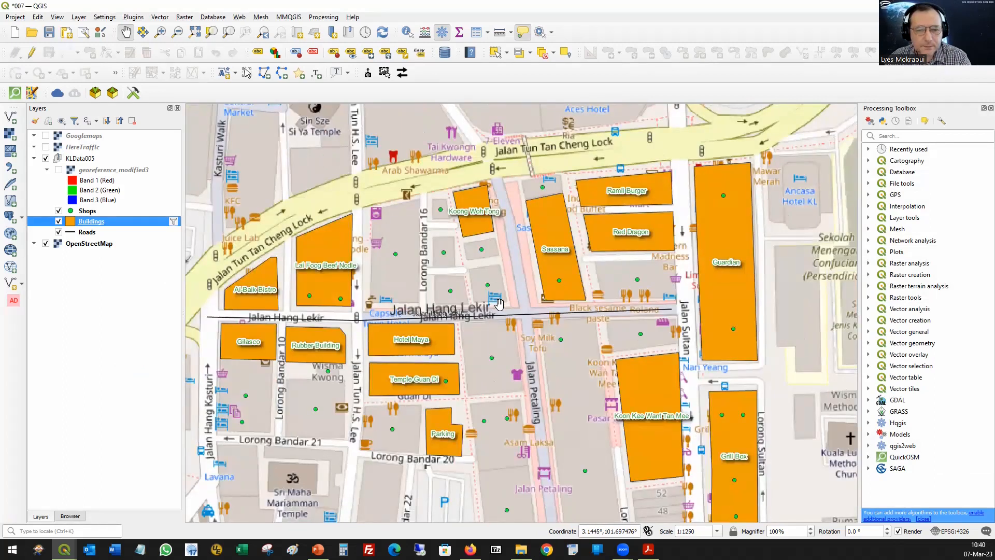
scroll(516, 354, down, 1)
drag(516, 354, 521, 321)
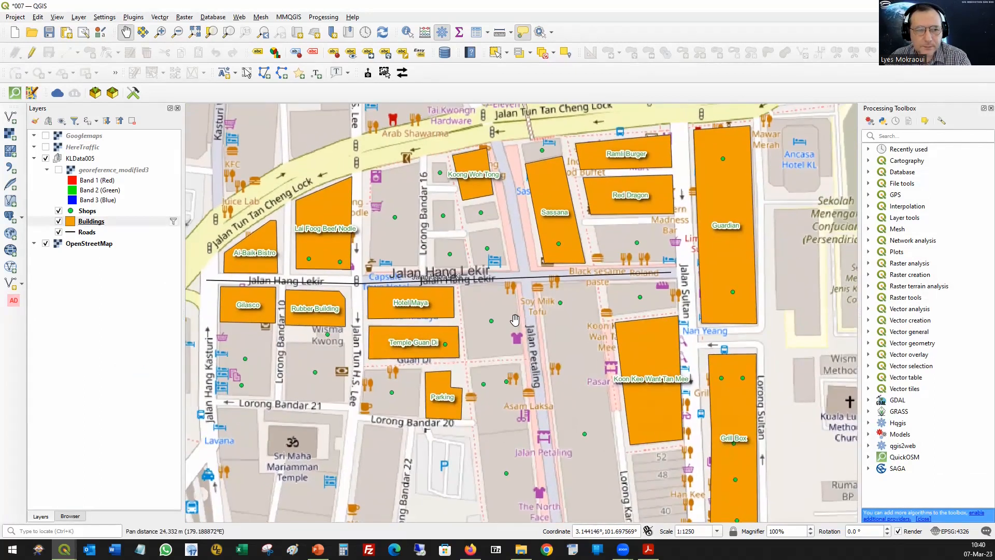
scroll(508, 337, up, 1)
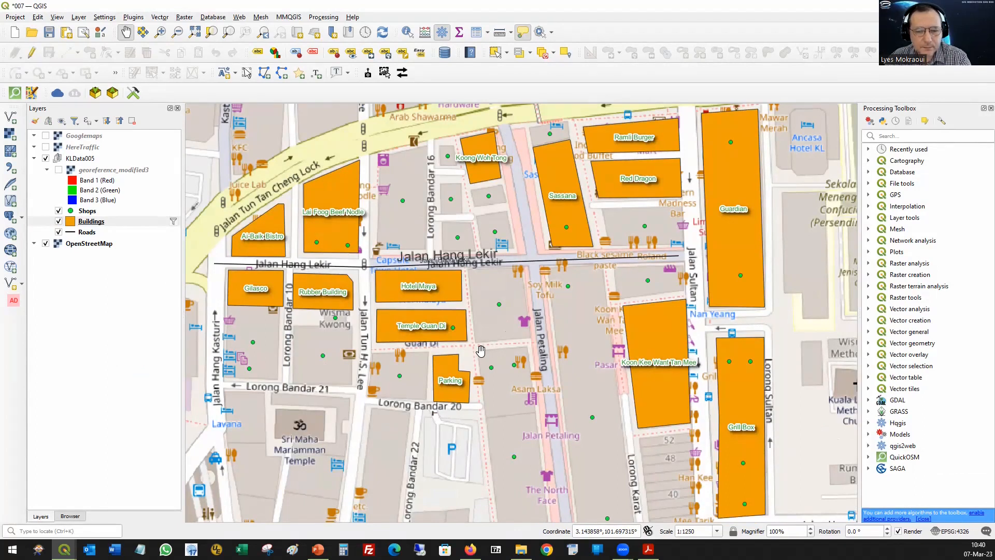
triple_click(705, 532)
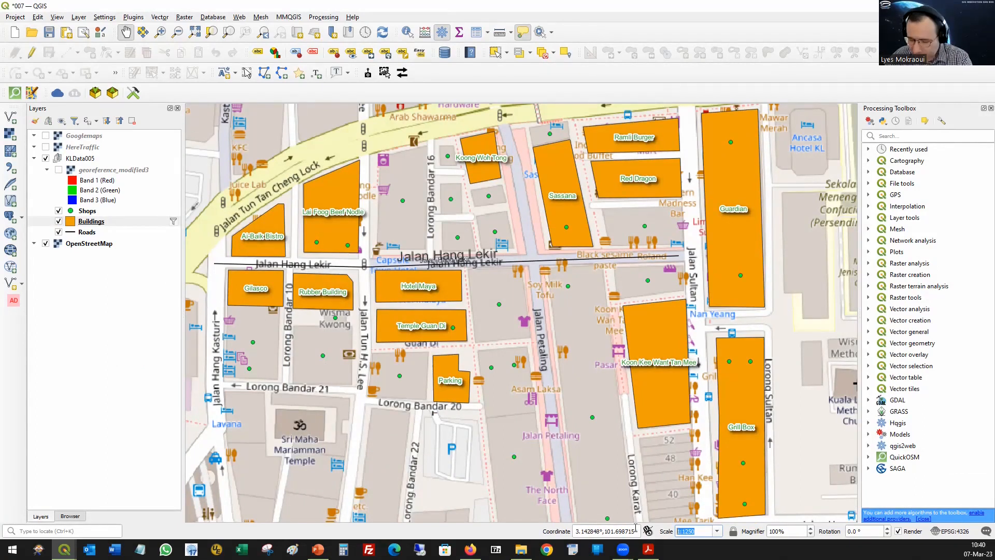
text(2500)
key(Return)
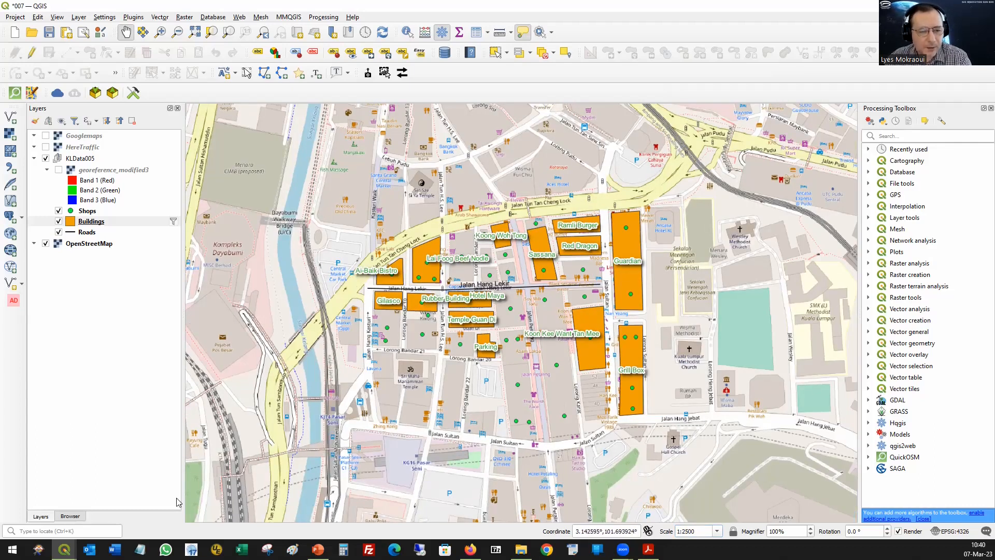
Step: Switch back to the QGIS007/23 print layout, dismiss both export messages, and refresh the layout view to apply the Buildings filter
mouse_move(65, 549)
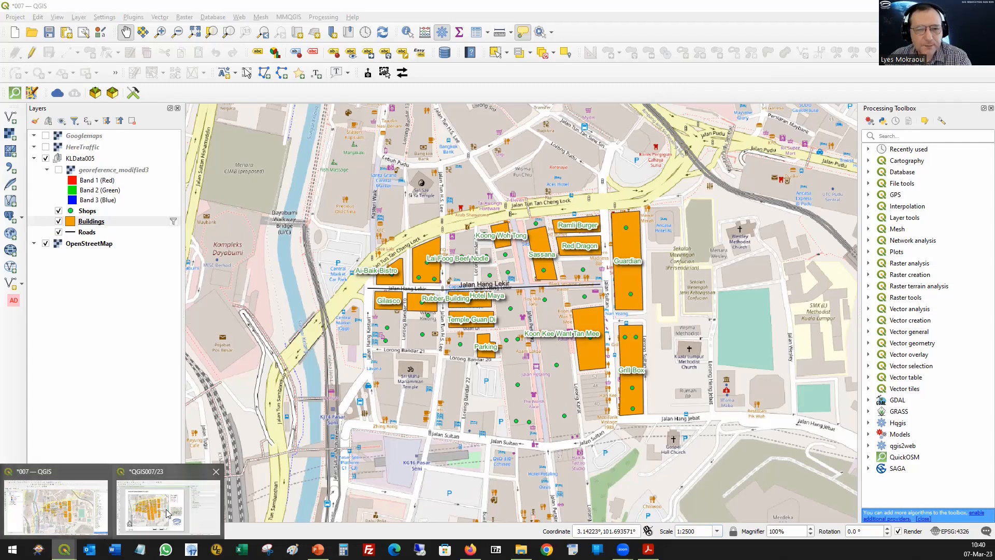
click(165, 509)
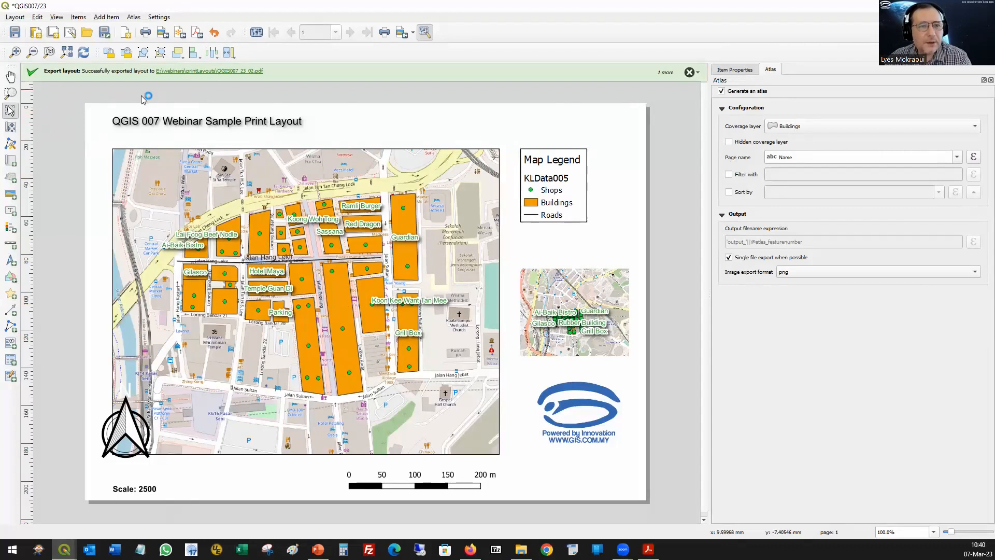
click(689, 72)
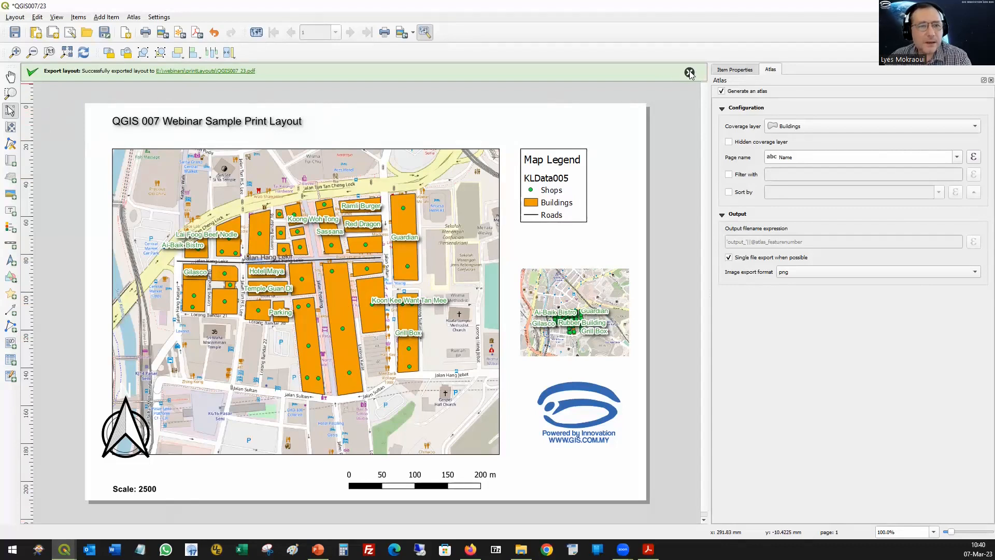
click(689, 73)
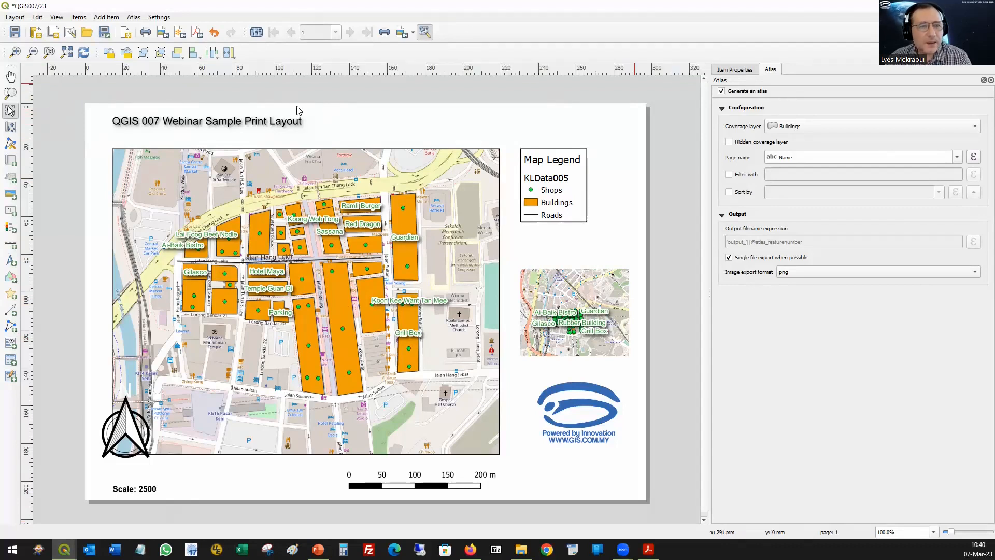
click(84, 53)
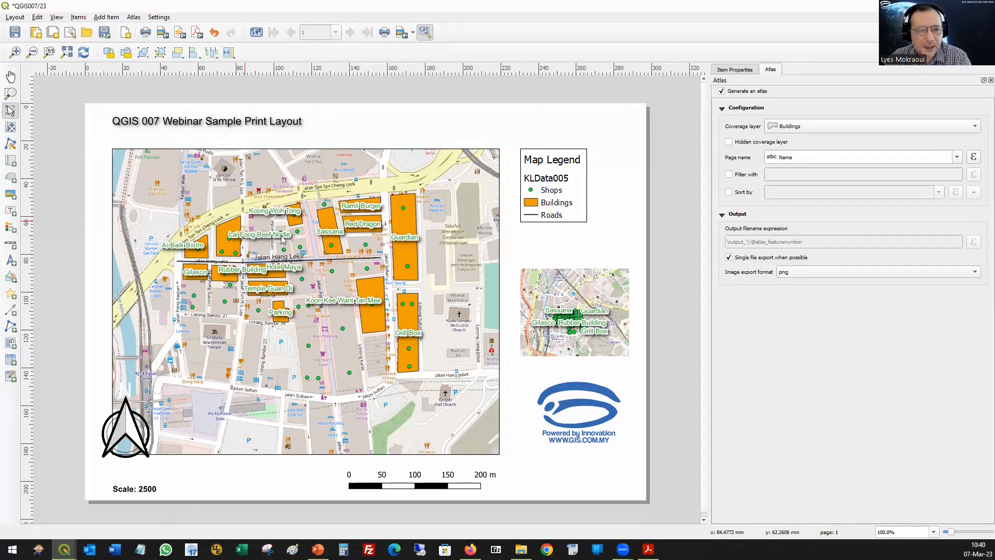
scroll(277, 241, up, 1)
scroll(263, 254, down, 1)
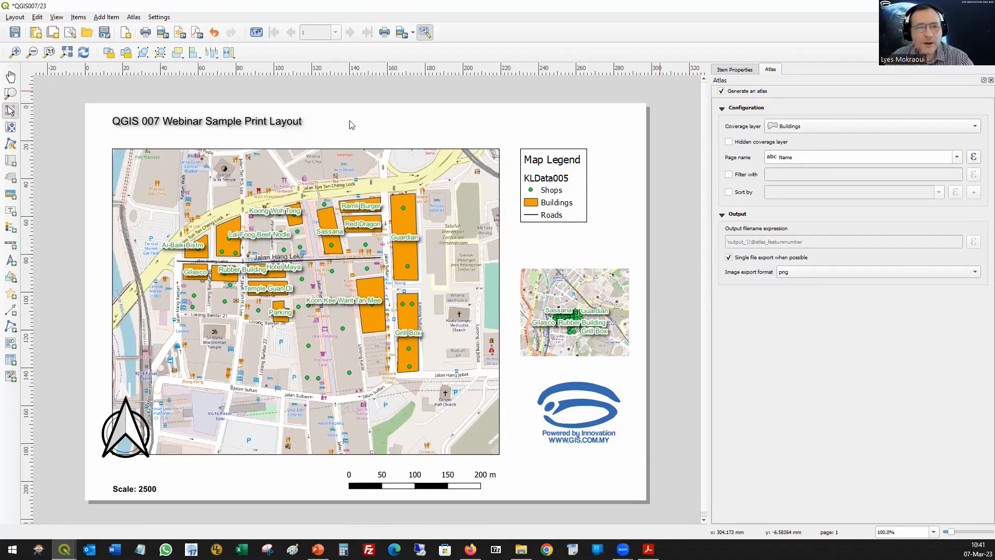
Step: Turn on the atlas preview, make the main map controlled by the atlas, and check the next two building pages
click(256, 33)
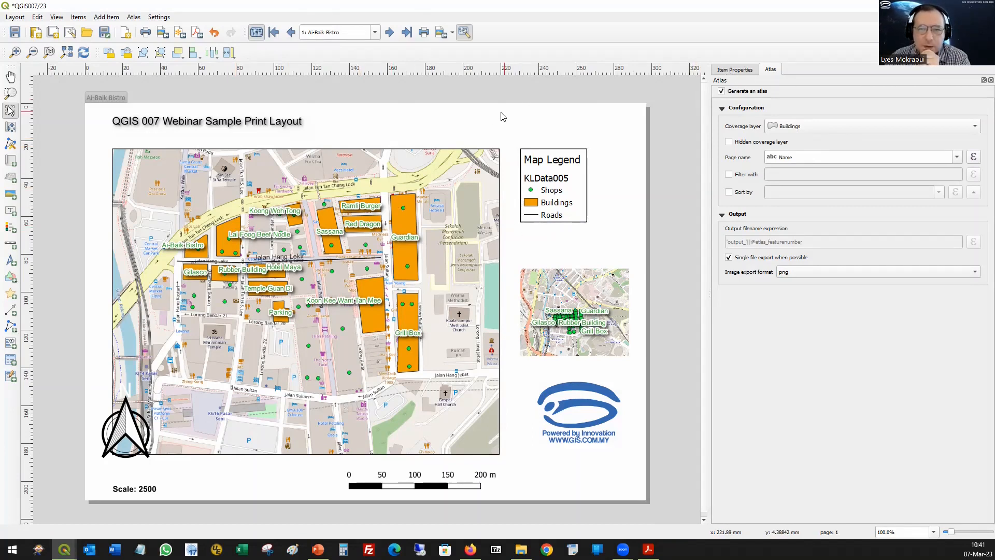
click(728, 72)
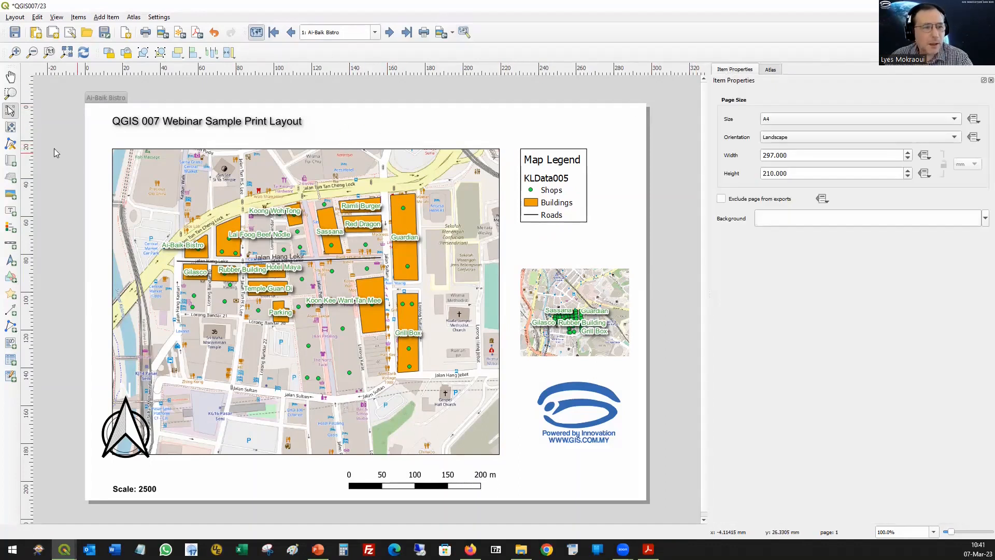
click(464, 171)
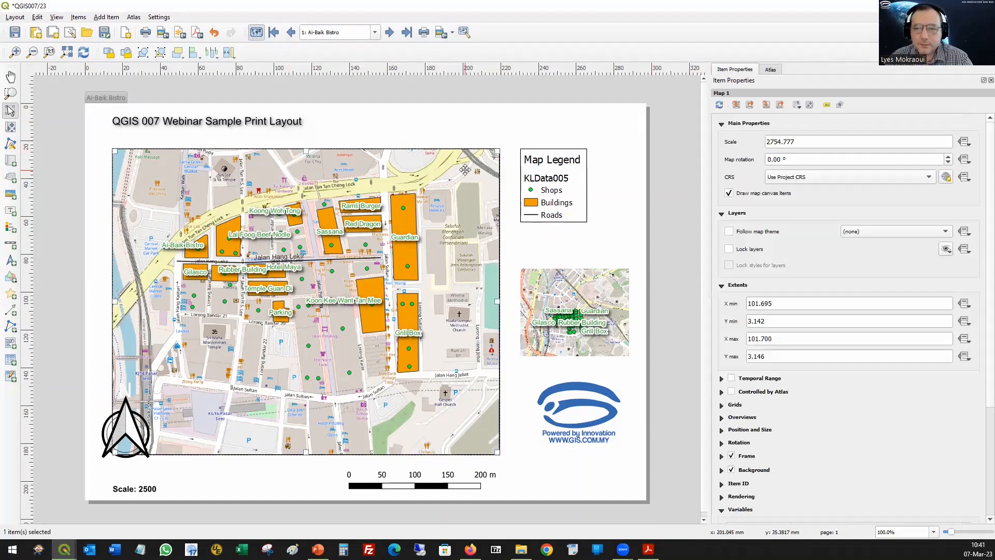
scroll(853, 427, down, 1)
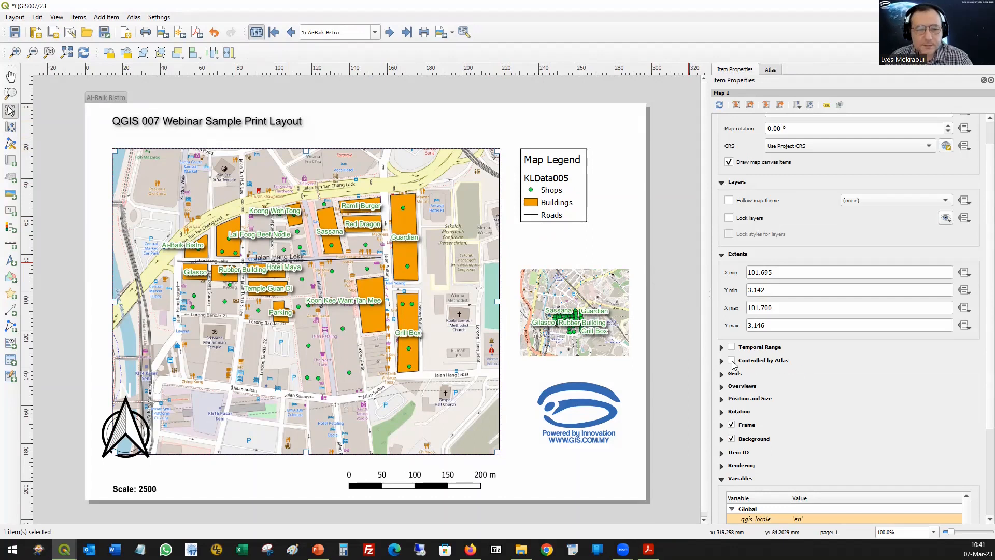
click(731, 361)
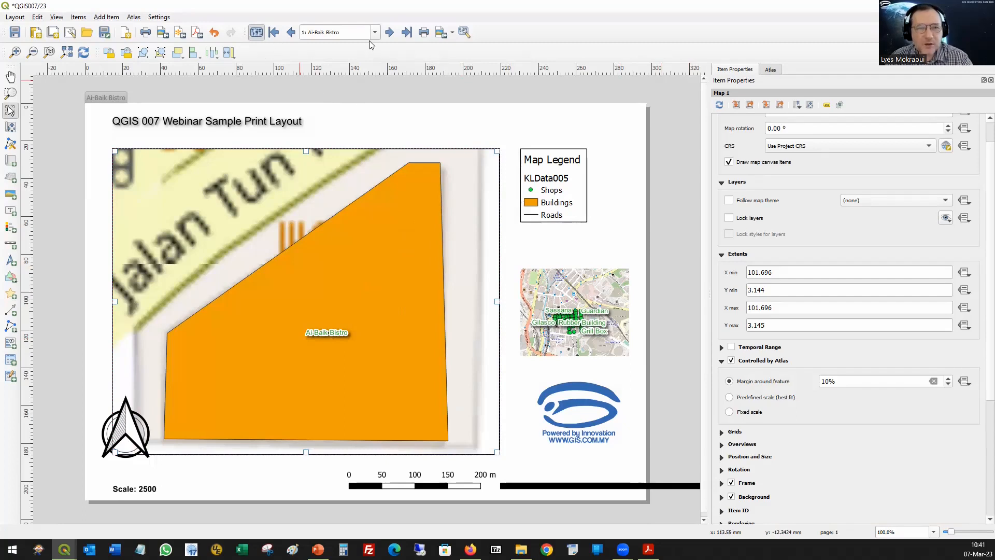
click(390, 33)
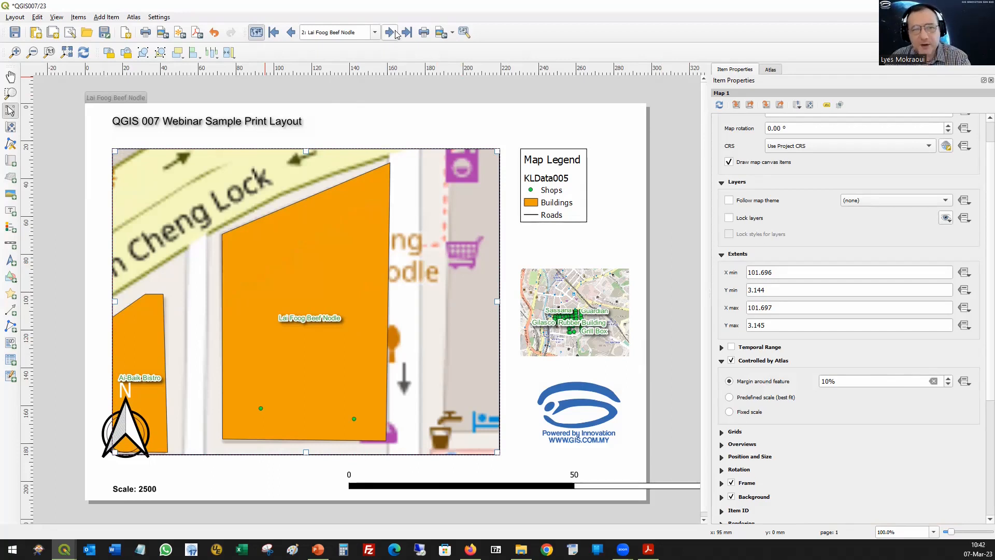
click(390, 33)
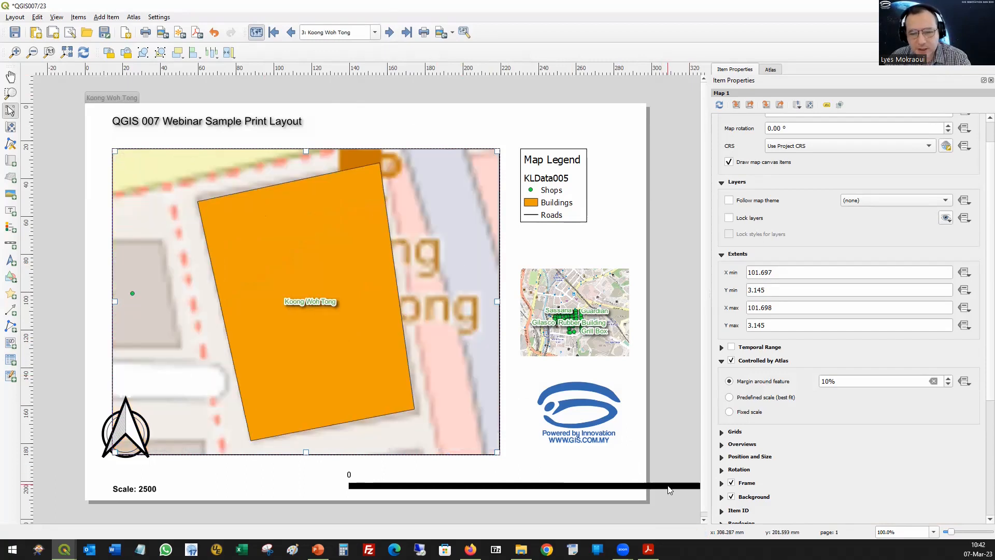
Step: Shift the scale bar left beneath the main map and set it to fit segment width with 1 left and 1 right segment
click(524, 485)
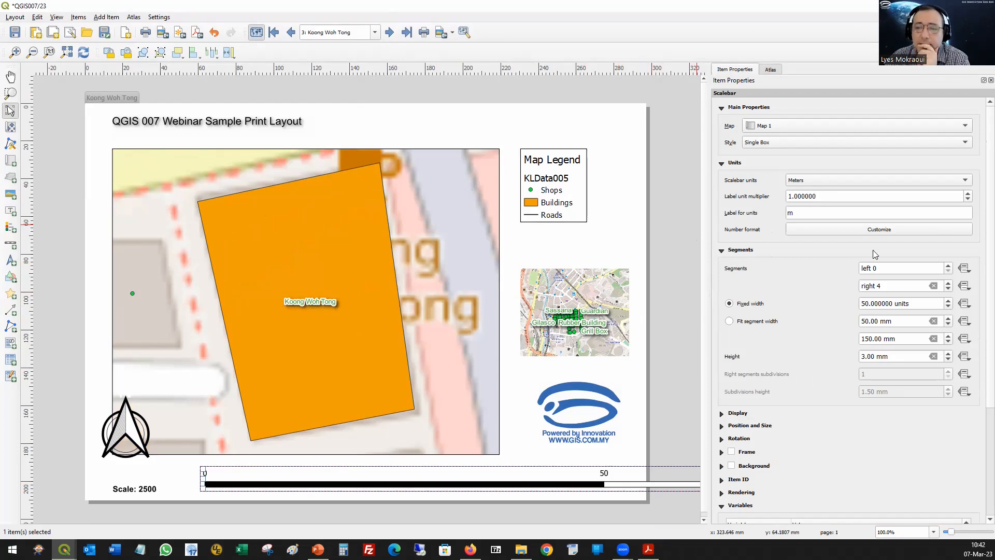
click(729, 322)
double_click(883, 286)
text(1)
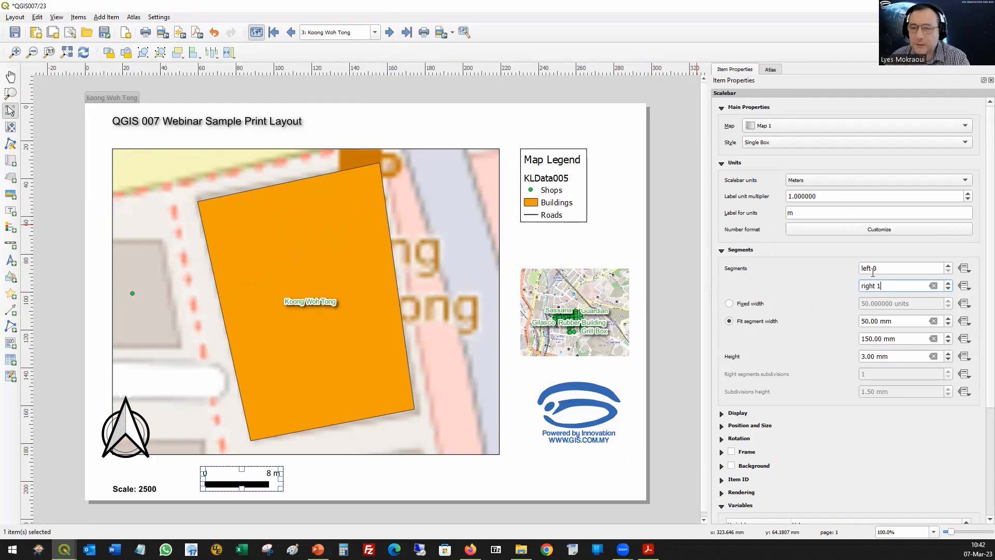
double_click(873, 268)
text(1)
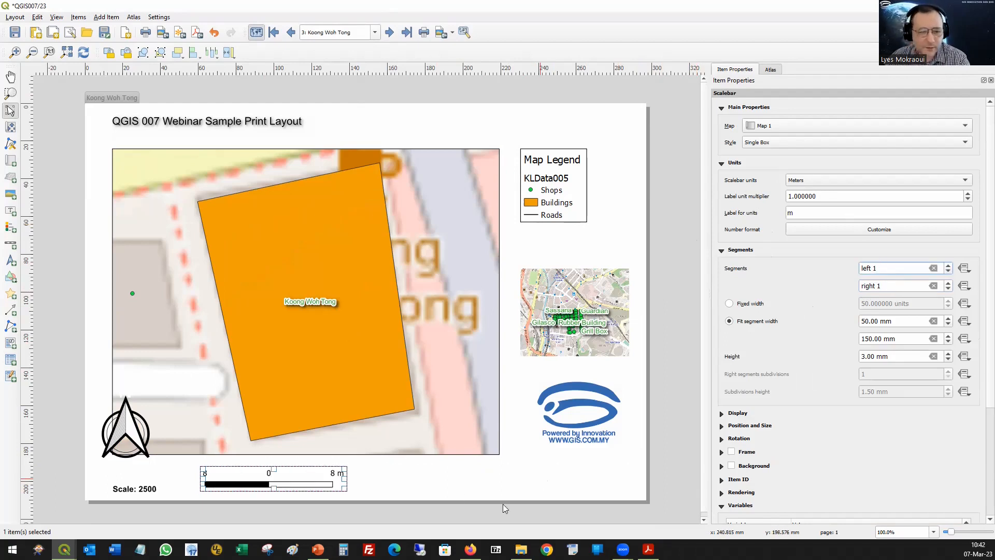
click(456, 474)
click(303, 482)
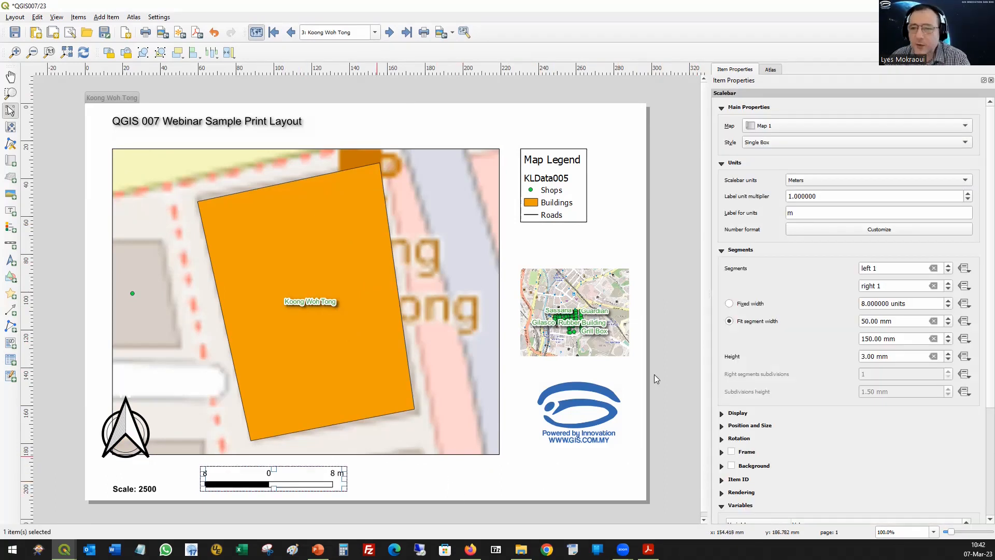
Step: Set the scale bar's segment width to 10 units and check it on the following atlas pages up to Temple Guan Di
double_click(864, 303)
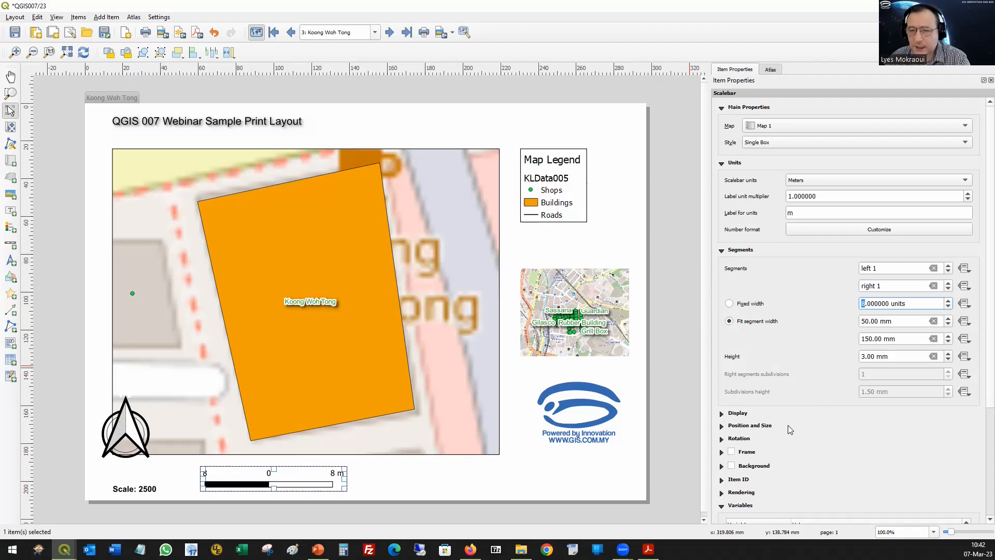
text(10)
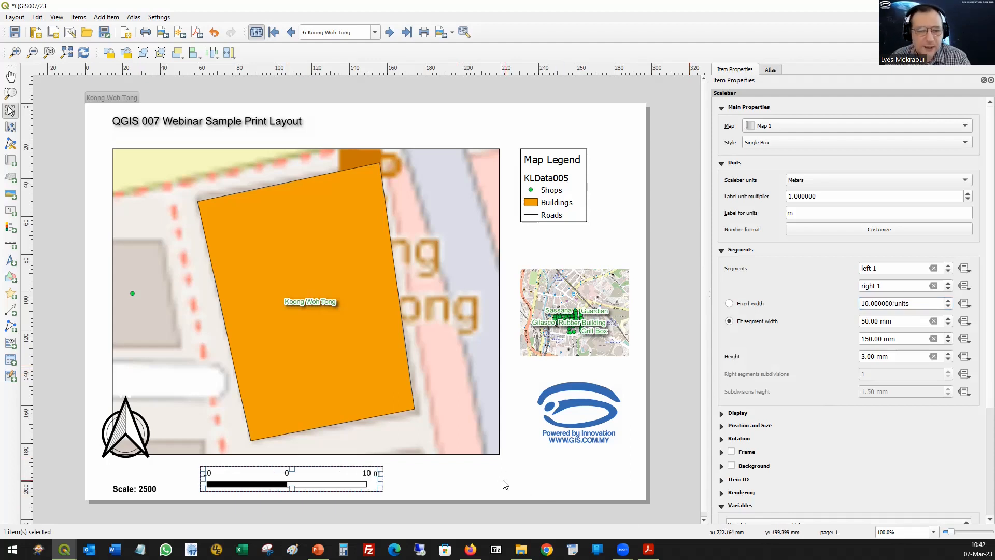
click(506, 485)
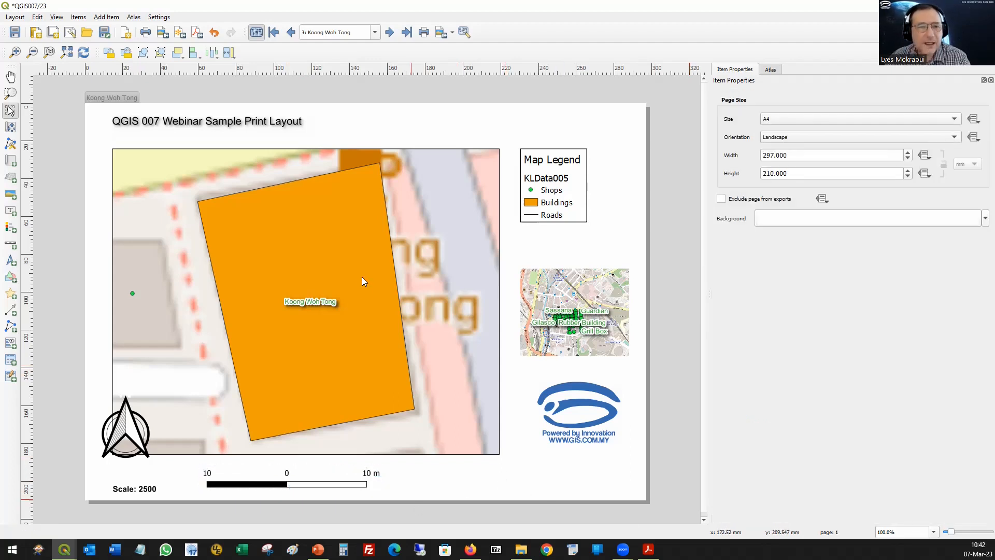
click(390, 33)
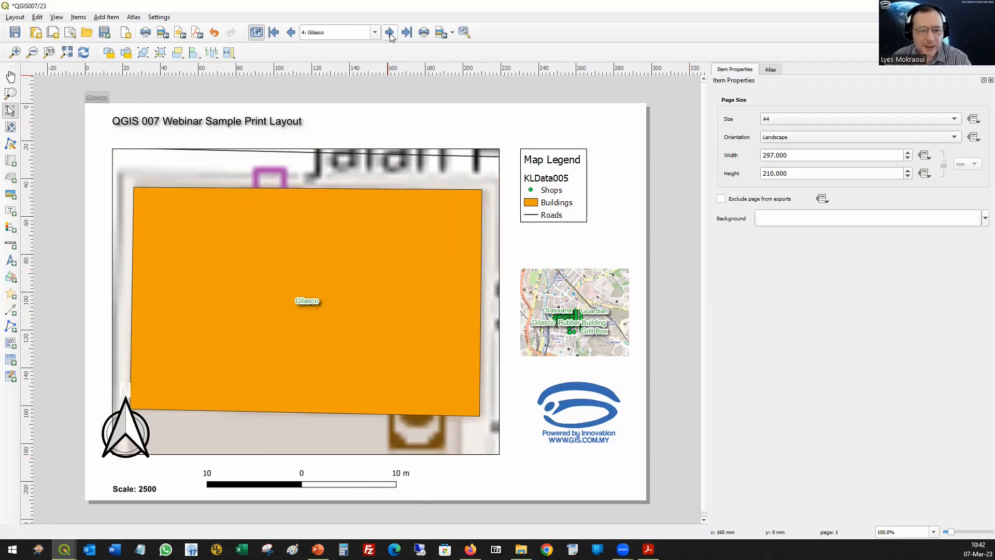
click(390, 34)
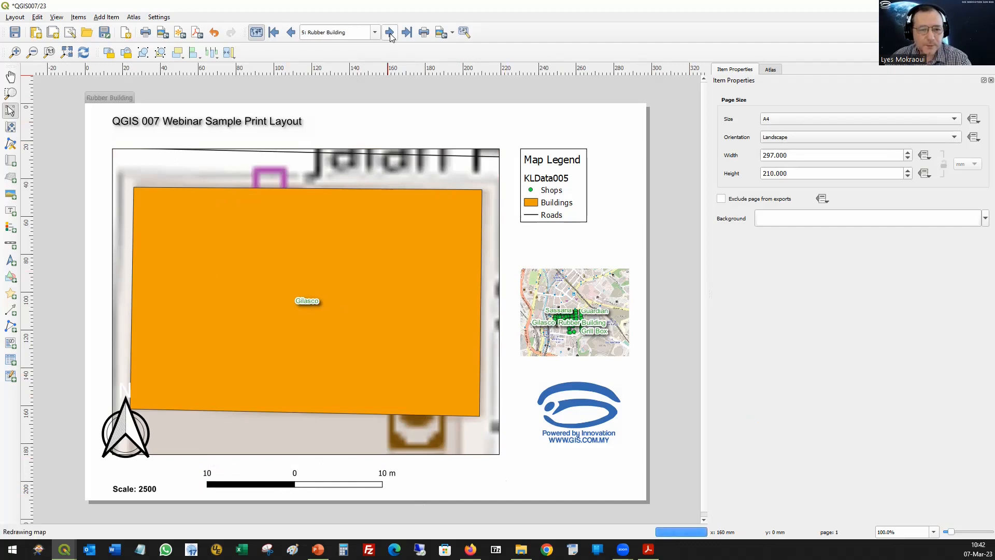
click(390, 33)
click(390, 33)
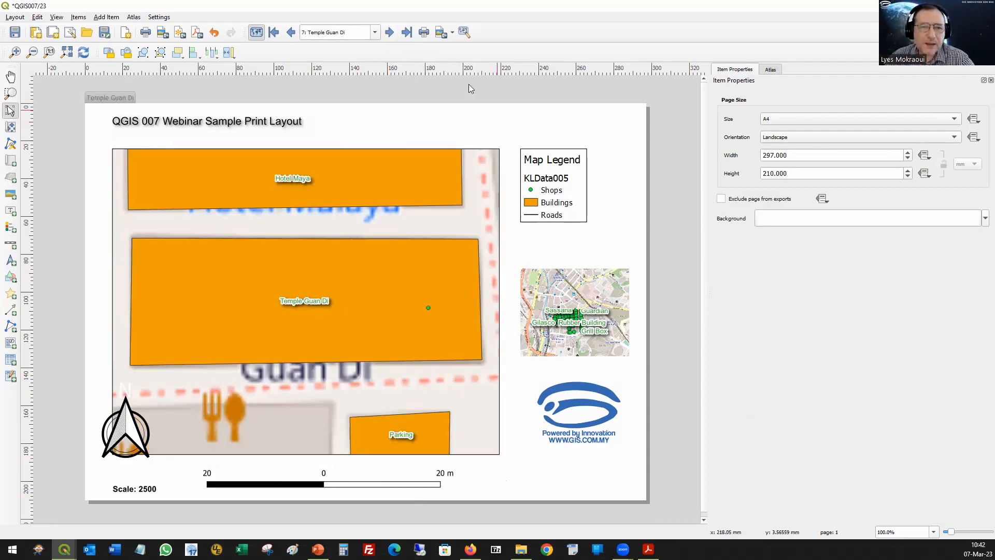
Step: Export the atlas as a PDF named QGIS007_23_Atlas.pdf in the printLayouts folder, keeping the offered export options
click(453, 29)
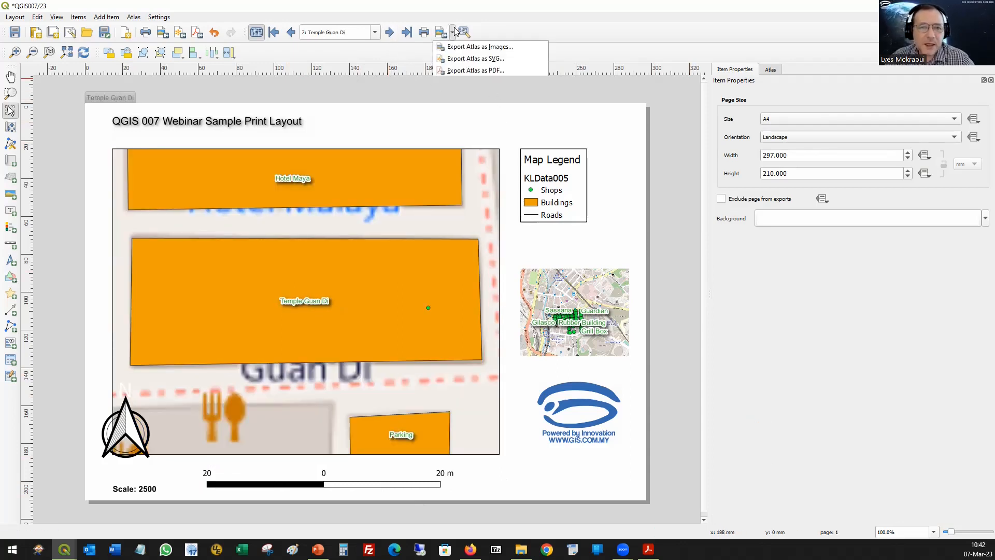
click(457, 70)
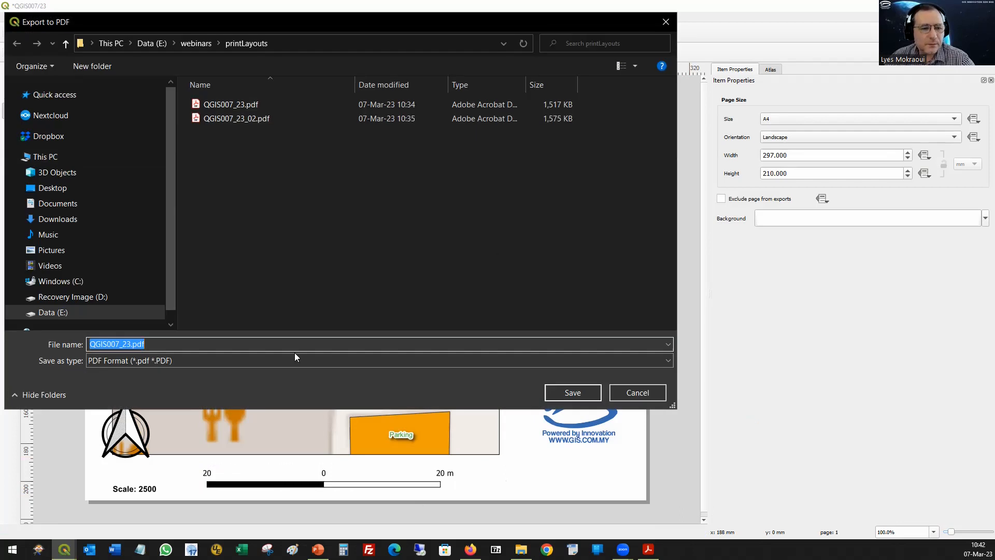
click(130, 344)
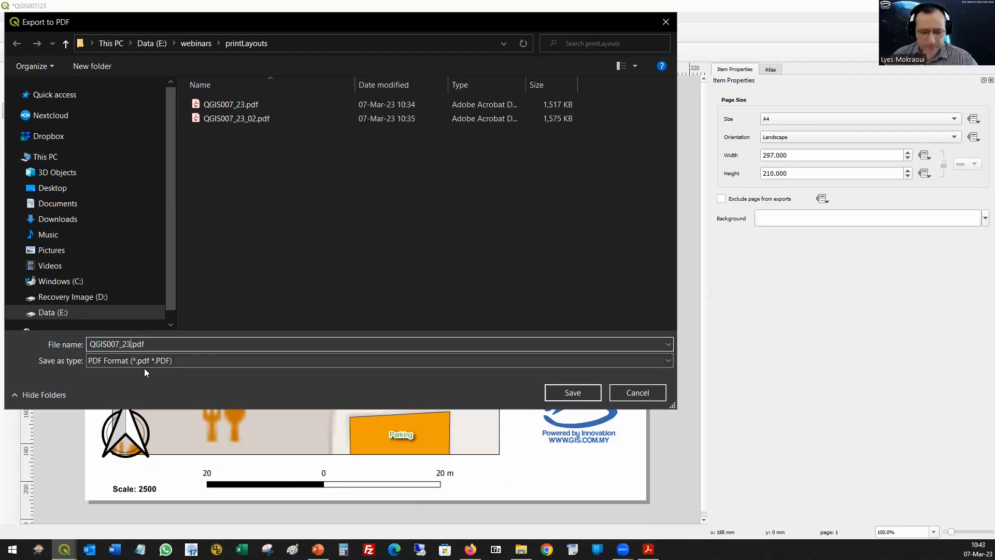
text(_)
text(Atlas)
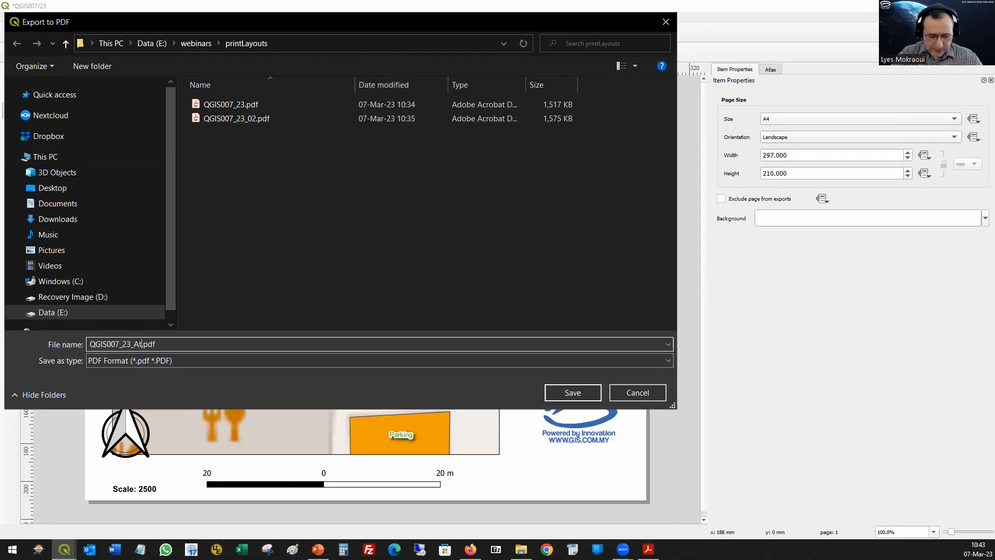
click(568, 393)
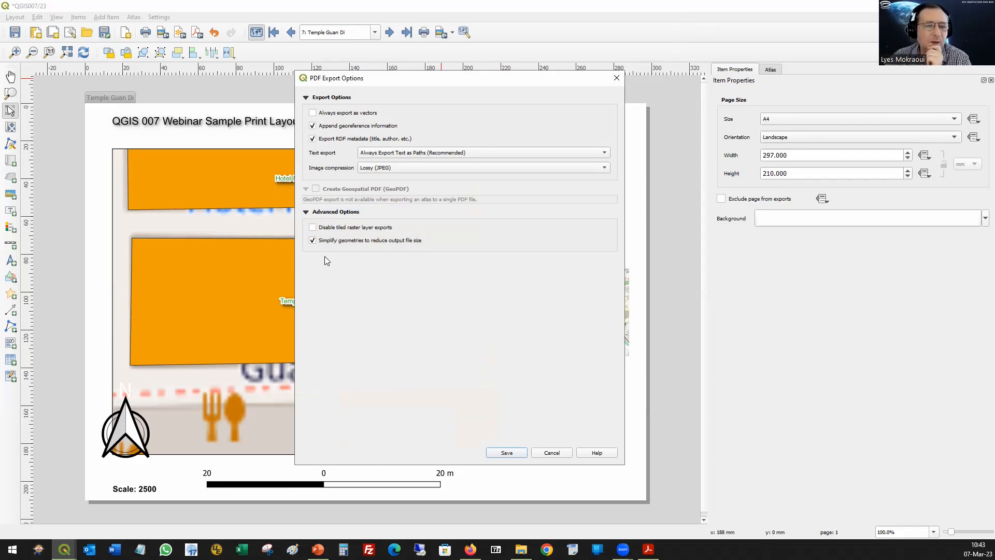
click(507, 457)
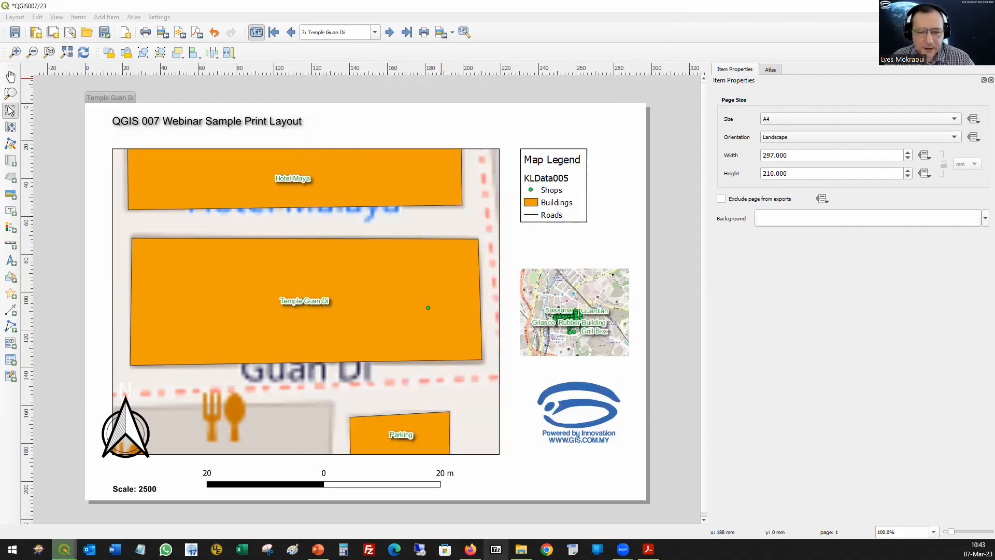
Step: Open QGIS007_23_Atlas.pdf from the printLayouts folder in Adobe Acrobat Reader and look through its first building pages
mouse_move(521, 549)
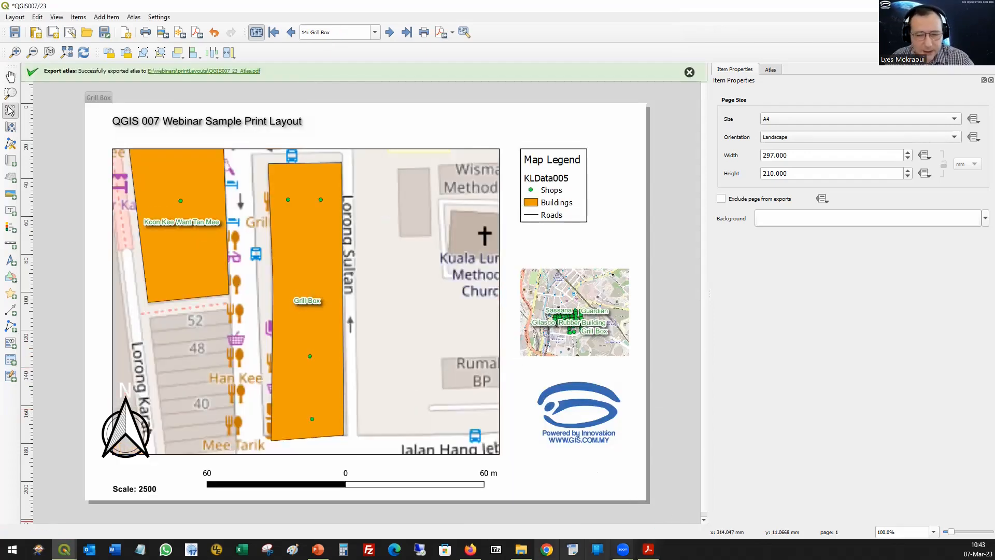
click(521, 549)
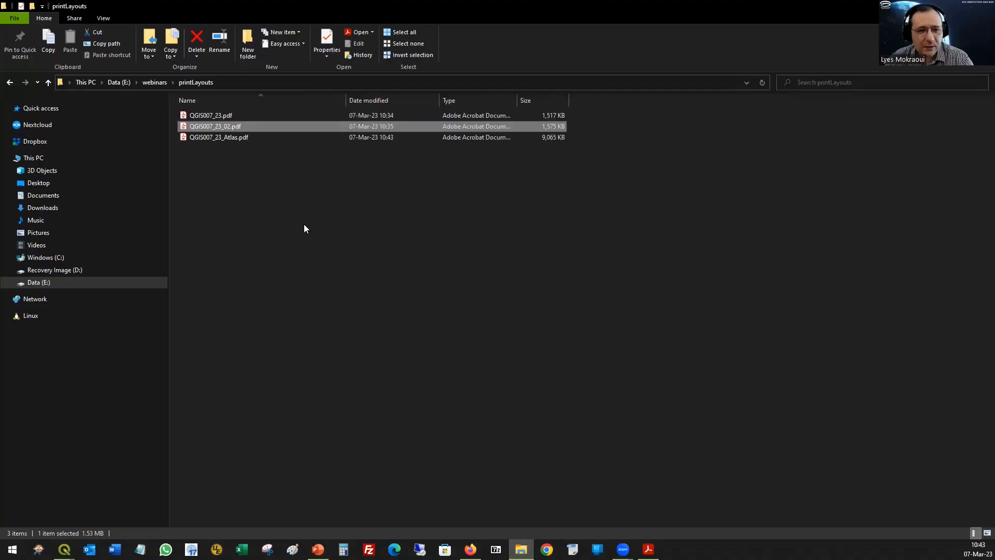
click(222, 137)
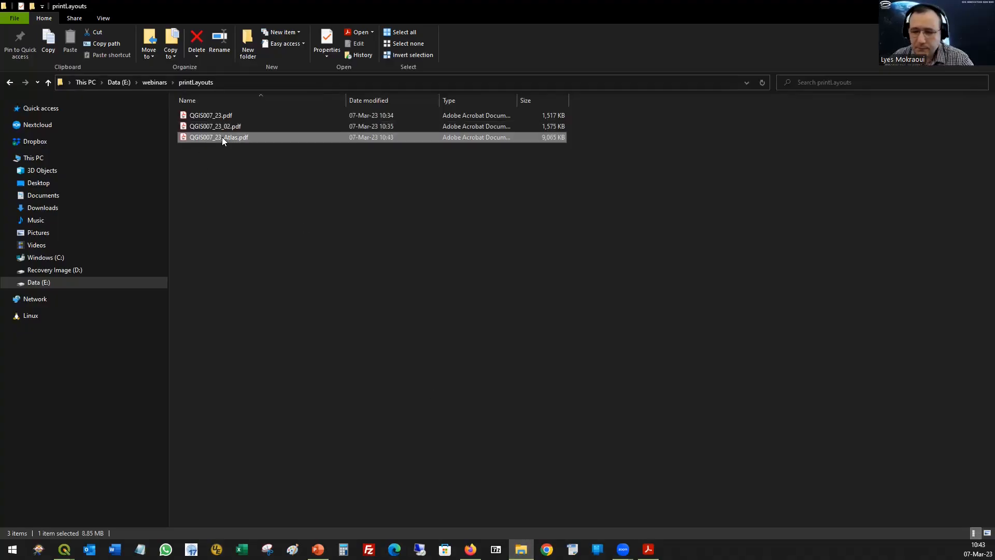
double_click(222, 136)
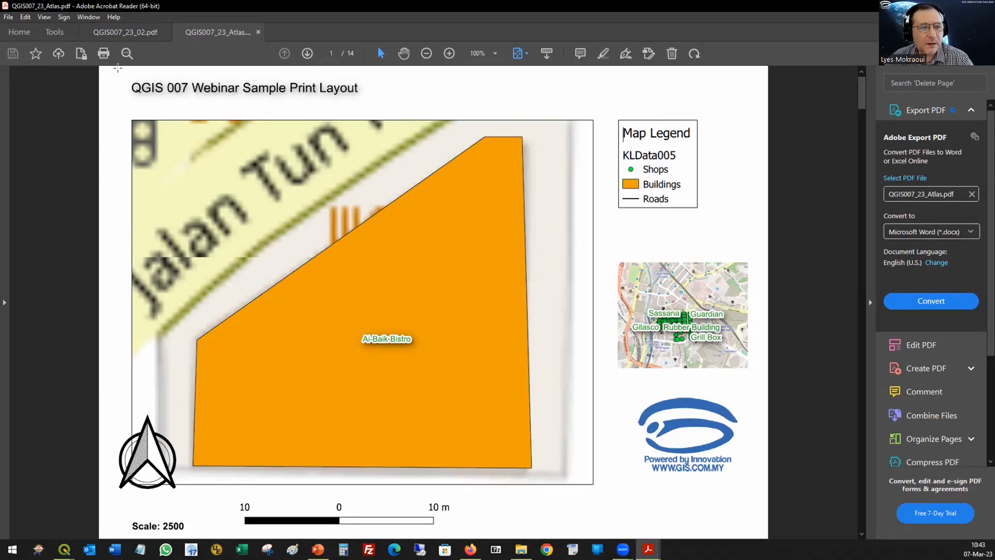
scroll(518, 252, down, 1)
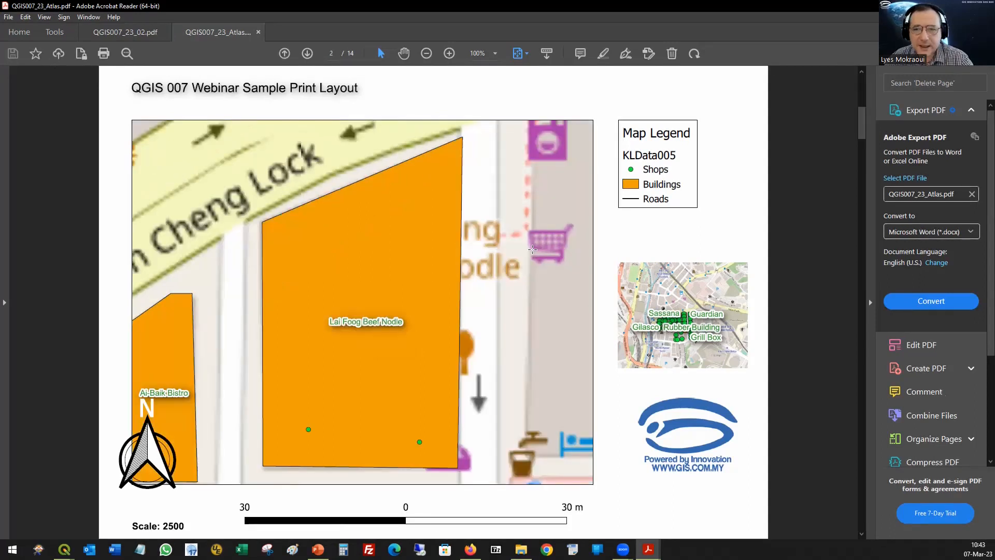
scroll(531, 249, down, 1)
scroll(528, 260, down, 2)
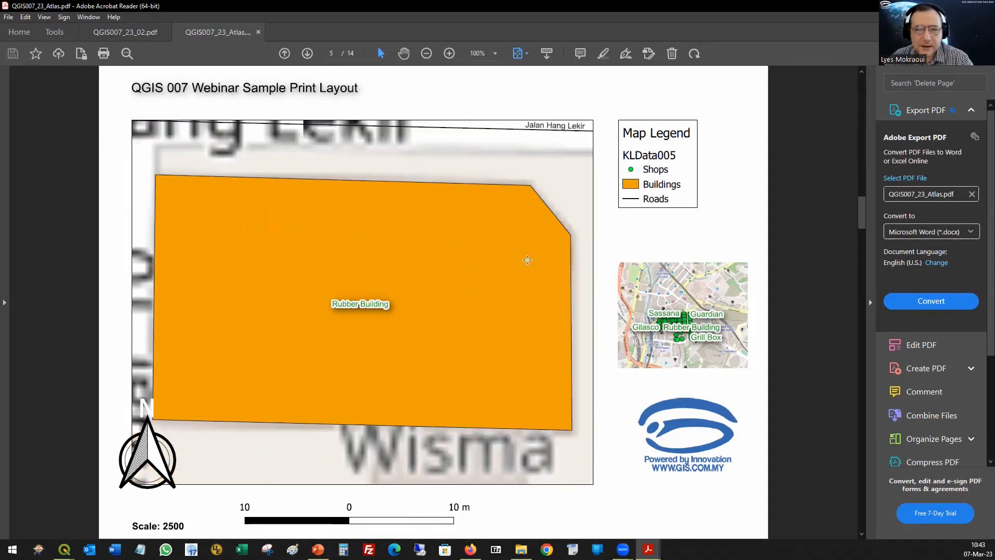
Step: Look through the remaining building pages of the atlas PDF up to the last page, and put the reader window away
scroll(527, 260, down, 2)
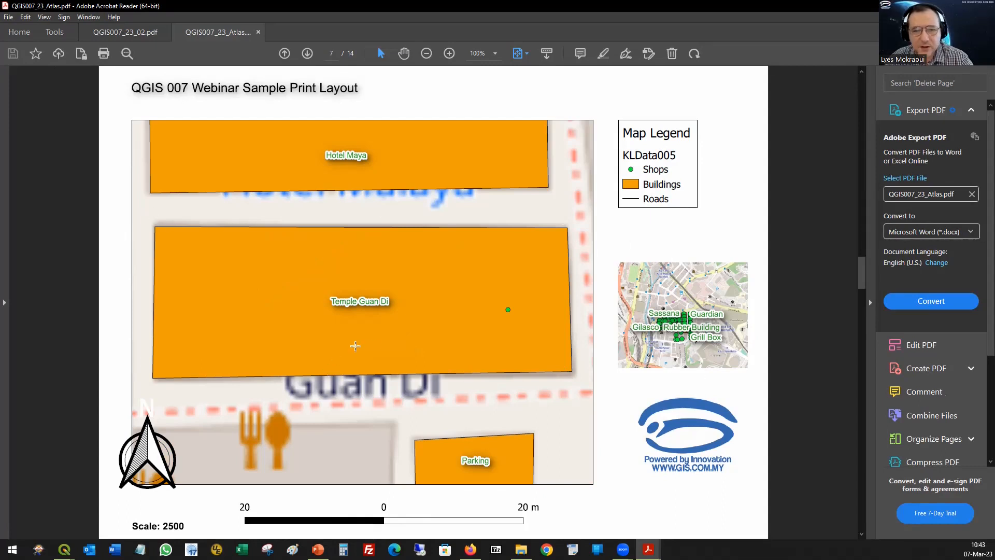
scroll(438, 344, down, 1)
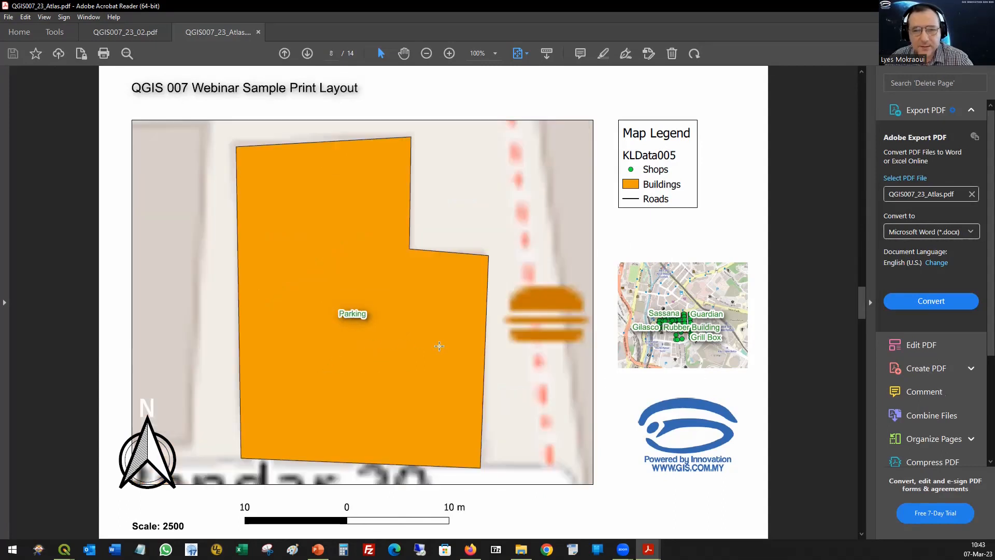
scroll(438, 346, down, 1)
scroll(439, 346, down, 1)
scroll(438, 347, down, 1)
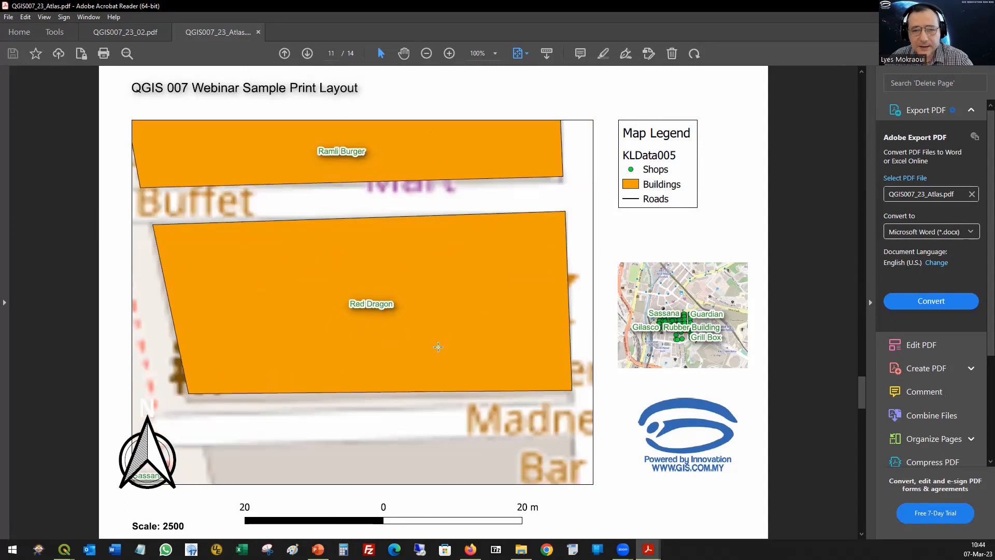
scroll(437, 347, down, 3)
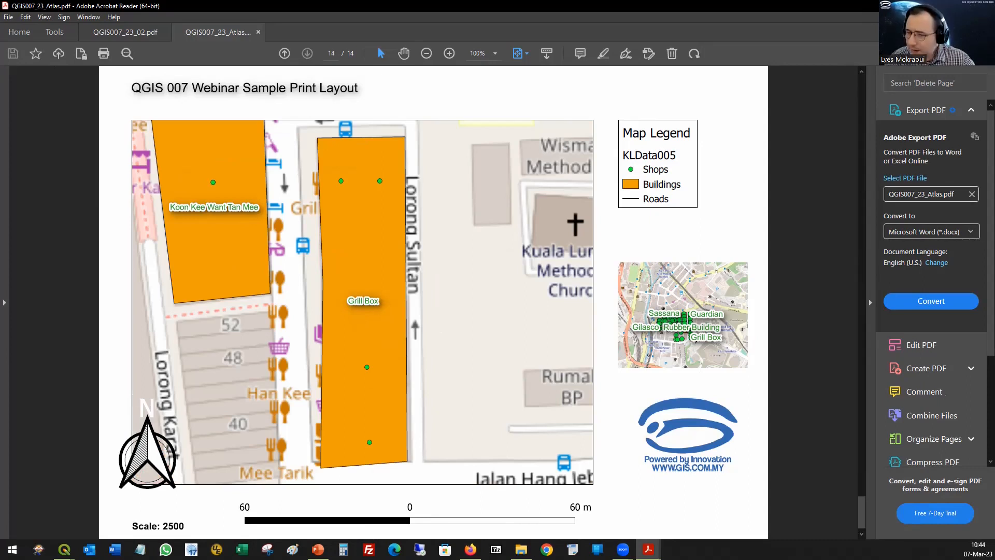
click(934, 7)
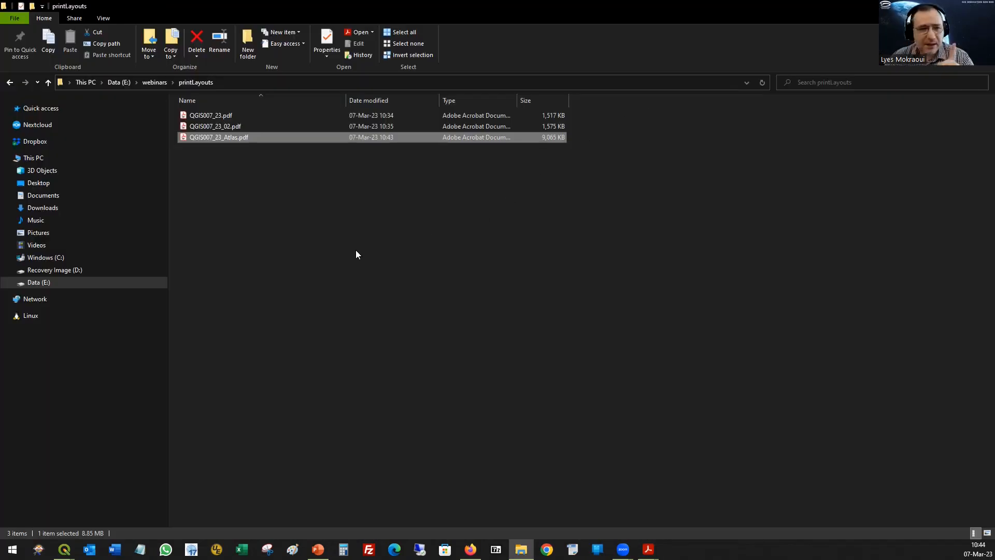
Step: Switch back to the QGIS007/23 layout in QGIS, dismiss the export message and save the project
click(64, 549)
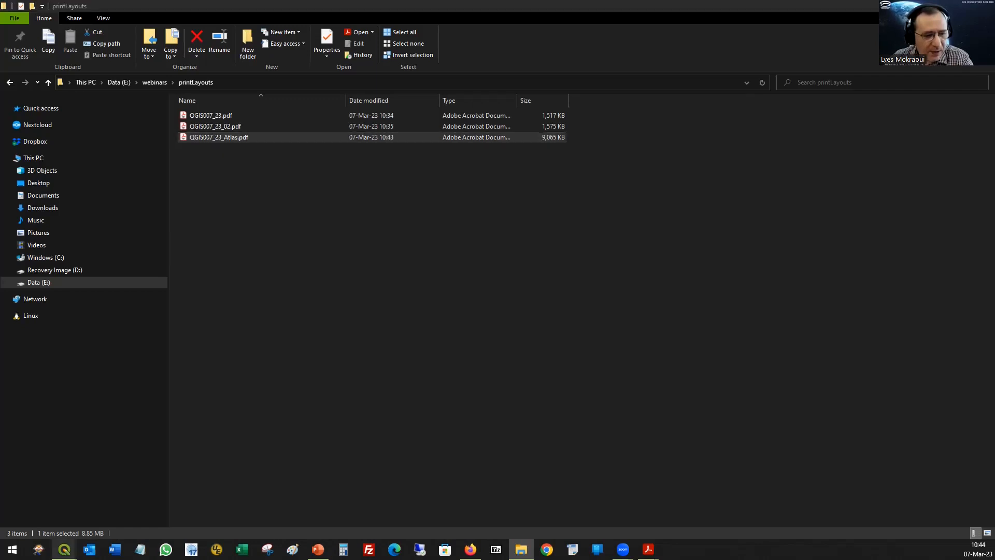
click(139, 505)
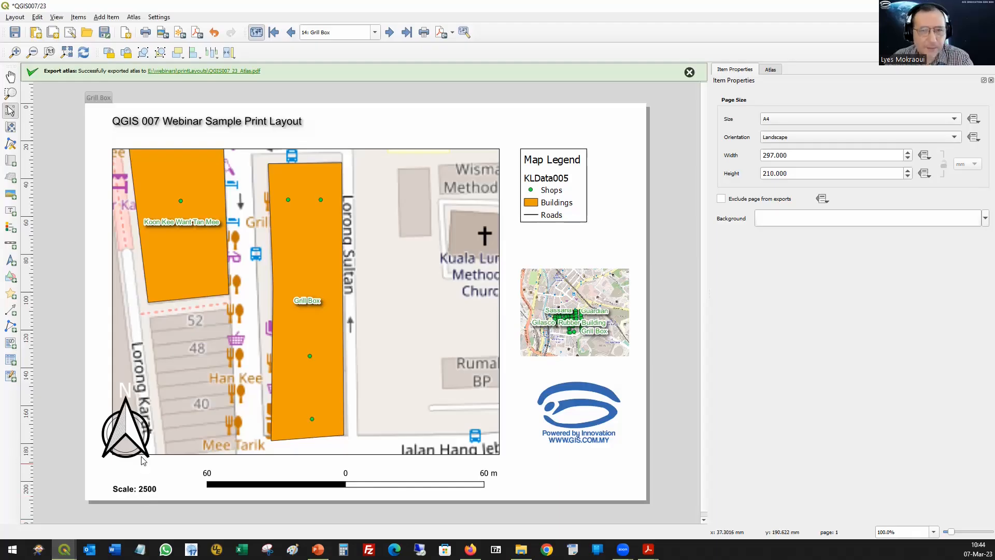
click(689, 73)
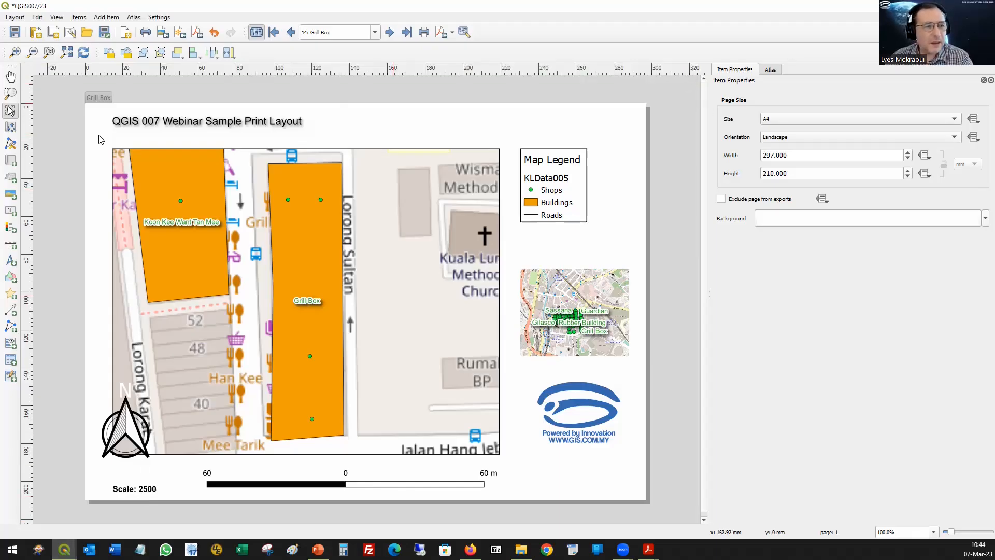
click(15, 32)
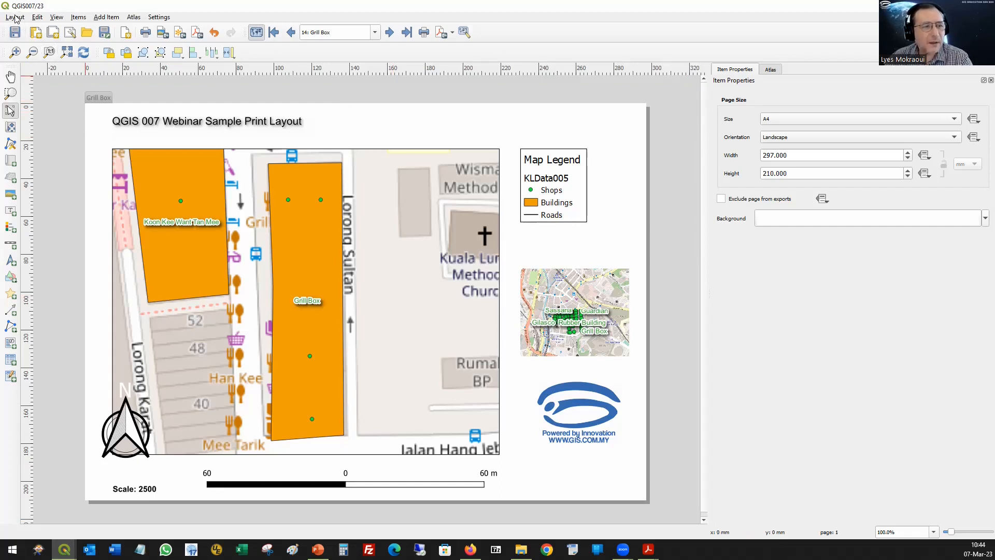
Step: Open the other print layout, Q007, and turn off atlas generation in it
click(15, 17)
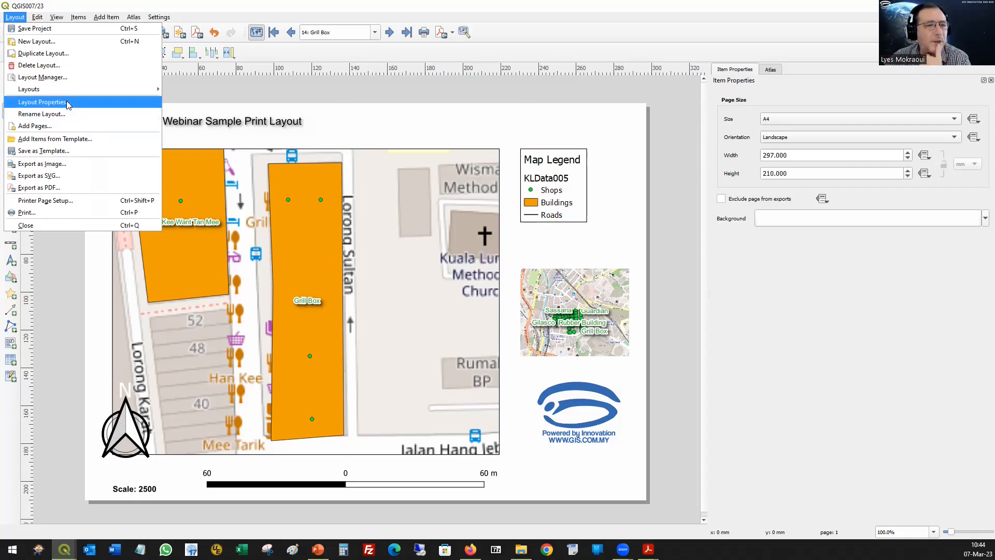
mouse_move(86, 91)
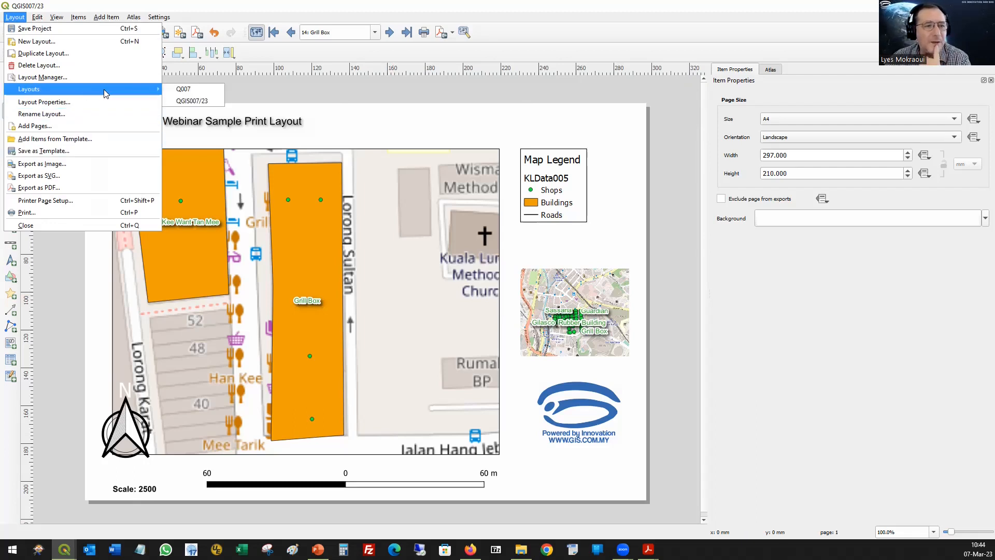
click(211, 90)
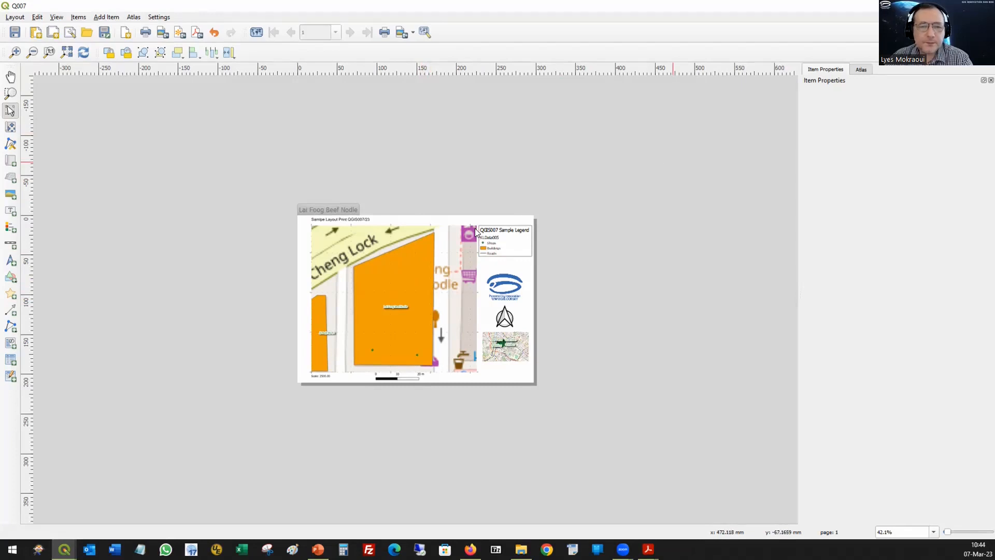
key(ctrl+plus)
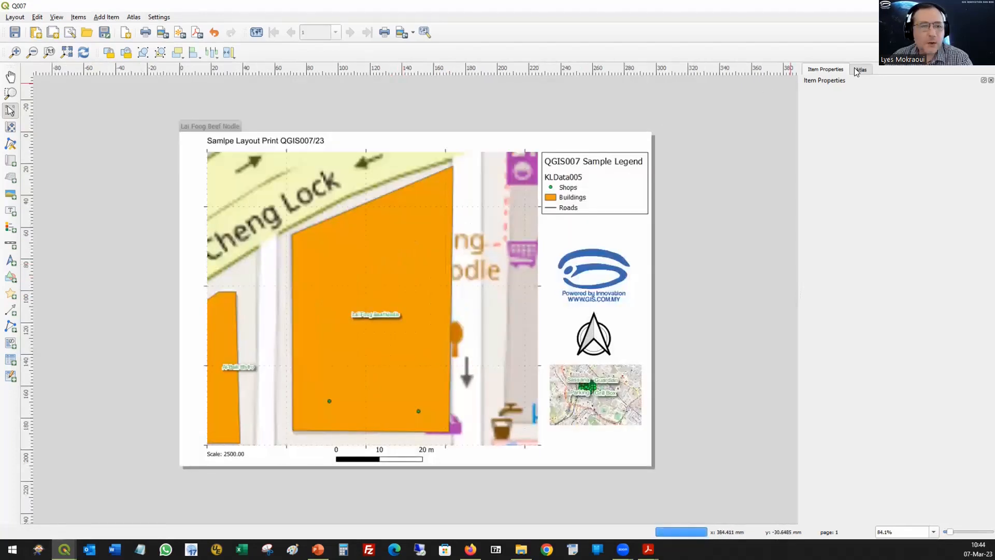
click(187, 162)
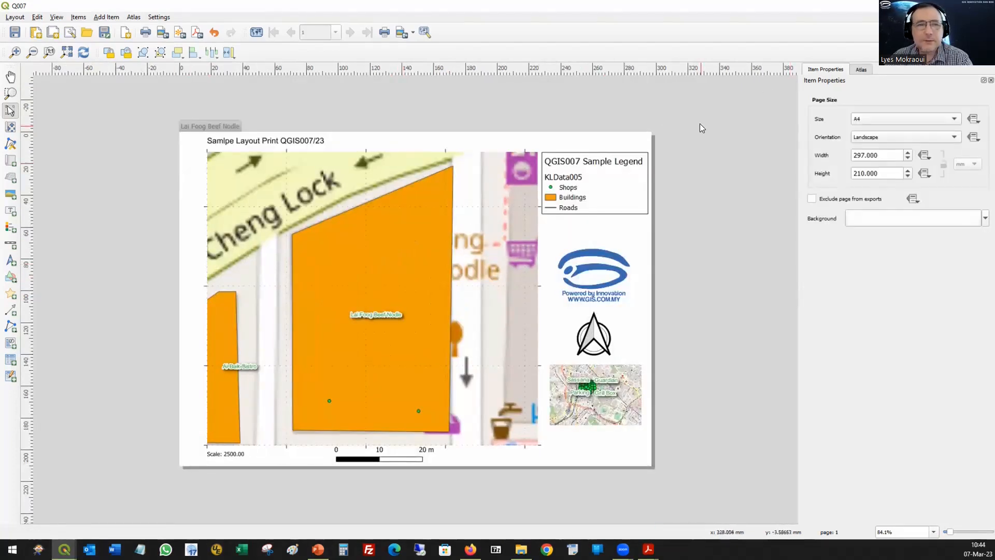
click(861, 69)
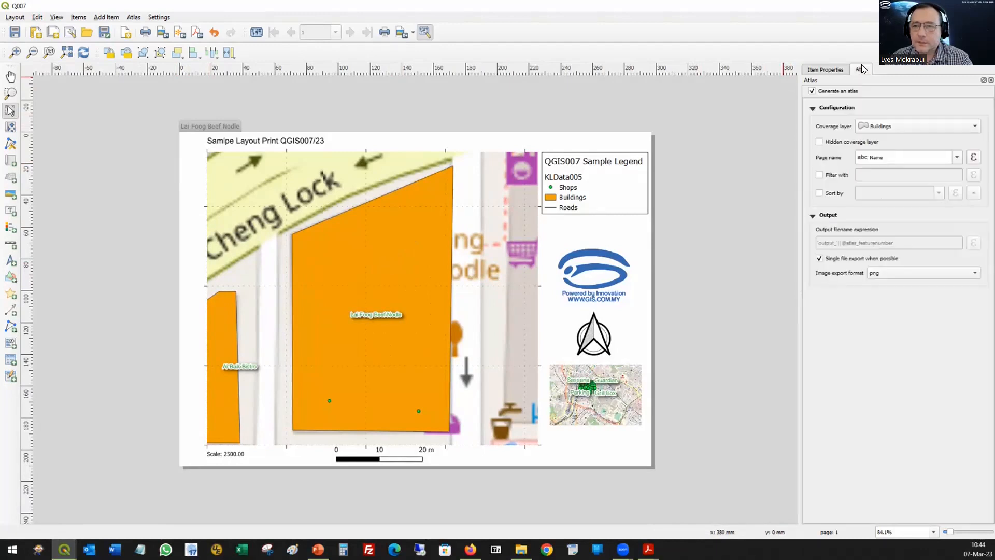
click(812, 92)
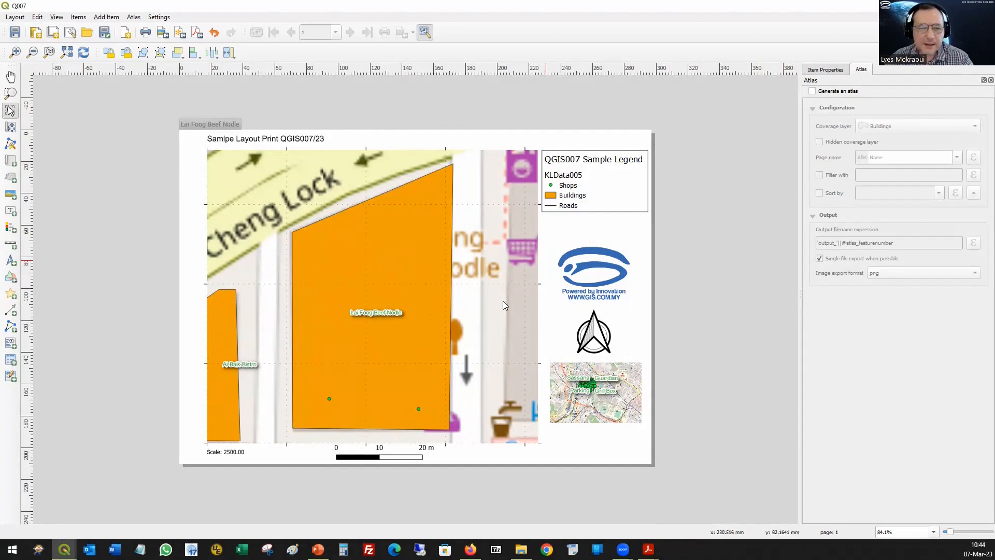
Step: Examine the properties of Grid 1 on the Q007 layout's main map, including its interval, line style and frame settings
scroll(466, 263, up, 2)
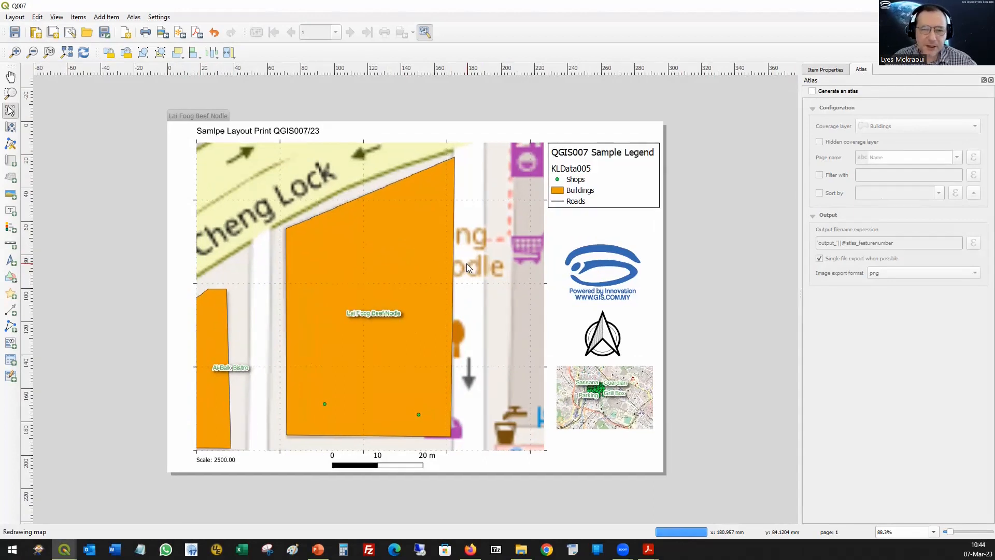
scroll(502, 264, up, 3)
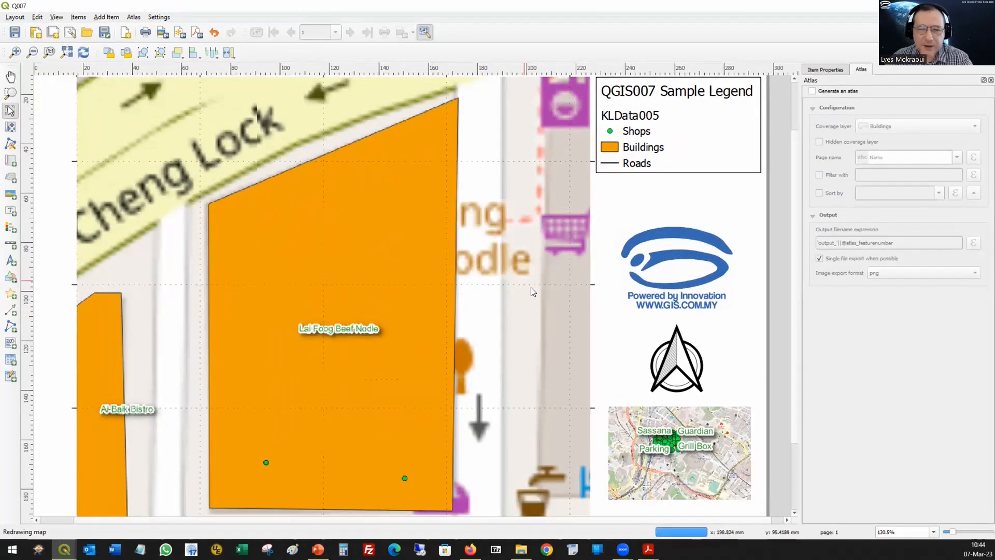
click(528, 282)
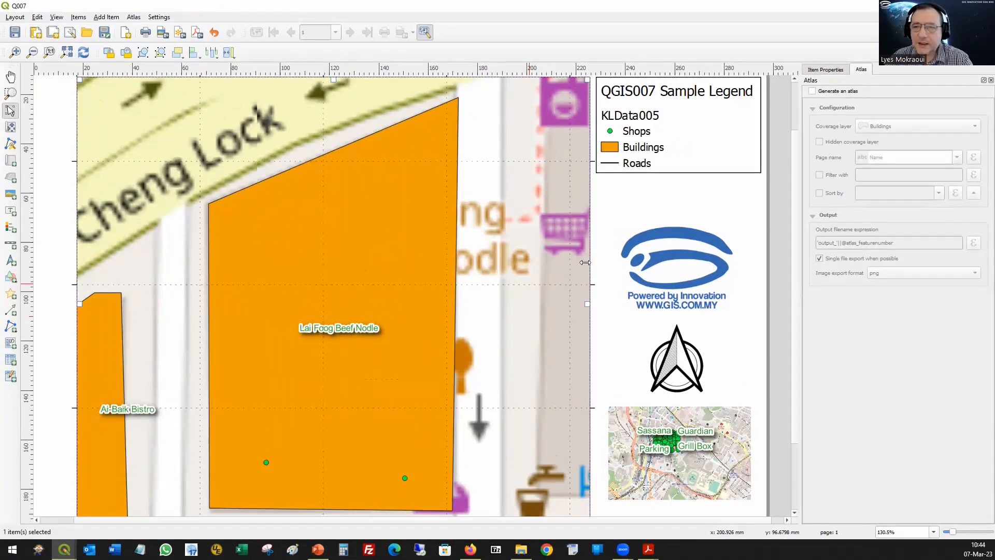
right_click(547, 226)
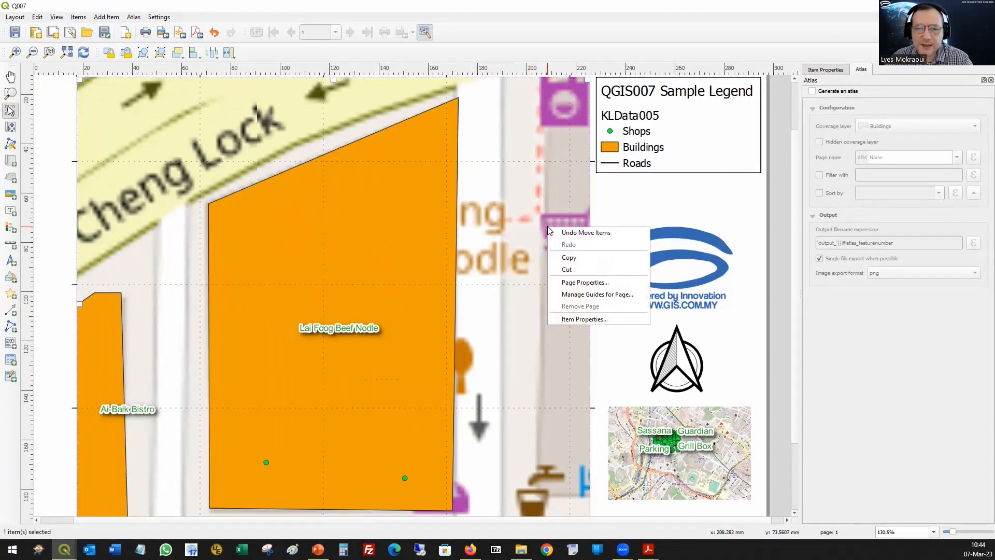
click(578, 319)
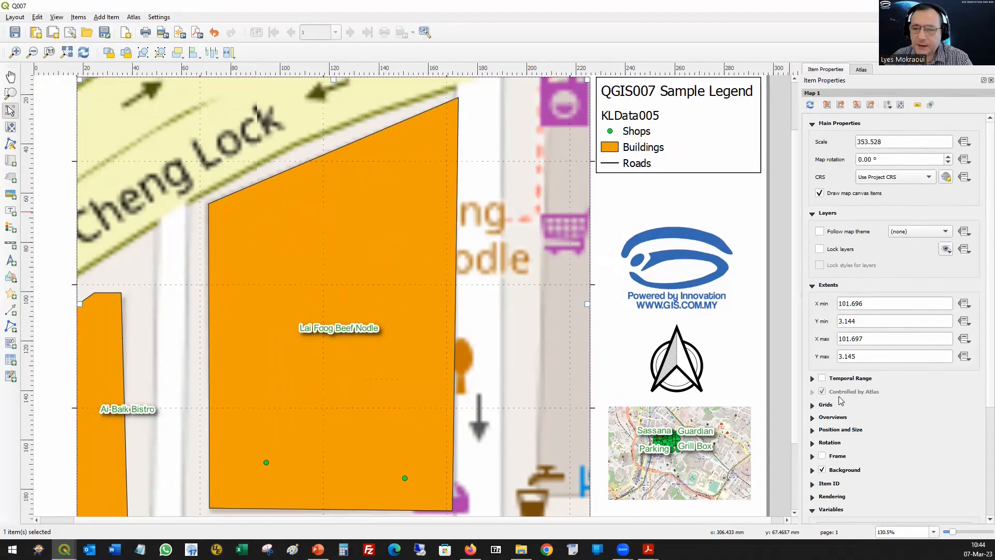
click(812, 408)
scroll(859, 466, down, 2)
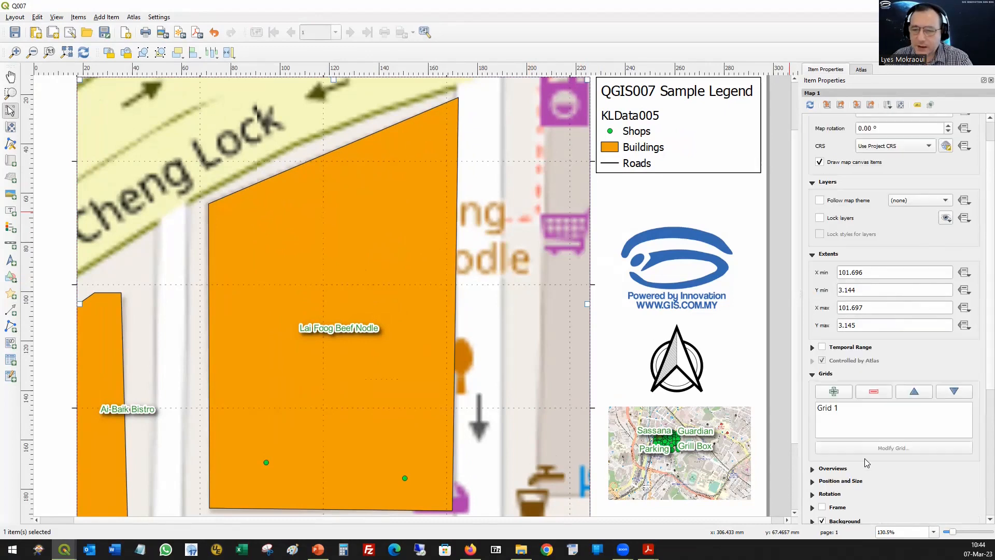
click(829, 381)
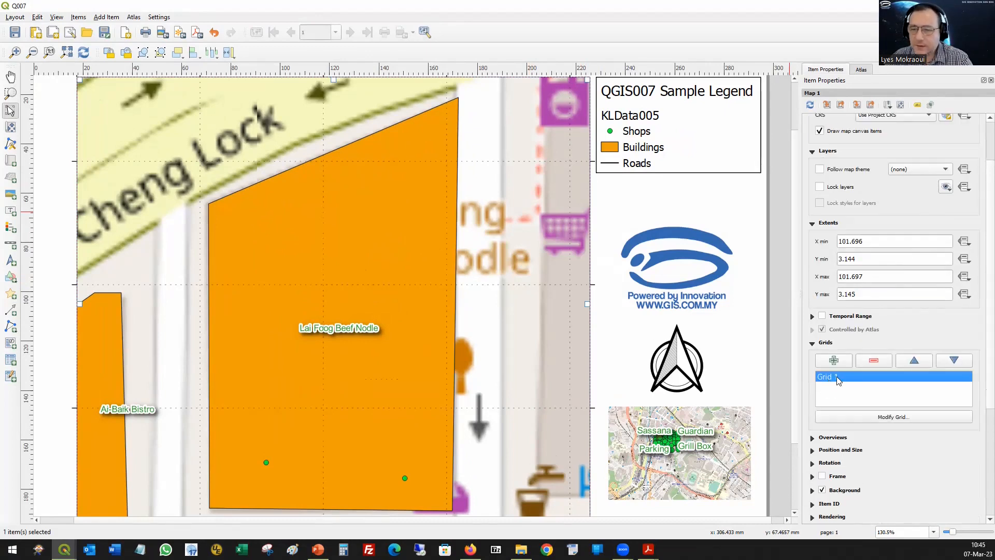
click(887, 417)
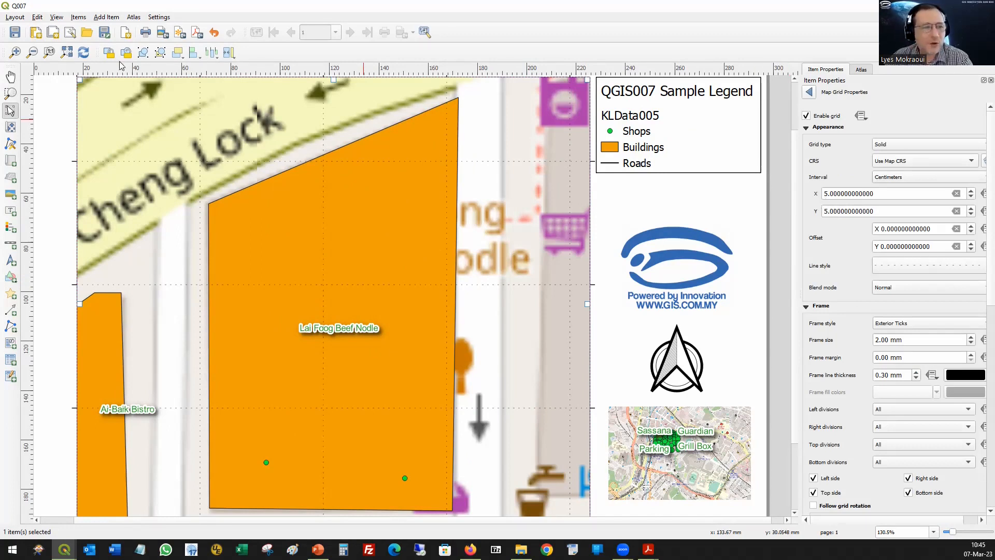
Step: Return to the QGIS007/23 layout and turn off its atlas generation
click(14, 17)
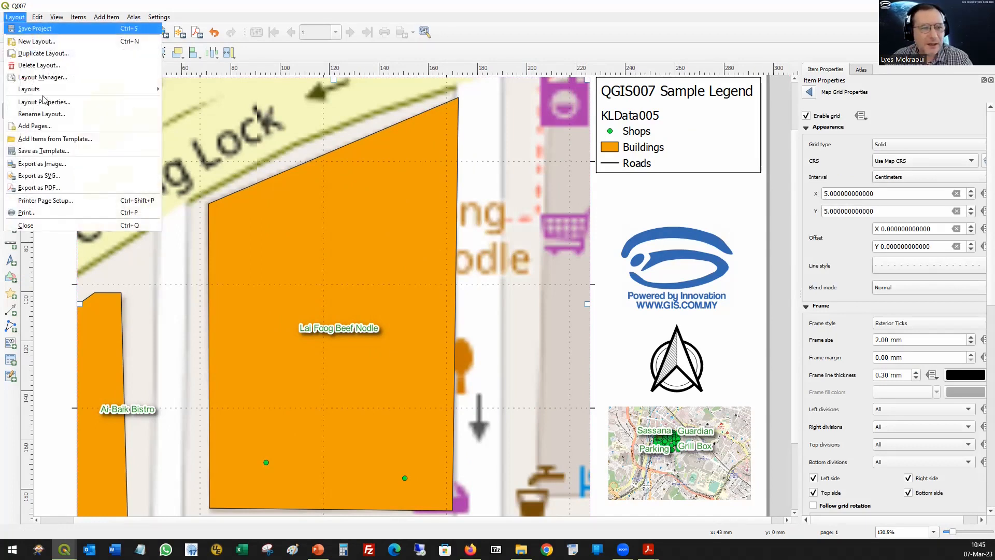
mouse_move(139, 95)
click(192, 100)
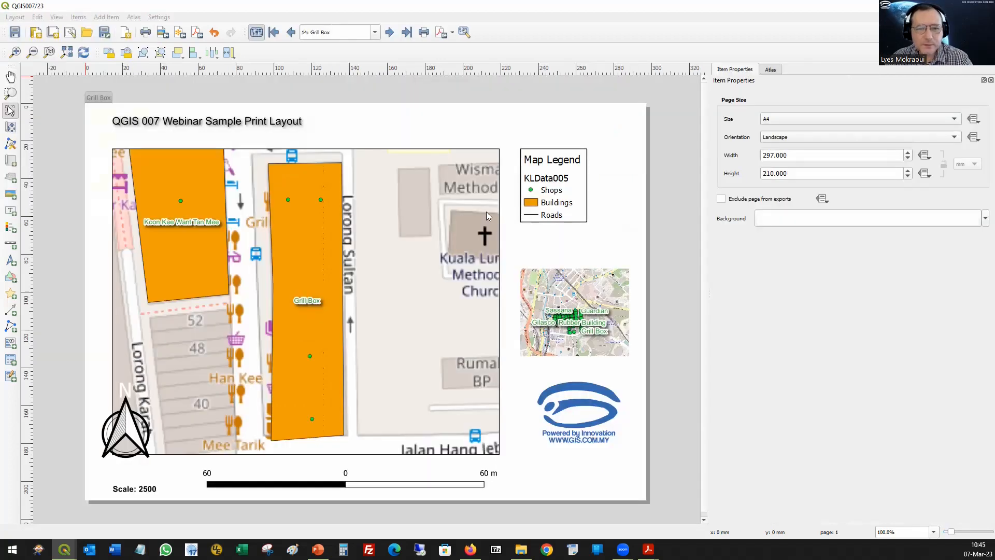
click(430, 278)
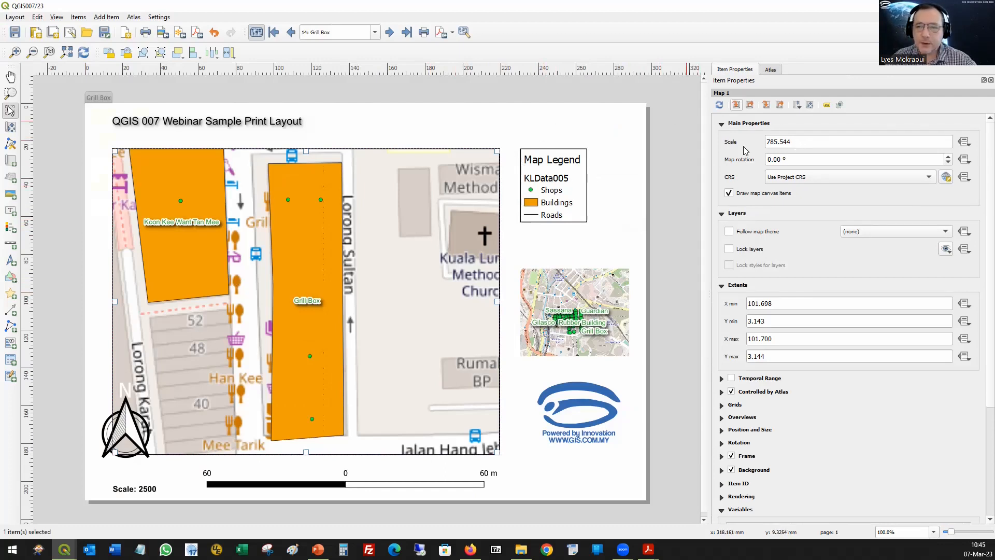
click(769, 70)
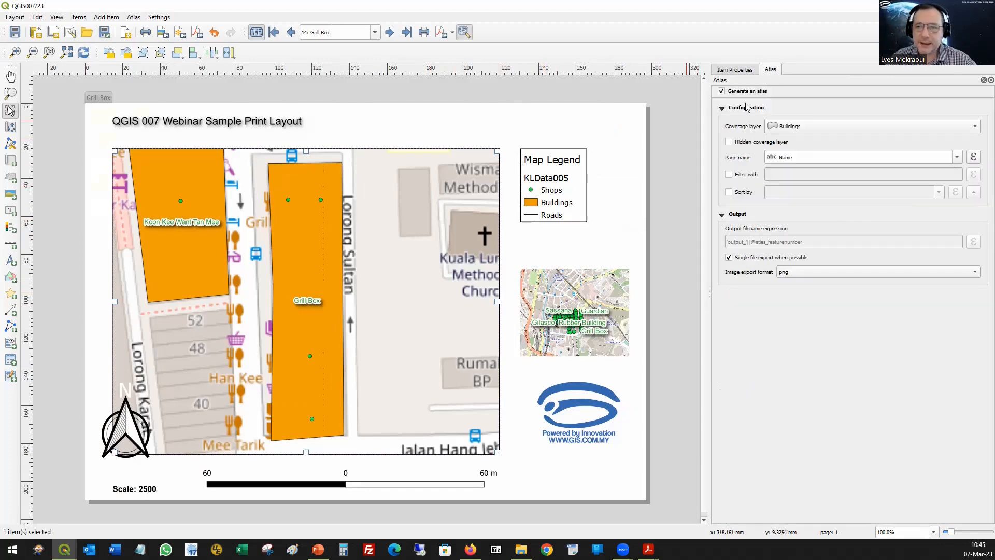
click(722, 91)
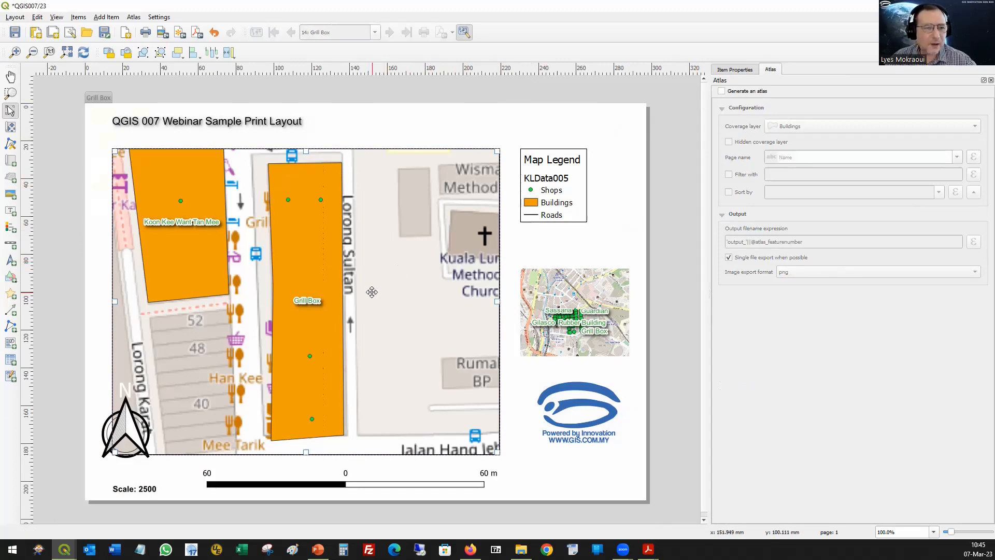
Step: Zoom out and shift the main map's content within its frame so all the labelled buildings fit on the page
click(11, 126)
scroll(342, 315, down, 1)
scroll(342, 315, down, 5)
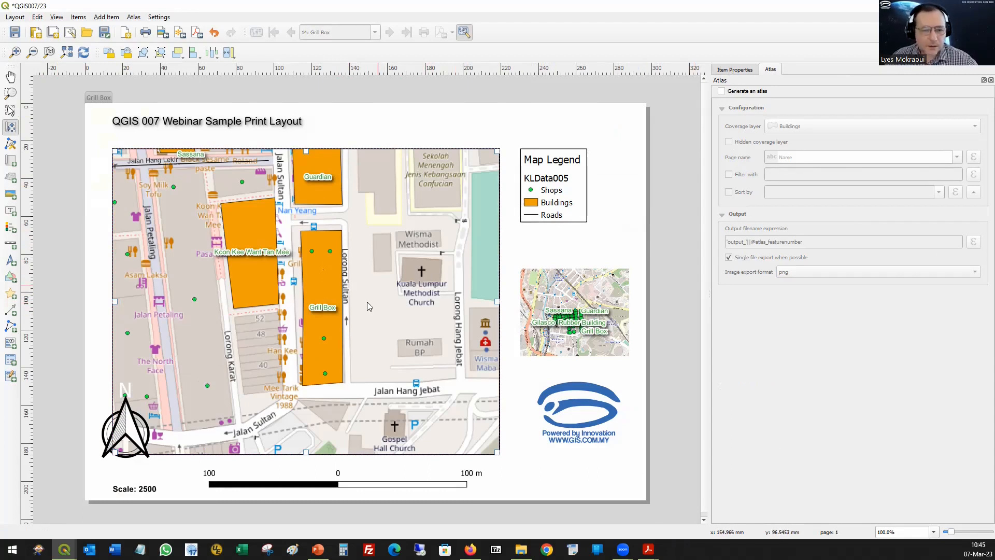
scroll(367, 310, down, 1)
scroll(365, 308, down, 1)
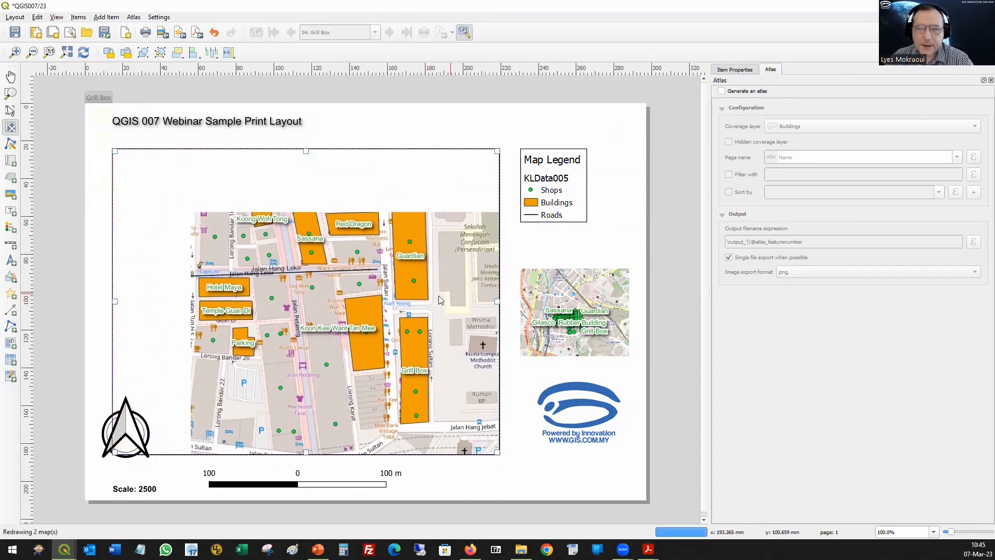
Step: Add a grid to the main map and open the grid's properties
click(733, 71)
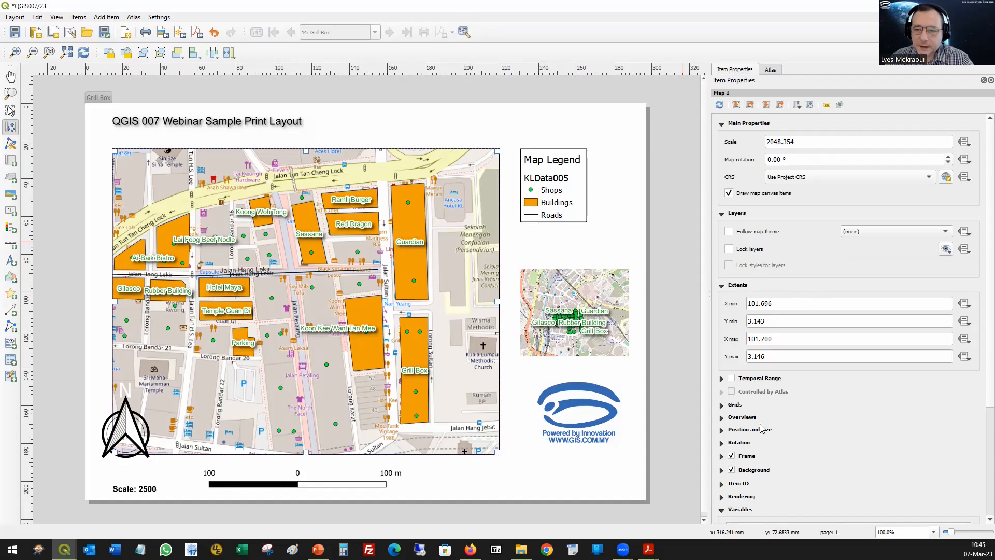
click(736, 409)
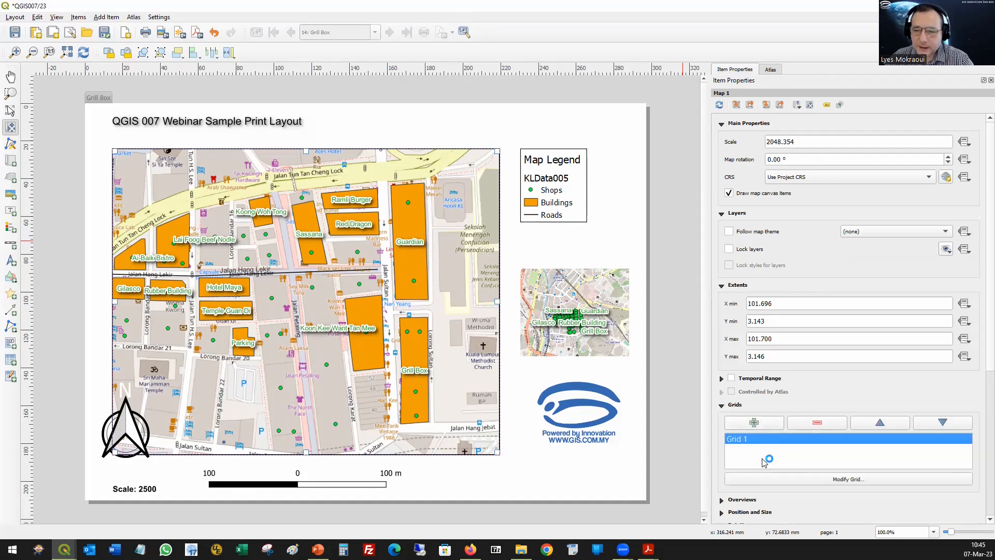
click(837, 479)
Step: Set the main map grid's X and Y intervals to 5 and the interval unit to Centimeters
click(802, 194)
text(5)
drag(809, 213, 732, 222)
text(5)
double_click(771, 211)
text(5)
click(783, 192)
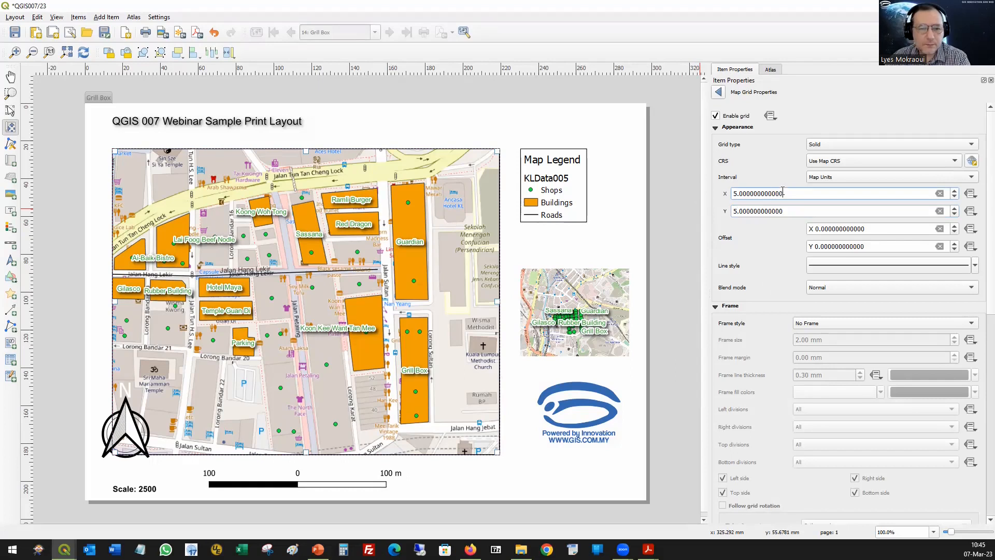
click(845, 178)
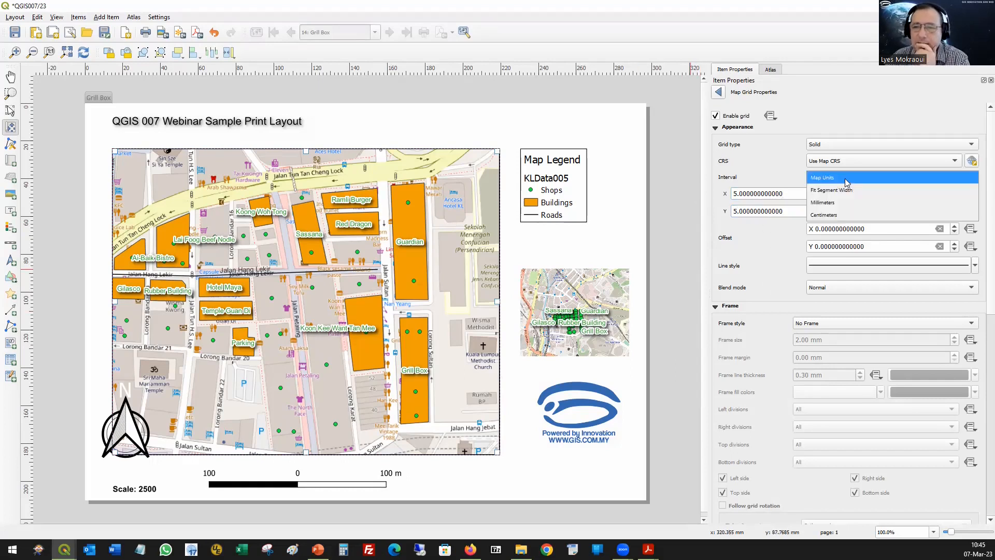
click(837, 215)
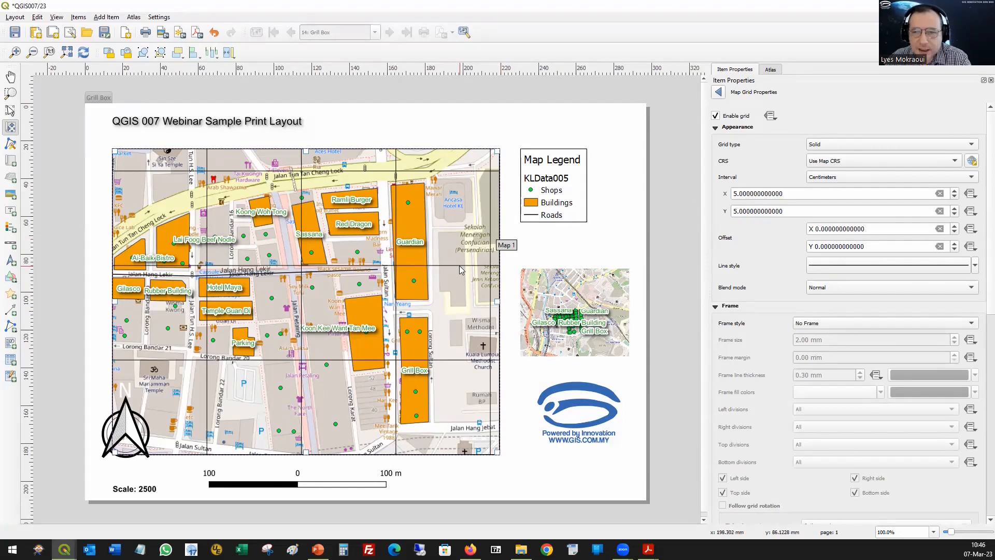
Step: Change the main map's grid type to Markers
click(976, 267)
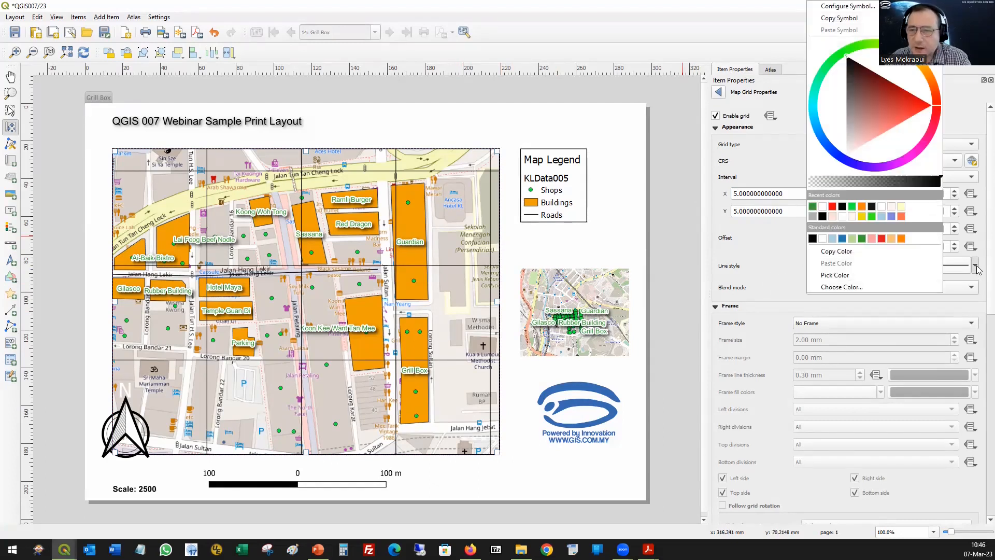
click(963, 269)
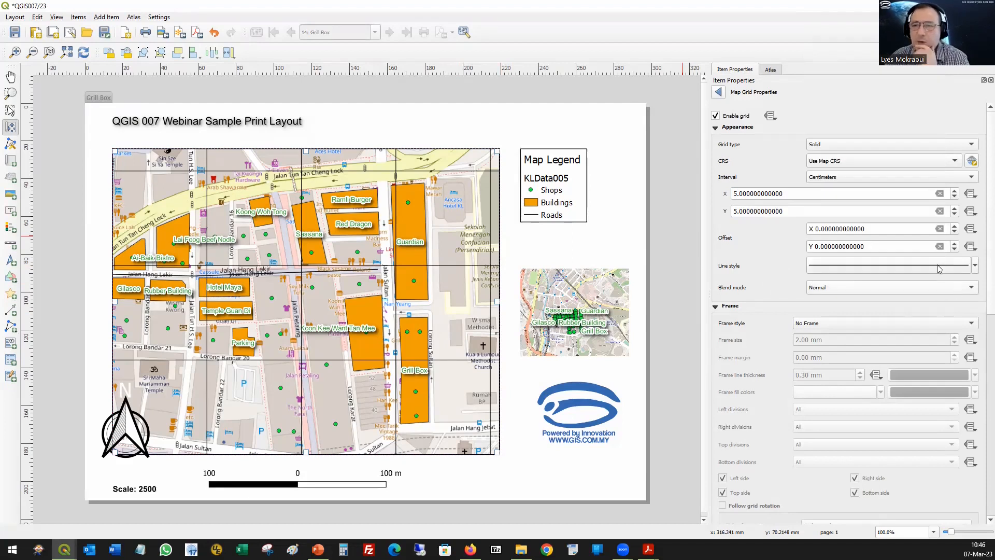
click(964, 147)
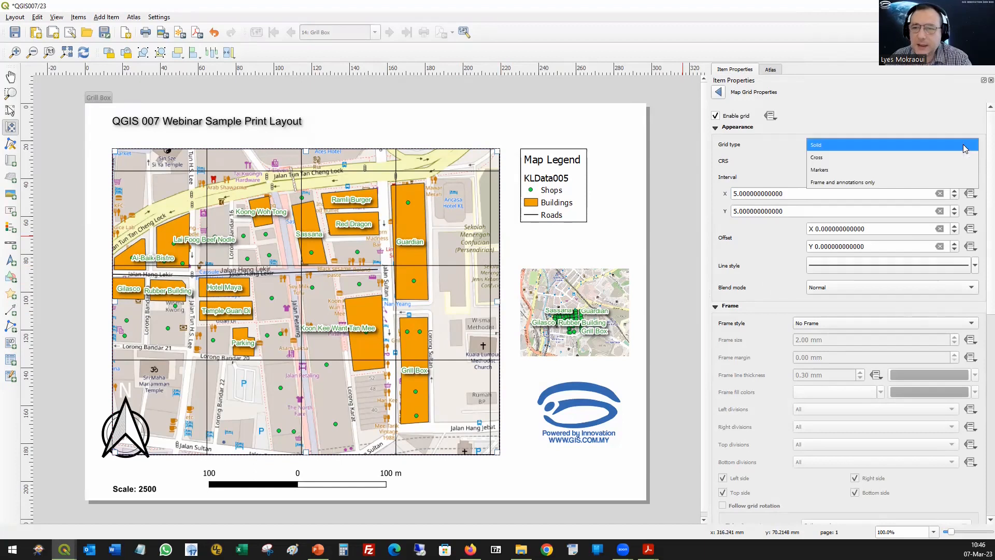
click(889, 168)
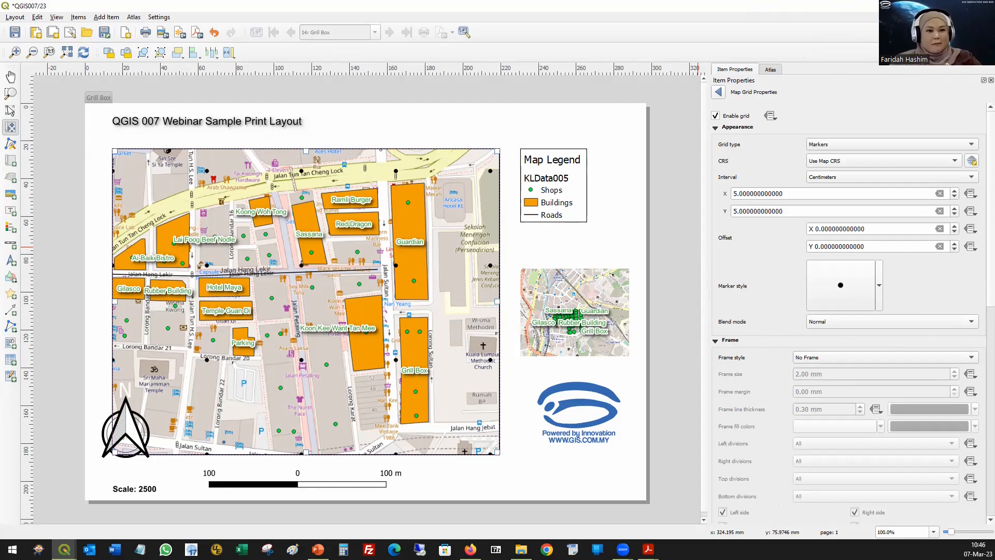
Step: Switch to the QGIS Print Layouts presentation in PowerPoint and show the final Contact Us slide as a full-screen slide show
key(alt+Tab)
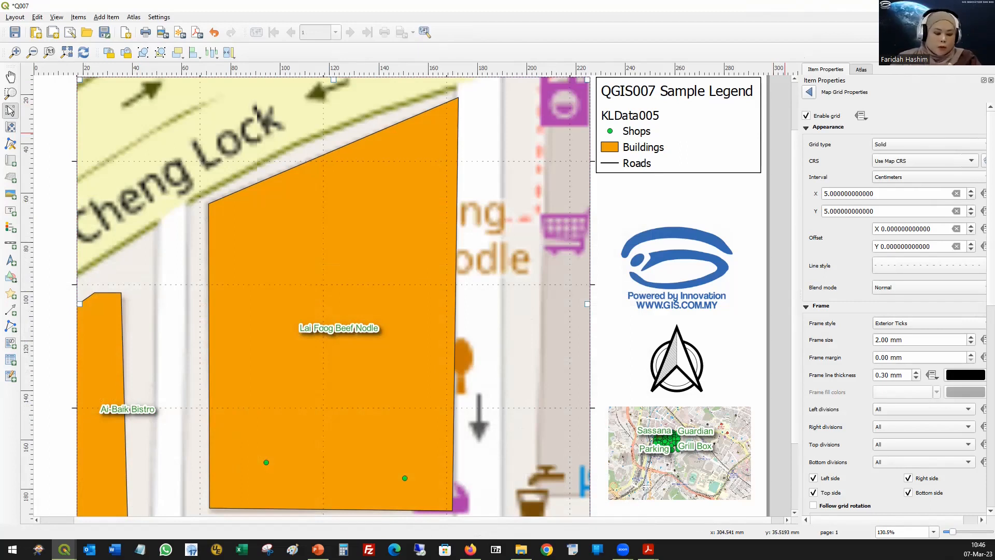
key(alt+Tab)
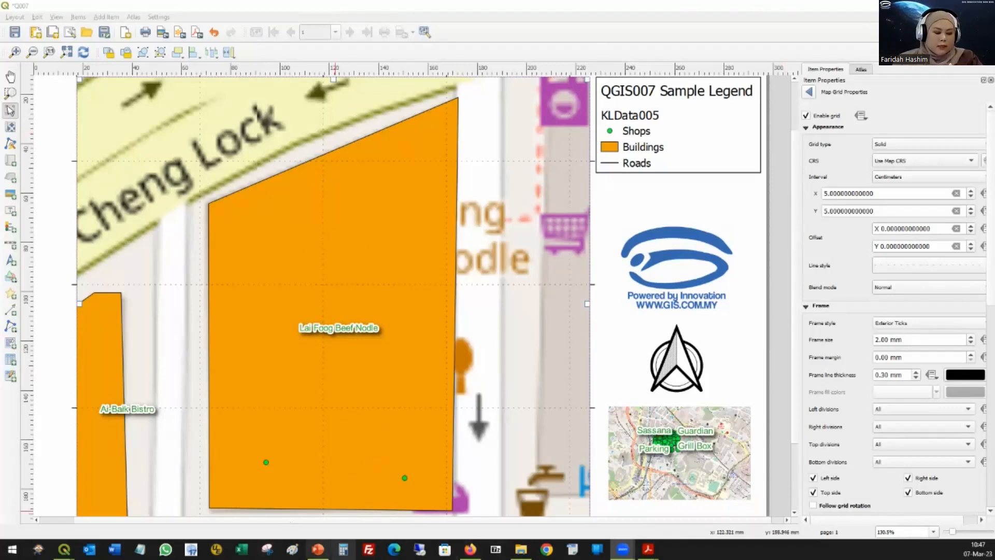
click(318, 548)
scroll(70, 353, down, 5)
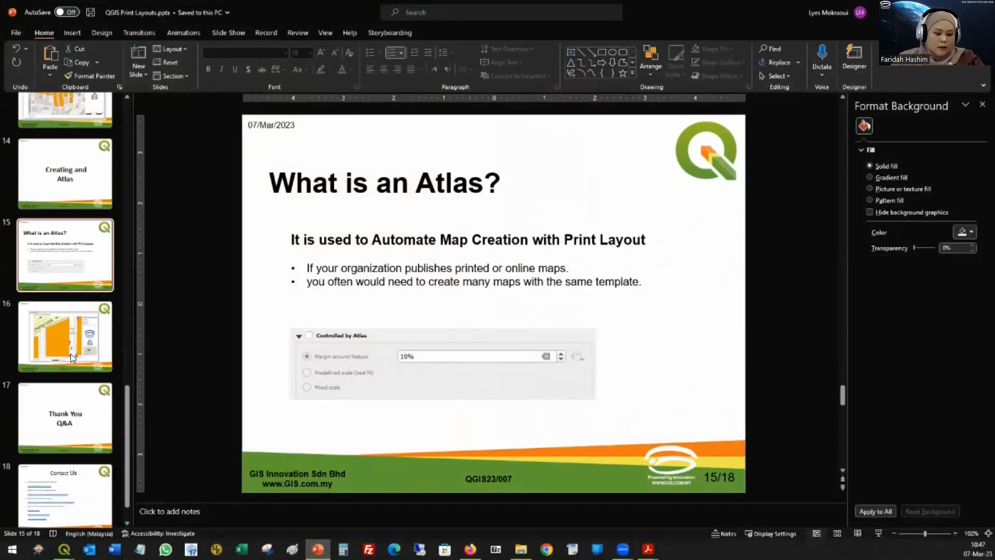
click(56, 407)
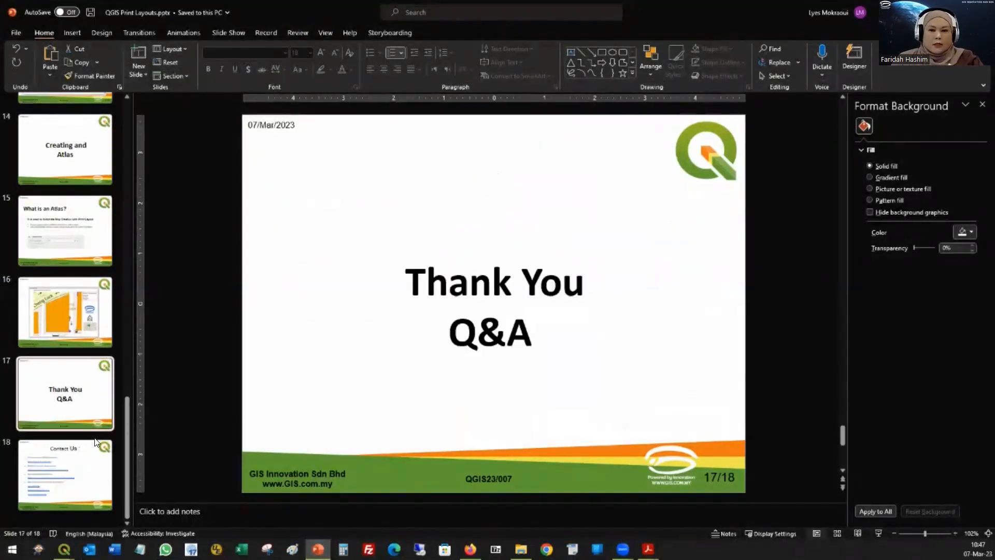
click(90, 470)
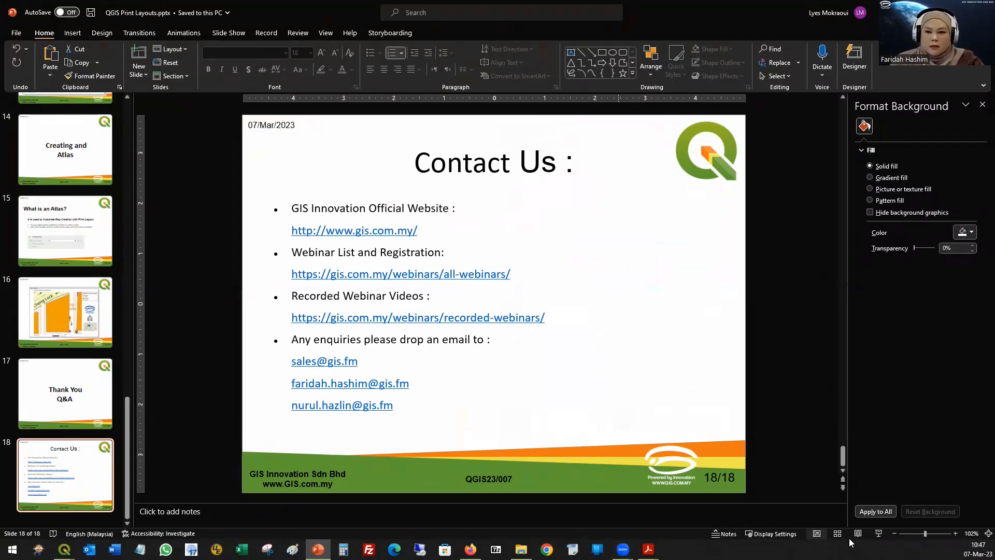
click(879, 533)
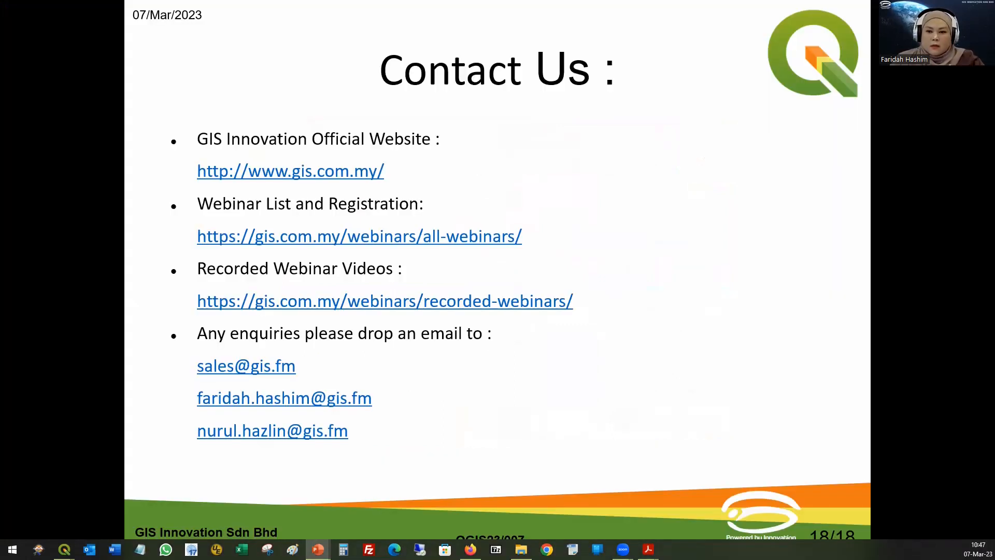